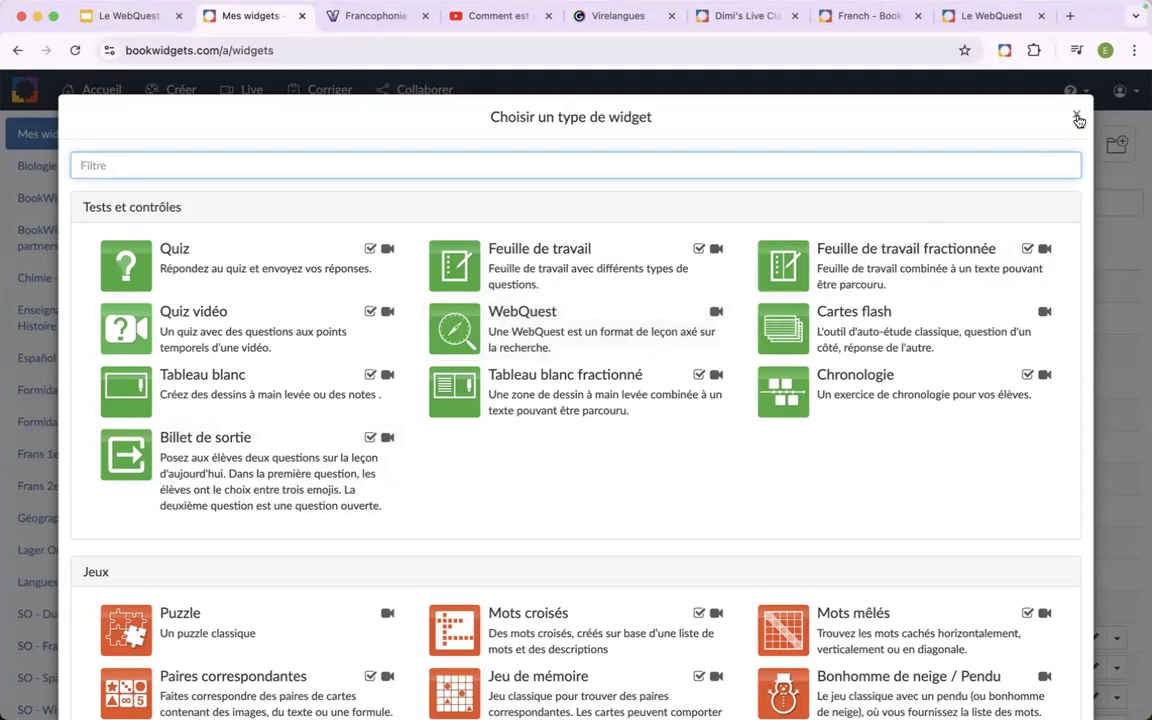
Create a new WebQuest widget in the "WebQuest - La Francophonie" folder inside "1. WebQuests".
click(1077, 118)
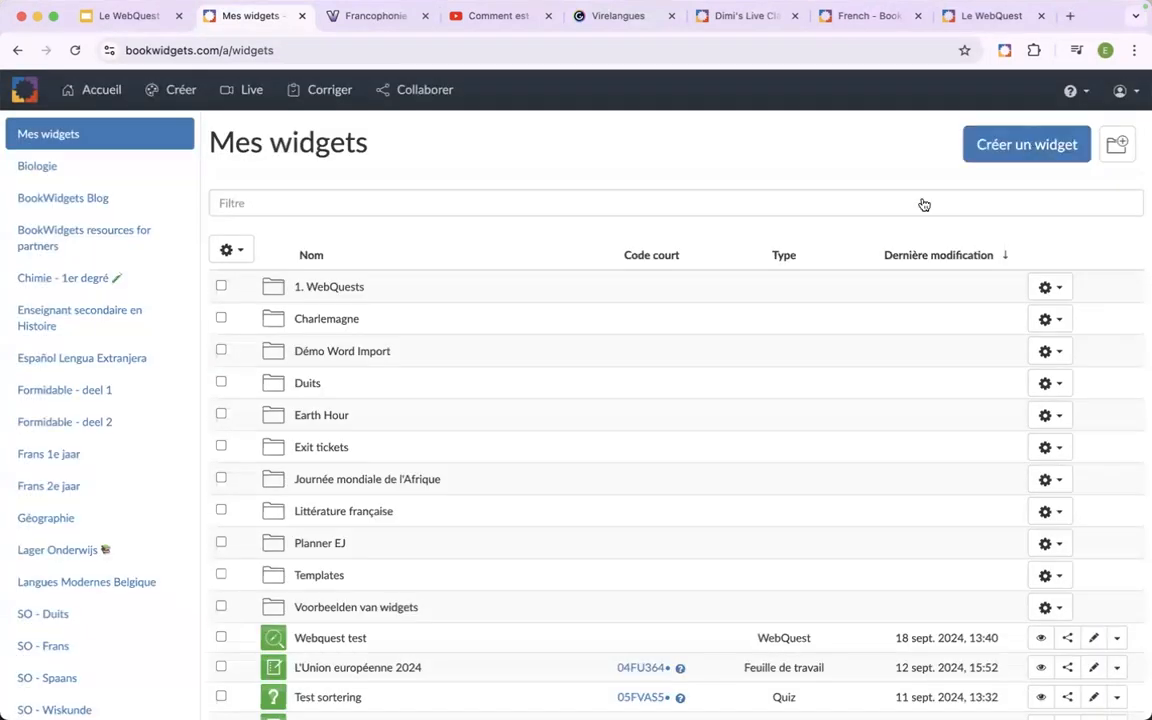
click(410, 298)
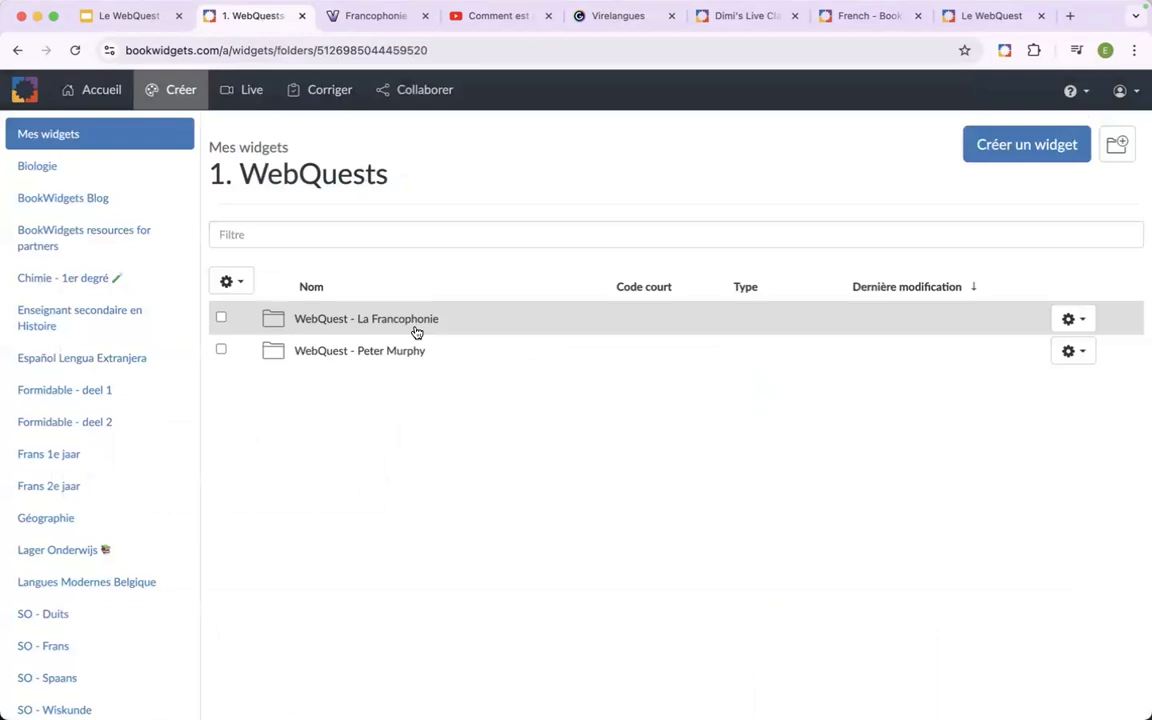
click(416, 332)
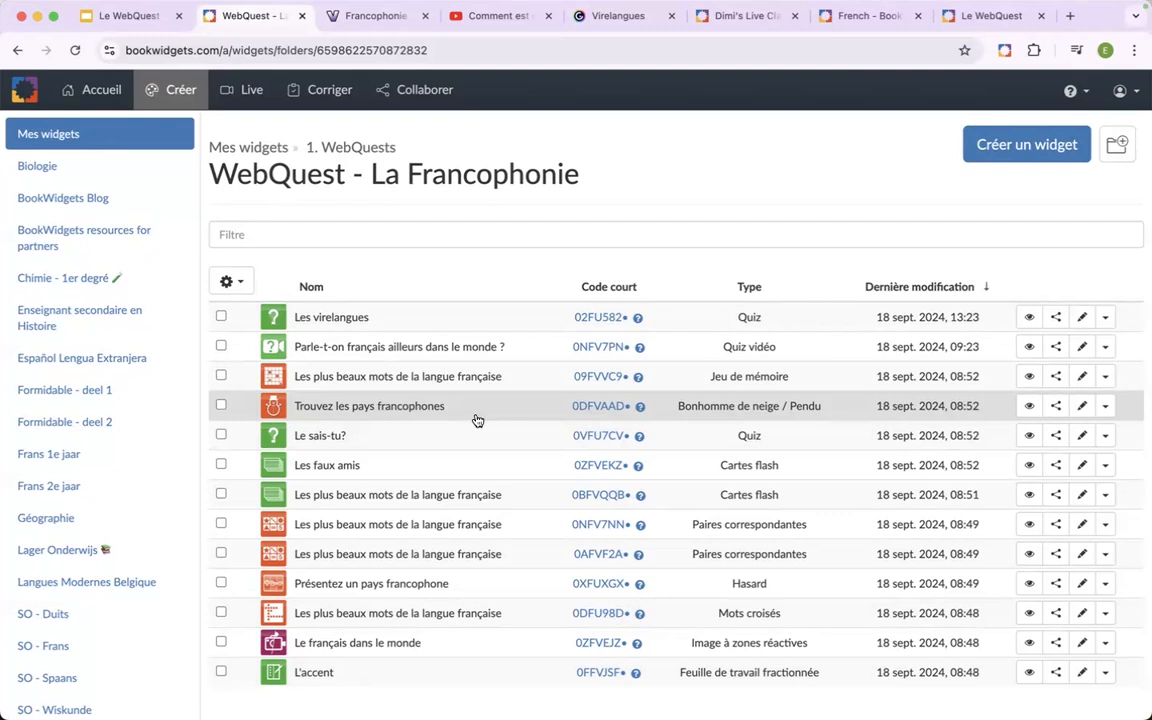
click(1000, 149)
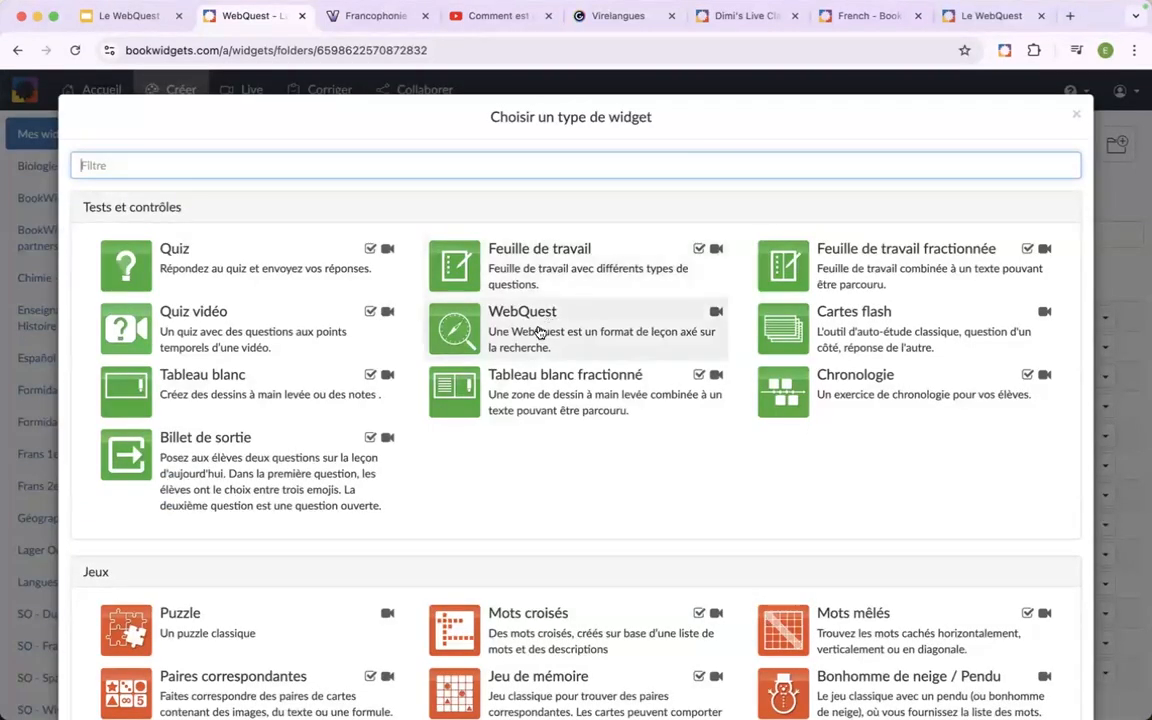
click(548, 331)
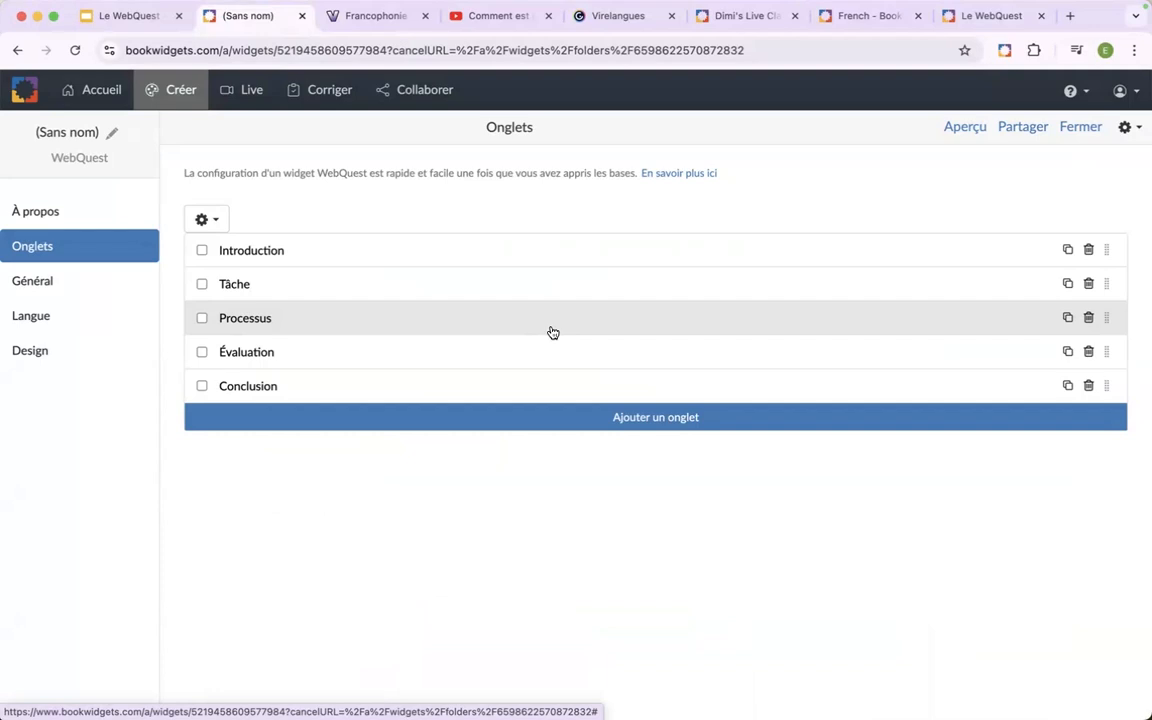
Name the new WebQuest widget "La Francophonie".
click(70, 133)
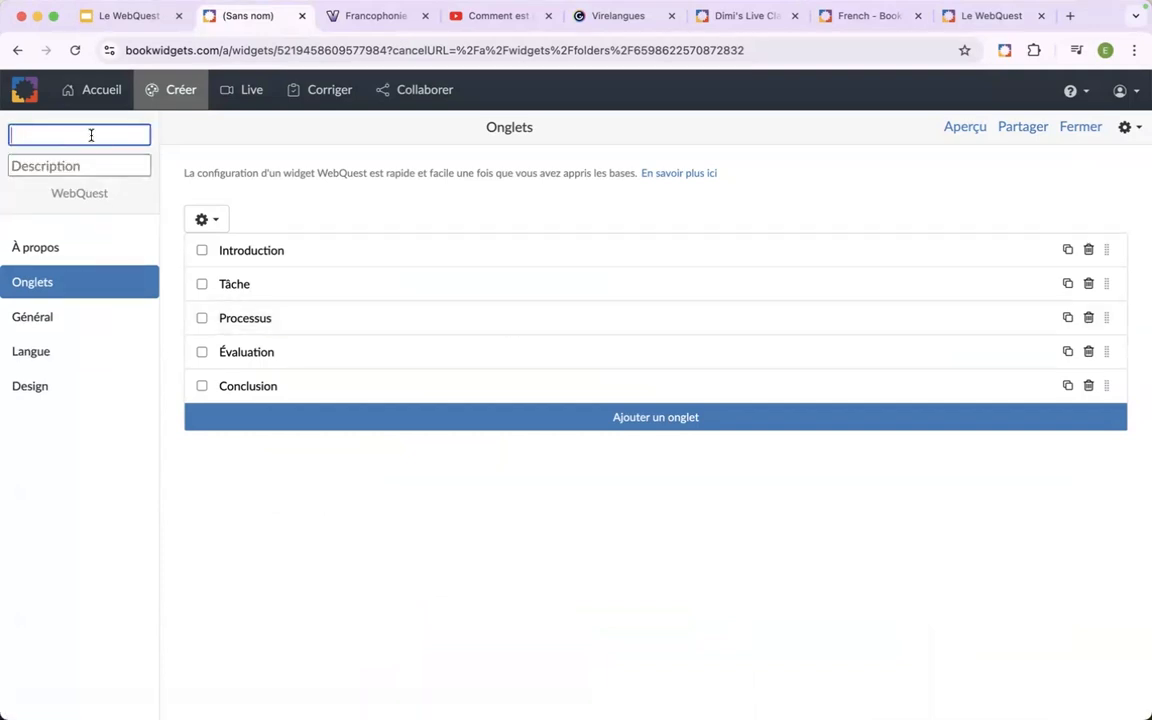
text(La Francophonie)
click(157, 146)
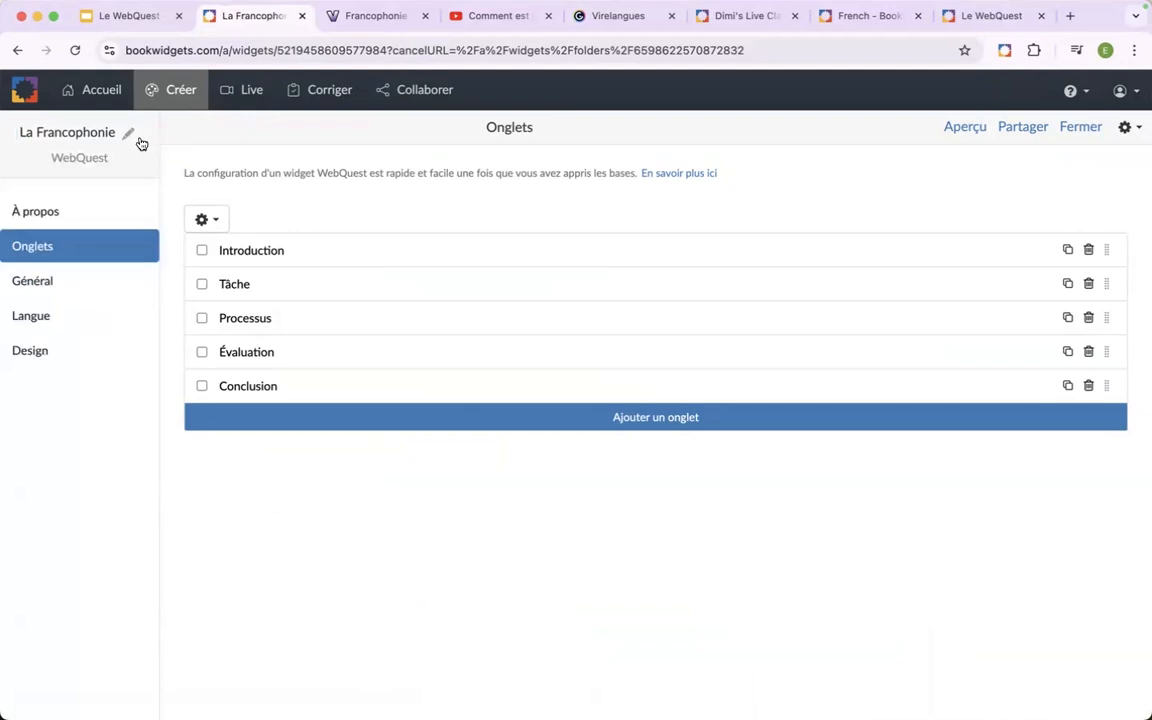
Examine the widget's À propos description editor and its list of referenced widgets.
click(63, 213)
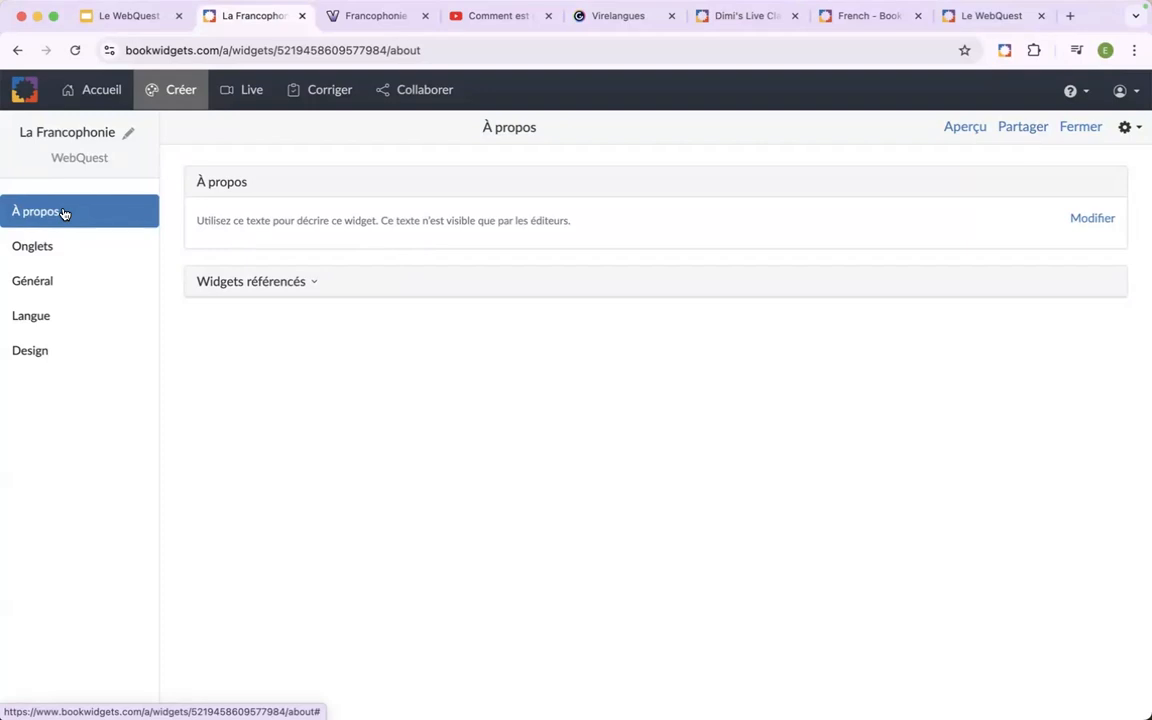
click(1092, 218)
click(472, 266)
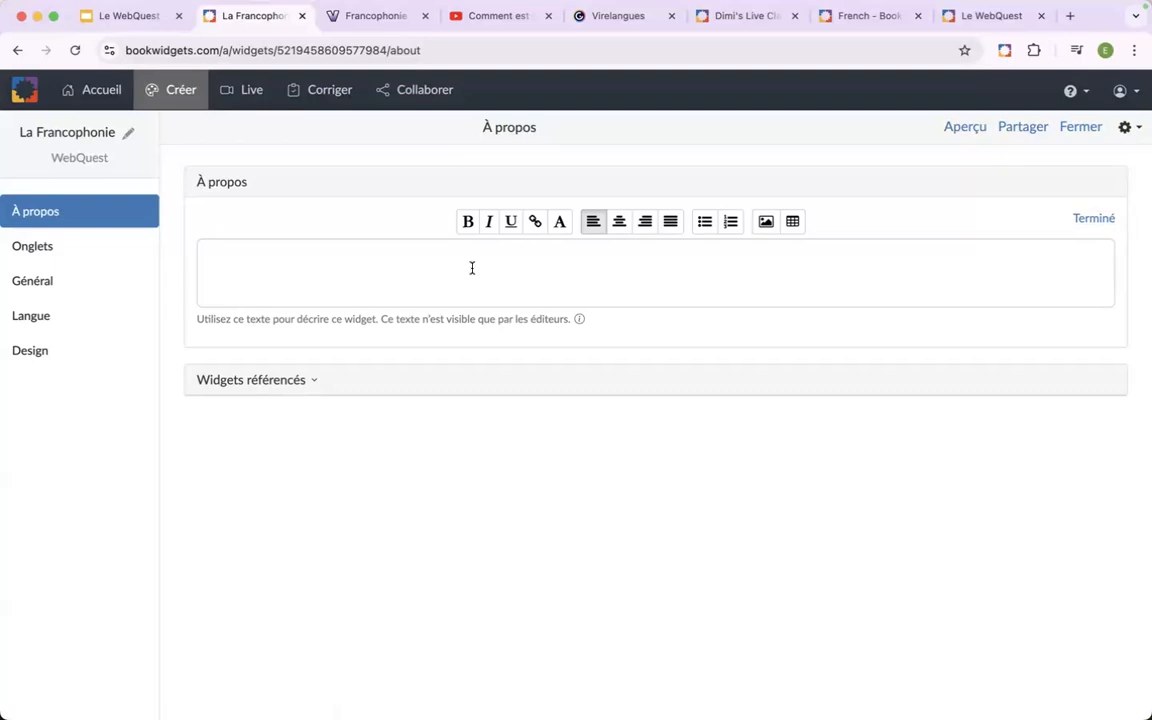
click(62, 247)
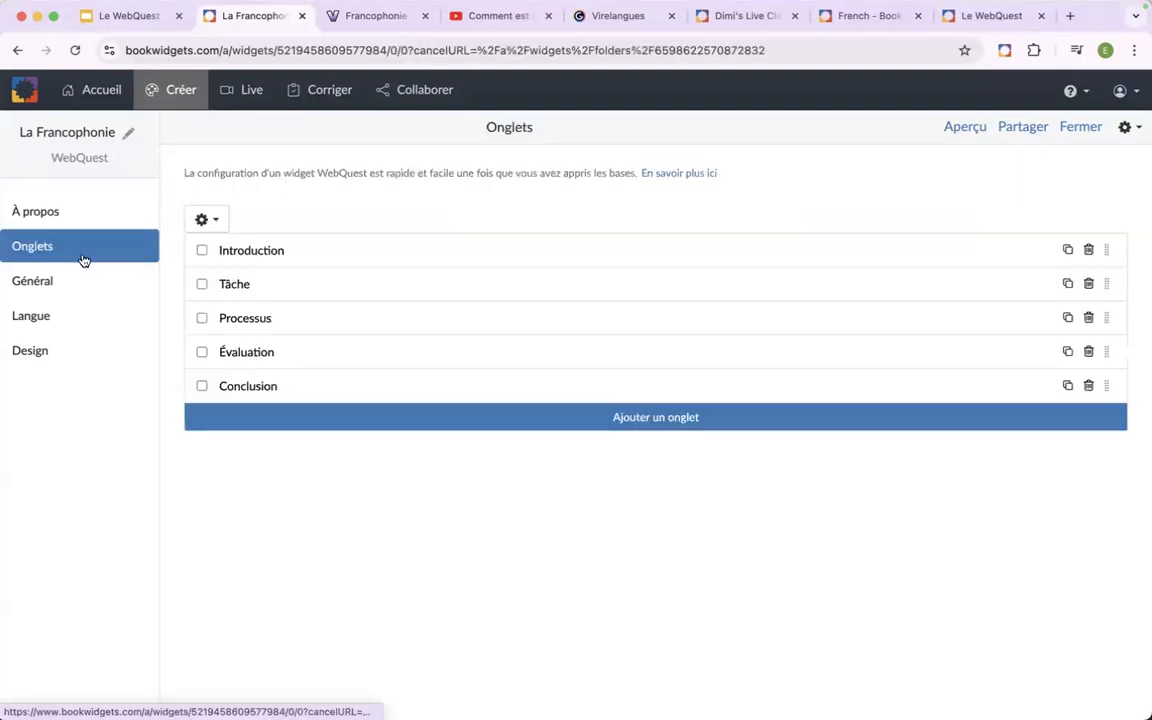
click(72, 215)
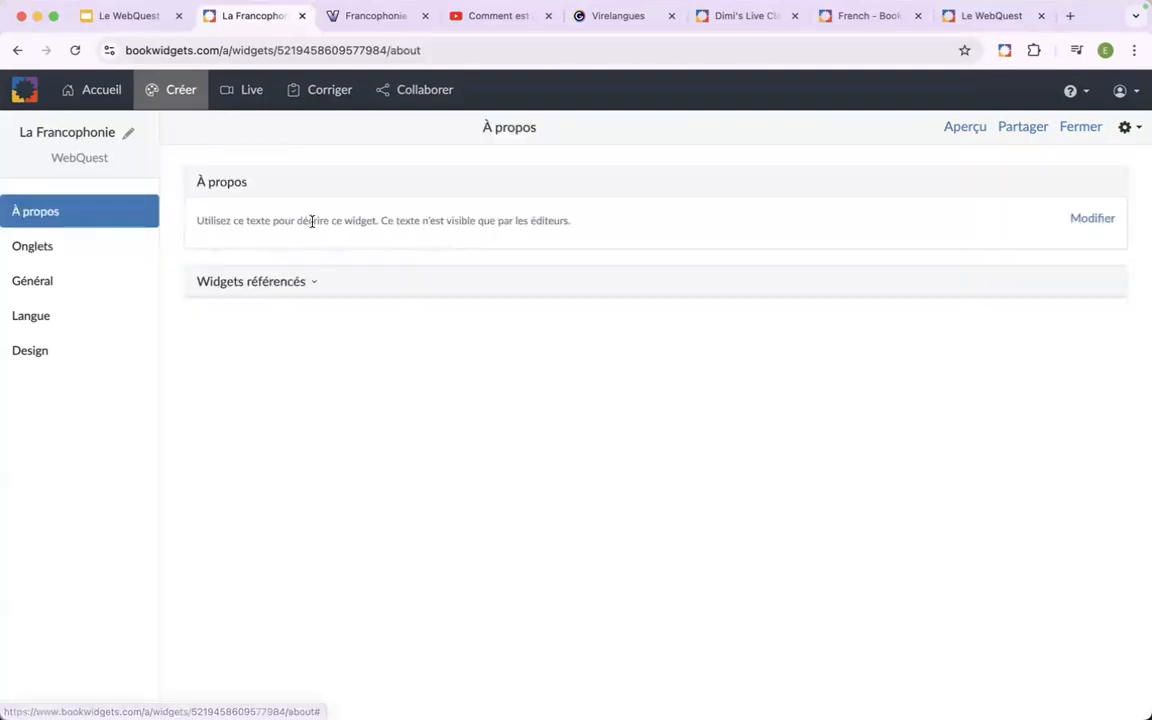
click(1080, 220)
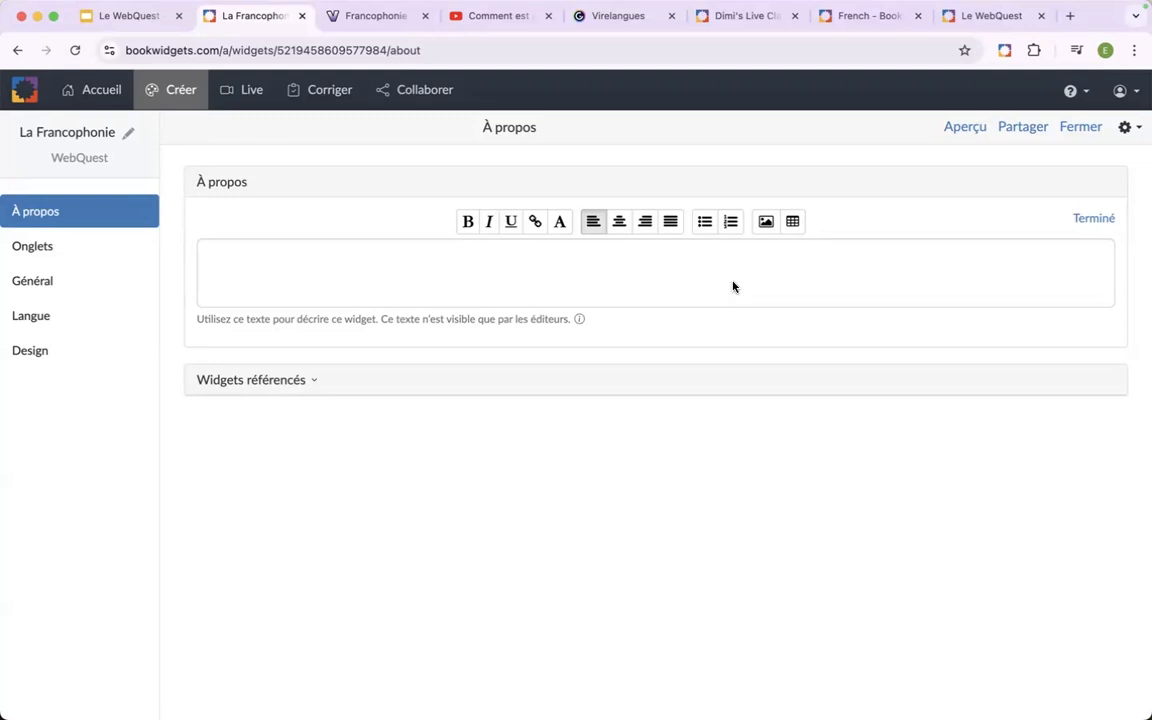
click(316, 384)
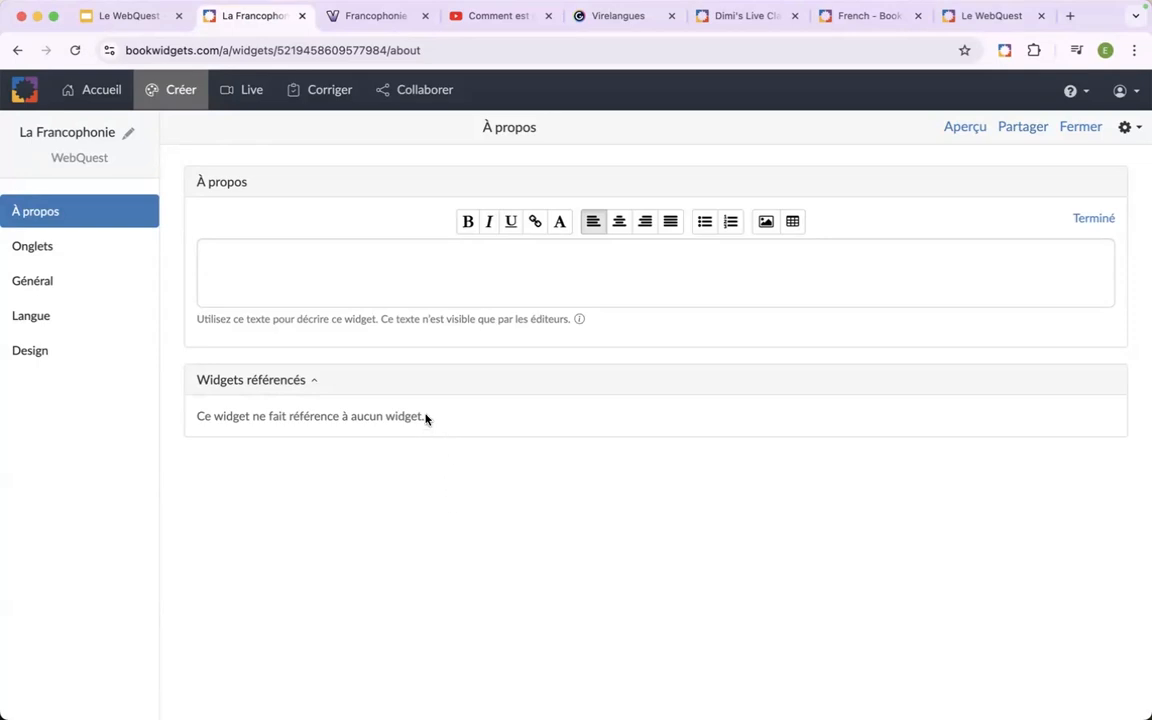
click(313, 390)
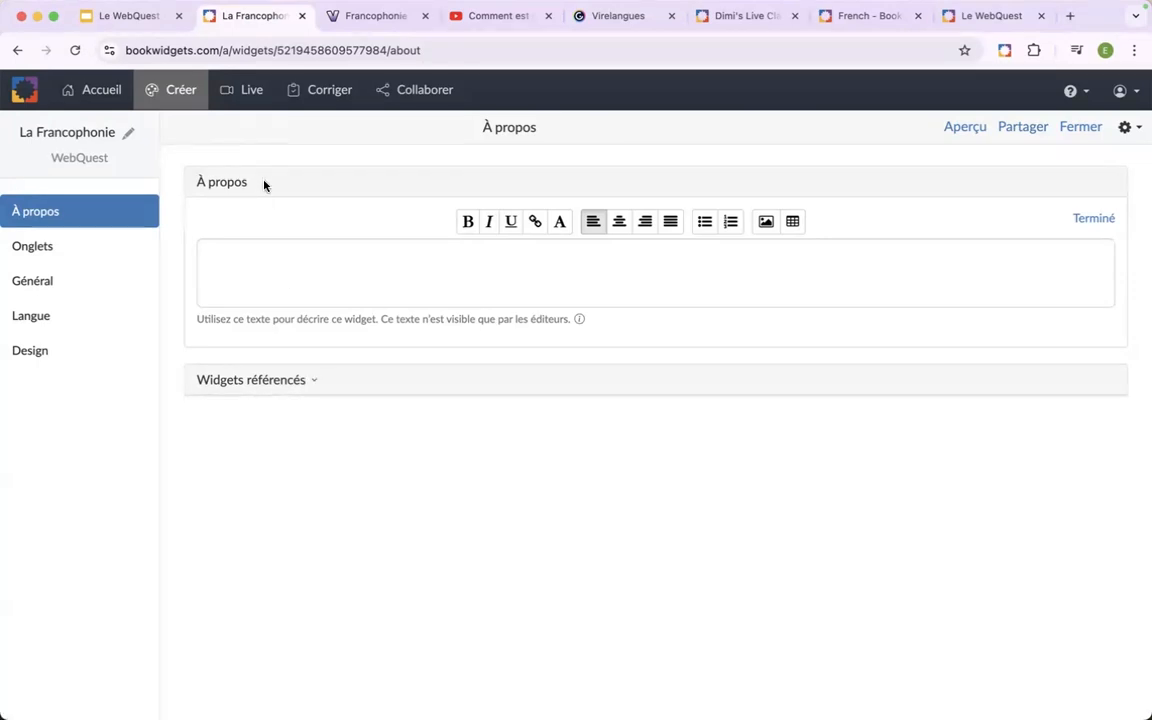
Preview the WebQuest in student view, going through Introduction, Tâche, Processus, Évaluation and Conclusion, and return to the Onglets list.
click(61, 256)
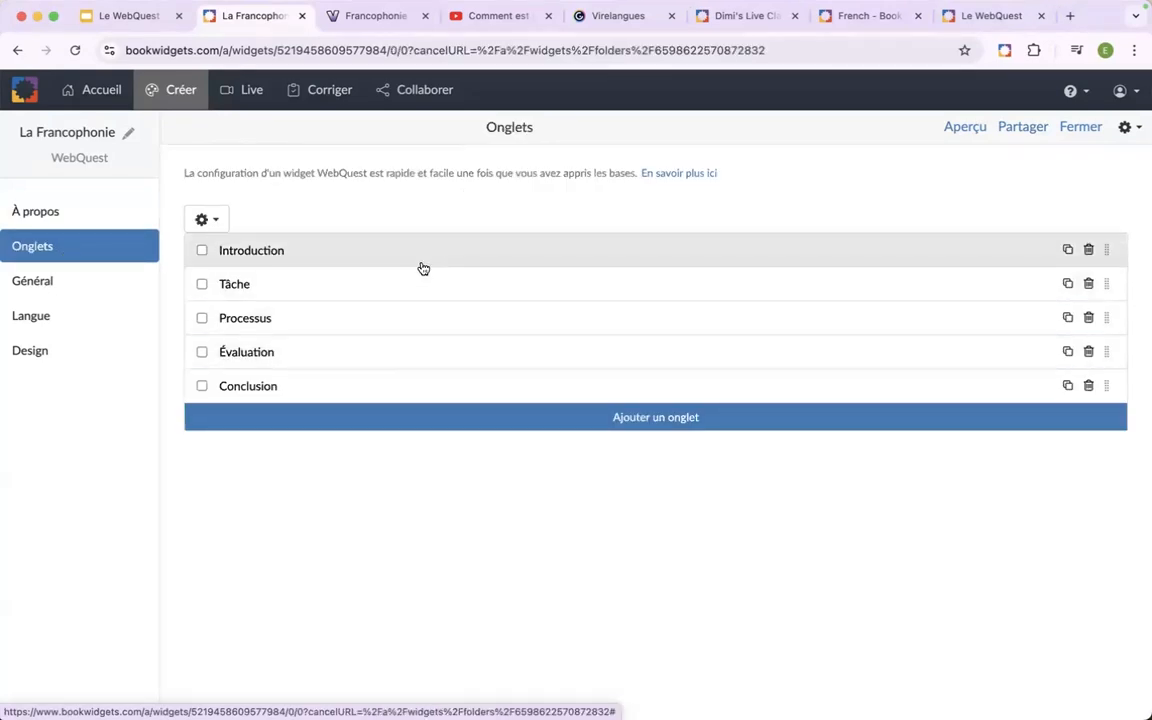
click(968, 128)
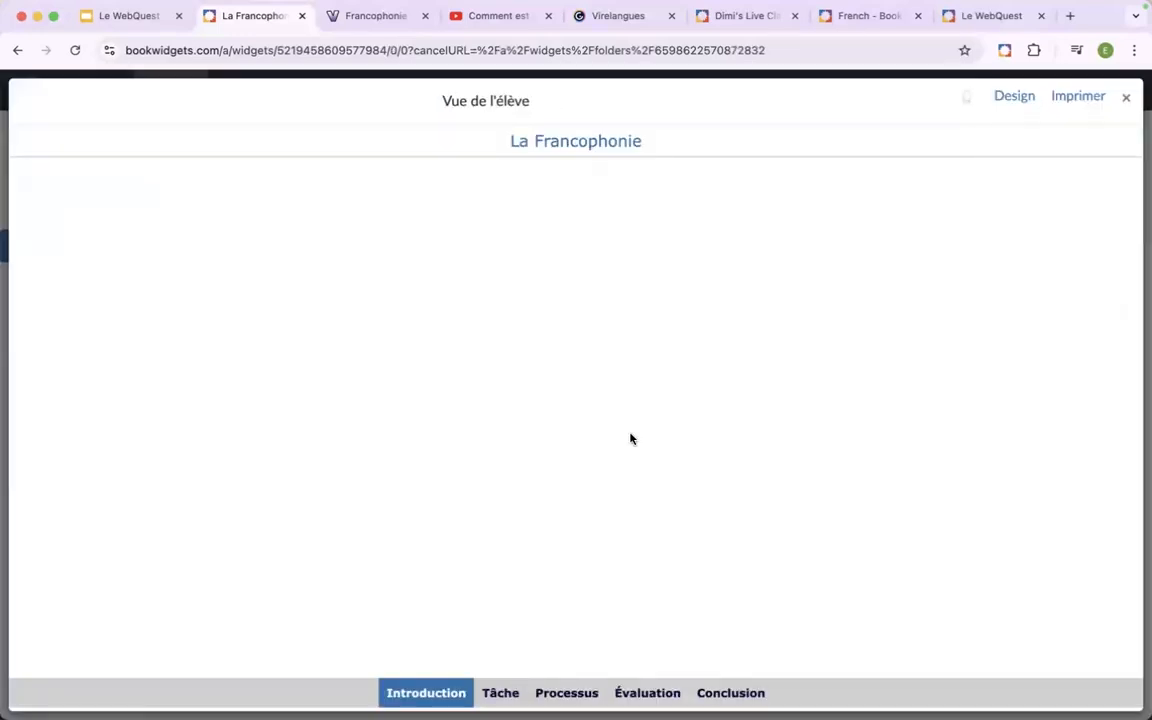
click(503, 693)
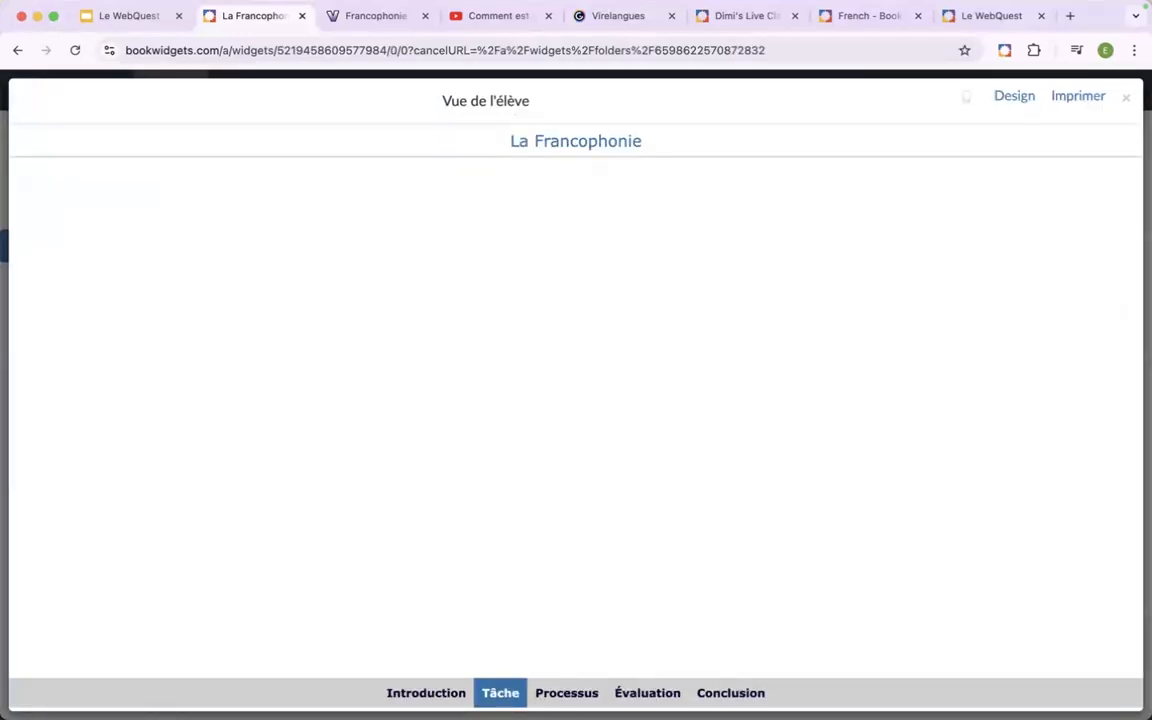
click(566, 693)
click(640, 695)
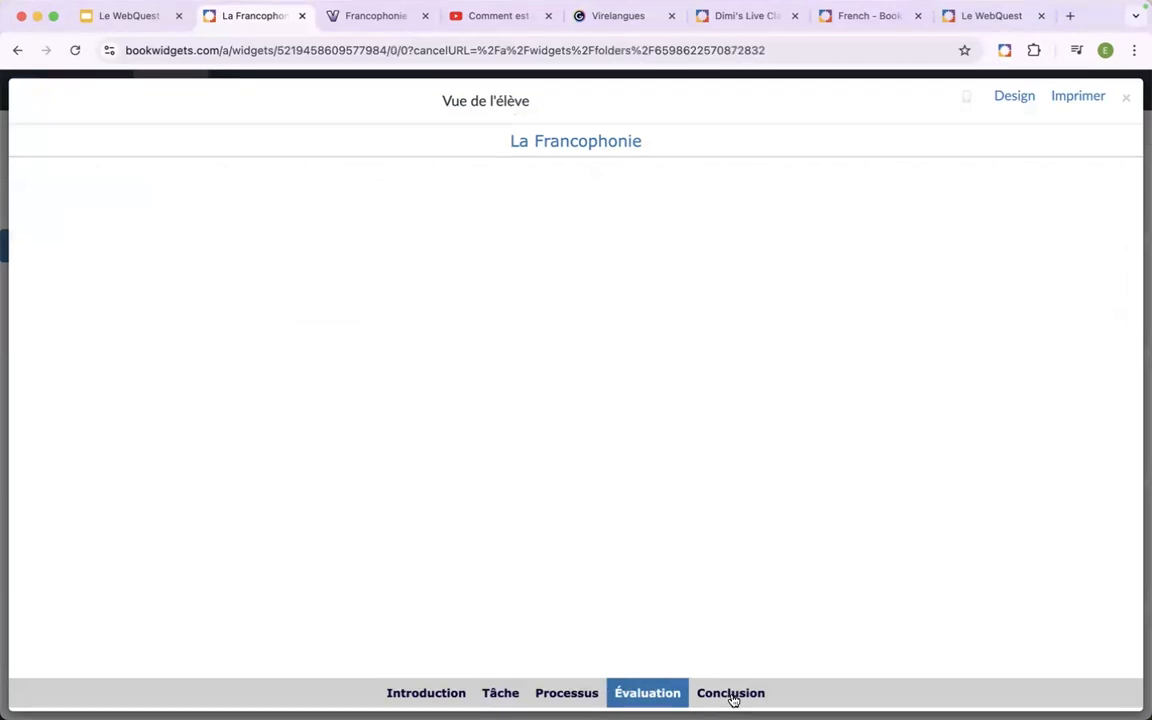
click(732, 695)
click(405, 694)
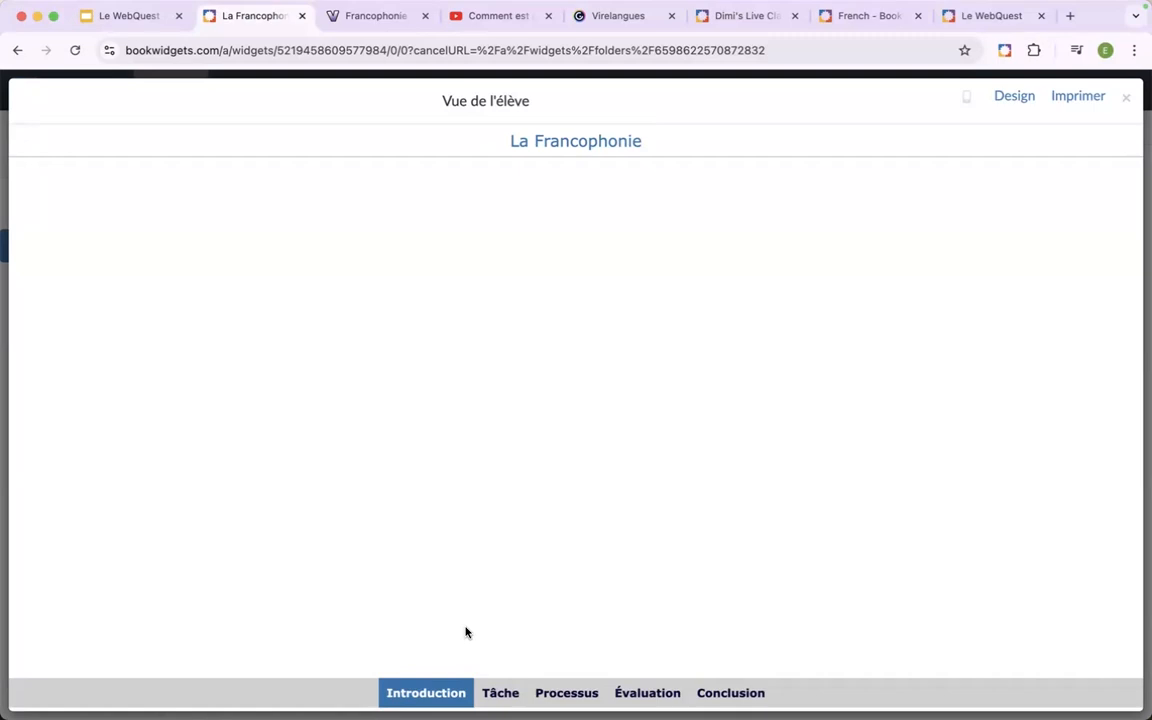
click(1125, 97)
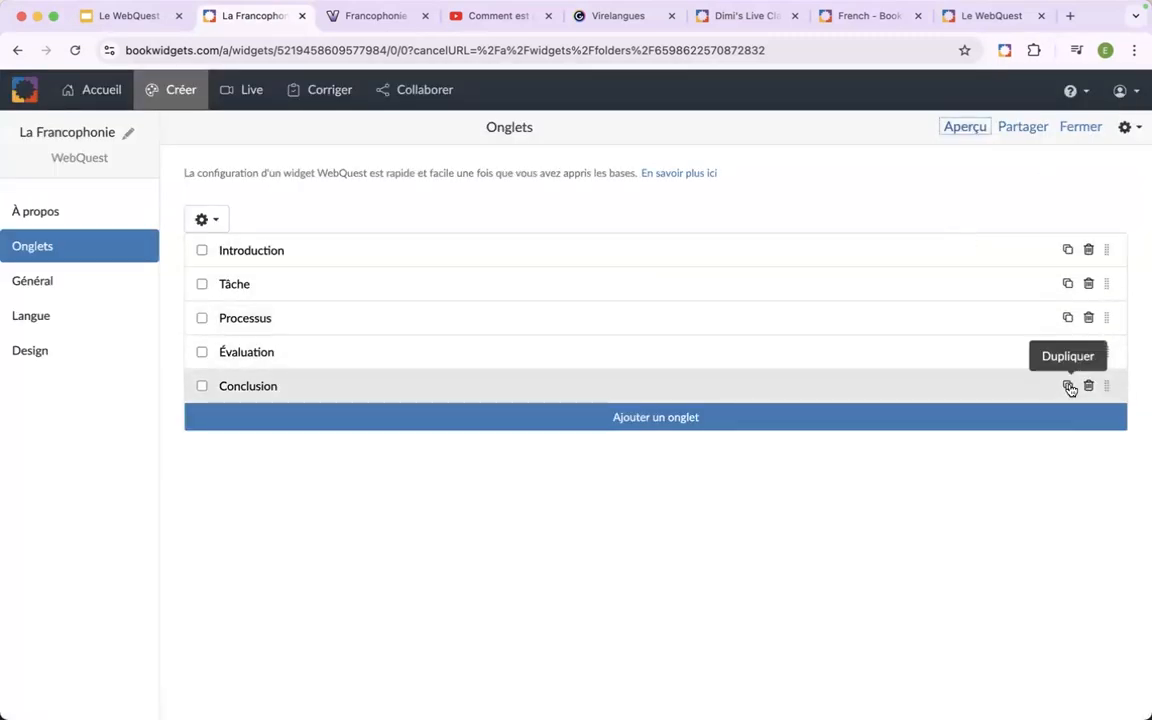
Delete the Conclusion, Évaluation, Processus and Tâche tabs from the WebQuest, keeping only Introduction.
click(1089, 386)
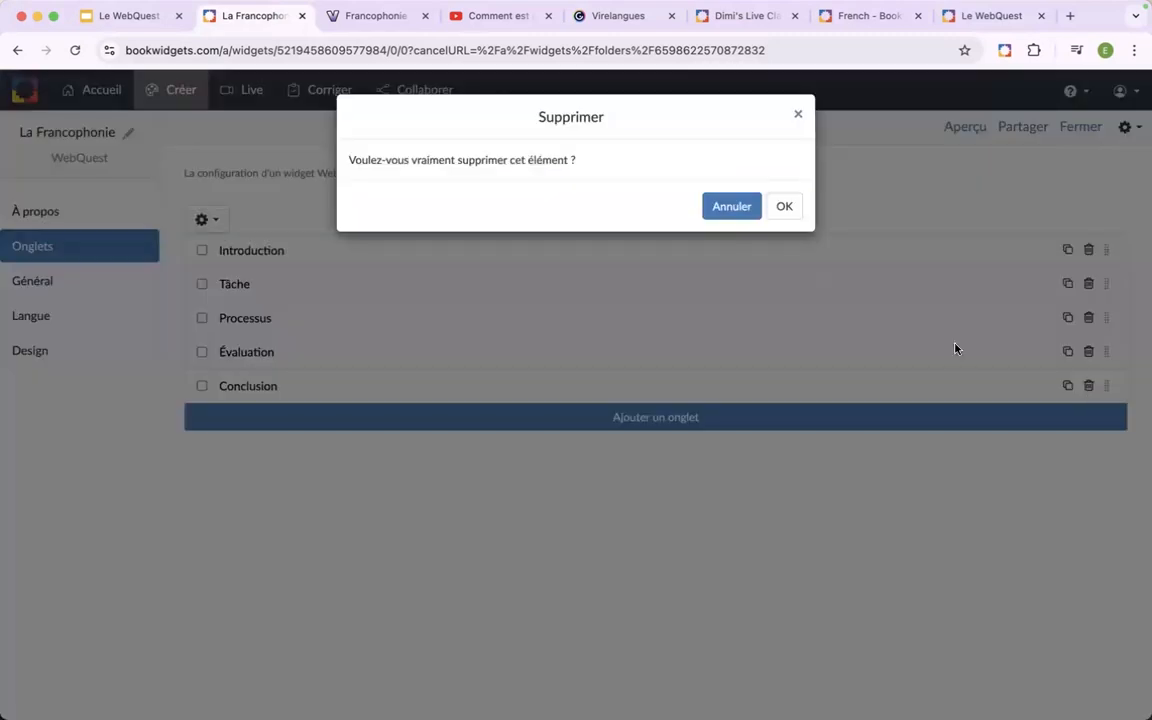
click(784, 207)
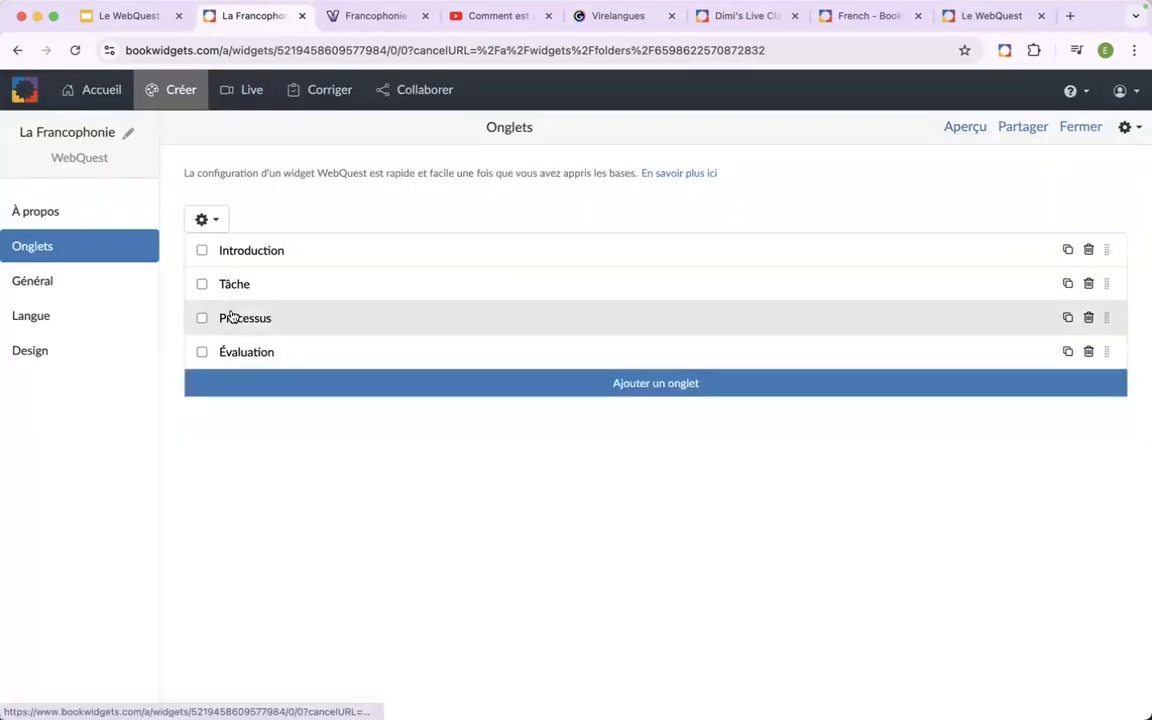
click(202, 351)
click(202, 318)
click(202, 284)
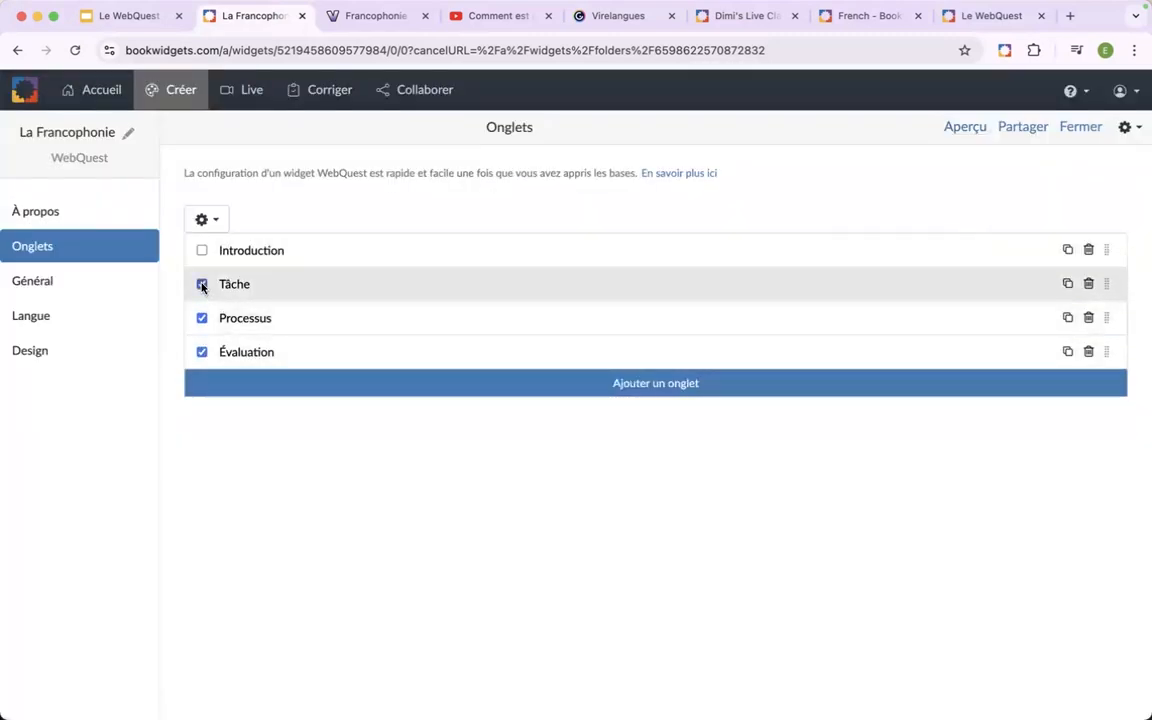
click(214, 224)
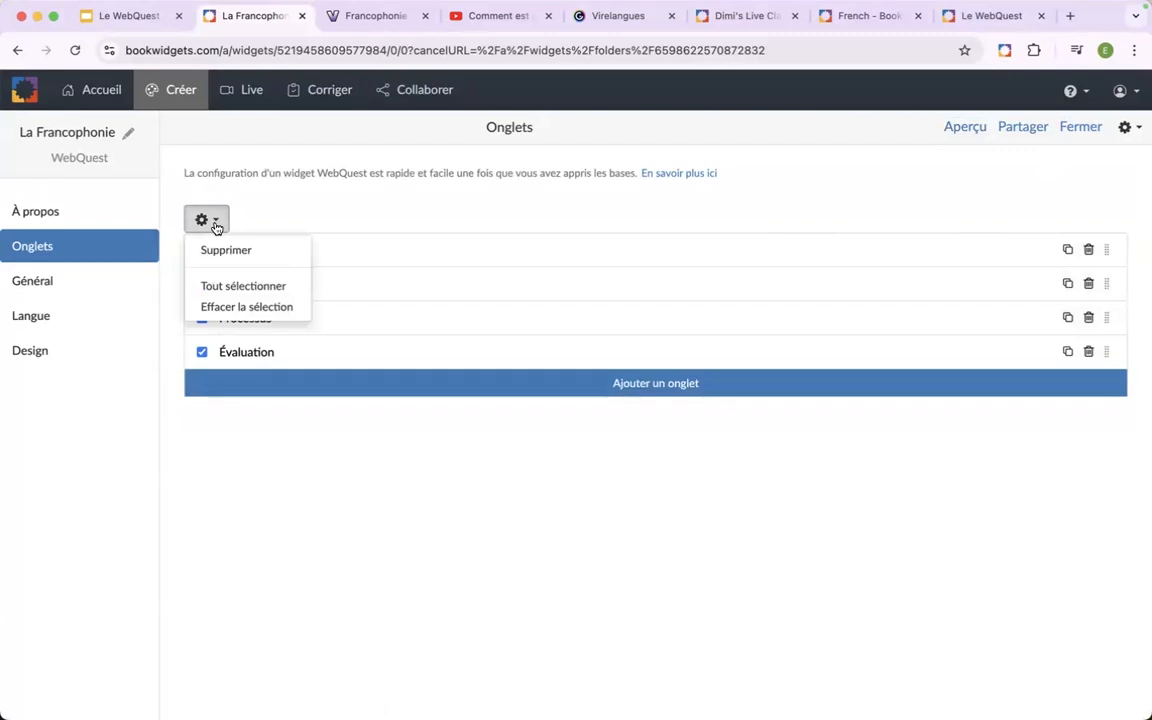
click(221, 249)
click(779, 206)
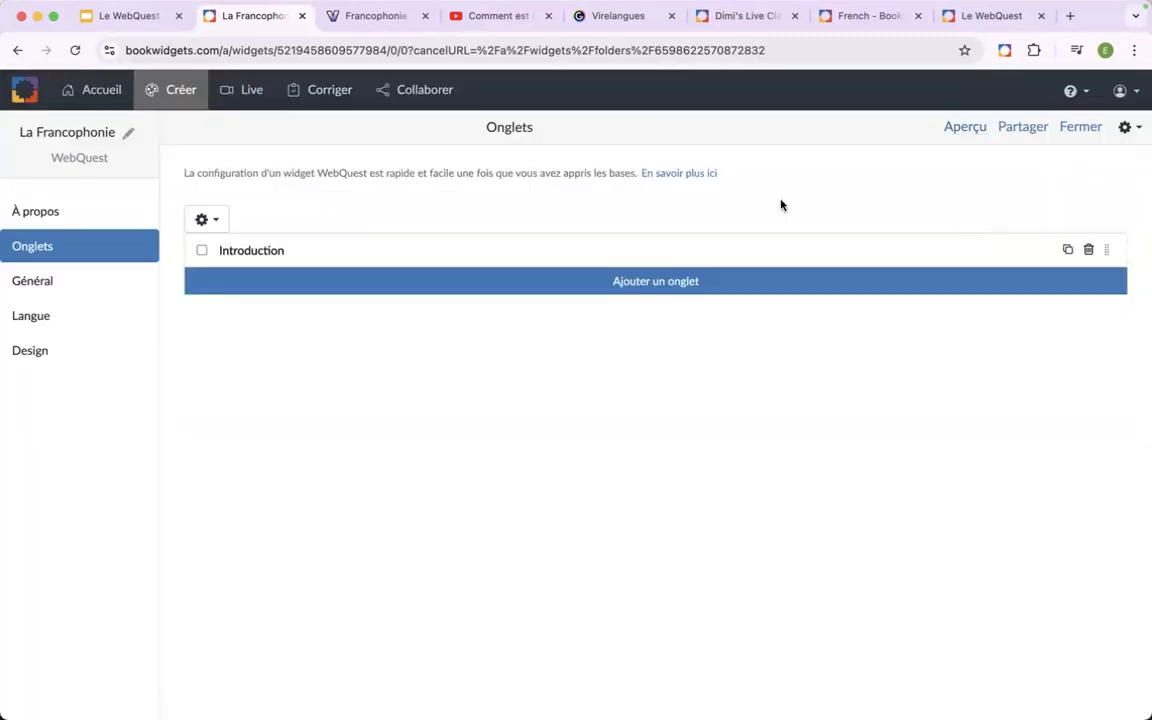
Paste the copied welcome paragraph about the Francophonie into the content of the Introduction tab.
click(581, 258)
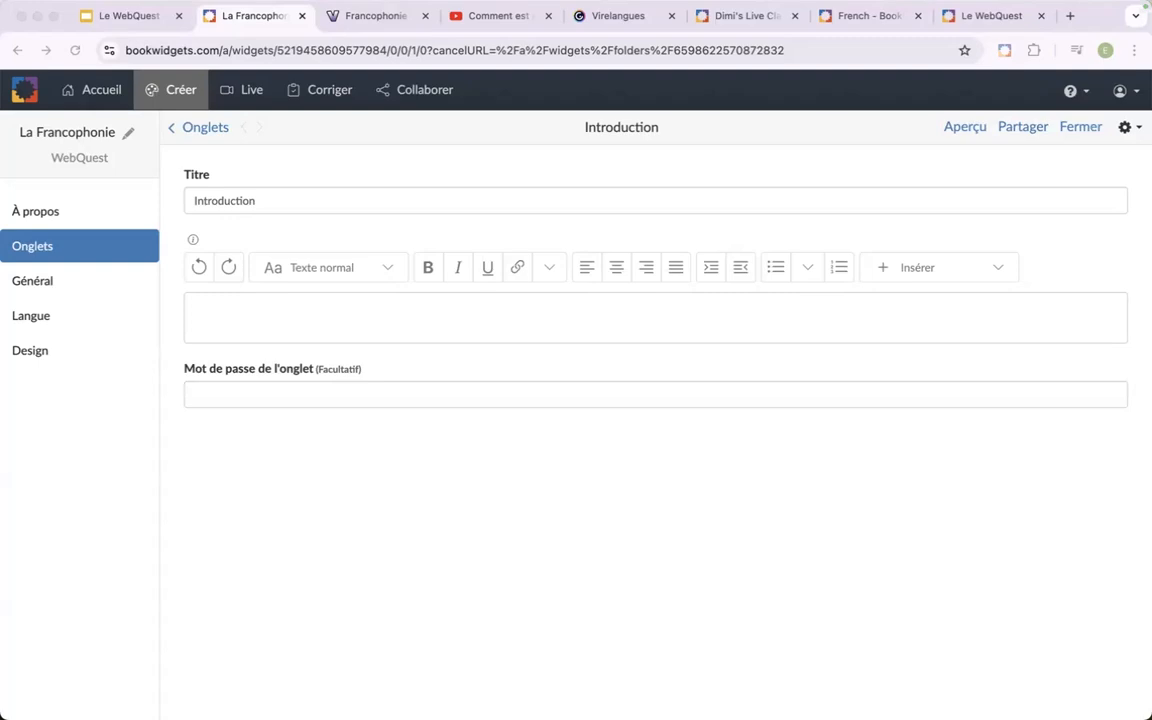
click(413, 316)
text(Bienvenue à cette WebQuest sur la Francophonie! À travers cette activité interactive, vous allez explorer les pays et les régions du monde où le français est parlé. Vous découvrirez non seulement la diversité linguistique et culturelle de la Francophonie, mais aussi l'histoire et les traditions des communautés francophones. En parcourant différents contenus en ligne, vous enrichirez votre vocabulaire, améliorerez votre compréhension et développerez une vision plus globale de la langue française. Préparez-vous à voyager à travers la Francophonie, tout en perfectionnant votre français!)
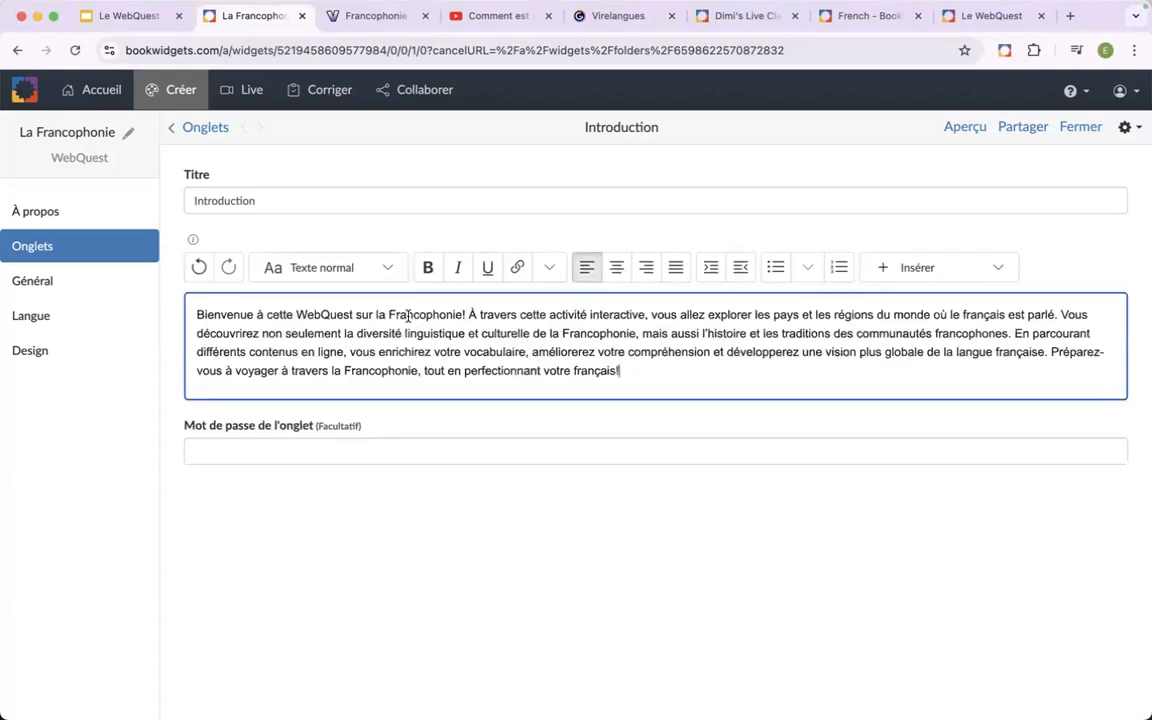
Add the line "Bienvenue à cette WebQuest" above the welcome paragraph in the Introduction tab.
key(Return)
key(Return)
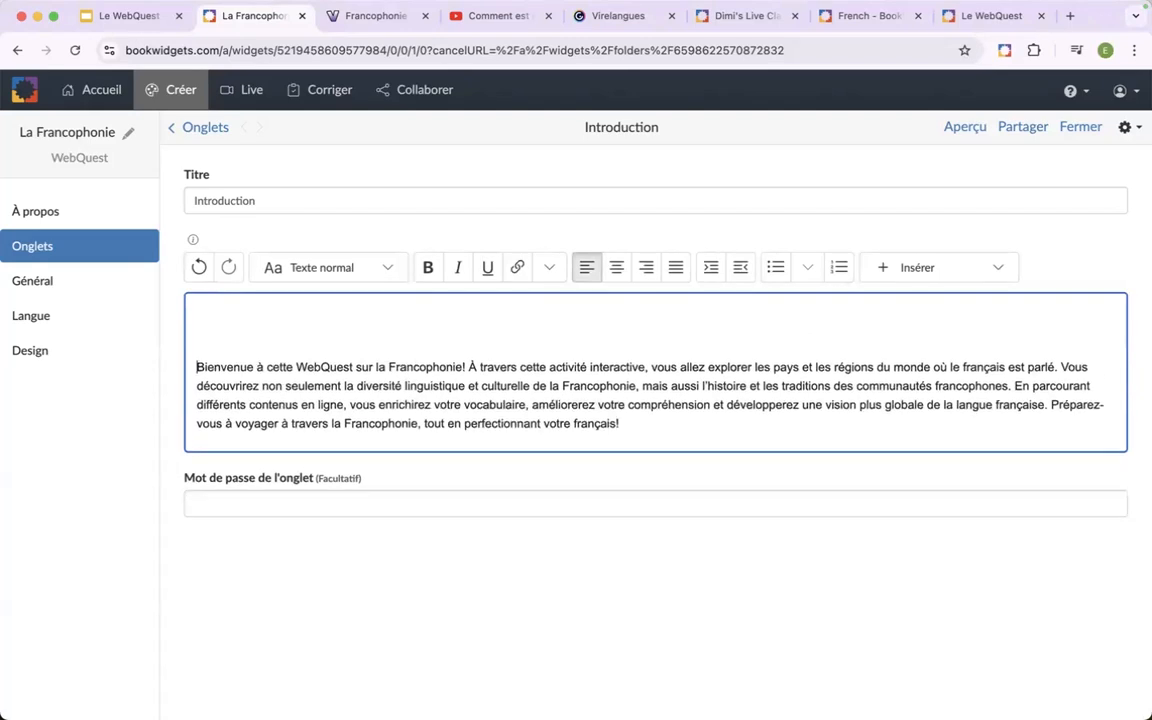
key(Up)
key(Down)
key(Up)
key(BackSpace)
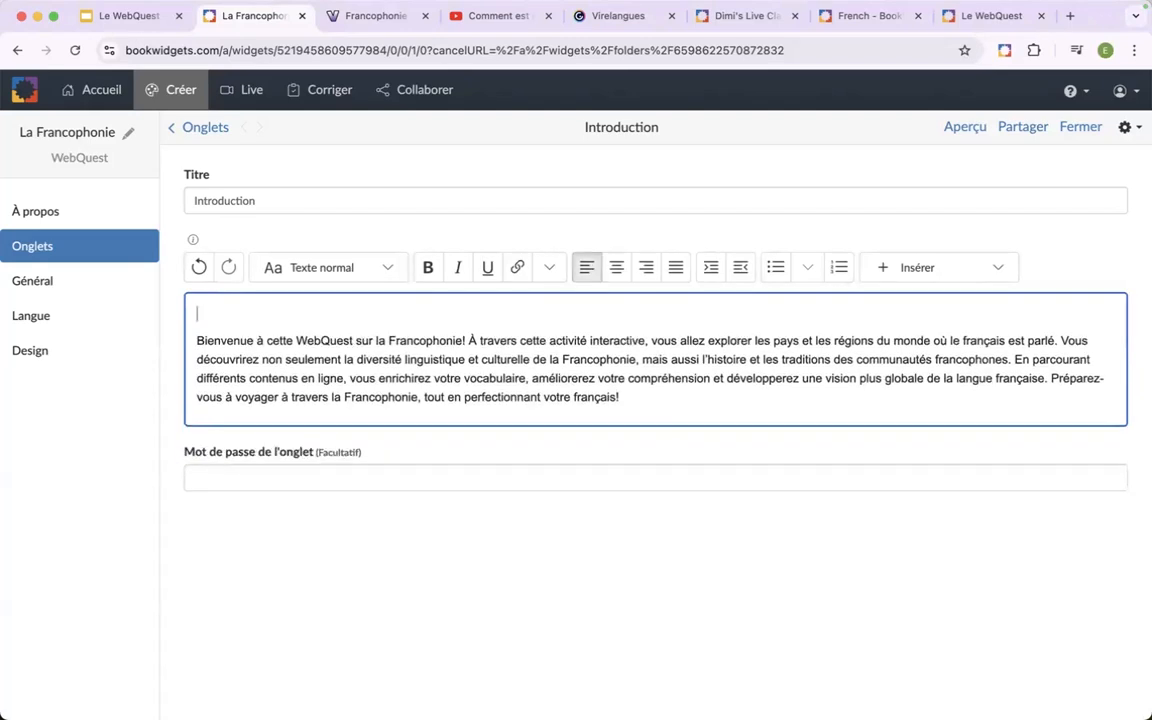
text(Bienvenue )
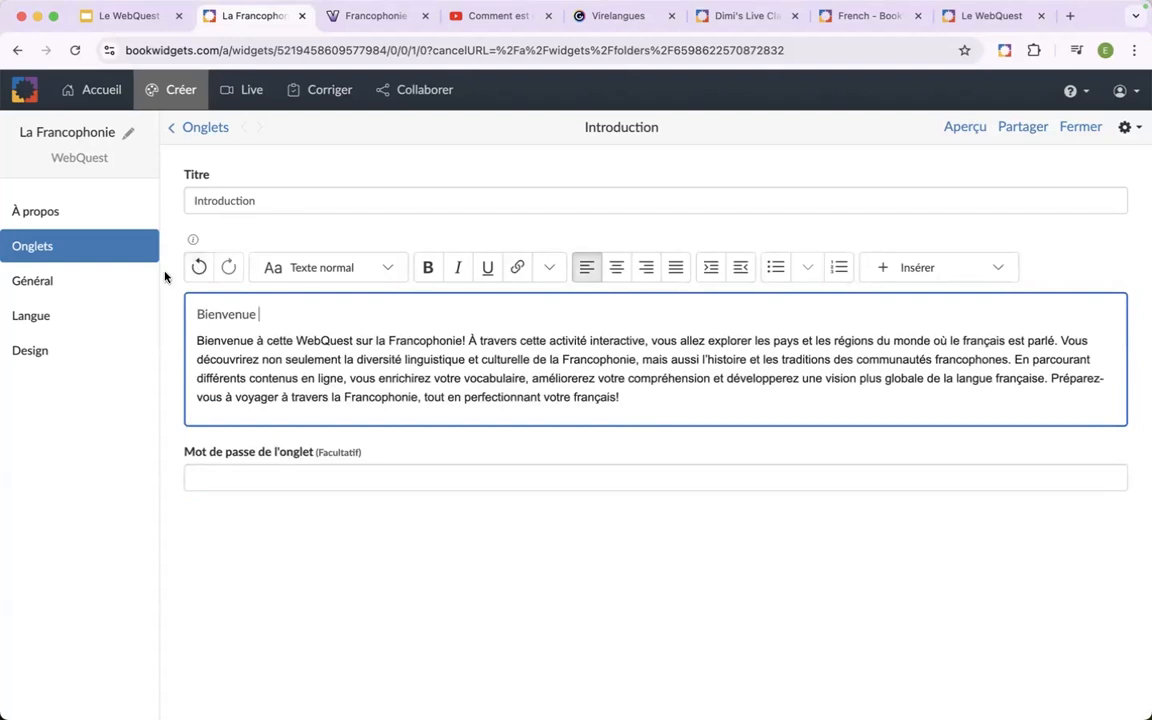
text(à cett)
text(WebQuest)
key(Left)
key(Left)
key(Left)
key(Left)
key(Left)
key(Left)
key(Left)
key(Left)
text(cette)
click(369, 310)
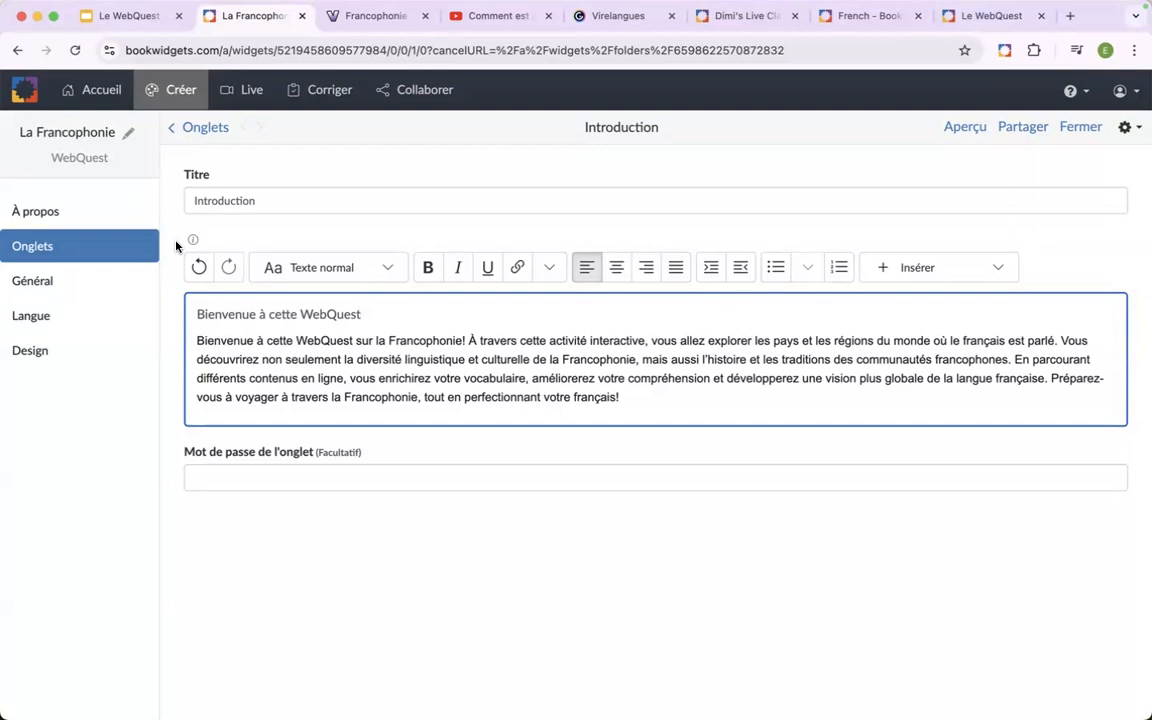
In the first sentence of the welcome paragraph, make "Francophonie" bold and underline "WebQuest".
double_click(418, 341)
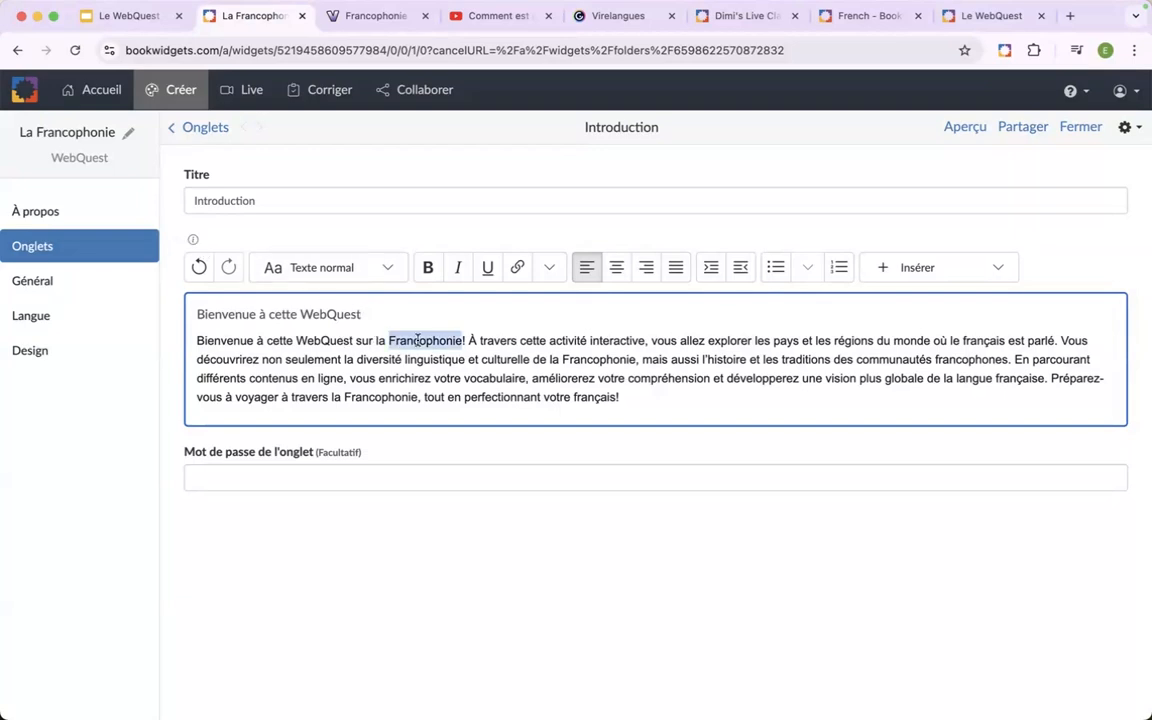
click(428, 267)
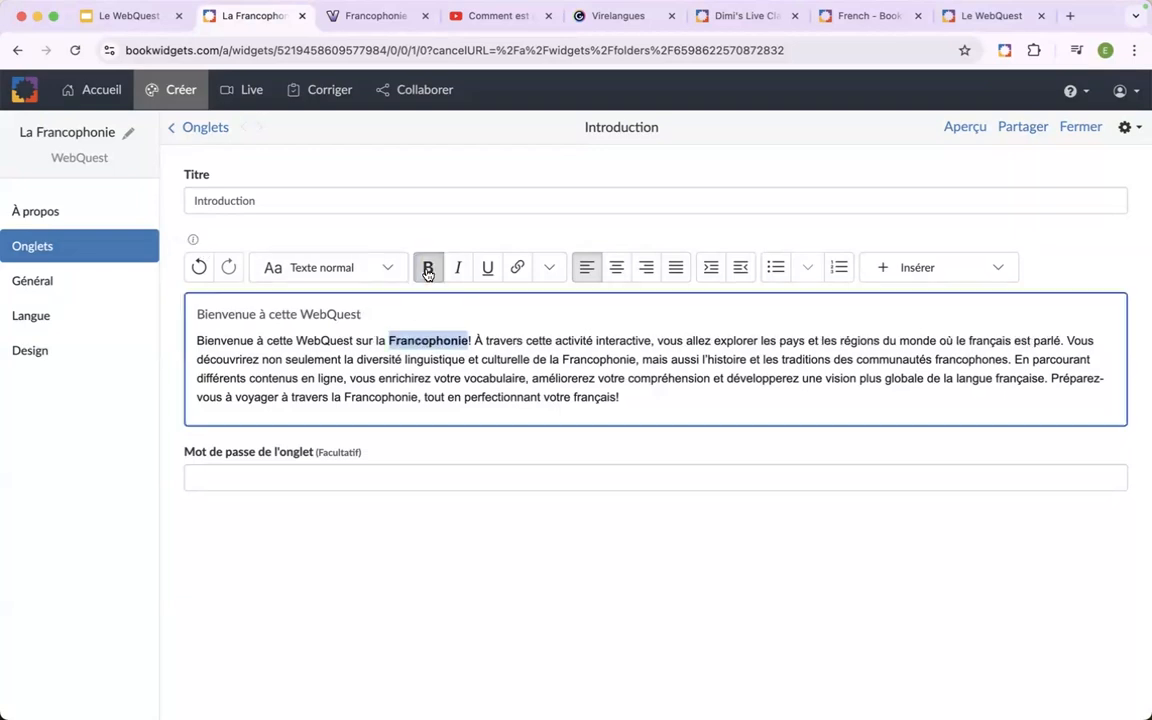
double_click(320, 341)
click(487, 267)
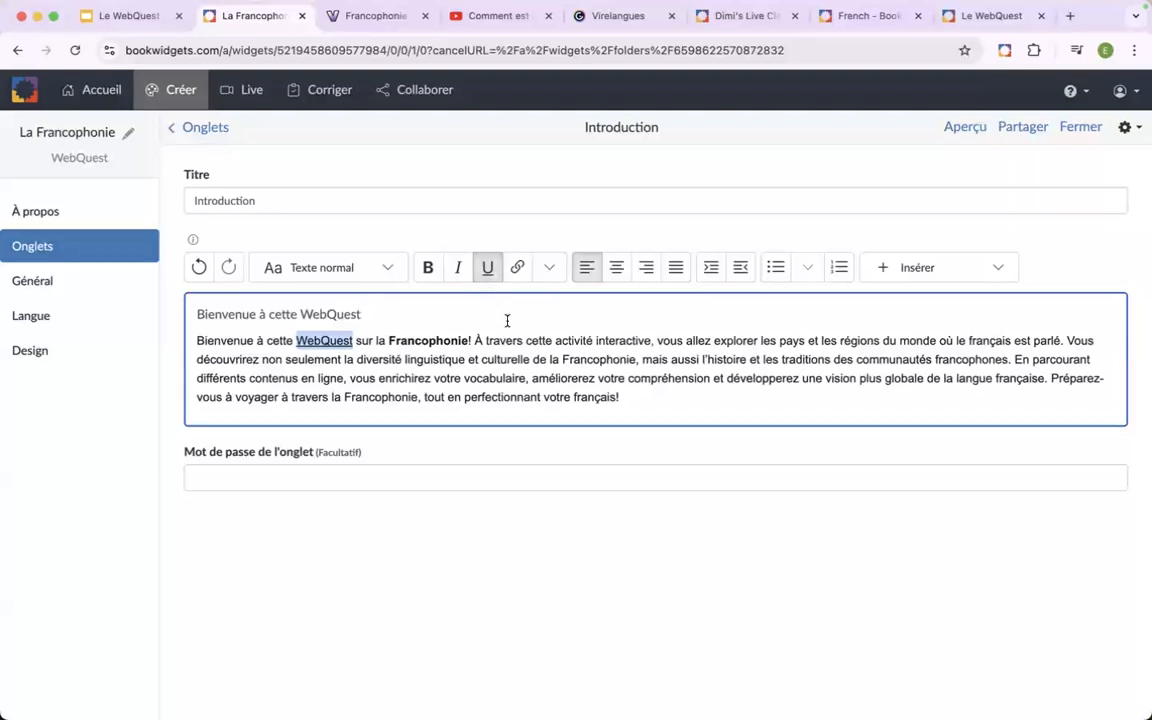
Format the line "Bienvenue à cette WebQuest" above the welcome paragraph as Titre 1.
drag(363, 314, 190, 313)
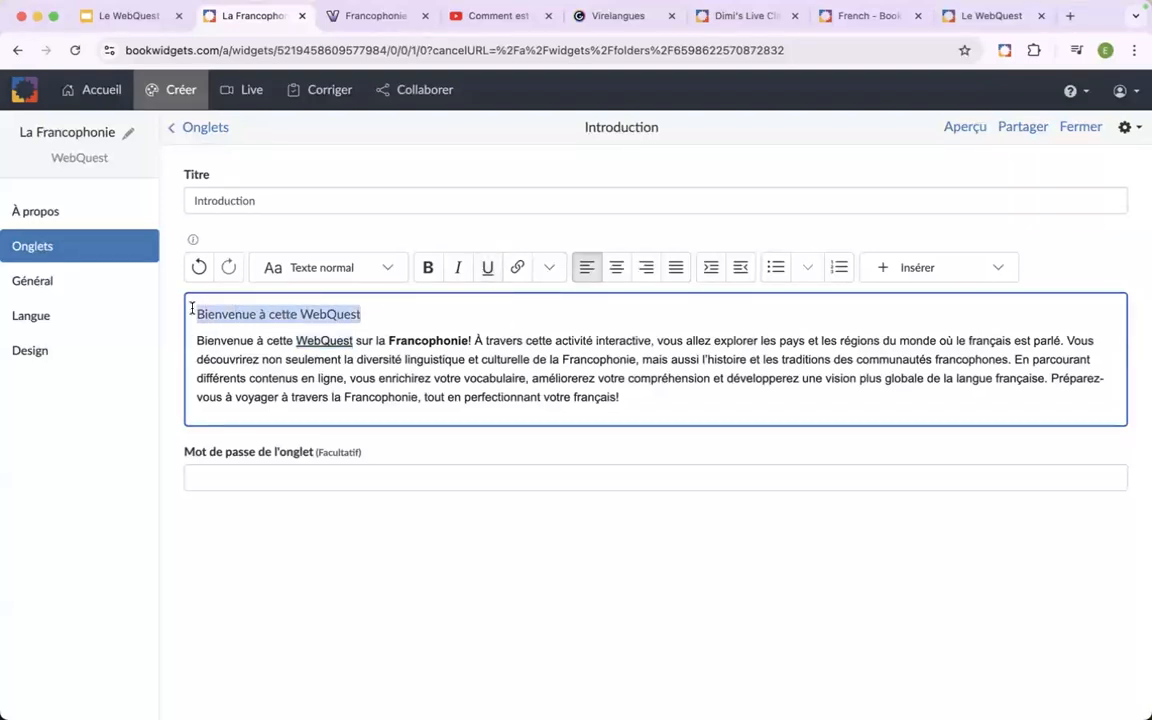
click(387, 270)
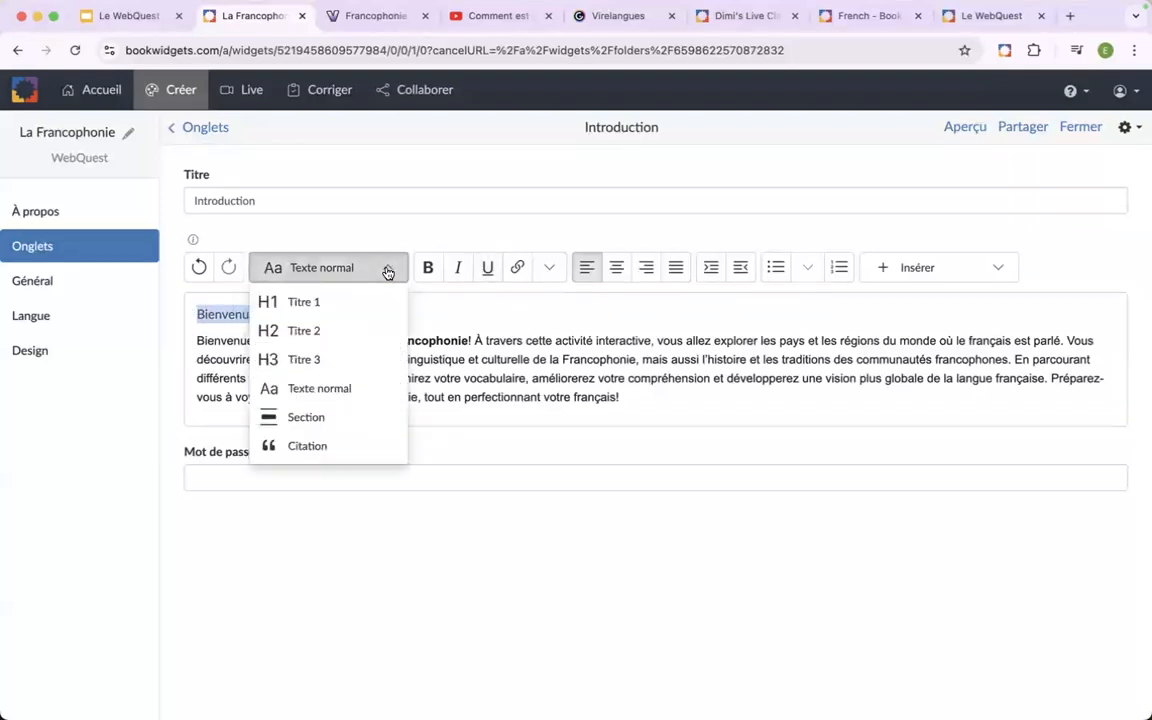
click(343, 303)
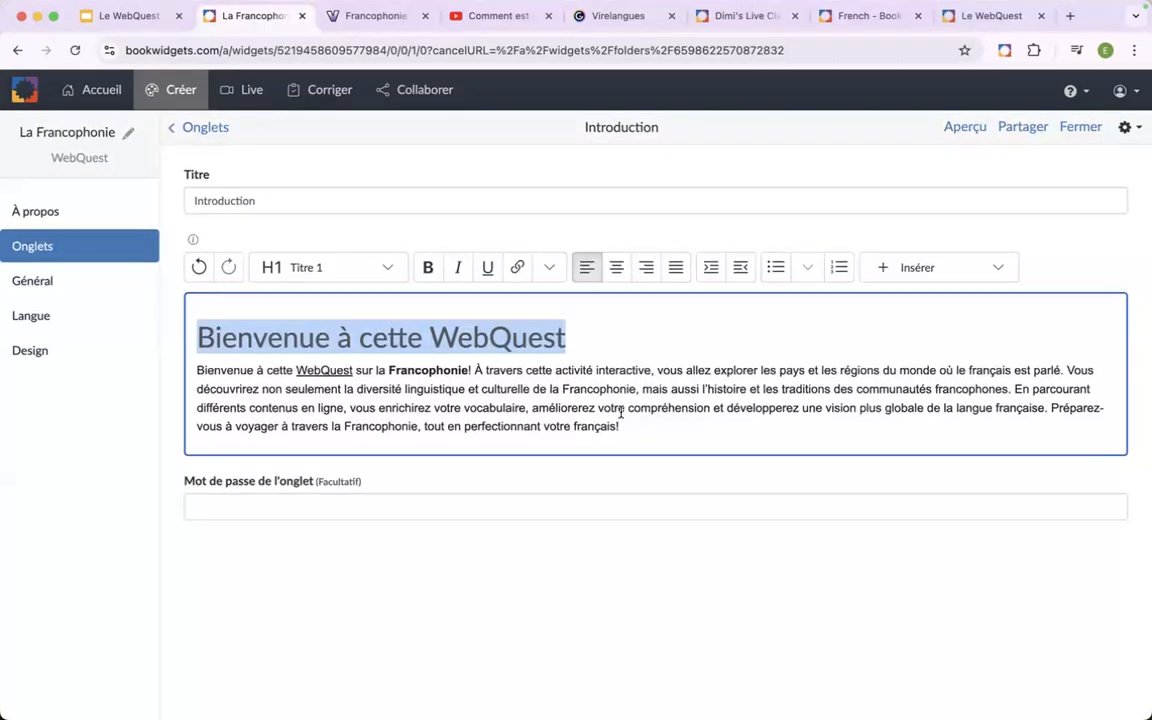
Add the line "Voici un site avec des infos supplémentaires" below the welcome paragraph.
click(641, 431)
key(Return)
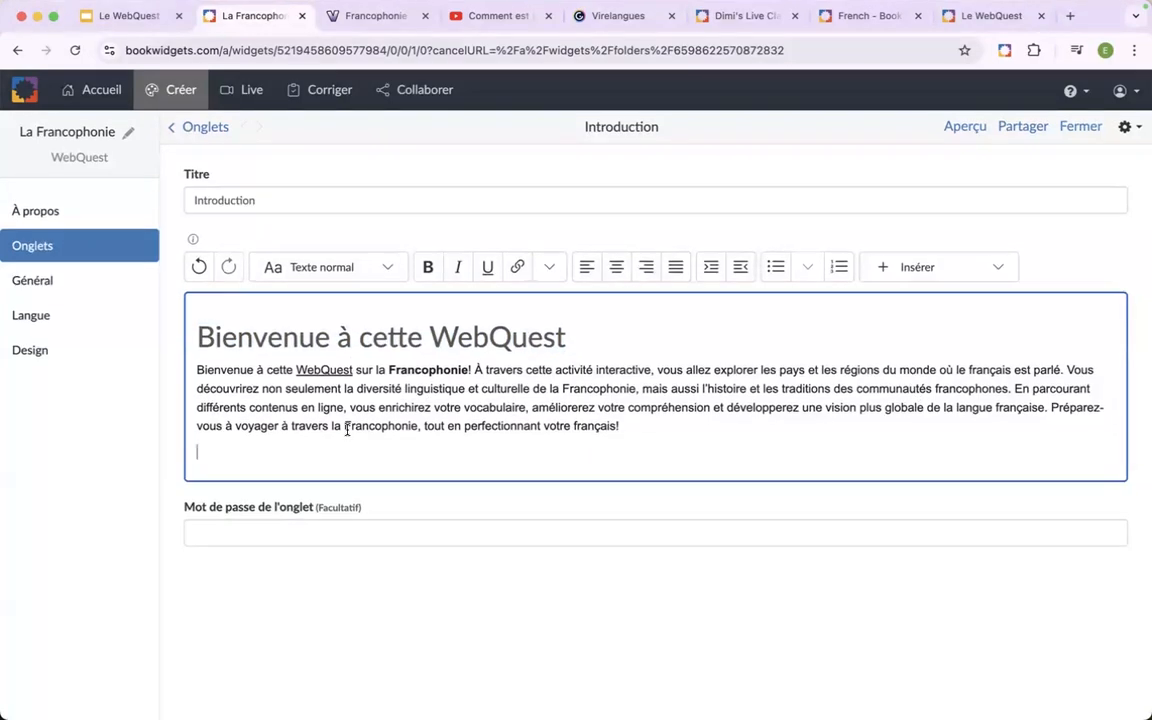
text(Voici un)
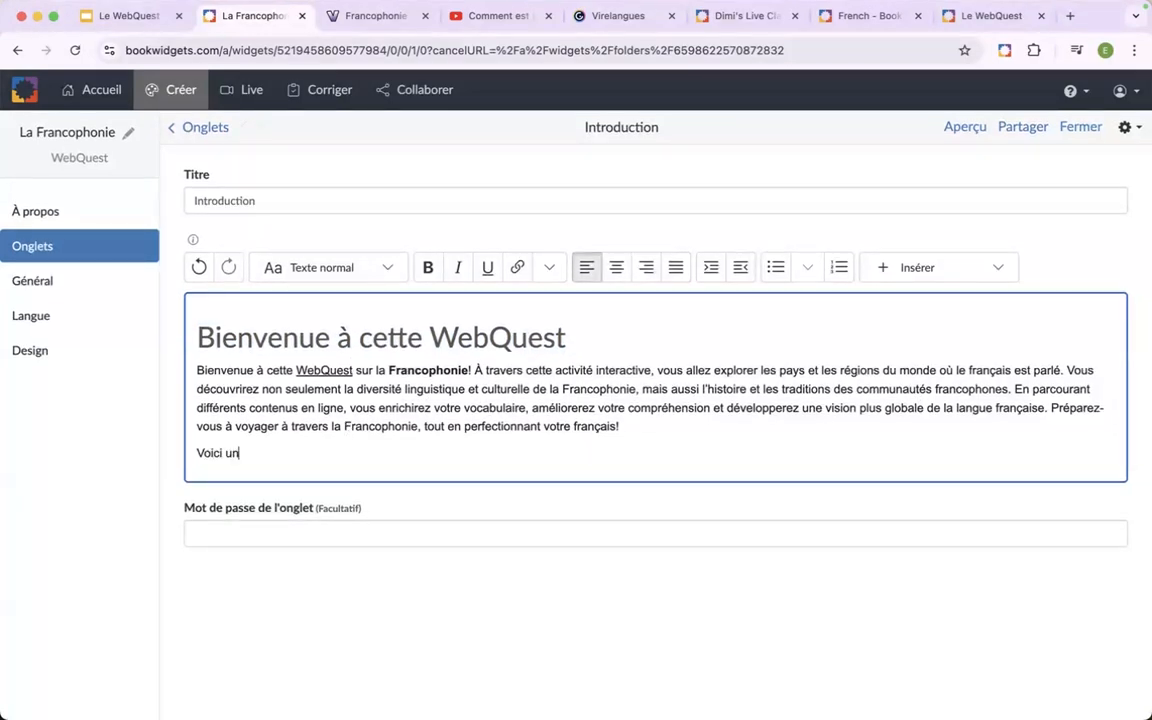
text( site avec des  infos supplémentaires)
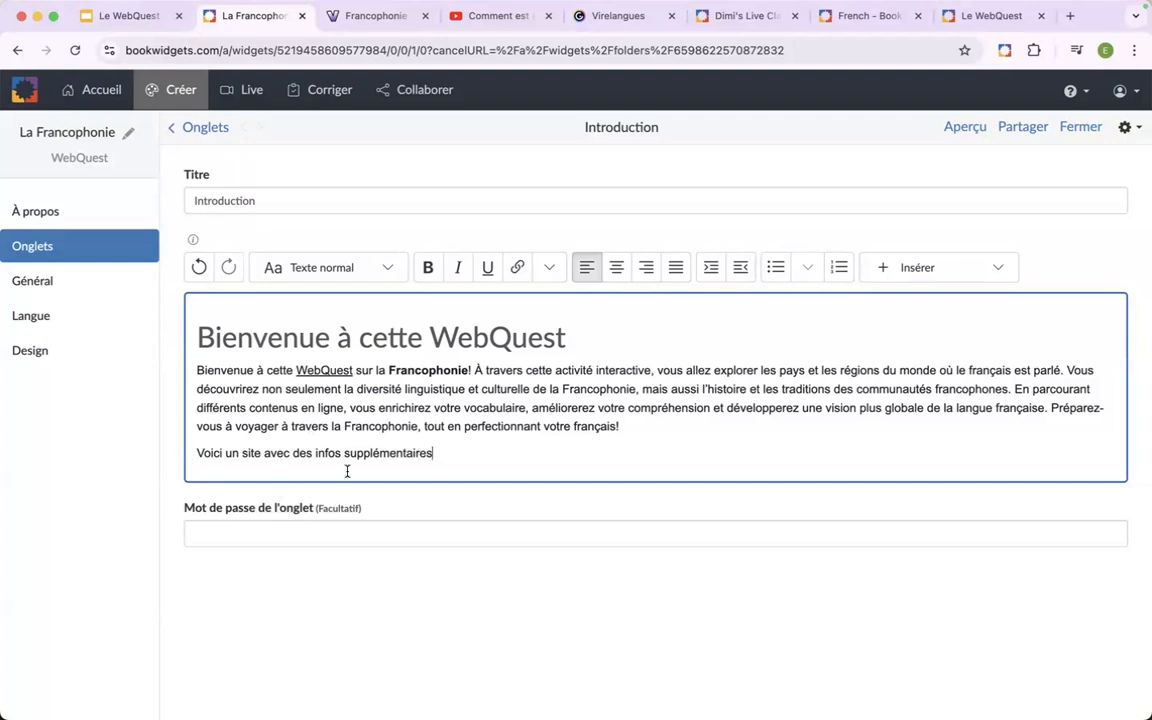
drag(440, 453, 194, 450)
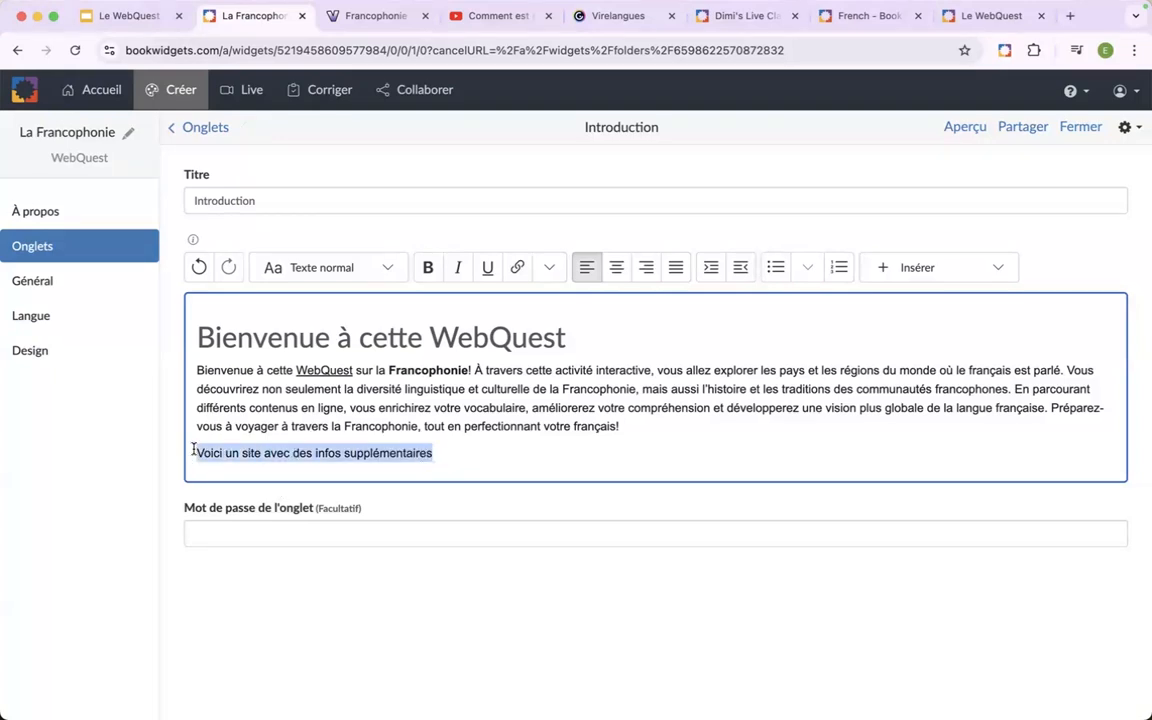
click(364, 24)
click(352, 52)
key(super+c)
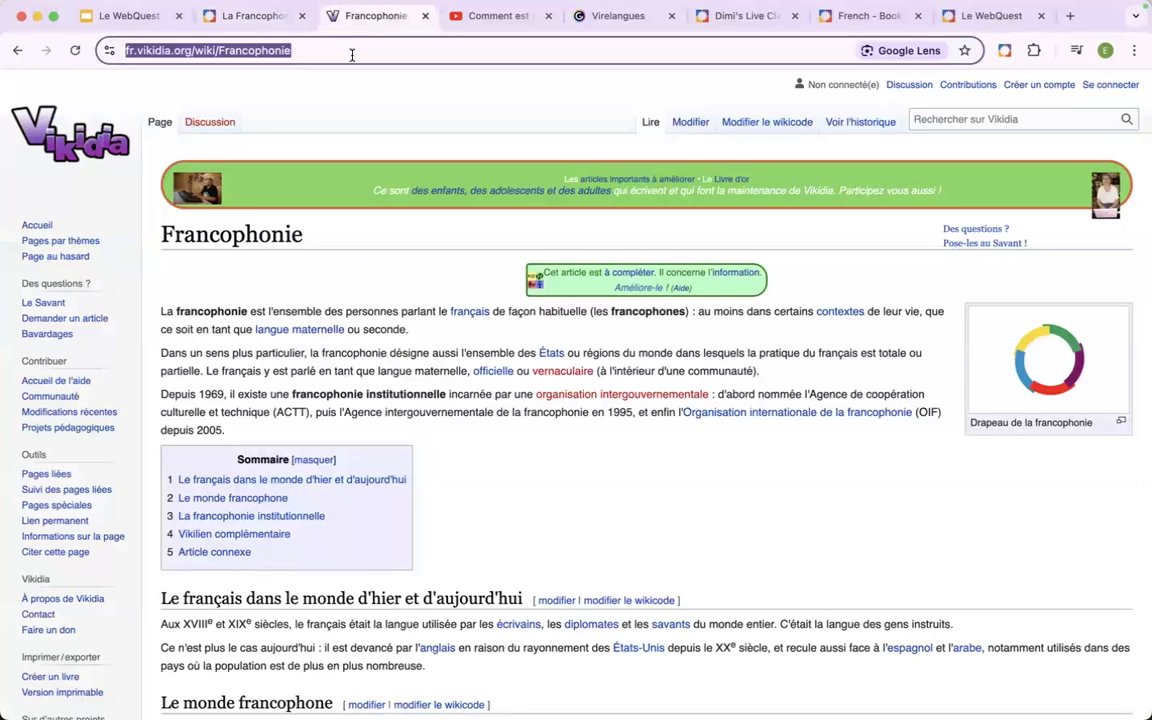
click(250, 16)
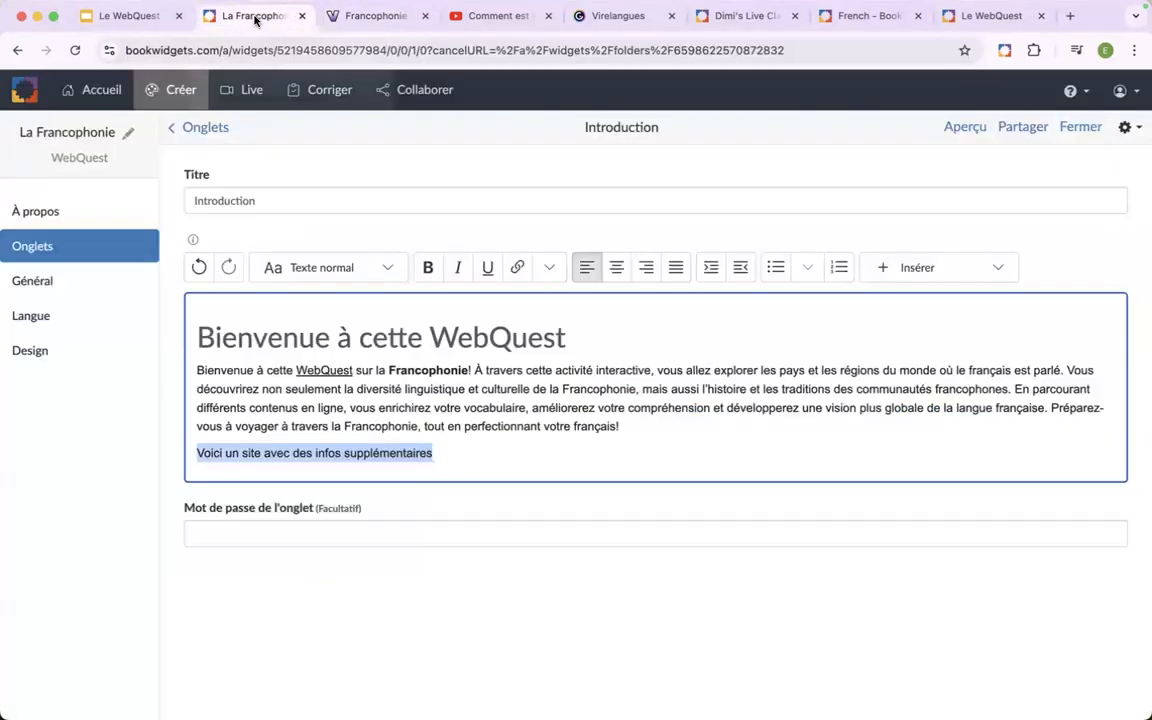
click(518, 268)
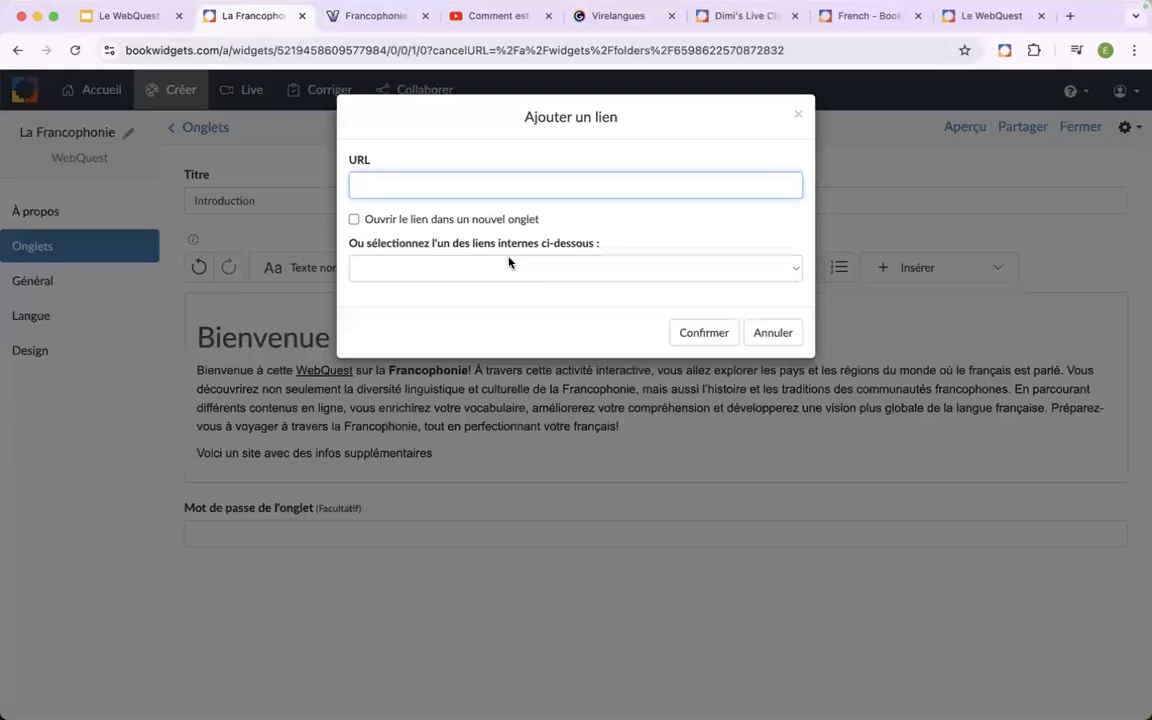
key(super+v)
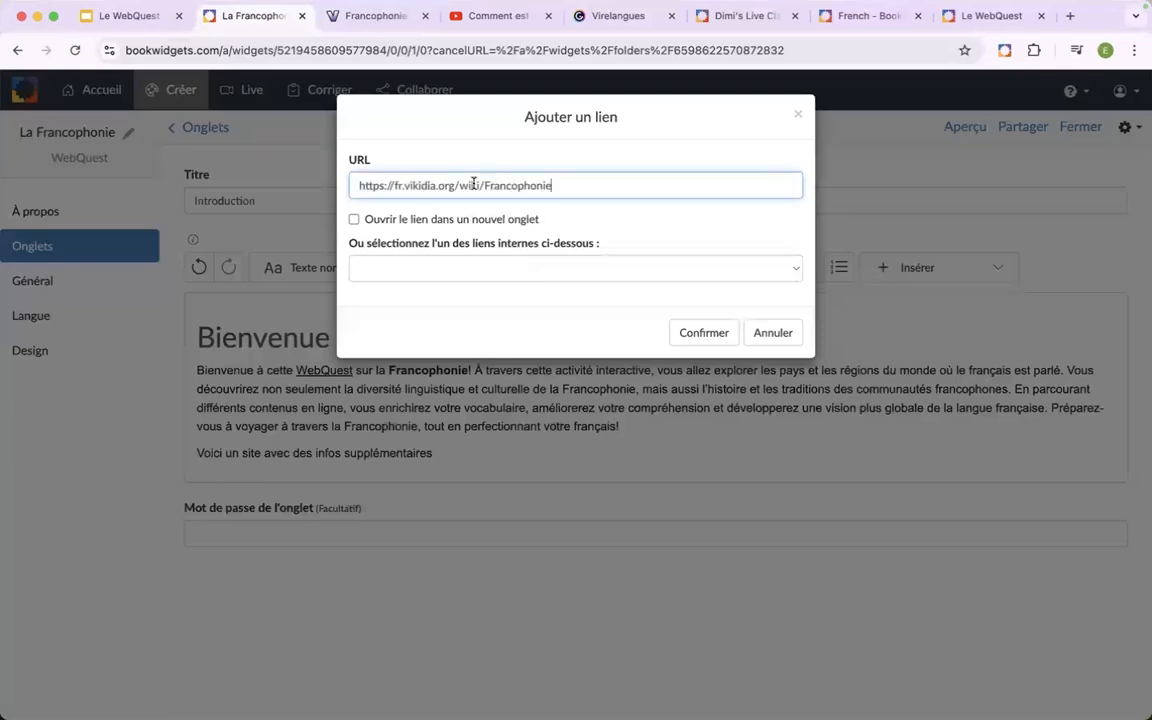
click(355, 221)
click(697, 335)
click(518, 449)
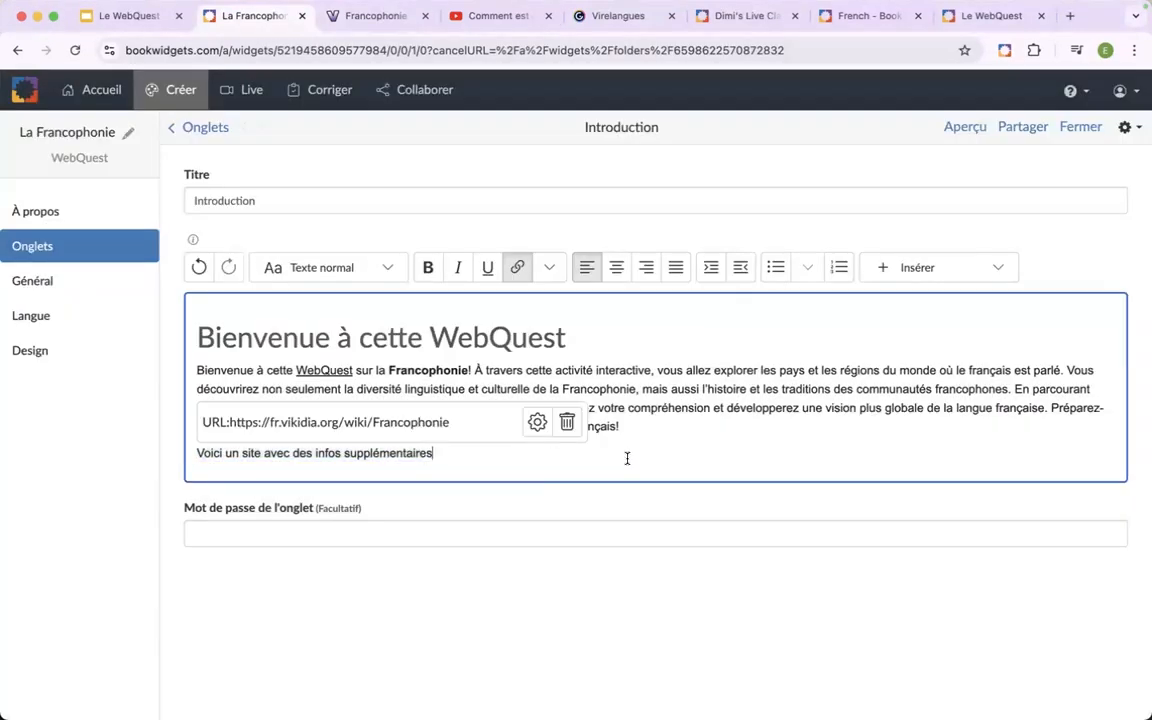
key(Return)
Preview the WebQuest as a student, test the Vikidia link, and return to editing the Introduction.
click(965, 125)
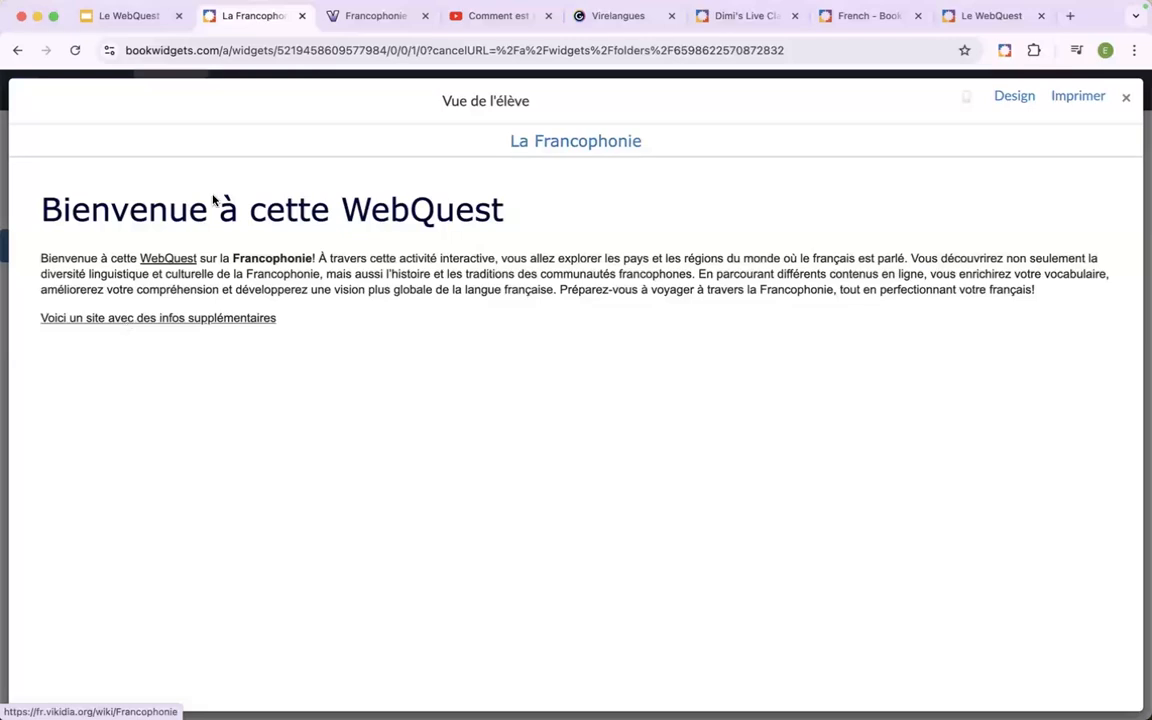
click(122, 320)
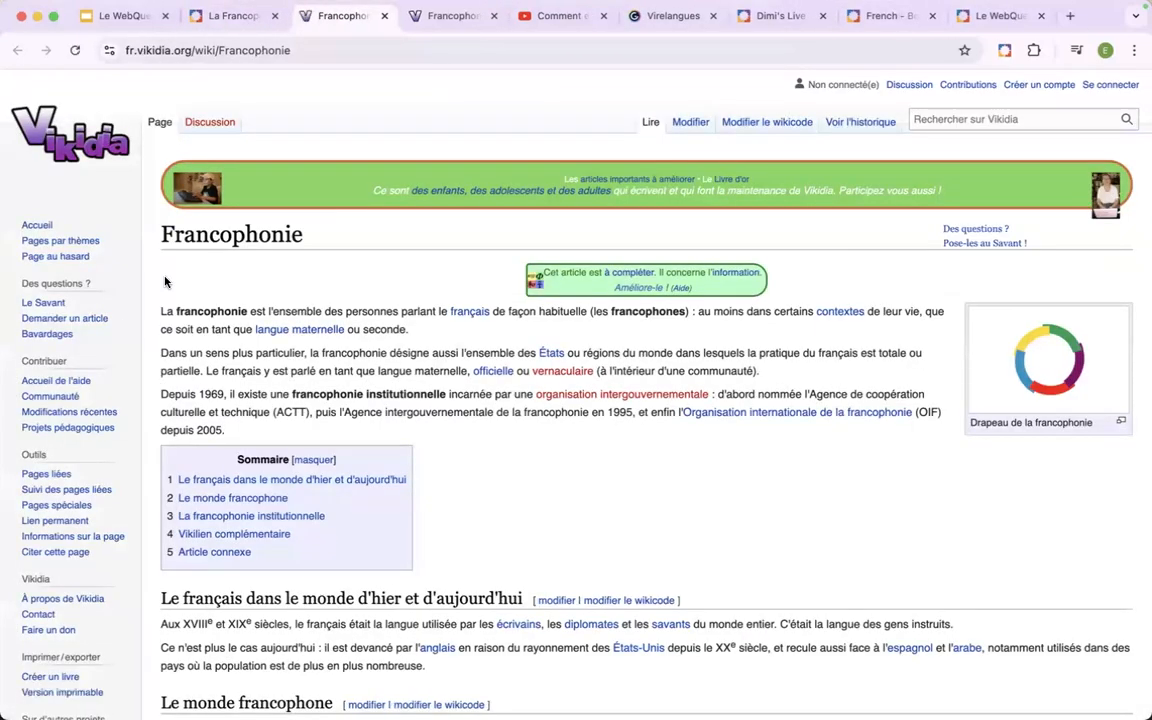
click(384, 16)
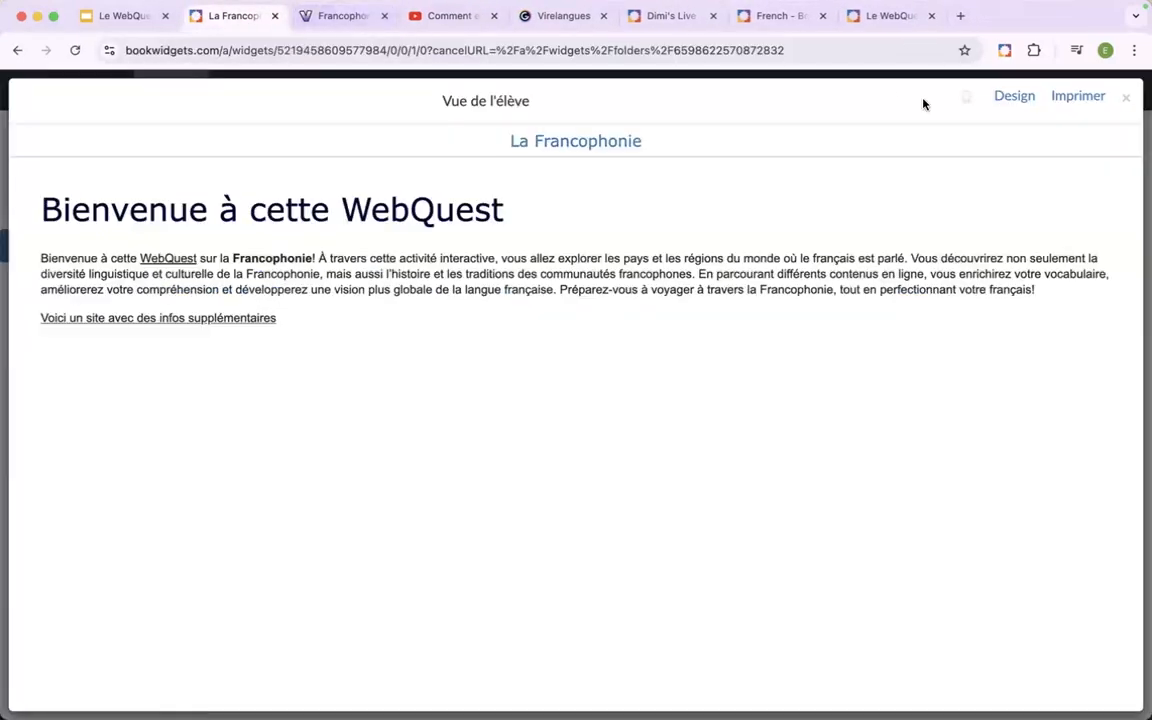
click(1126, 102)
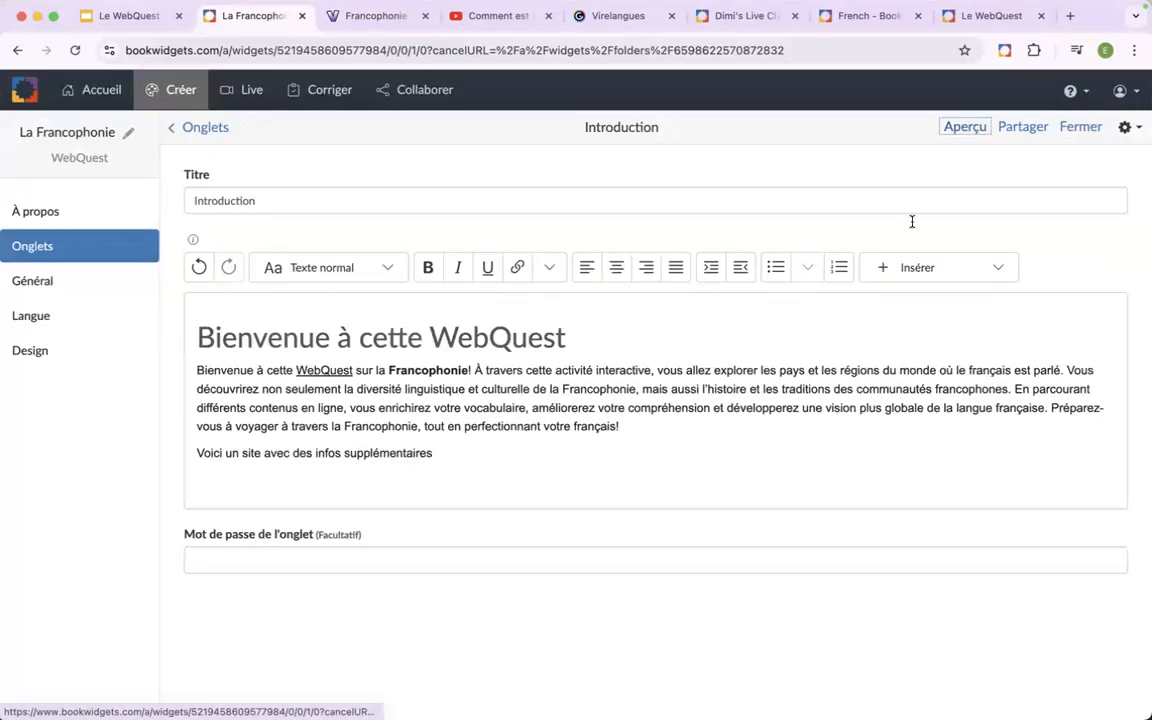
Search online images for "globe" and insert the glossy green-and-blue globe illustration below the link line.
click(476, 456)
key(Return)
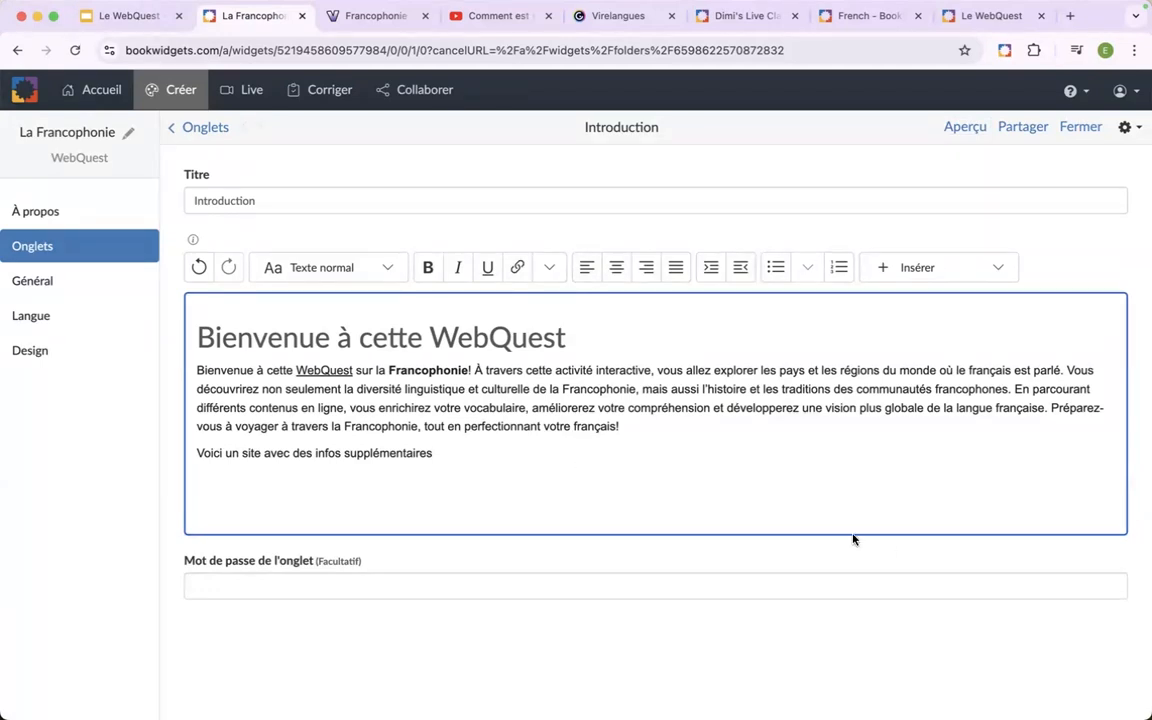
click(997, 270)
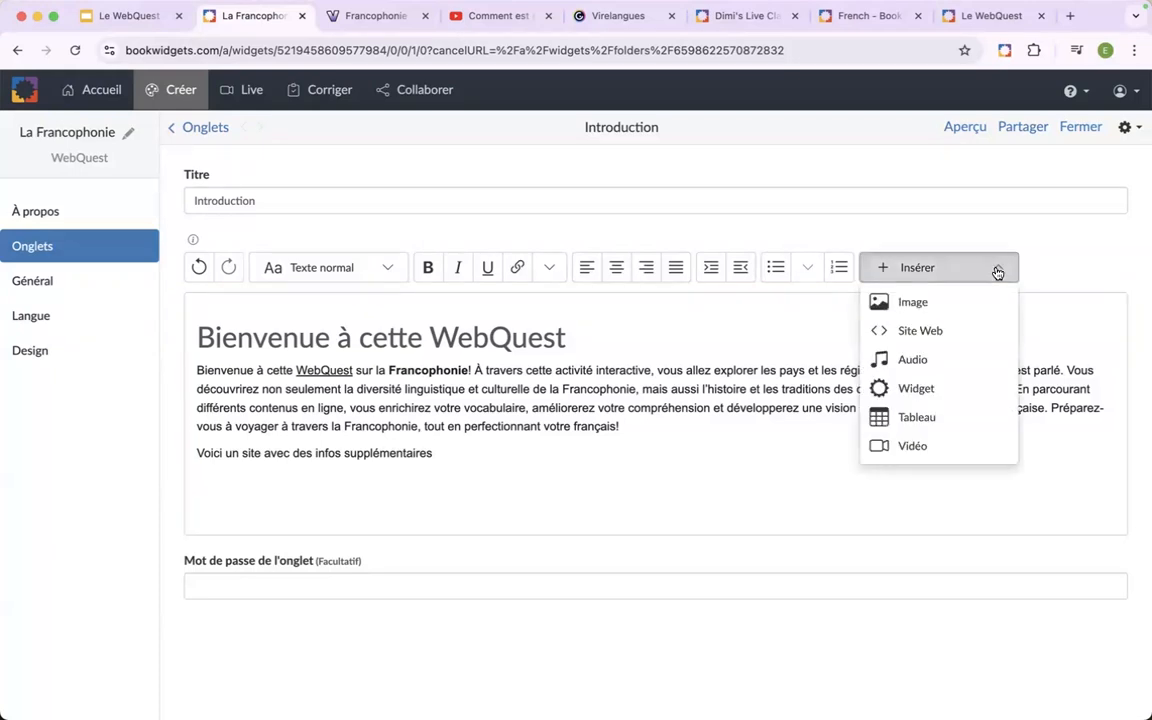
click(931, 306)
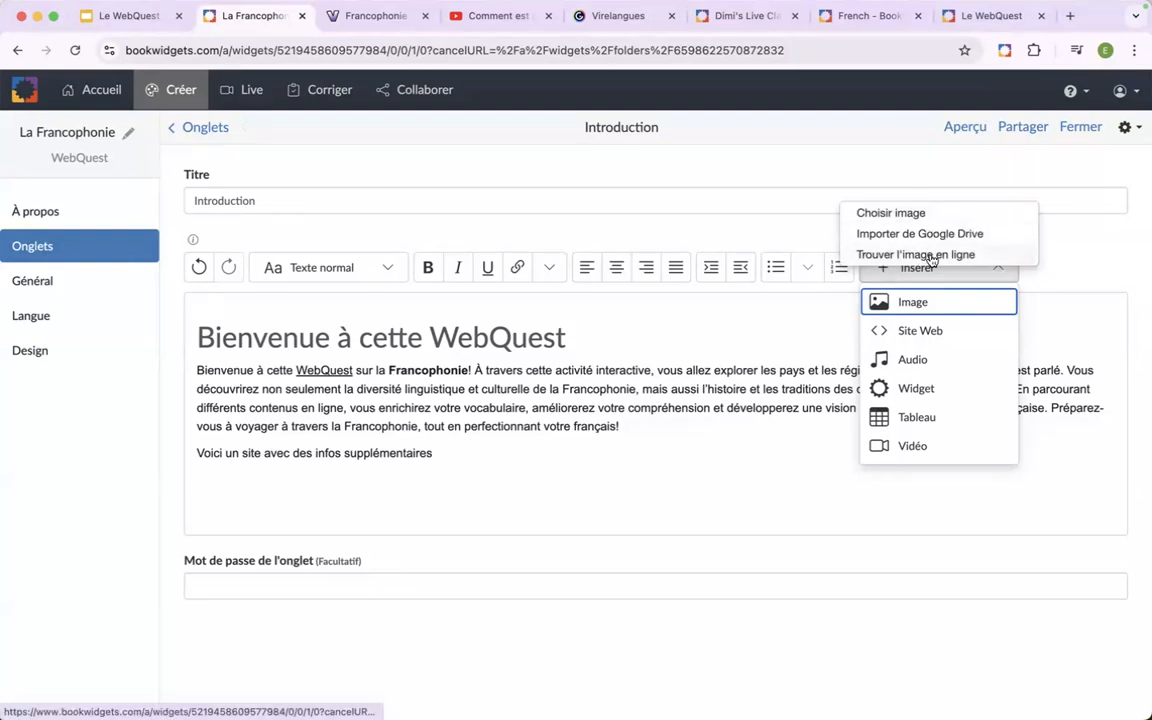
click(930, 256)
text(globe)
key(Return)
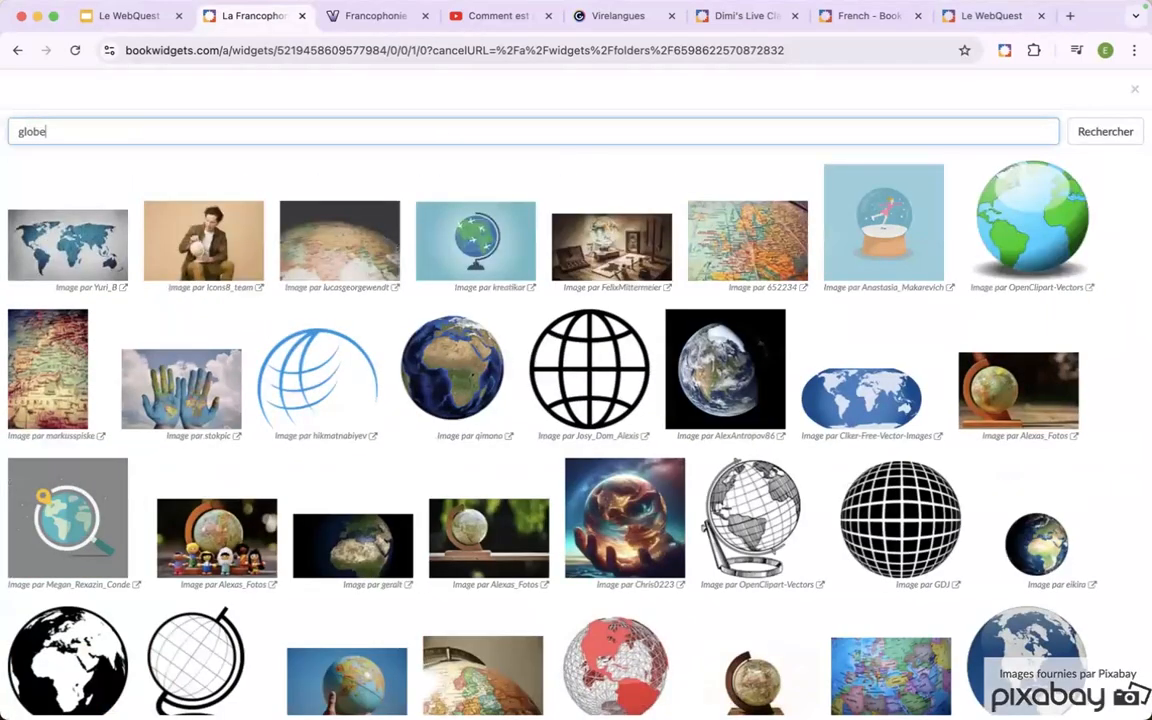
click(1028, 230)
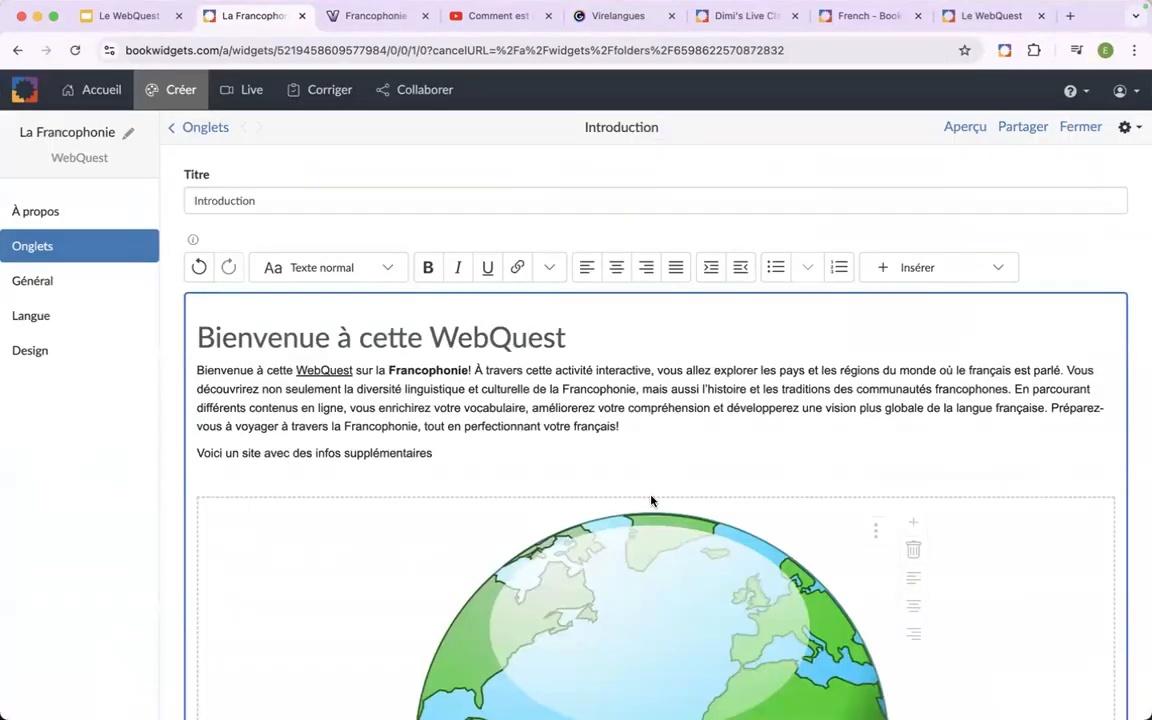
Check how large the inserted globe image appears in the student preview, and return to the editor.
scroll(617, 579, down, 2)
scroll(617, 579, up, 2)
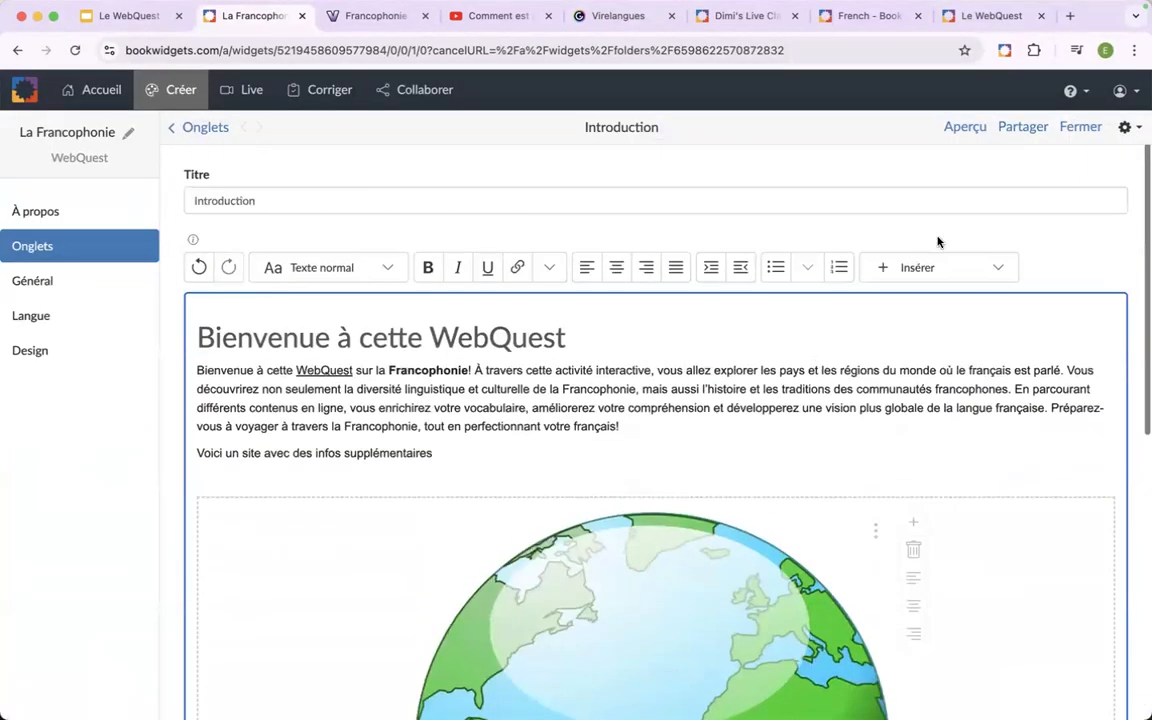
click(962, 133)
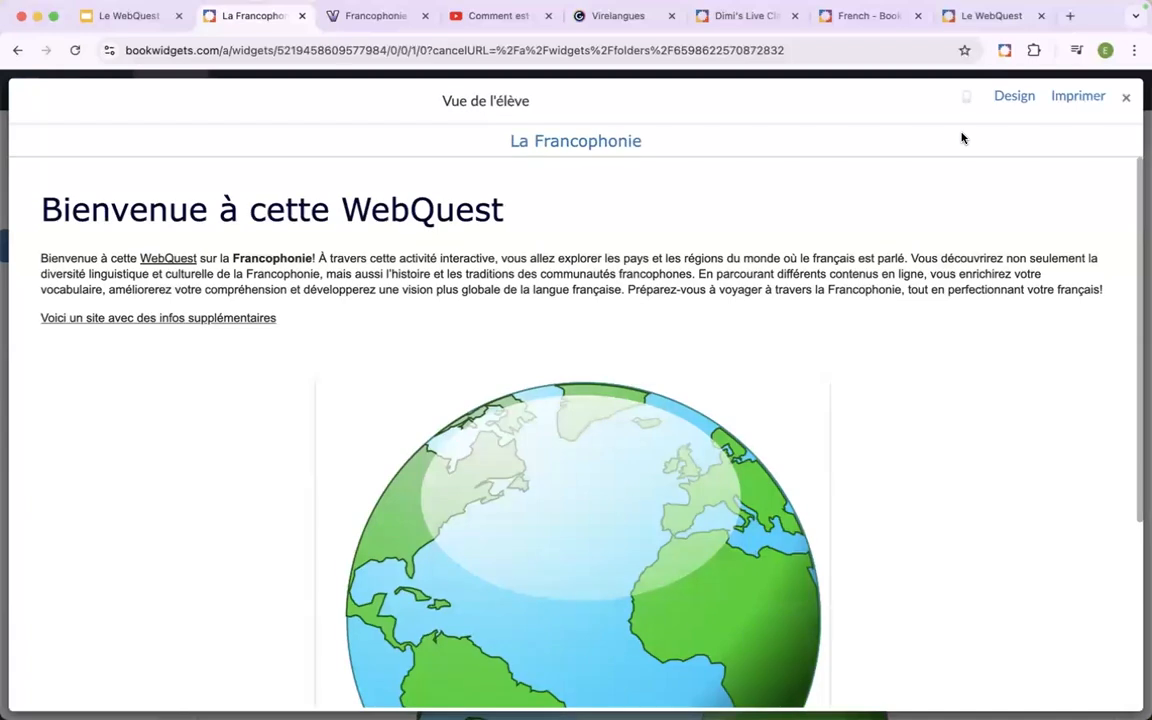
scroll(638, 390, down, 5)
scroll(637, 391, up, 4)
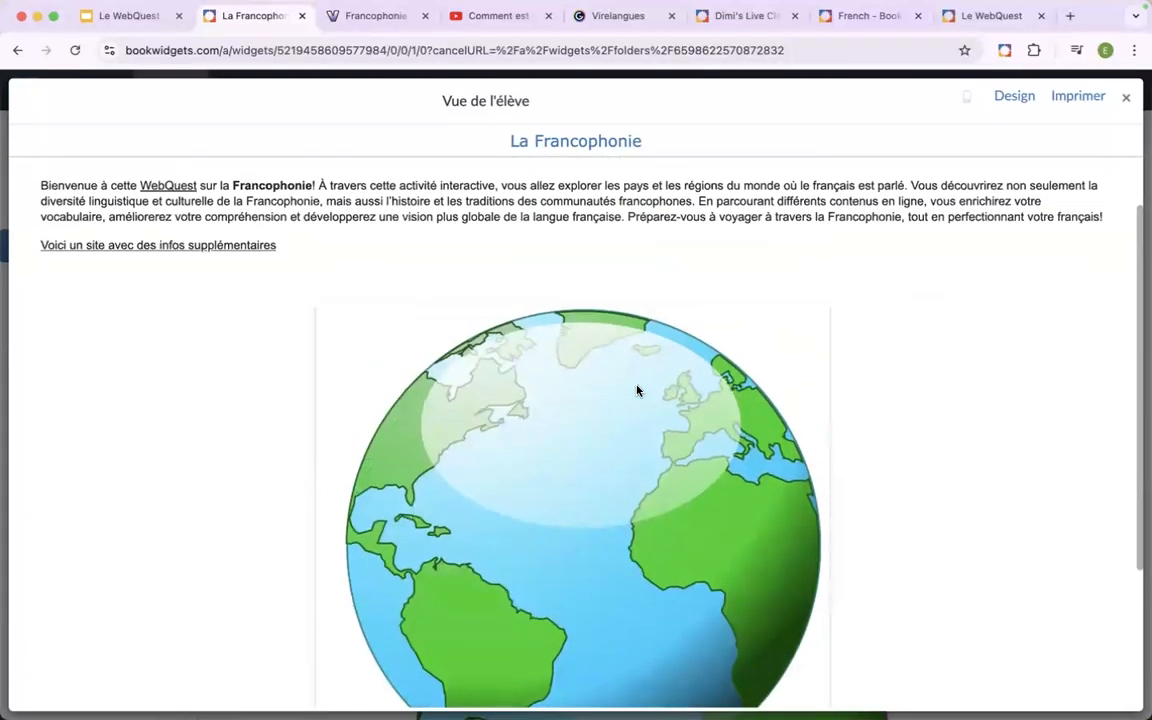
click(1127, 100)
Set the globe image's resolution width to 250 and check the resized image in the student preview.
scroll(838, 440, down, 3)
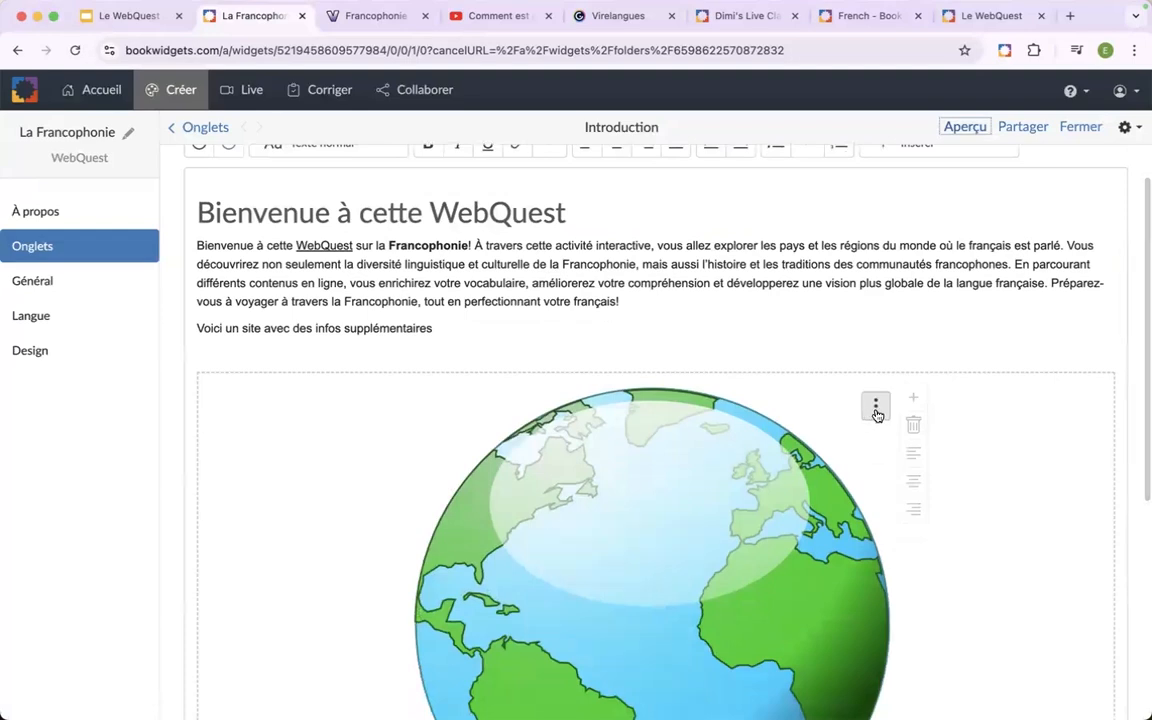
click(876, 408)
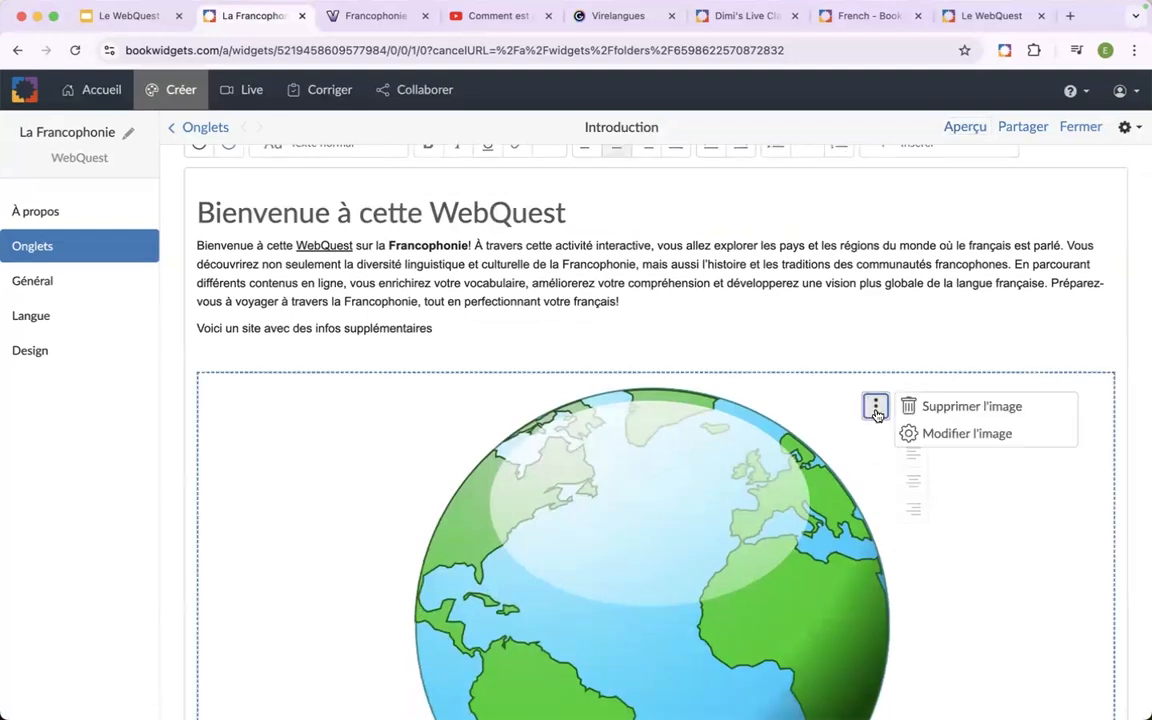
click(930, 433)
scroll(1028, 515, down, 1)
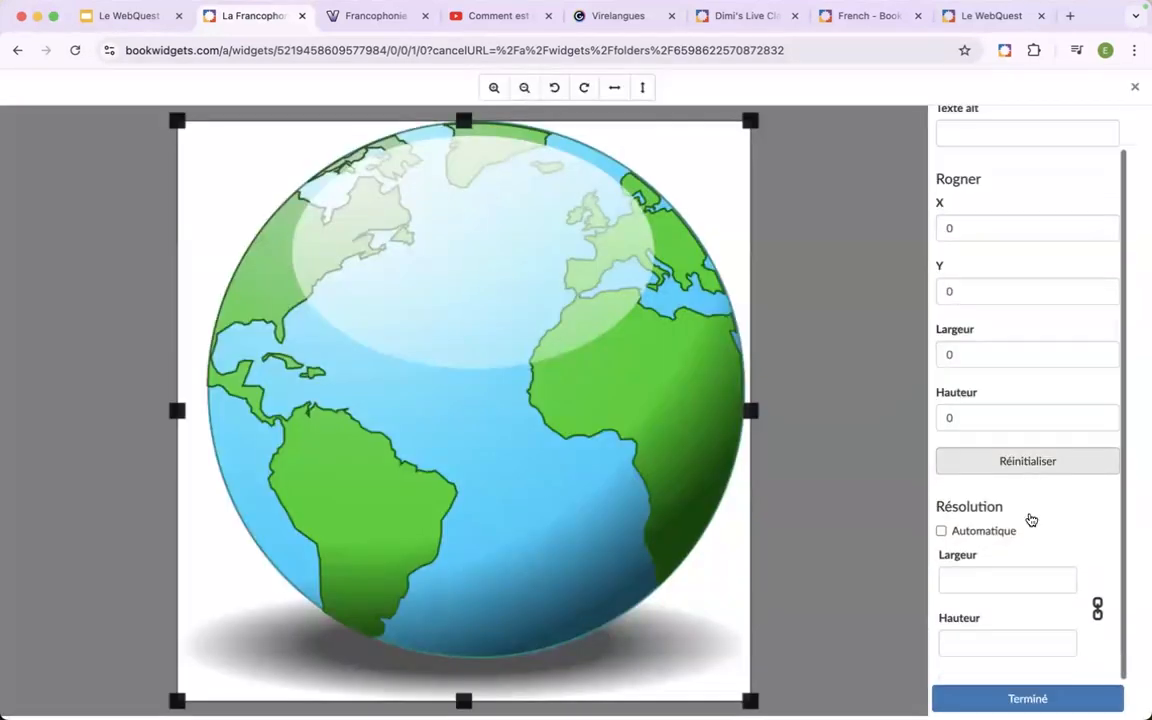
click(981, 579)
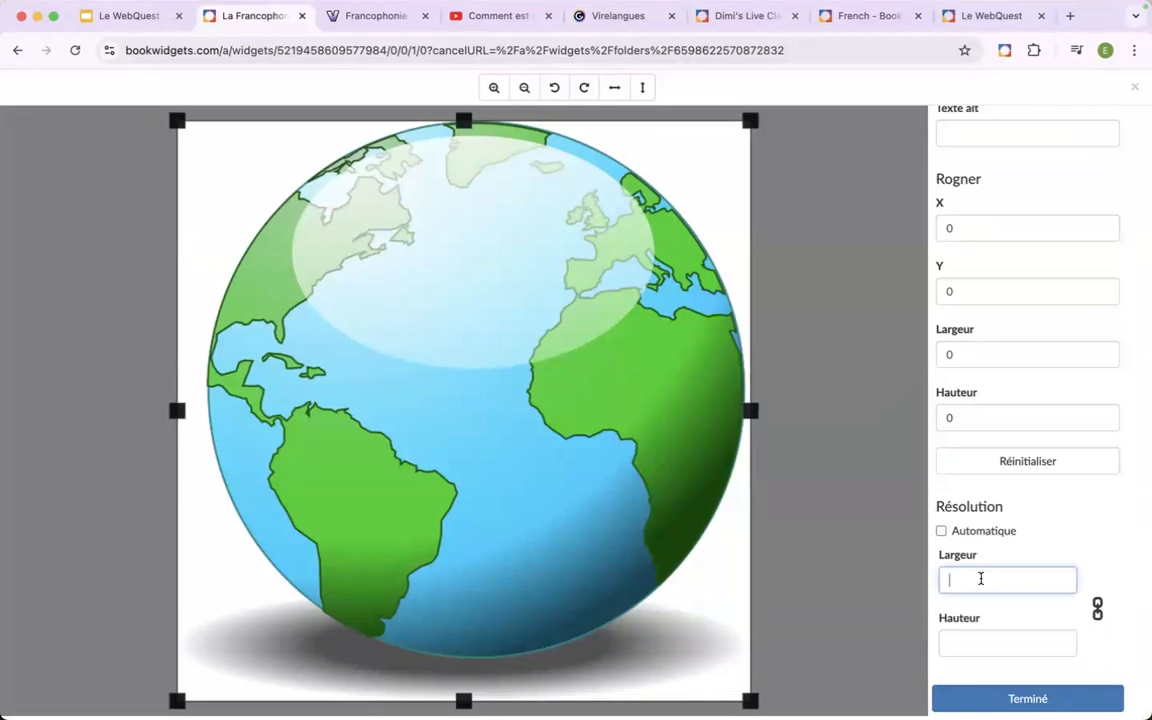
text(250)
click(1006, 701)
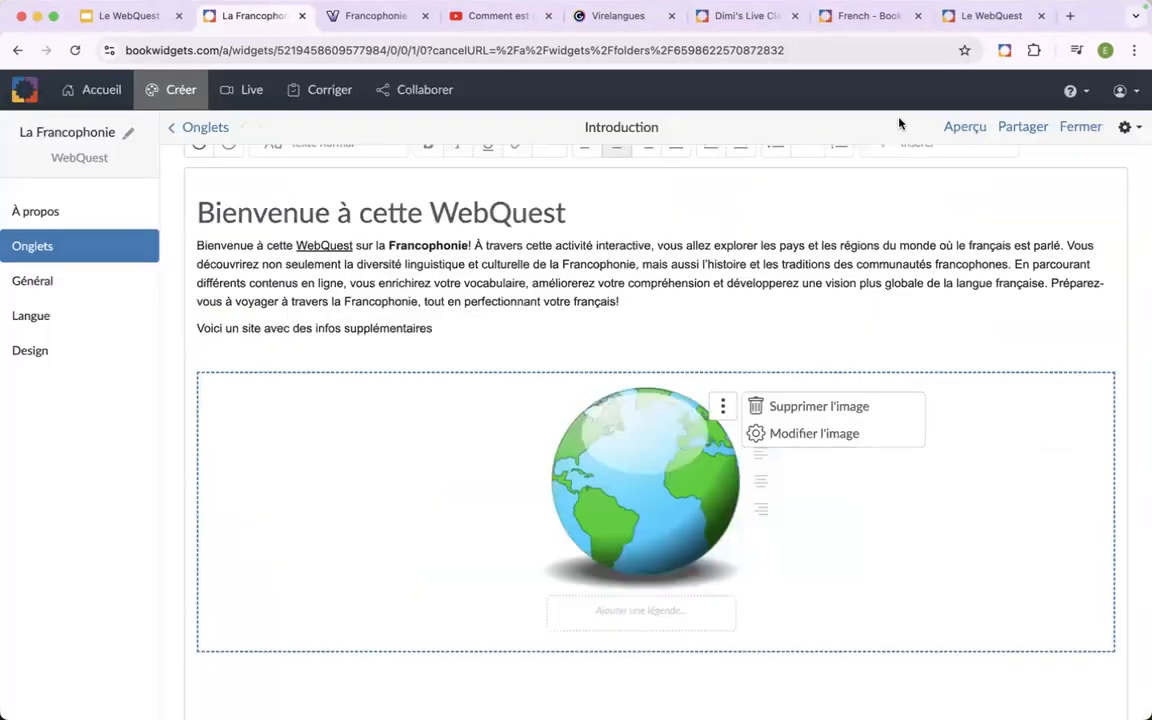
click(959, 131)
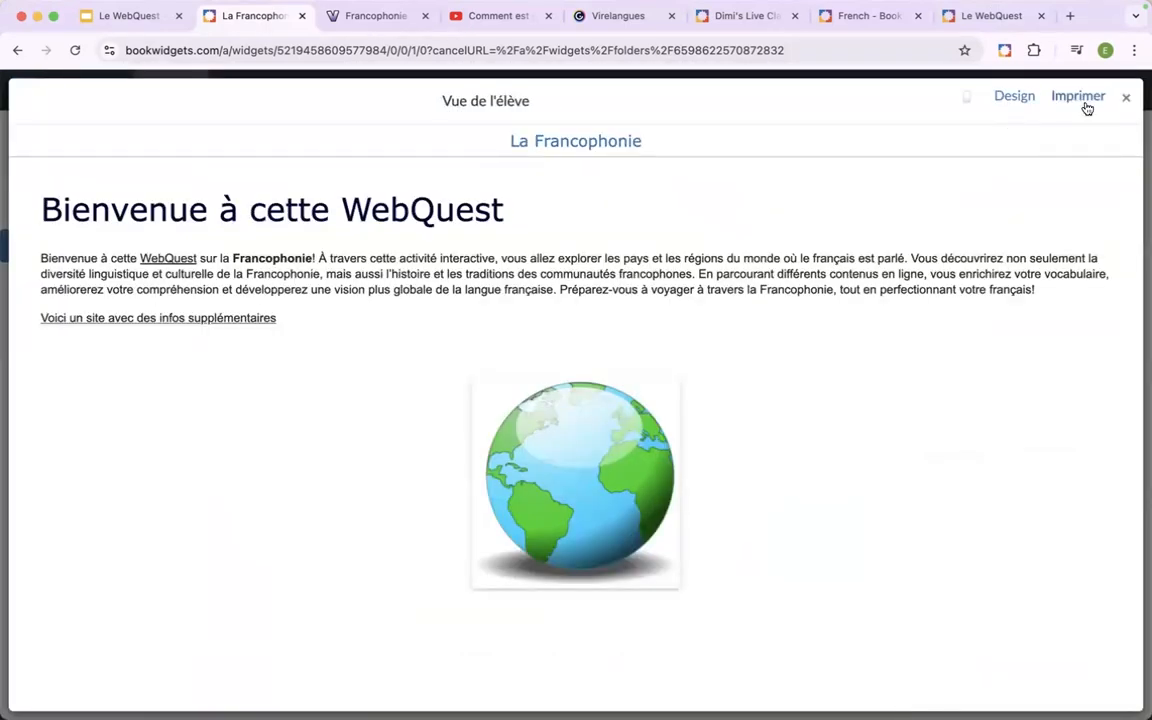
click(1125, 97)
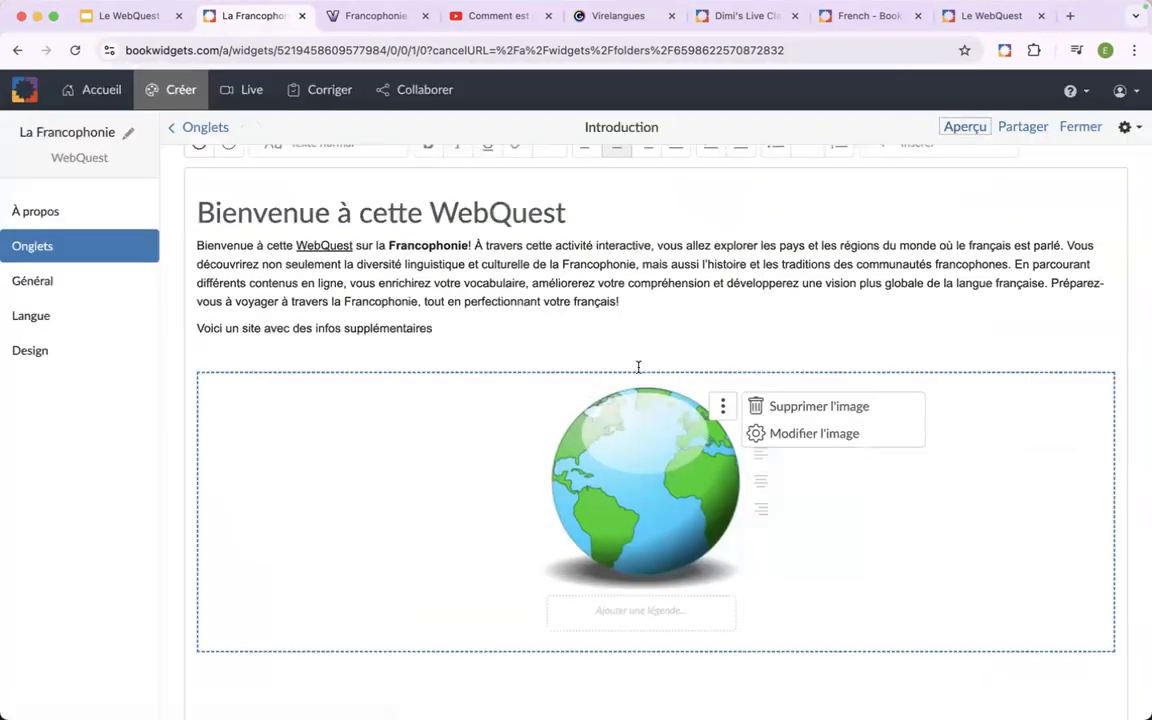
Add the heading "Objectifs" below the globe image and format it as Titre 2.
scroll(486, 340, down, 2)
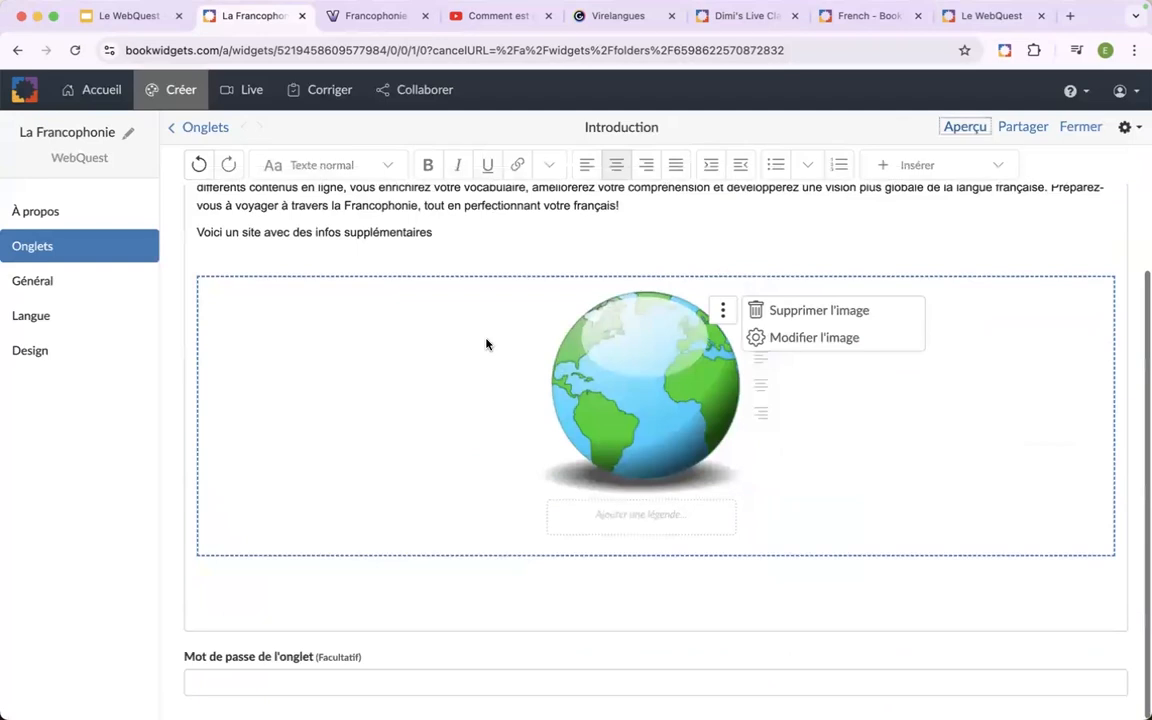
click(273, 591)
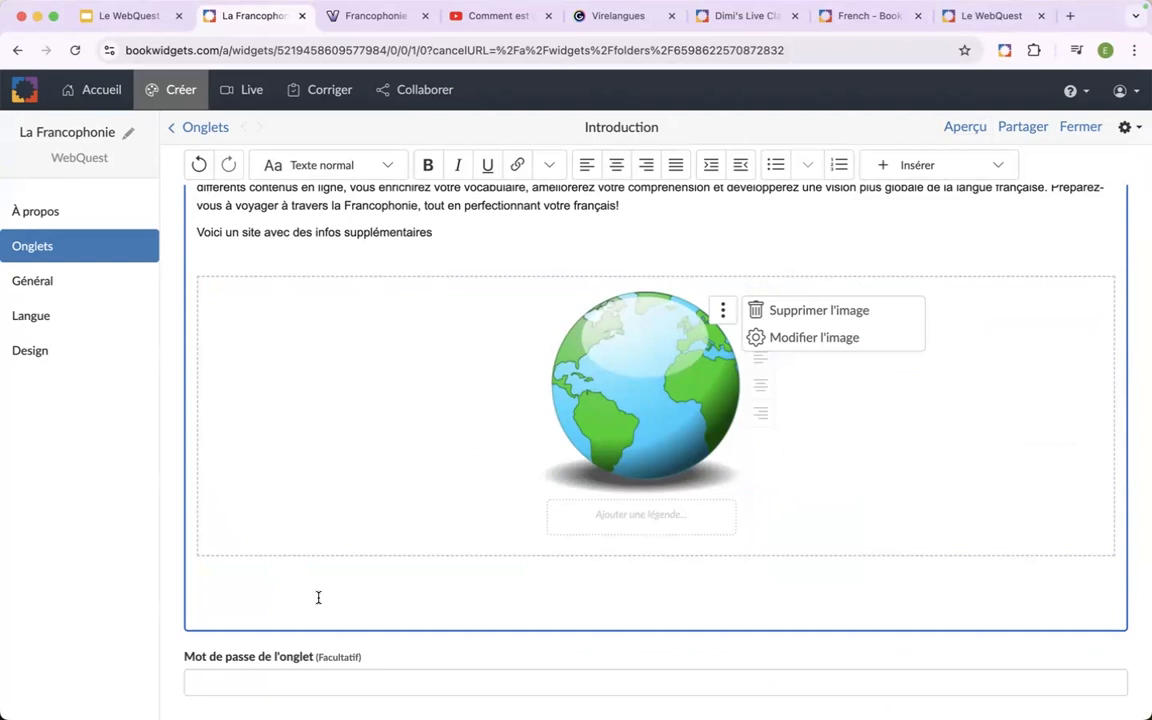
scroll(319, 597, up, 1)
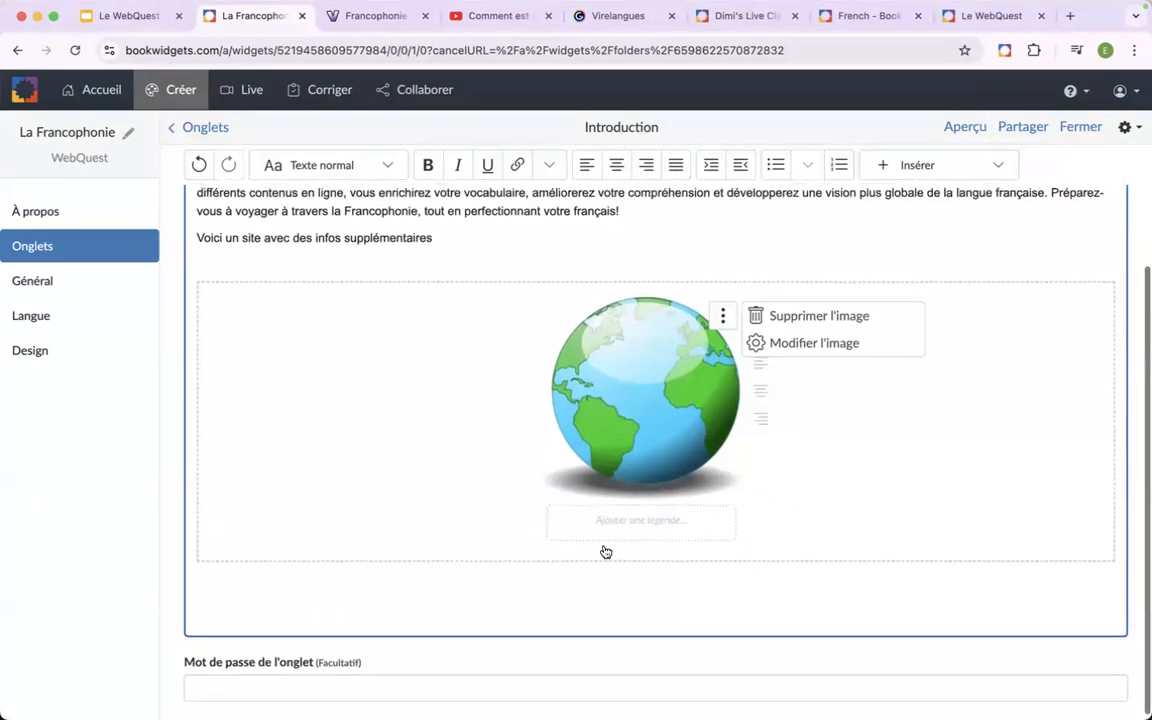
click(642, 527)
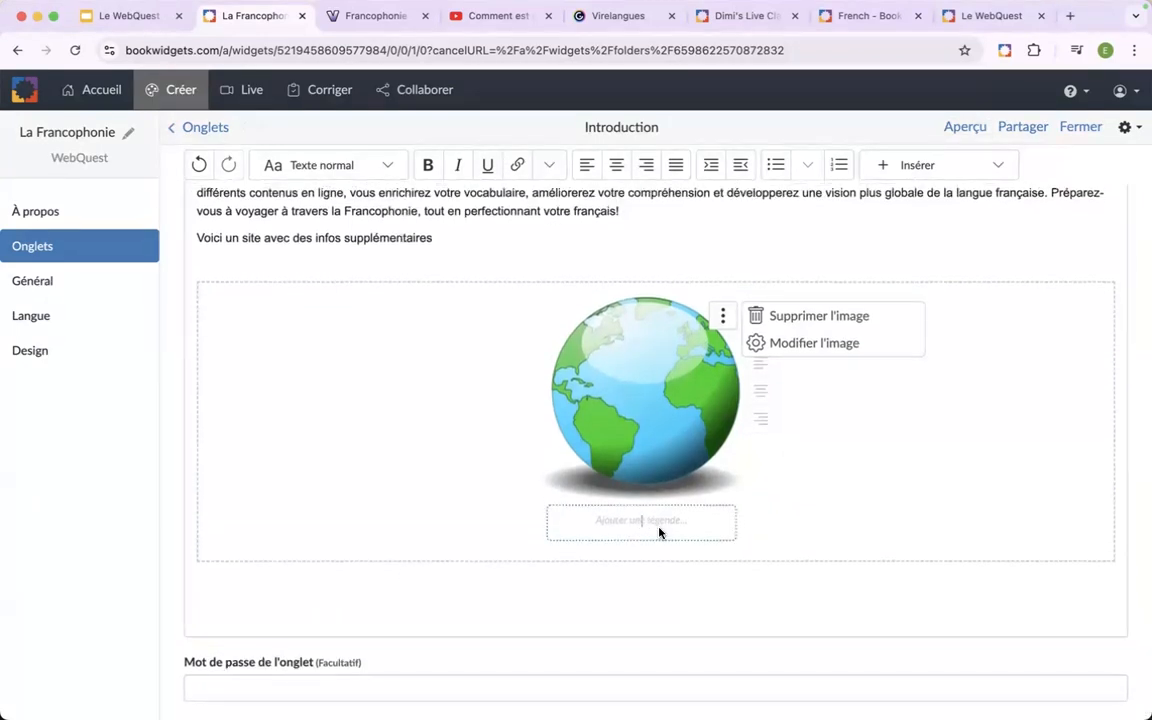
click(509, 594)
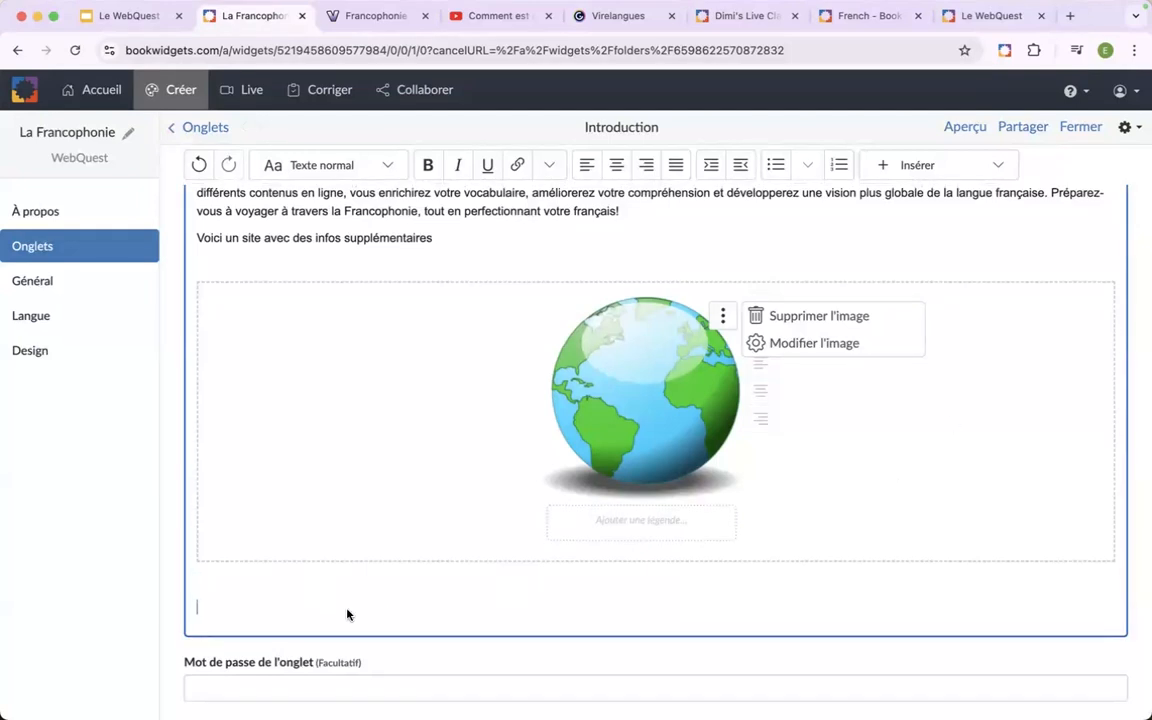
text(Objectifs)
drag(264, 608, 175, 609)
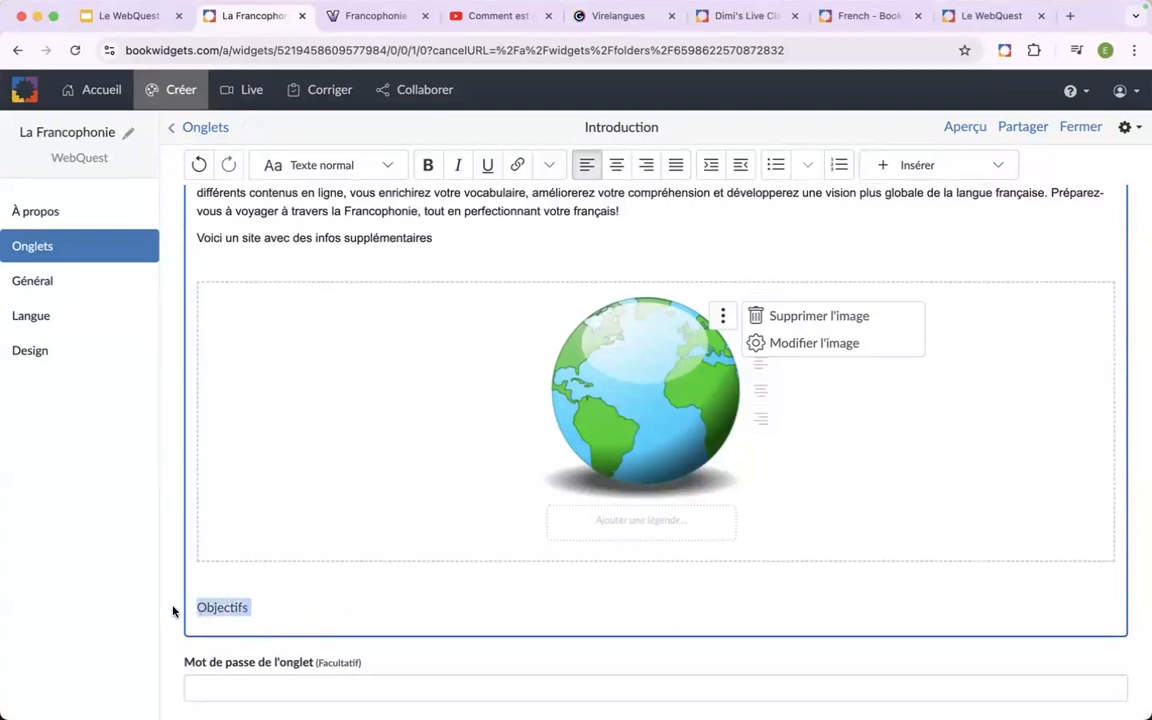
click(389, 168)
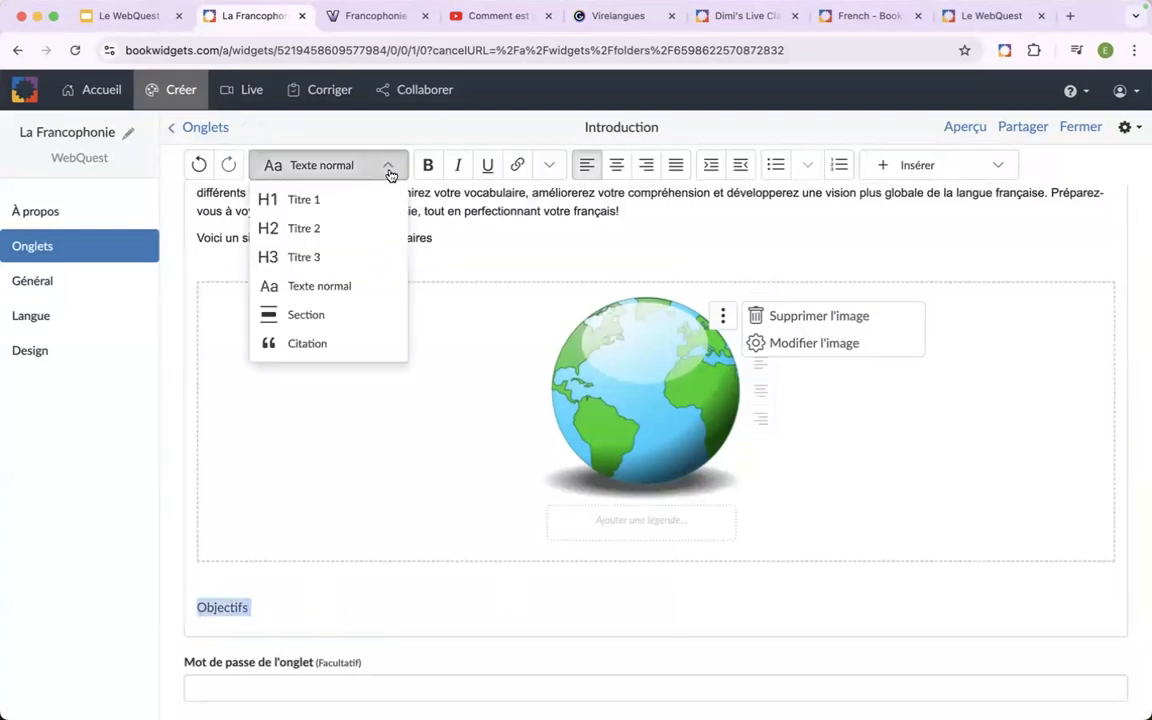
click(358, 228)
click(319, 622)
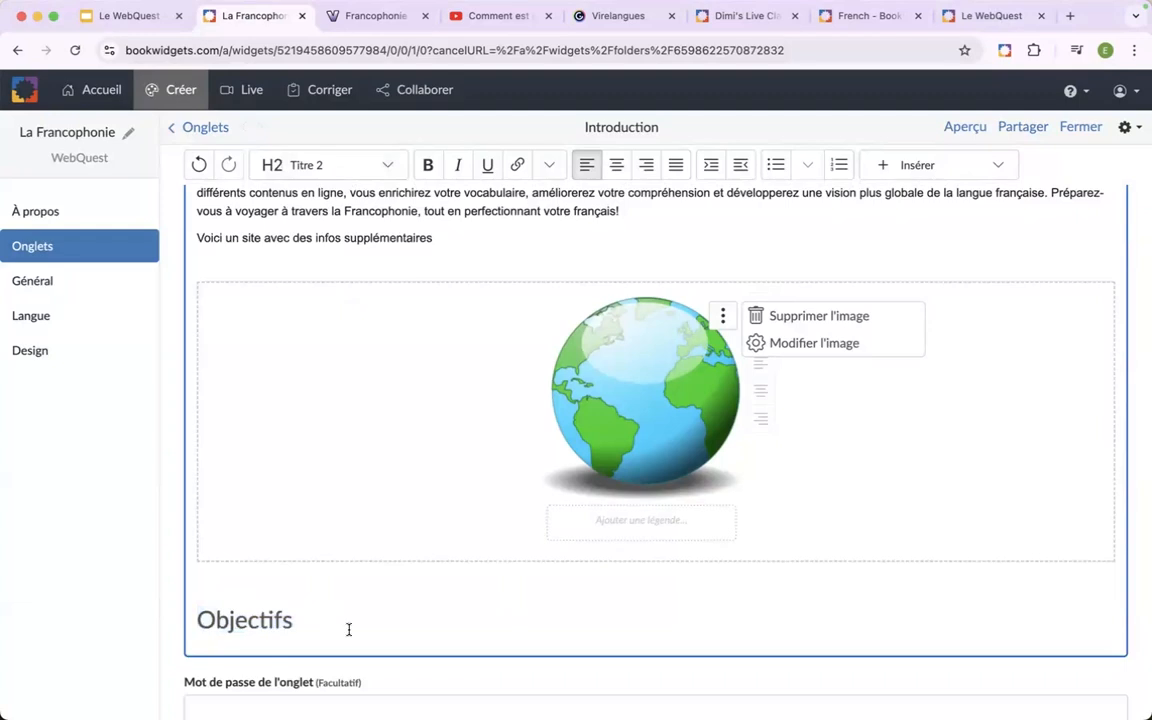
Paste the five learning objectives below the "Objectifs" heading as plain text, undoing the first paste that kept the source formatting.
key(Return)
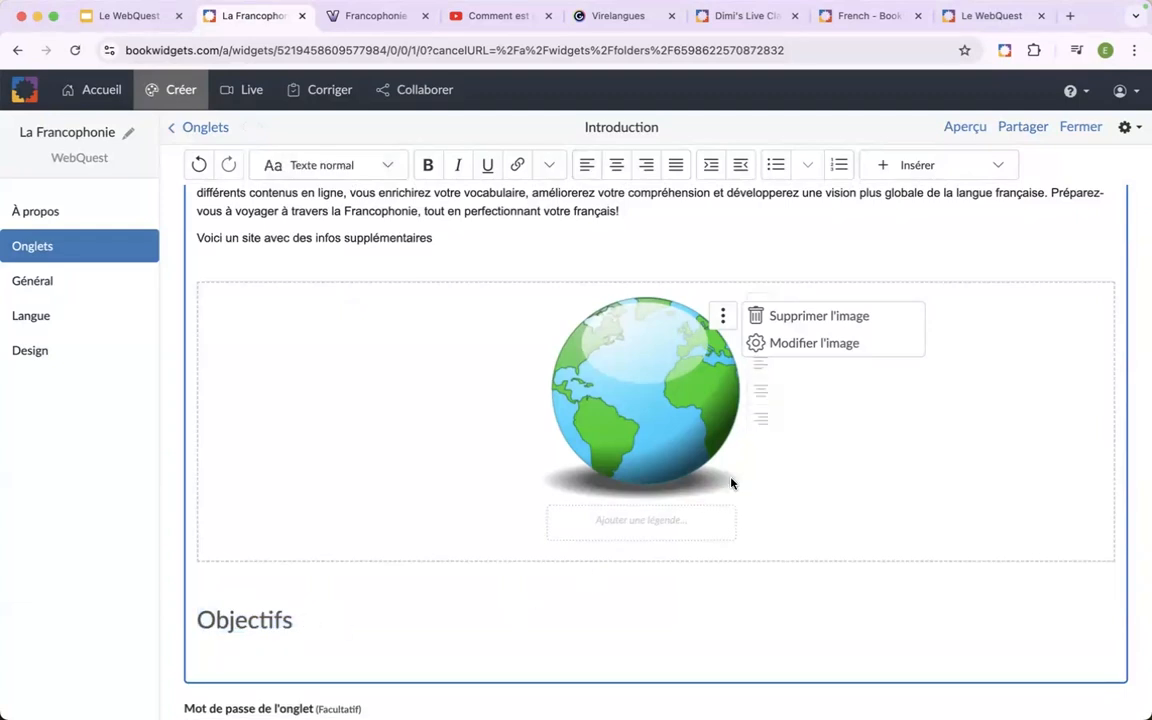
key(super+Tab)
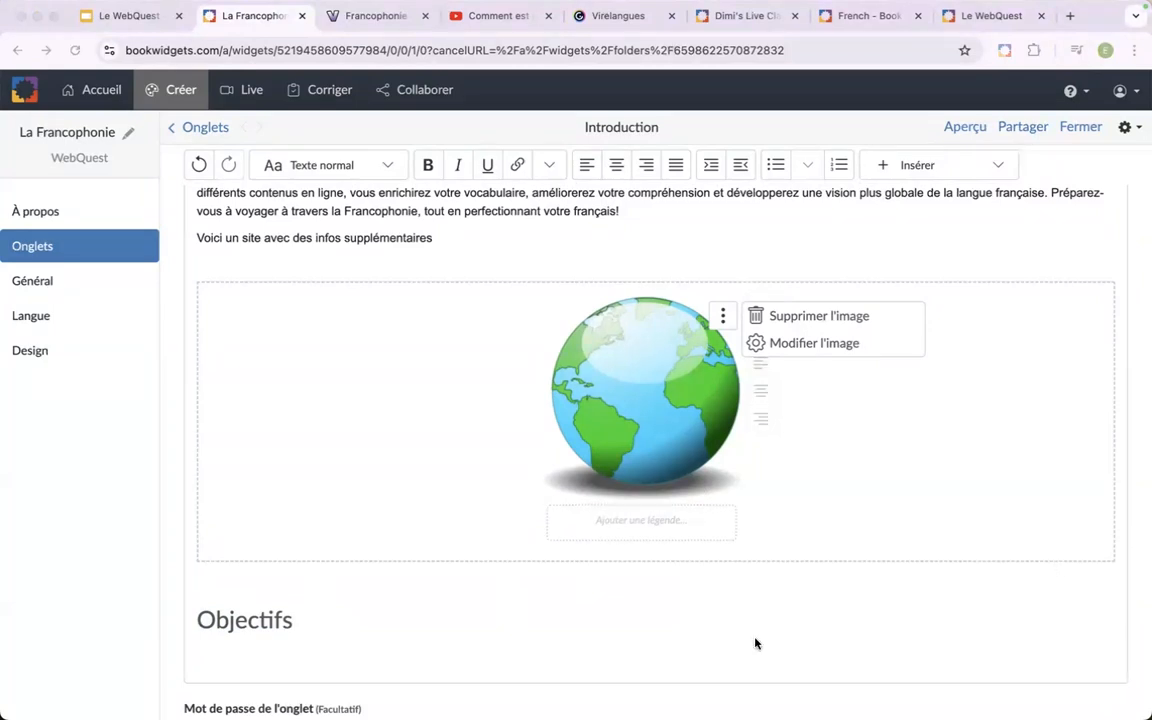
scroll(400, 612, down, 1)
click(352, 612)
key(ctrl+v)
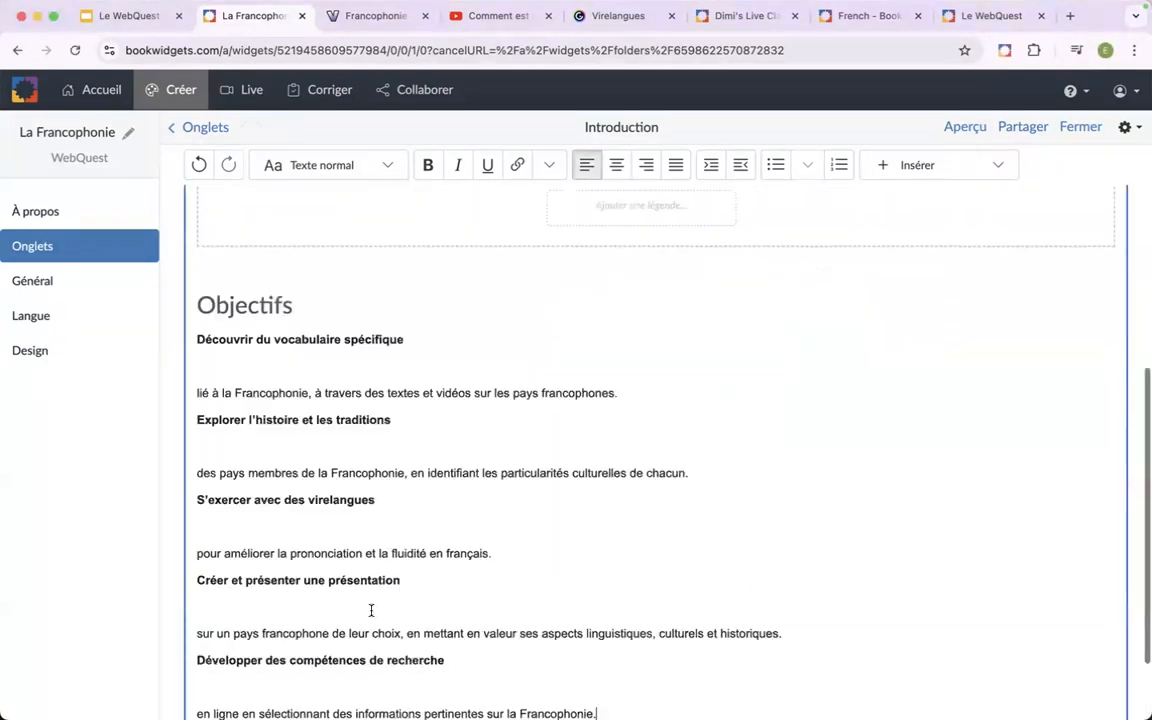
key(ctrl+z)
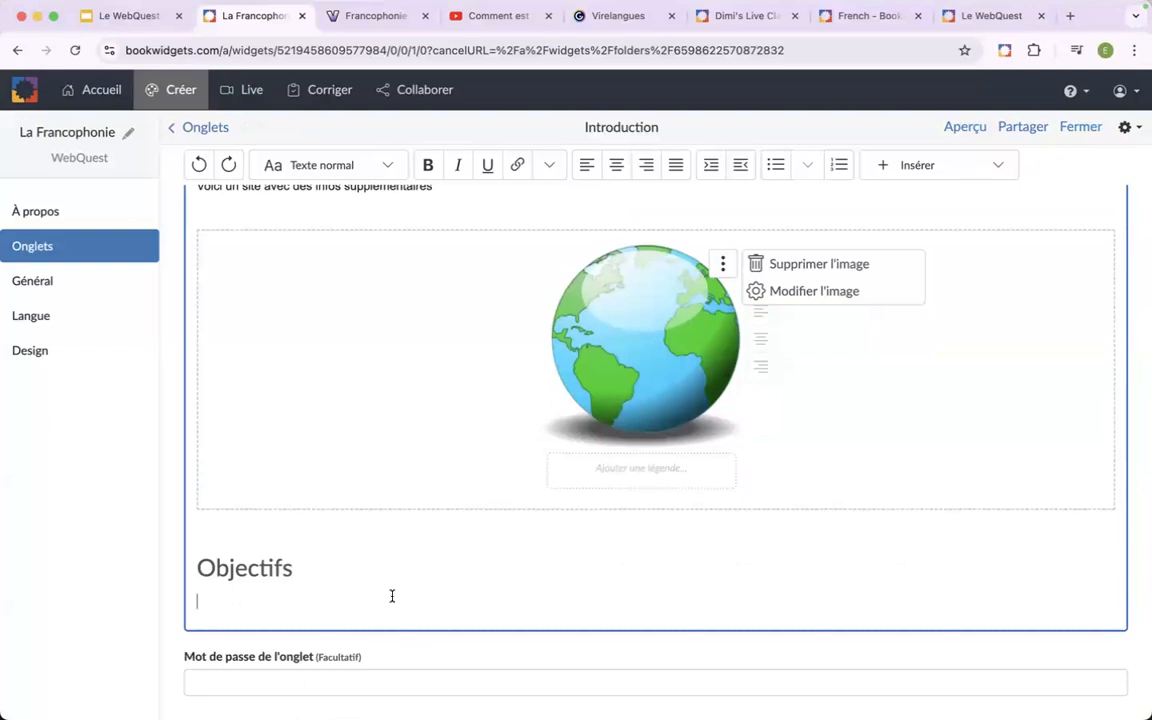
text(Découvrir du vocabulaire spécifique lié à la Francophonie, à travers des textes et vidéos sur les pays francophones. Explorer l'histoire et les traditions des pays membres de la Francophonie, en identifiant les particularités culturelles de chacun. S'exercer avec des virelangues pour améliorer la prononciation et la fluidité en français. Créer et présenter une présentation sur un pays francophone de leur choix, en mettant en valeur ses aspects linguistiques, culturels et historiques. Développer des compétences de recherche en ligne en sélectionnant des informations pertinentes sur la Francophonie.)
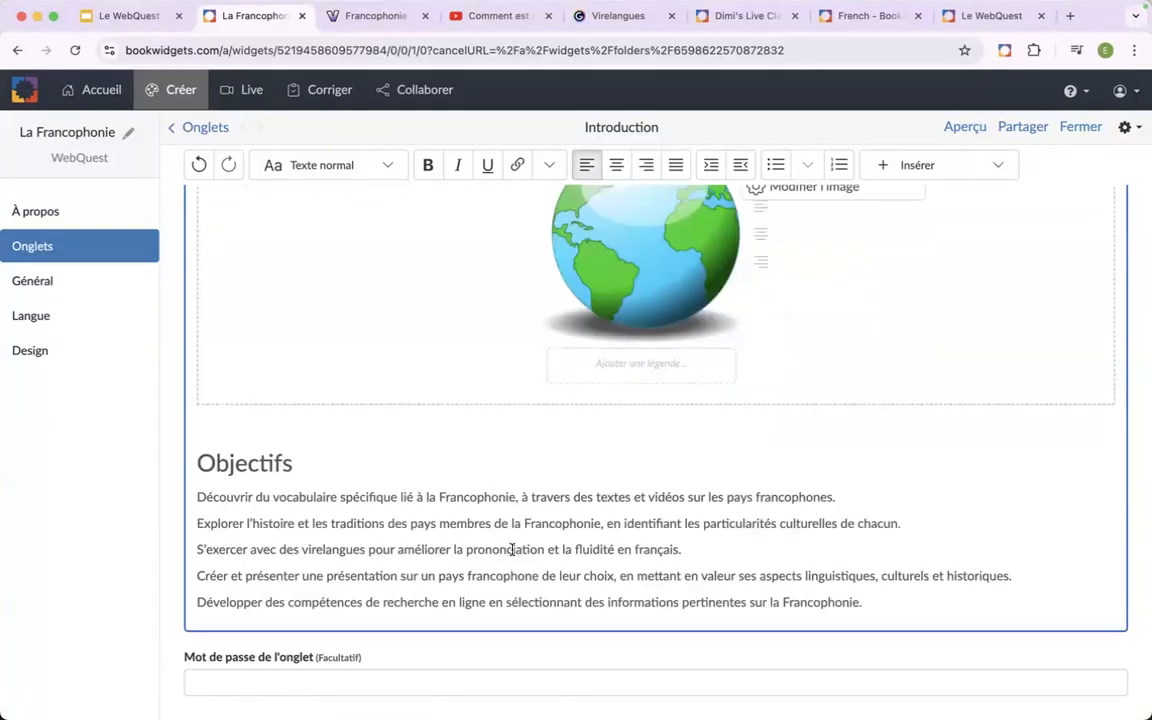
Turn the five objectives under "Objectifs" into a numbered list.
drag(870, 597, 195, 498)
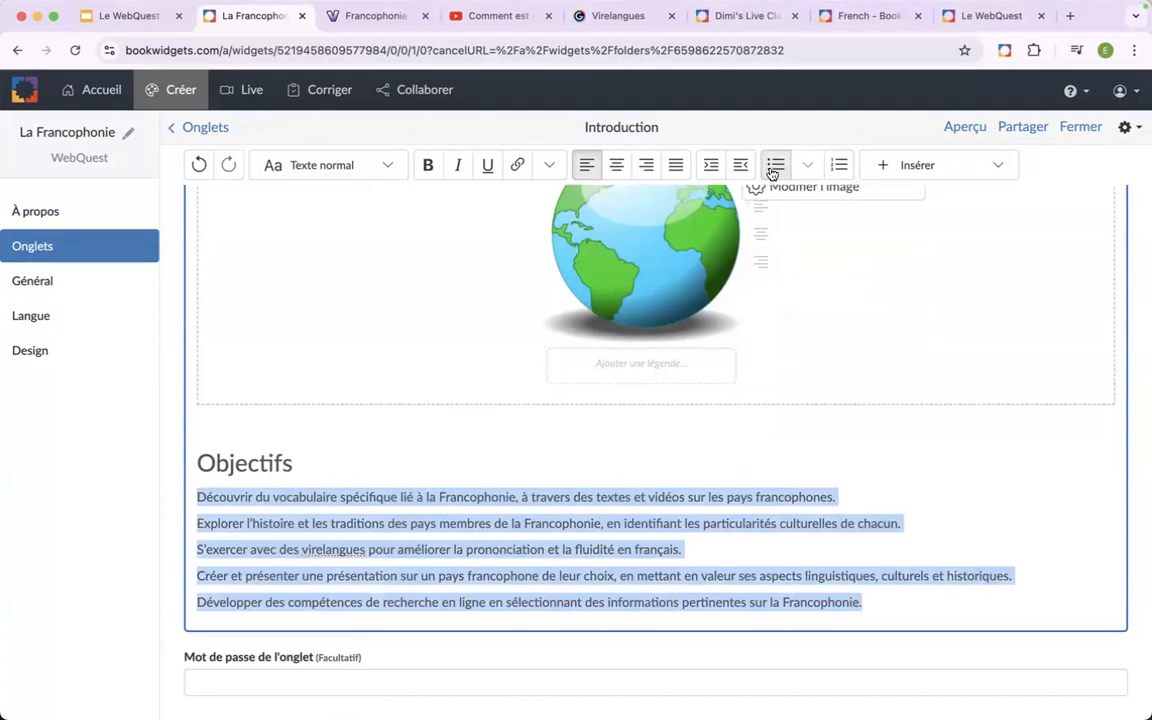
click(838, 166)
click(427, 555)
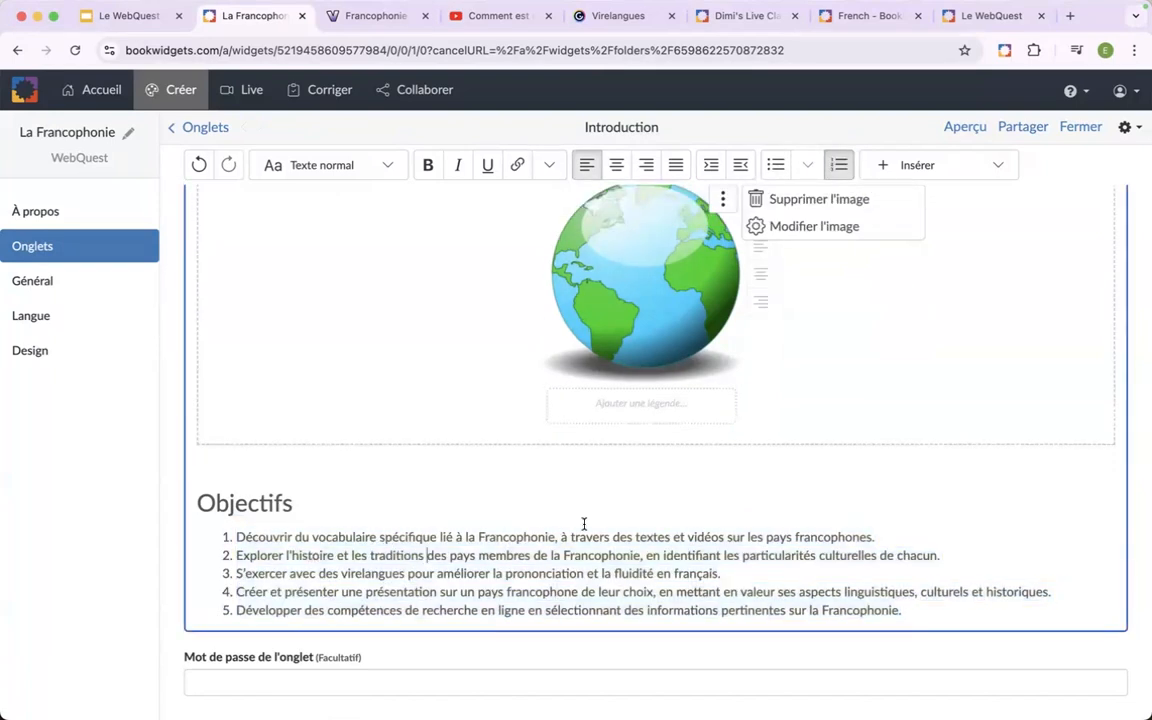
Review the Introduction tab's content from title to objectives and examine the additional text formatting options for the word "Bienvenue".
scroll(688, 522, up, 1)
scroll(688, 522, down, 1)
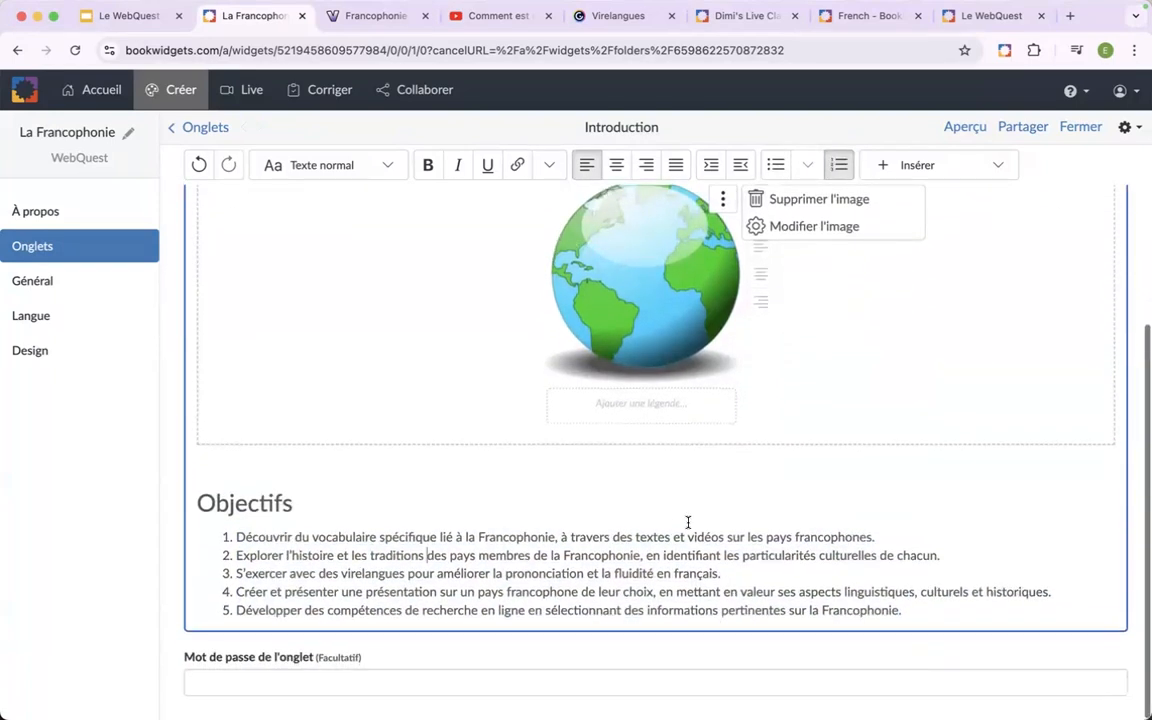
scroll(688, 522, up, 5)
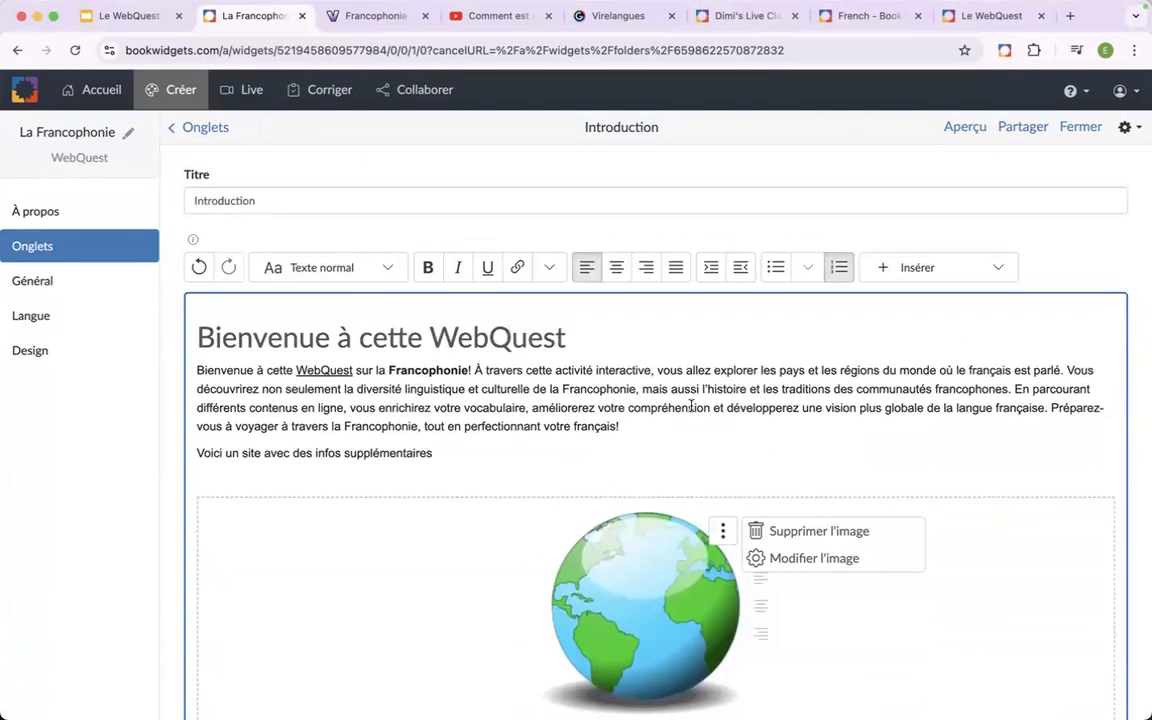
scroll(690, 420, down, 5)
scroll(690, 411, down, 2)
scroll(688, 405, up, 6)
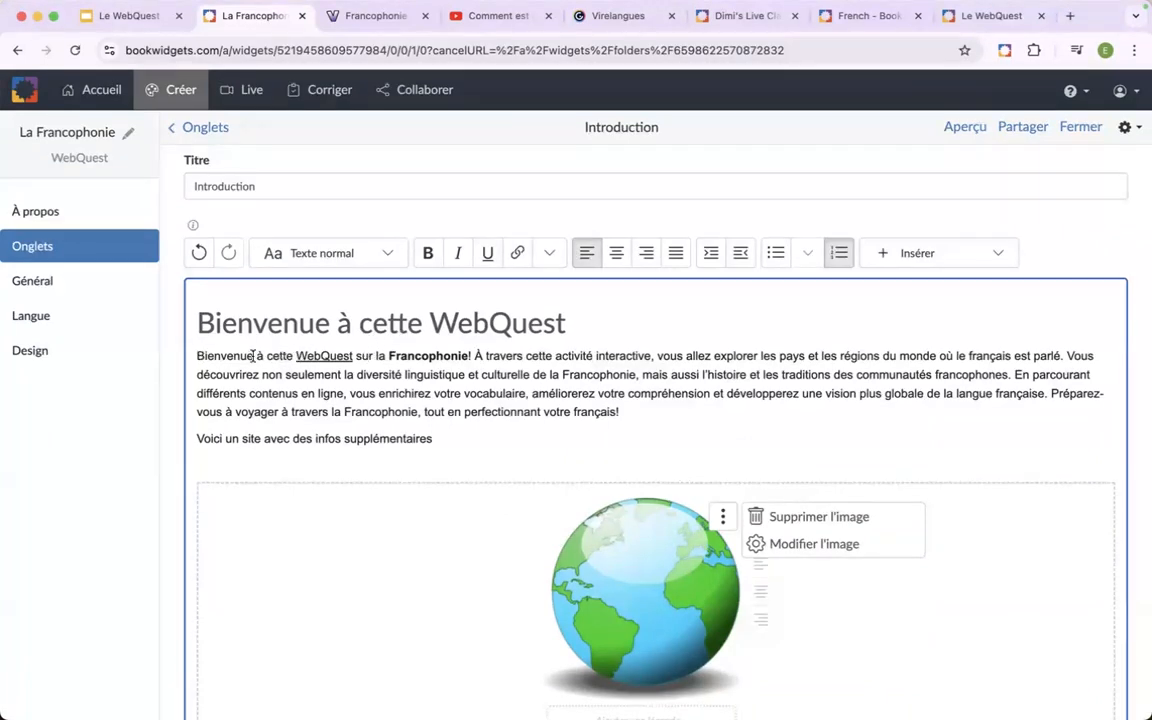
double_click(220, 356)
click(549, 253)
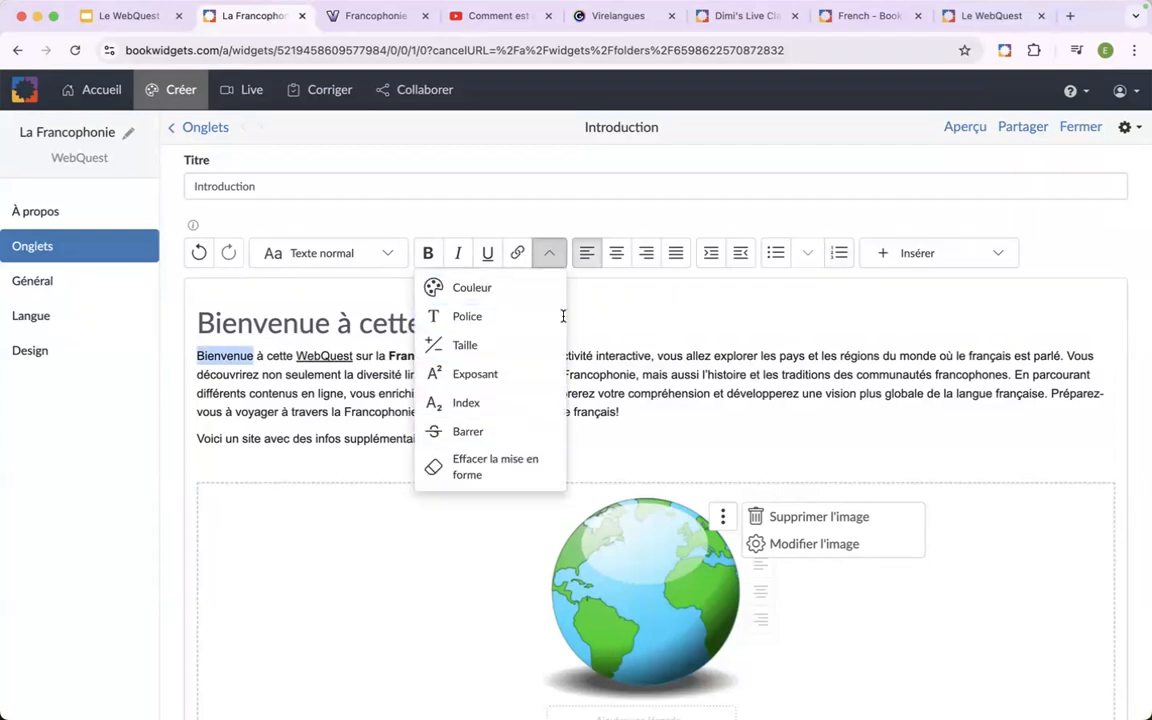
click(594, 324)
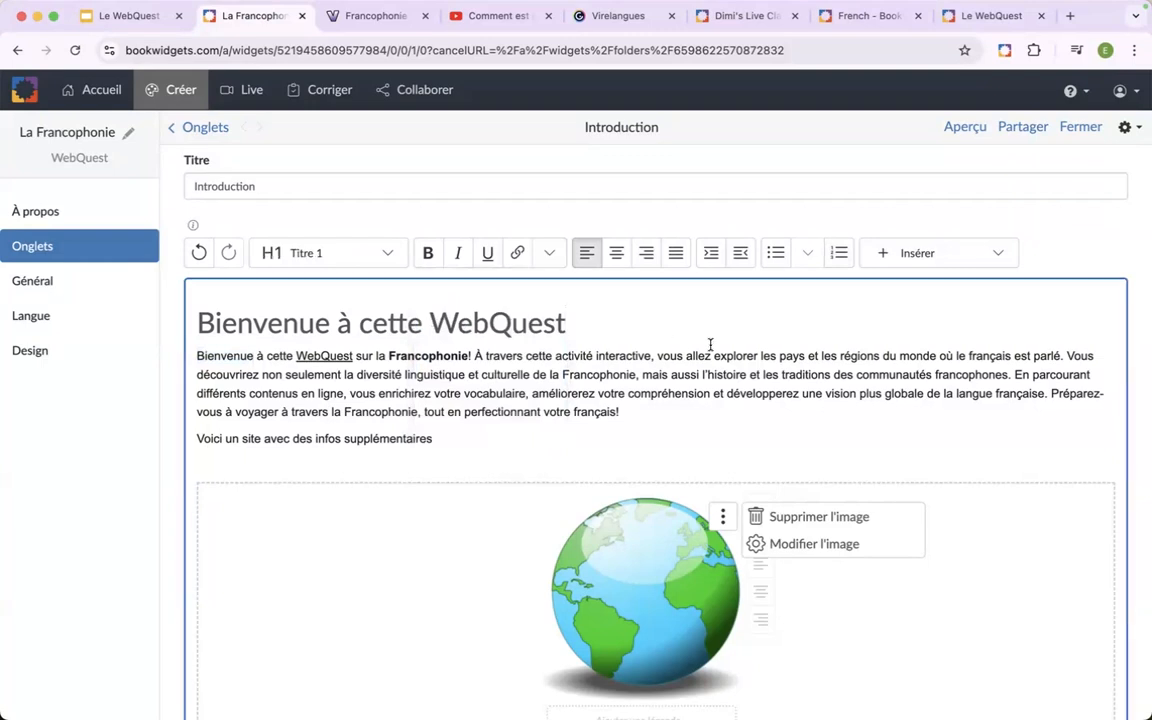
scroll(710, 345, down, 5)
scroll(711, 349, down, 2)
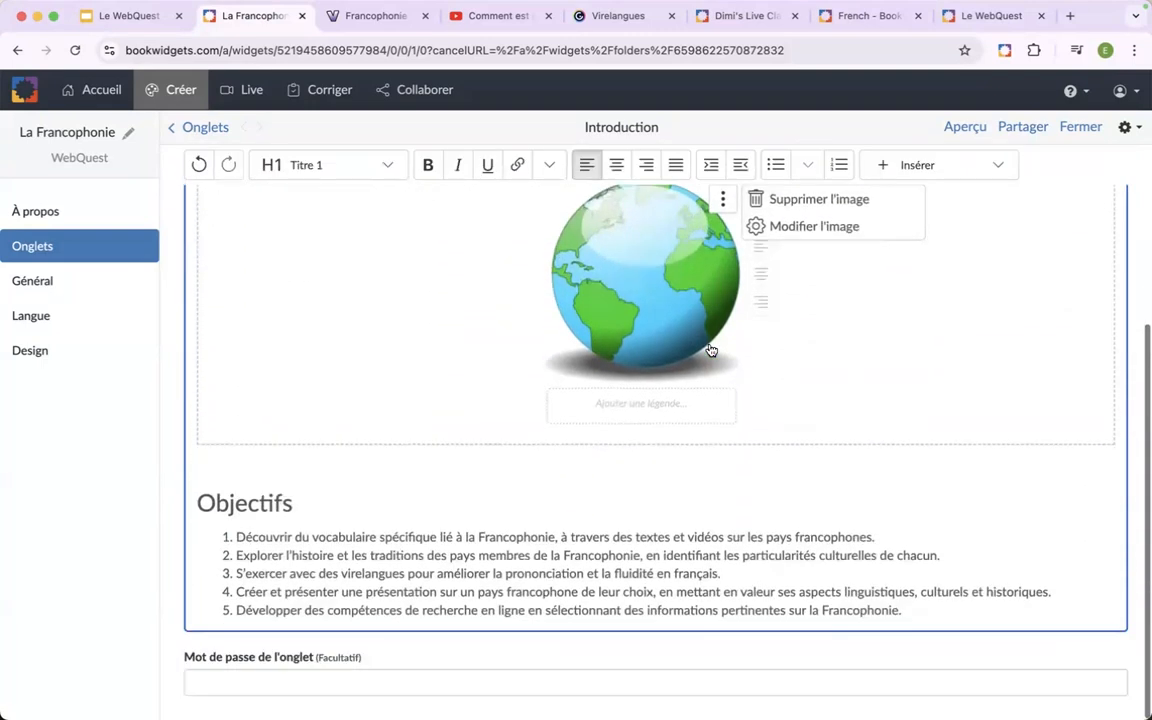
click(921, 603)
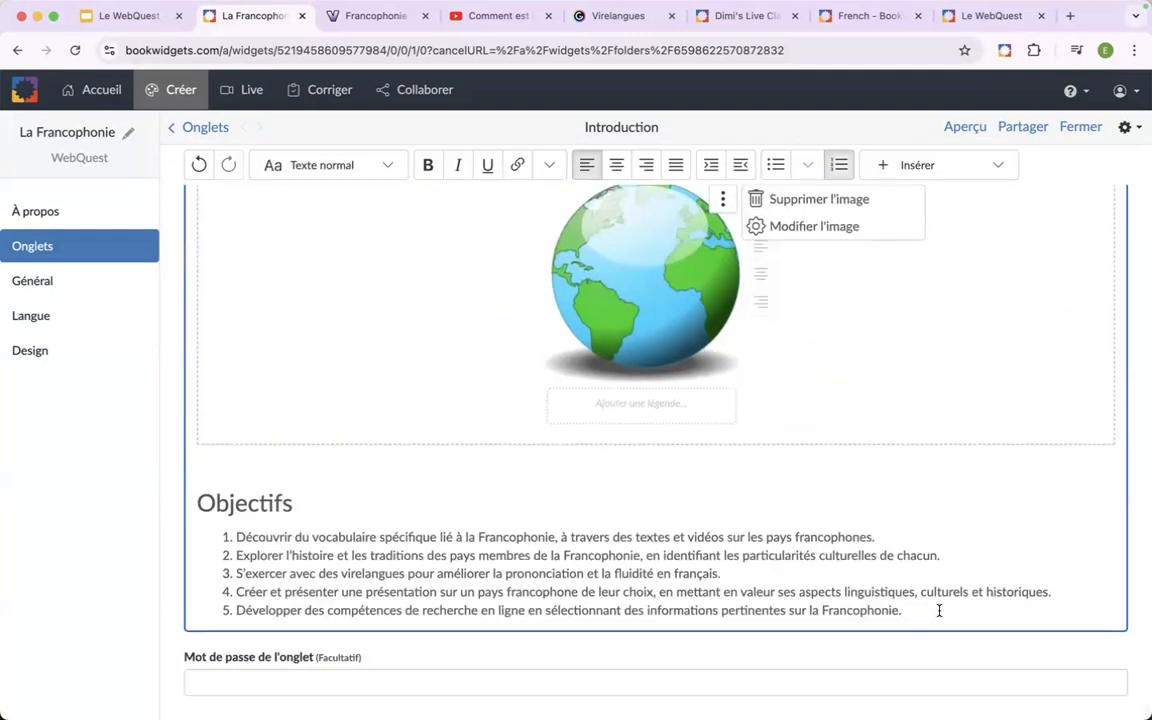
scroll(939, 610, up, 1)
scroll(939, 610, down, 1)
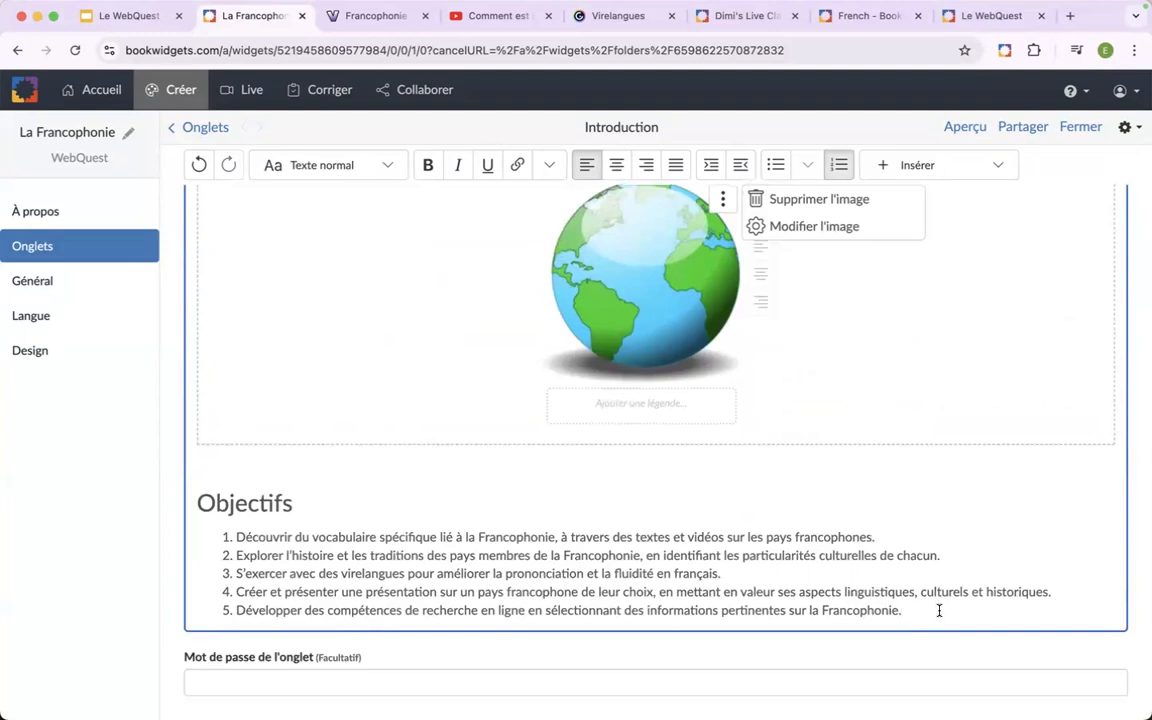
scroll(939, 610, up, 8)
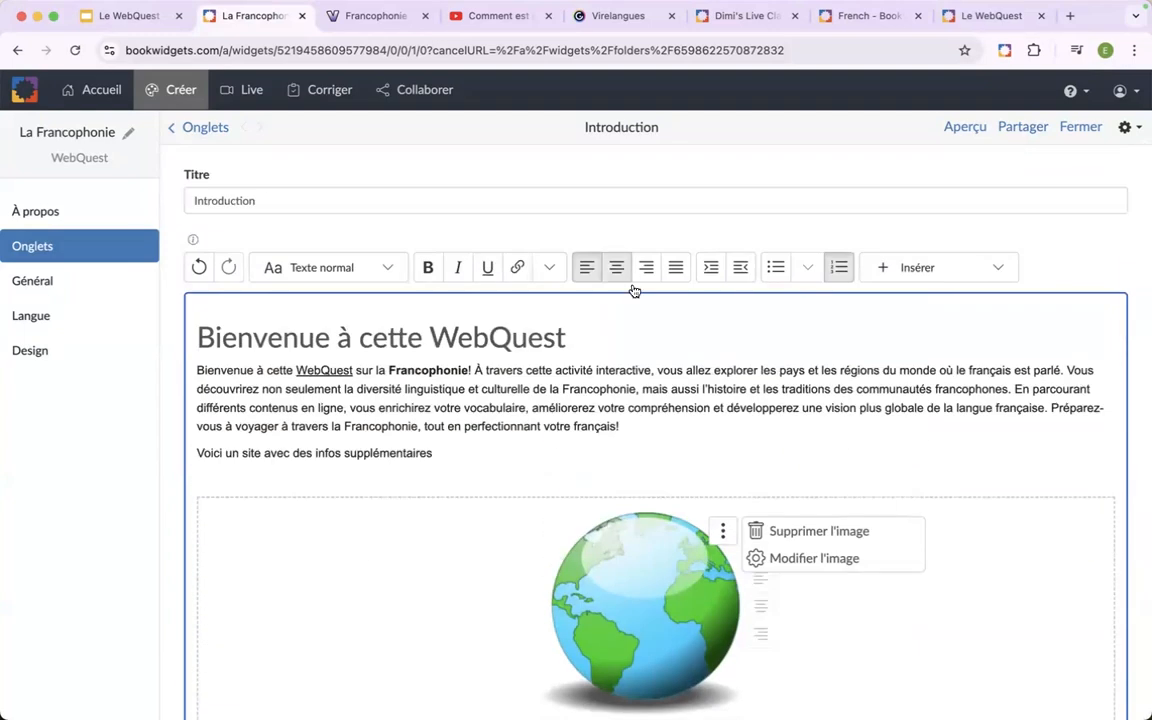
Add a new tab to the WebQuest and title it "Histoire".
click(93, 251)
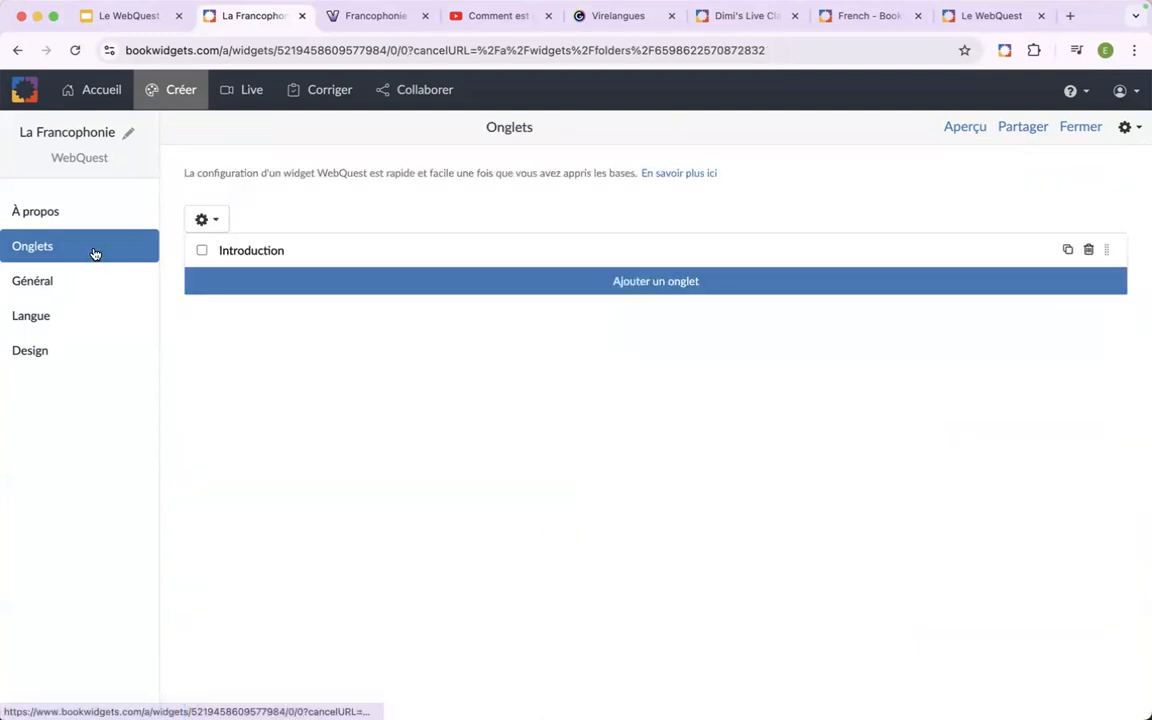
click(262, 284)
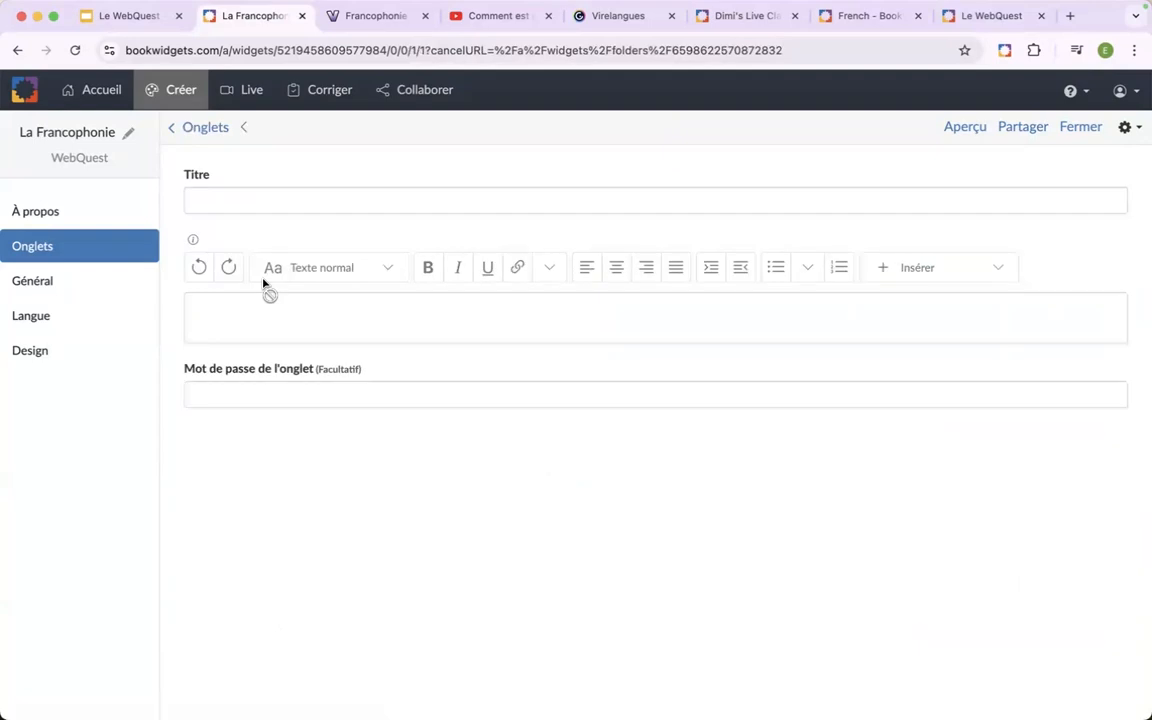
click(325, 199)
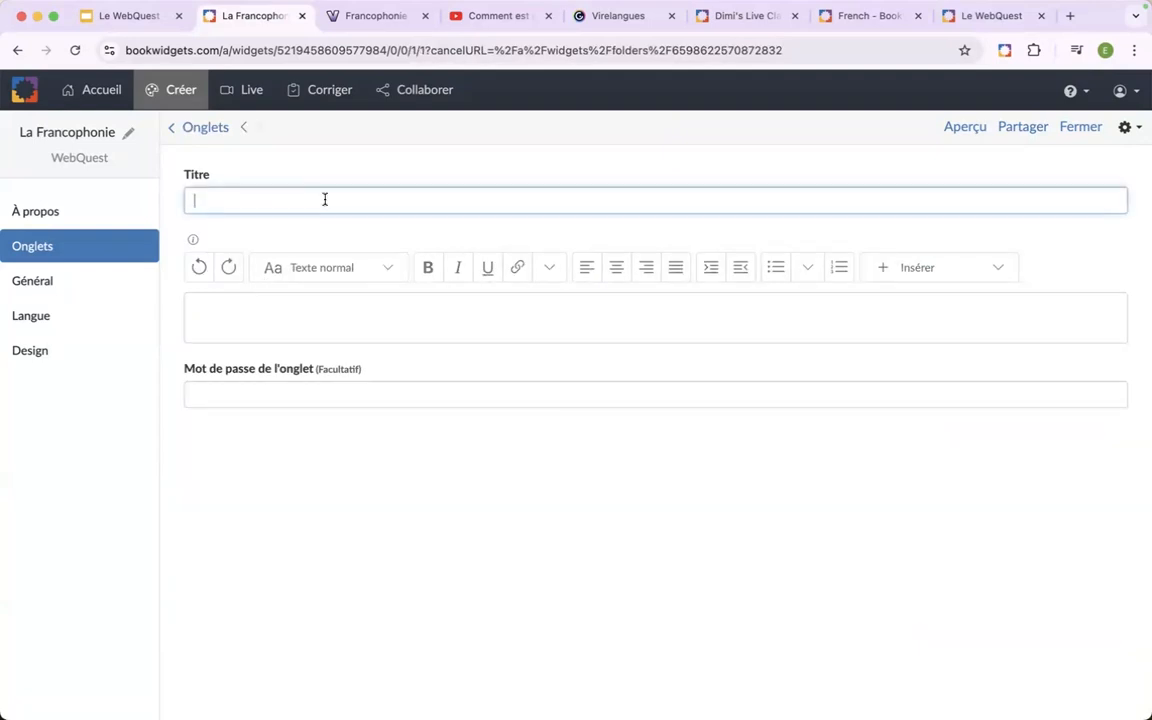
text(Histoire)
Enter the instruction "Regardez la vidéo, puis passez à l'onglet suivant." as the content of the Histoire tab.
click(301, 311)
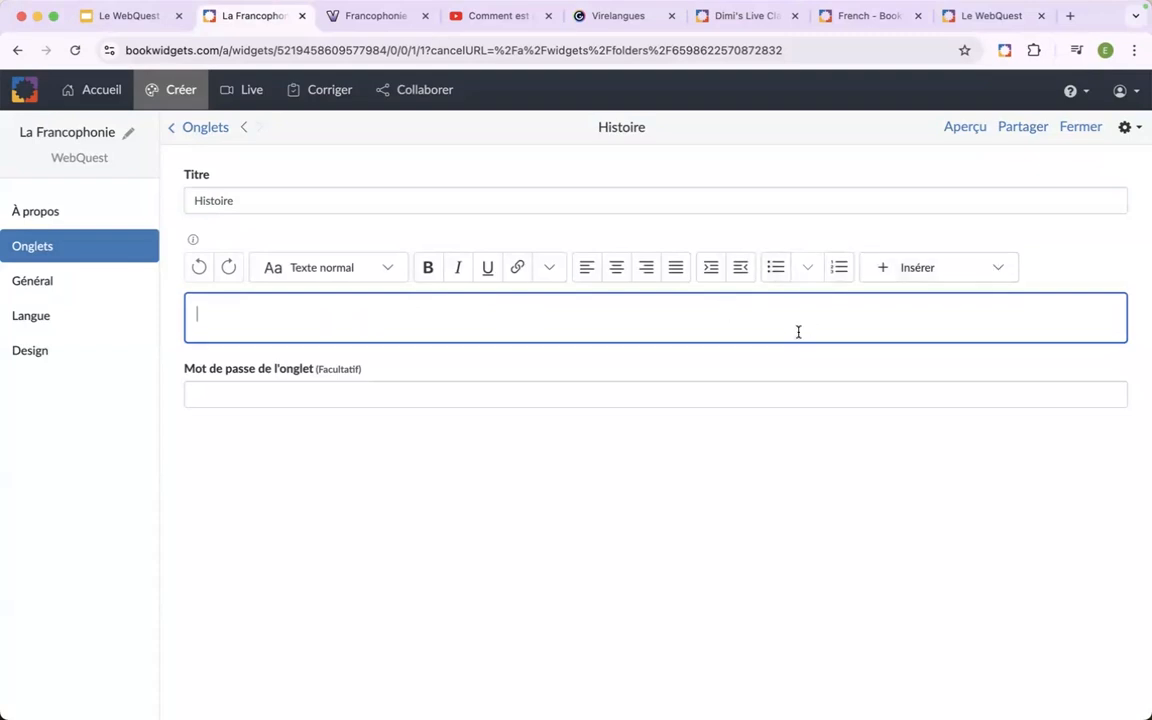
text(Regardez la vidéo, puis )
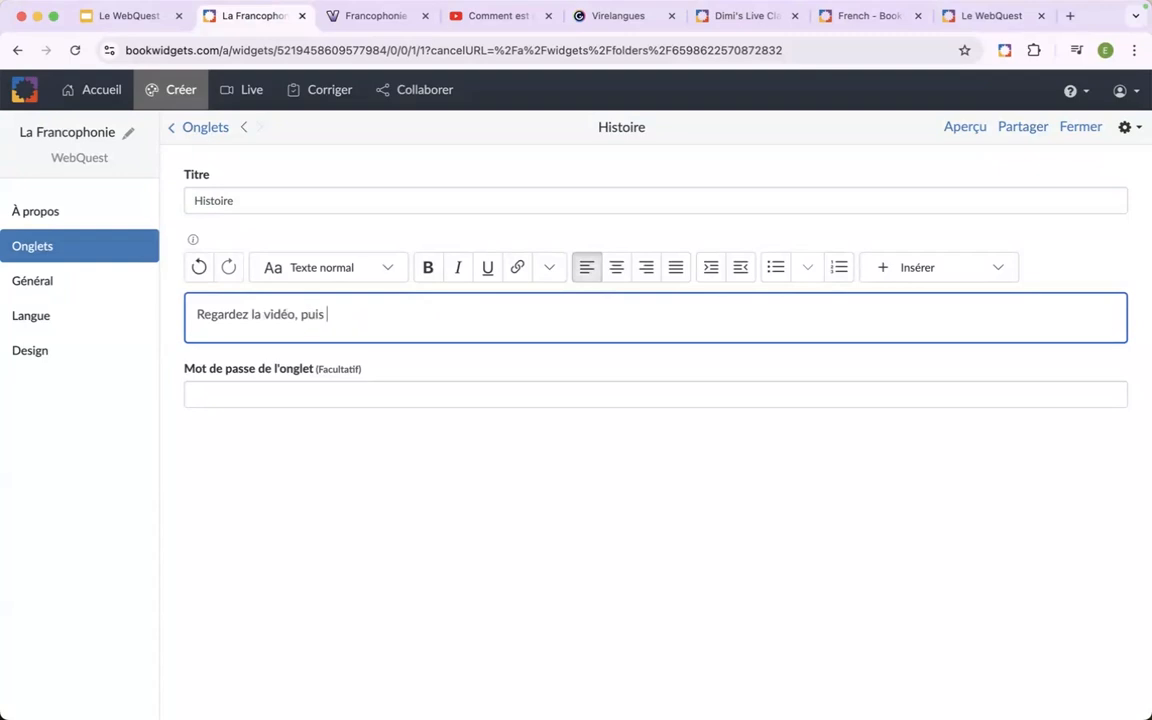
text(passe à l)
key(BackSpace)
key(BackSpace)
key(BackSpace)
text(ez)
key(BackSpace)
key(BackSpace)
text(z à l'onglet )
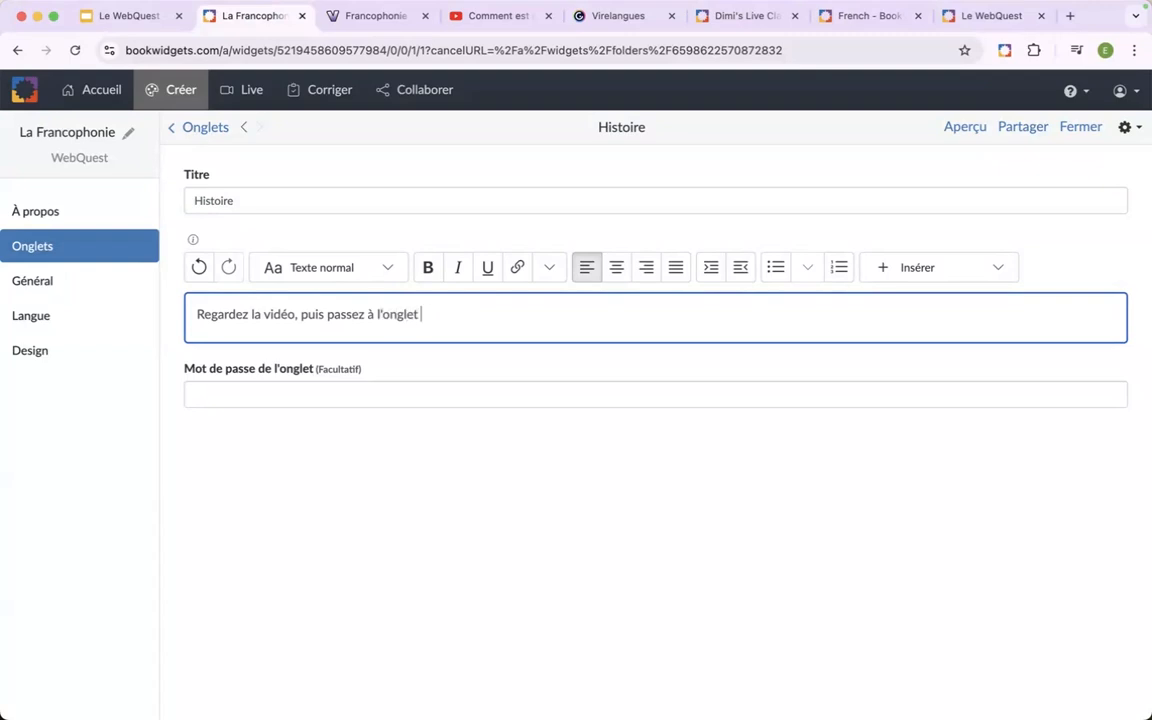
text(suivant.)
key(Return)
key(Return)
key(BackSpace)
key(BackSpace)
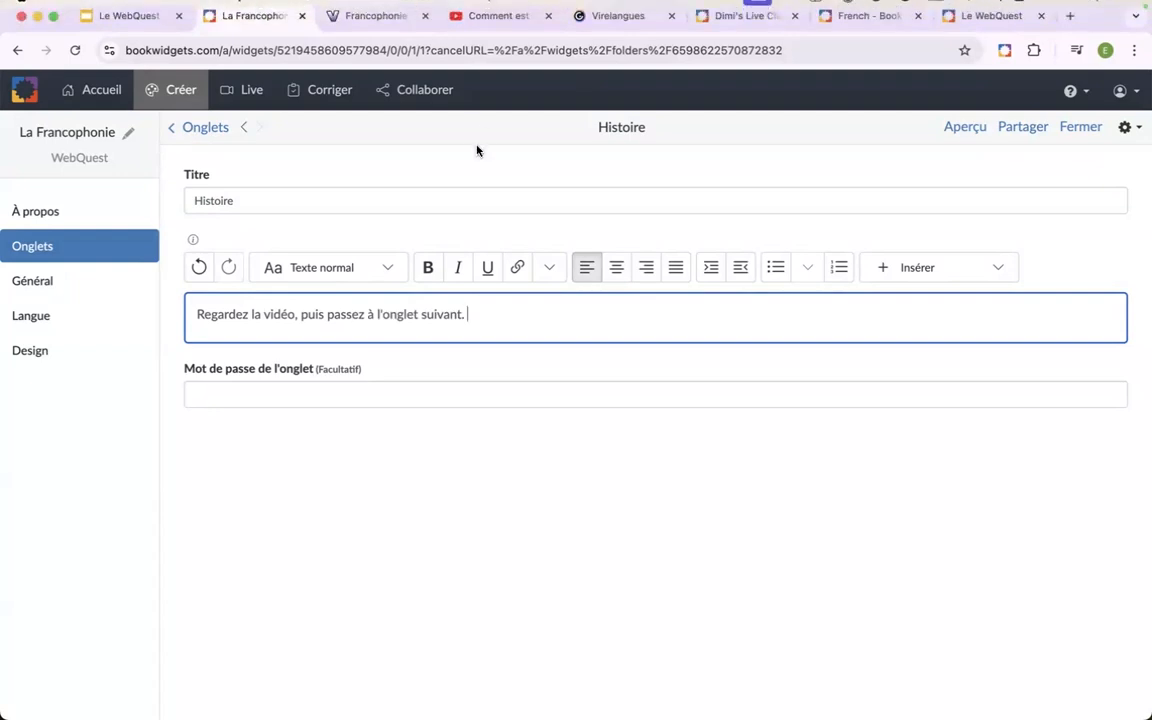
Switch to YouTube, copy the share link of "Comment est née la langue française ? - 1 jour, 1 question", and return to the WebQuest editor.
click(460, 17)
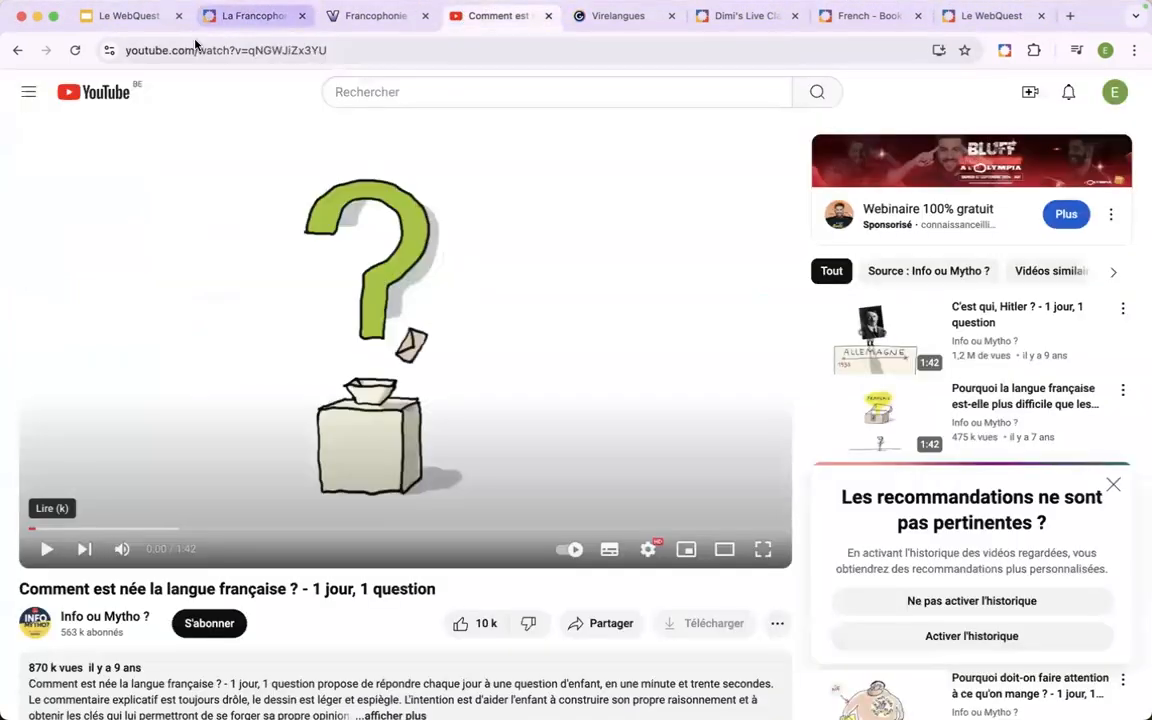
click(604, 625)
click(722, 430)
key(cmd+c)
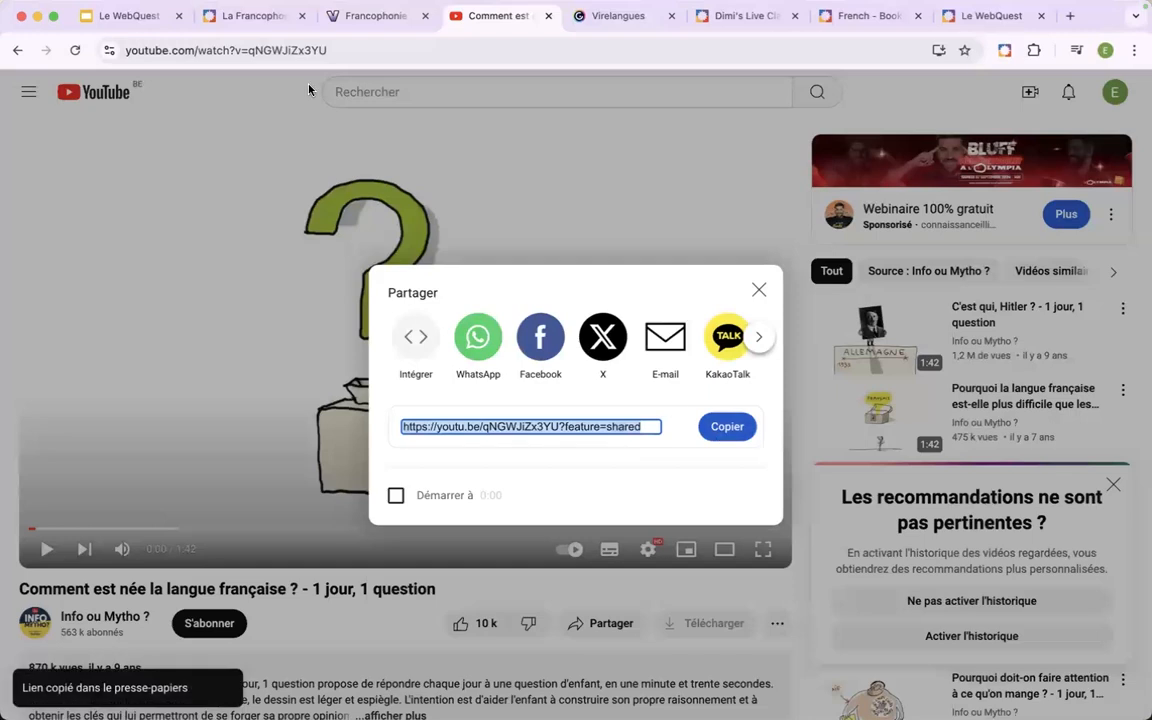
click(267, 20)
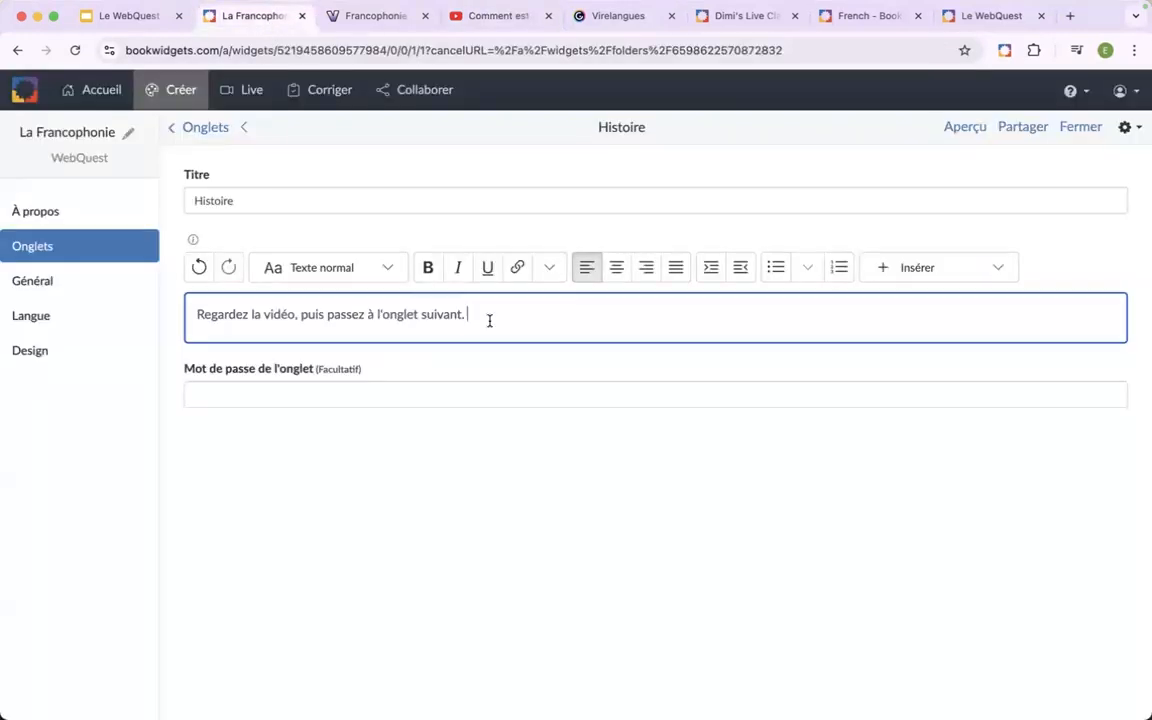
key(Return)
key(Return)
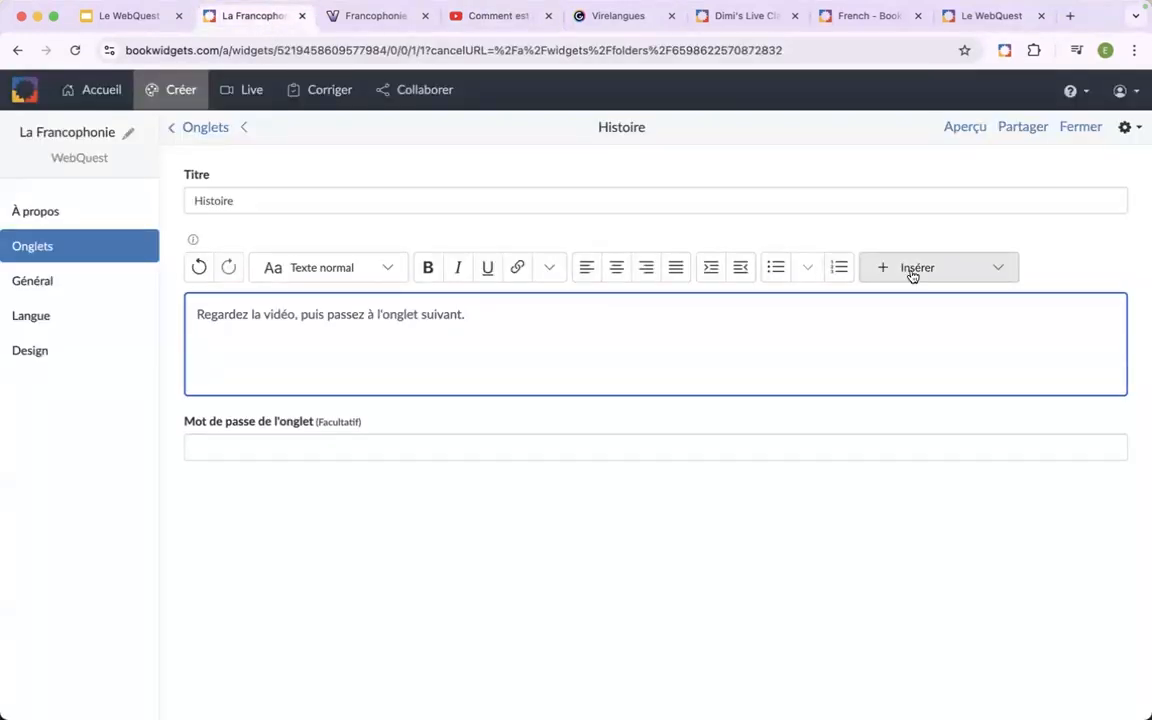
click(945, 272)
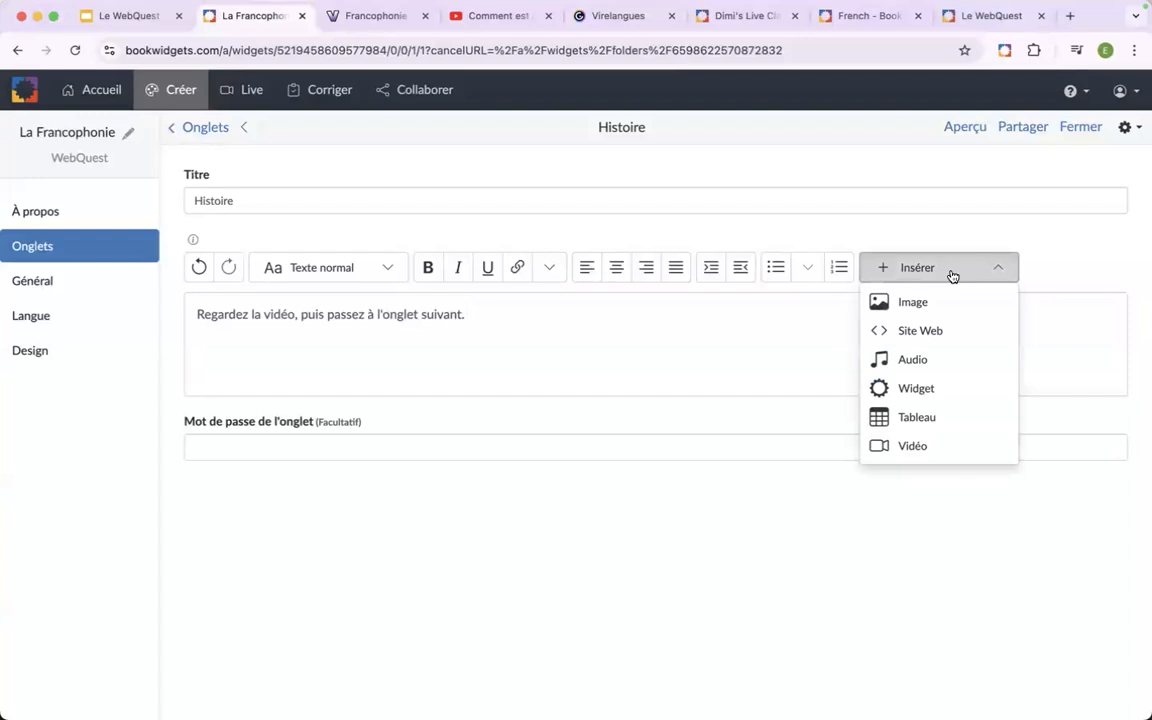
click(938, 446)
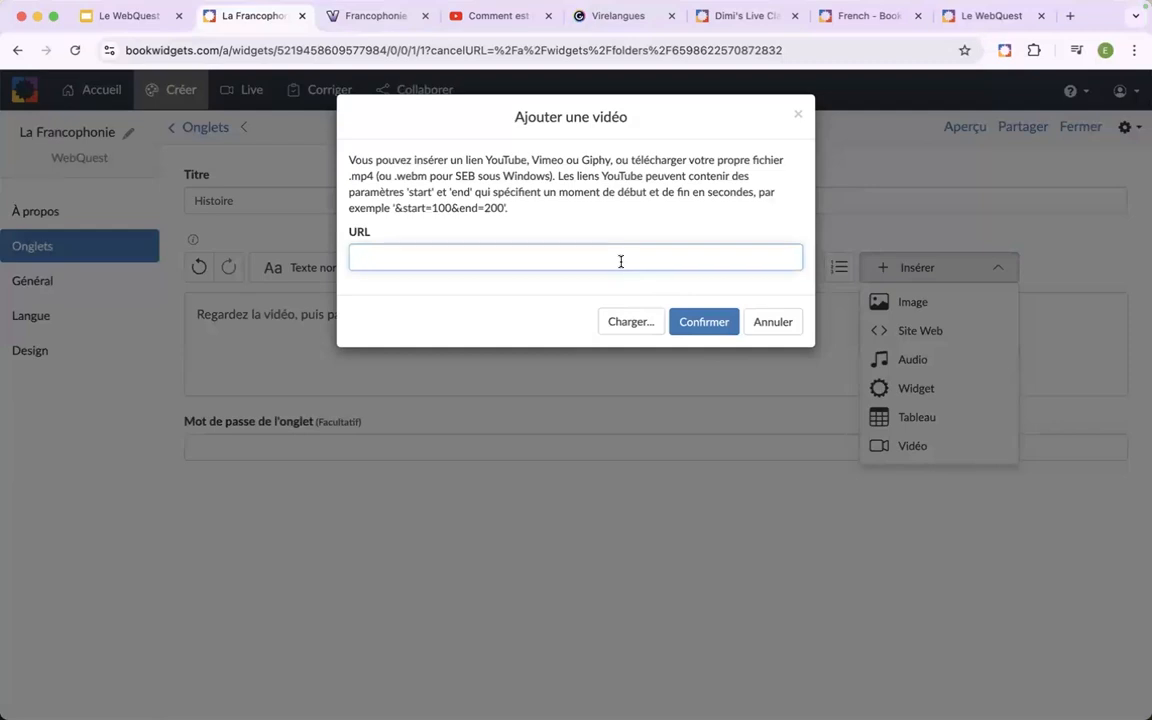
key(cmd+v)
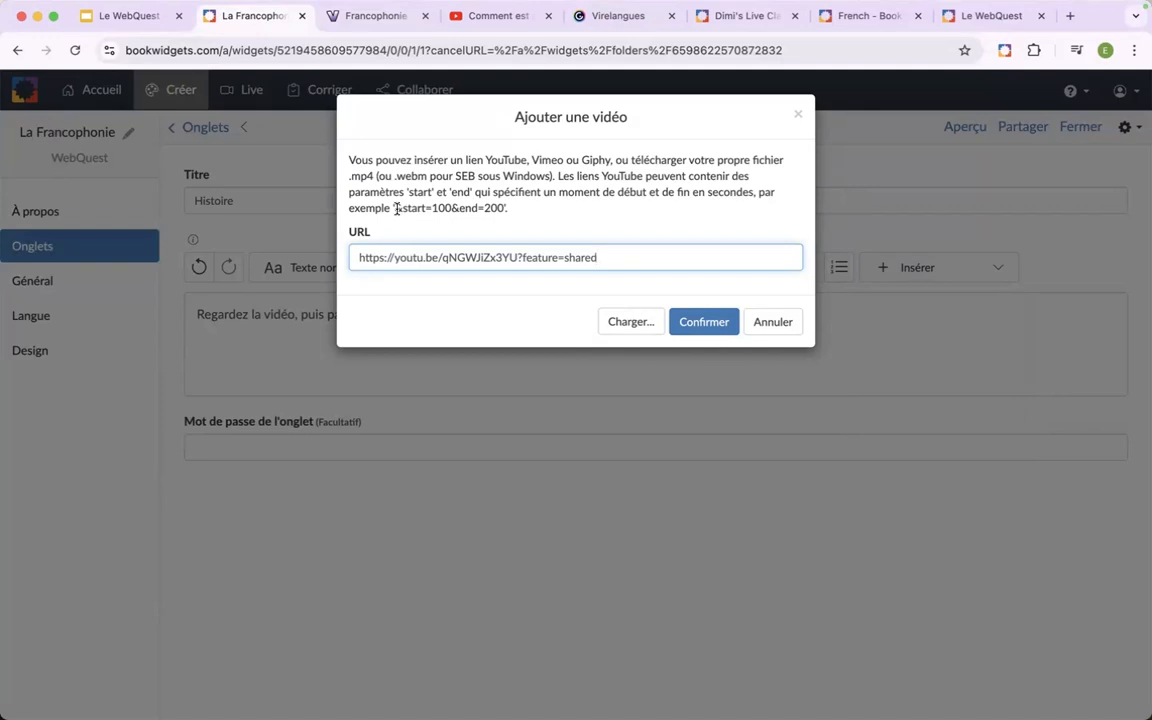
Try appending the example start parameter to the video URL as &start=120, and remove it again.
drag(395, 208, 453, 207)
key(super+c)
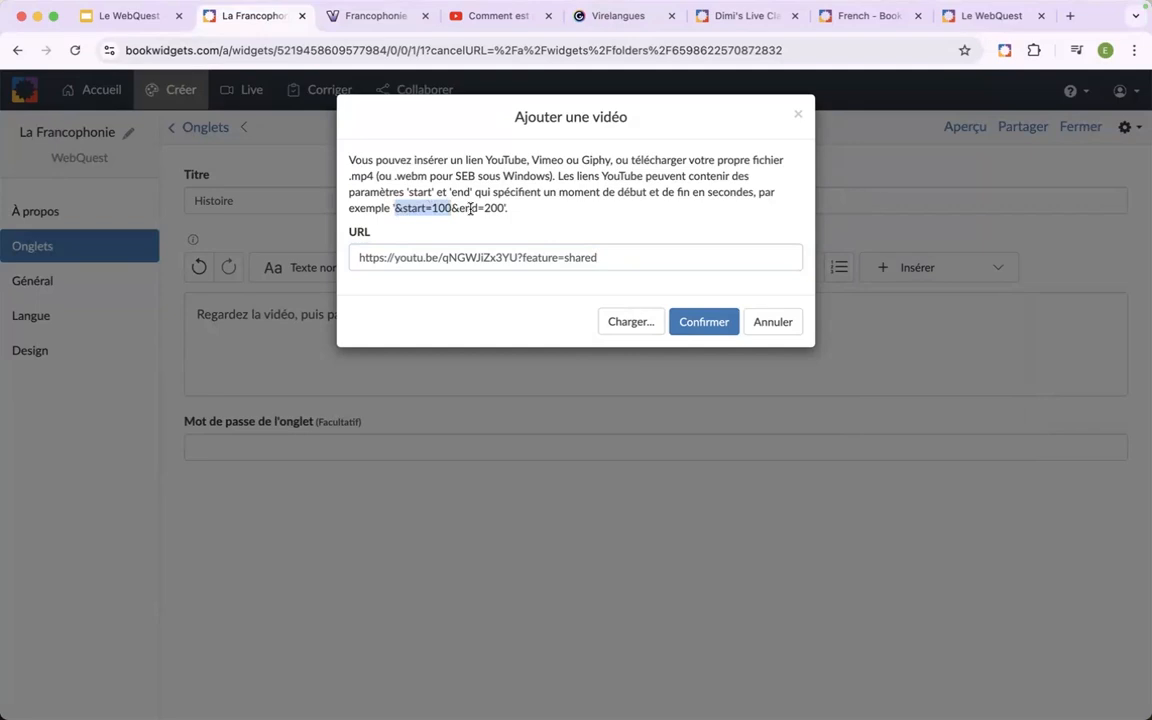
click(622, 257)
key(super+v)
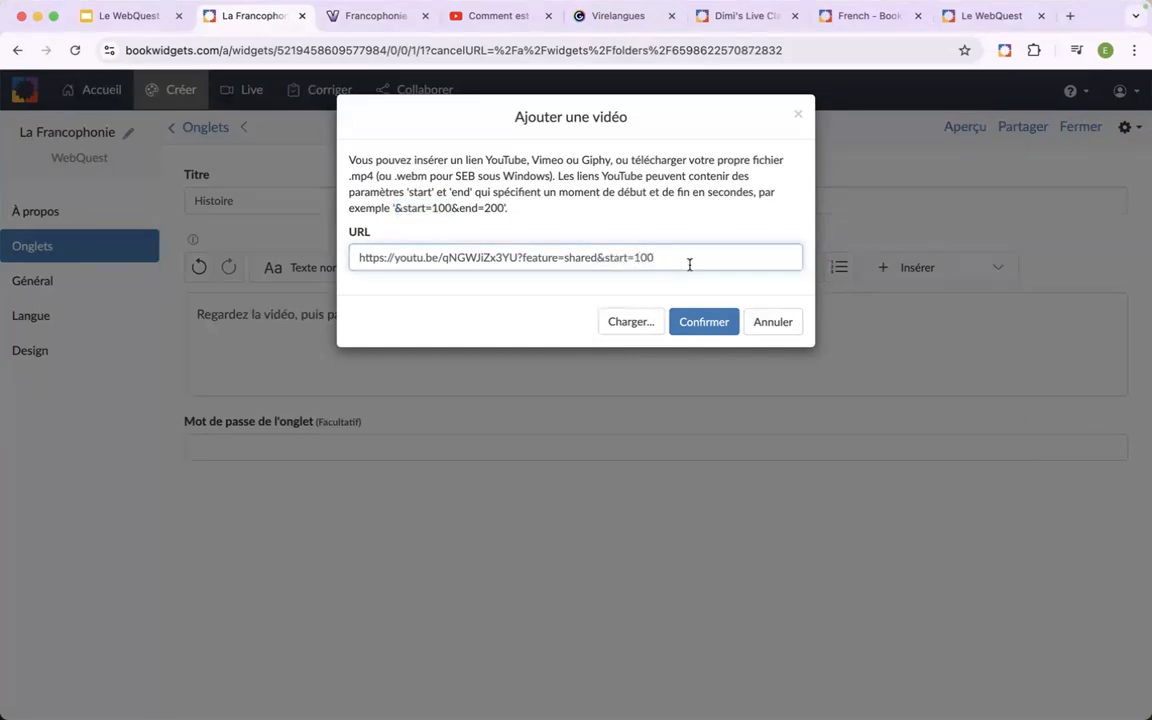
key(BackSpace)
text(20)
drag(662, 257, 597, 257)
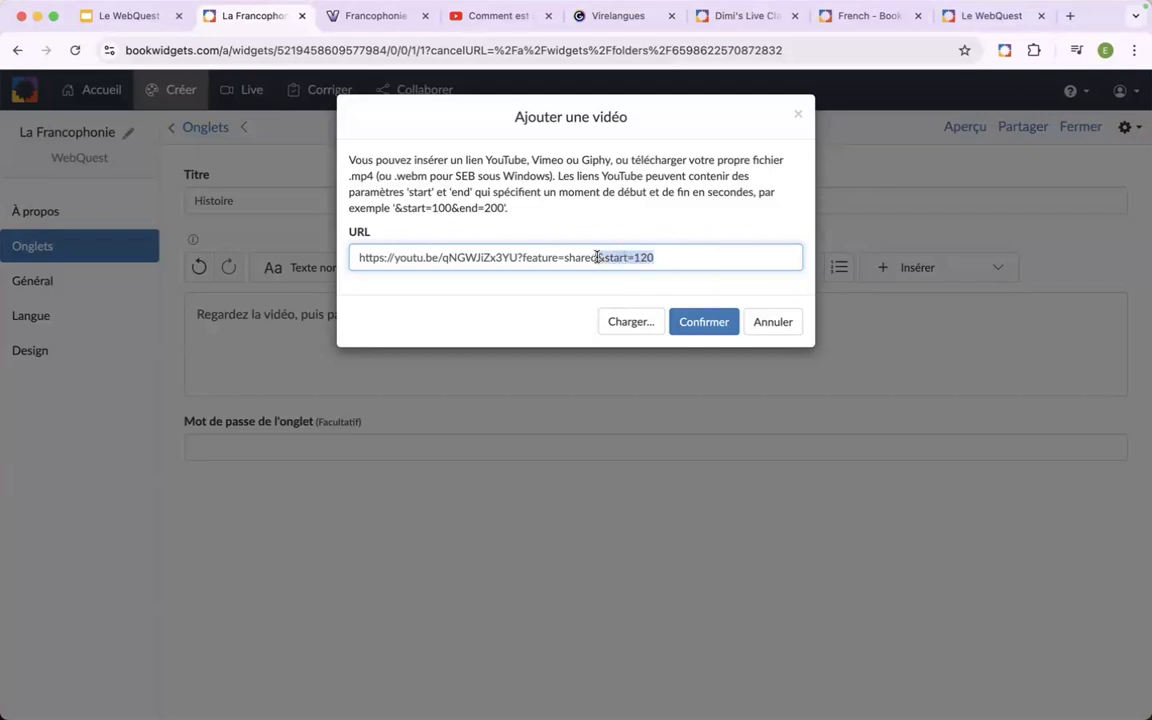
key(BackSpace)
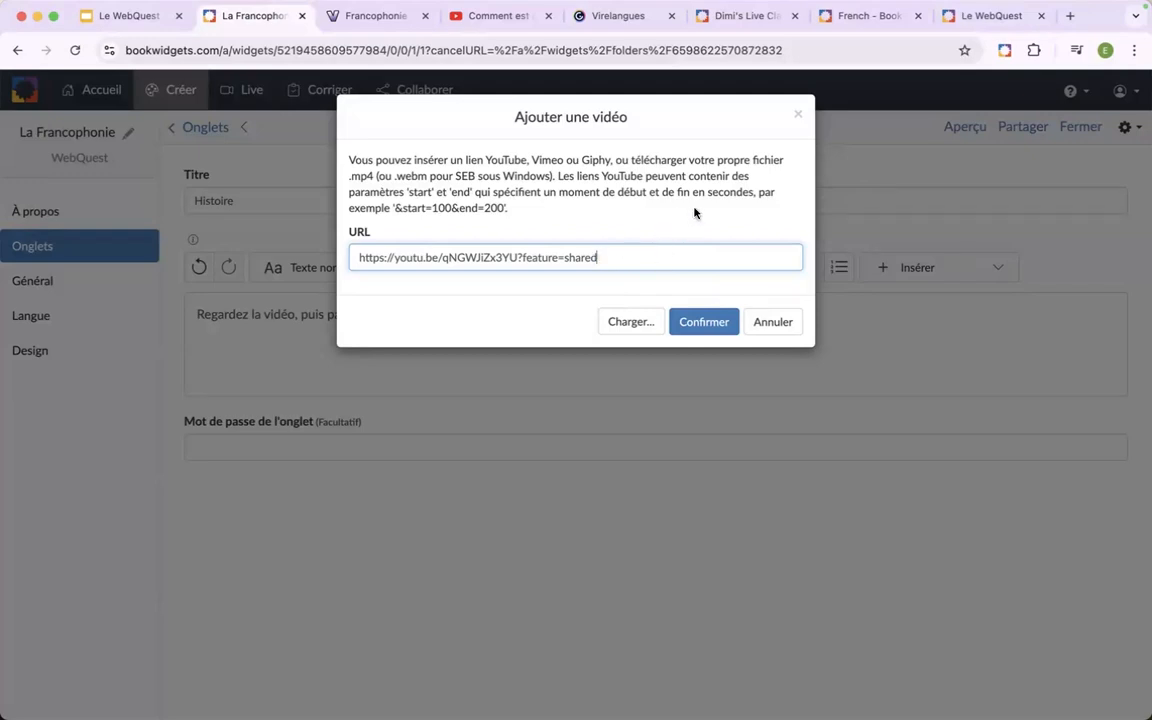
Confirm the video so it is embedded in the Histoire tab, and check the embedded player.
click(704, 321)
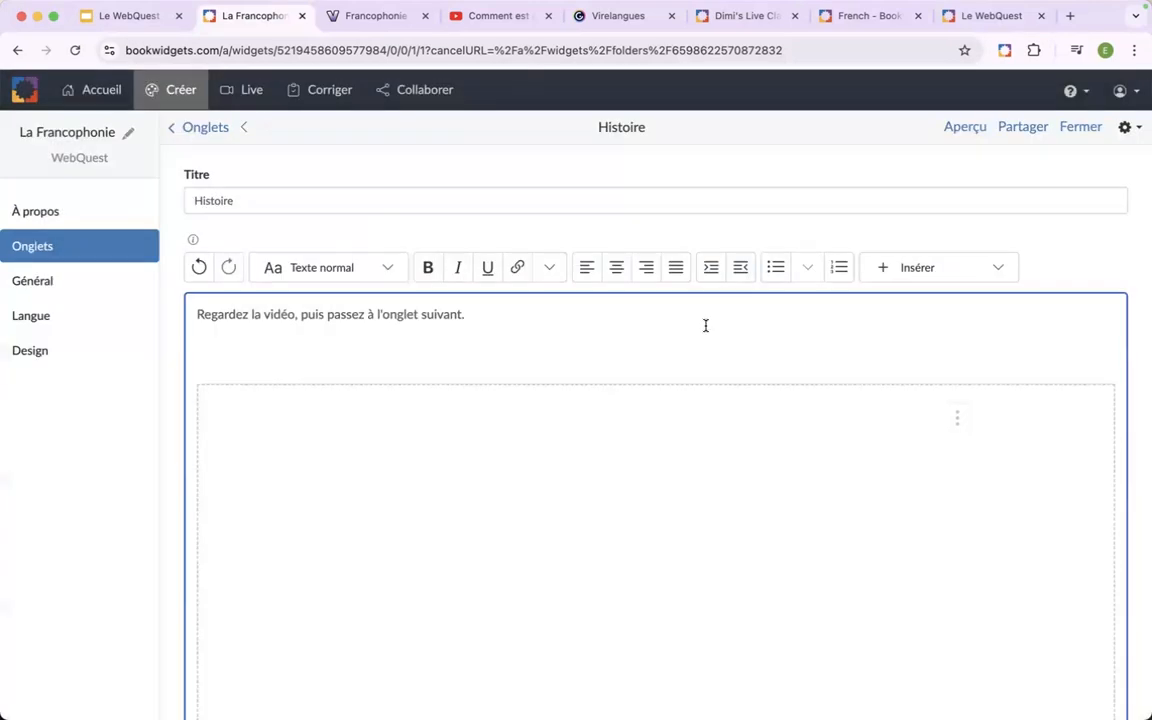
scroll(654, 337, down, 1)
scroll(654, 337, down, 3)
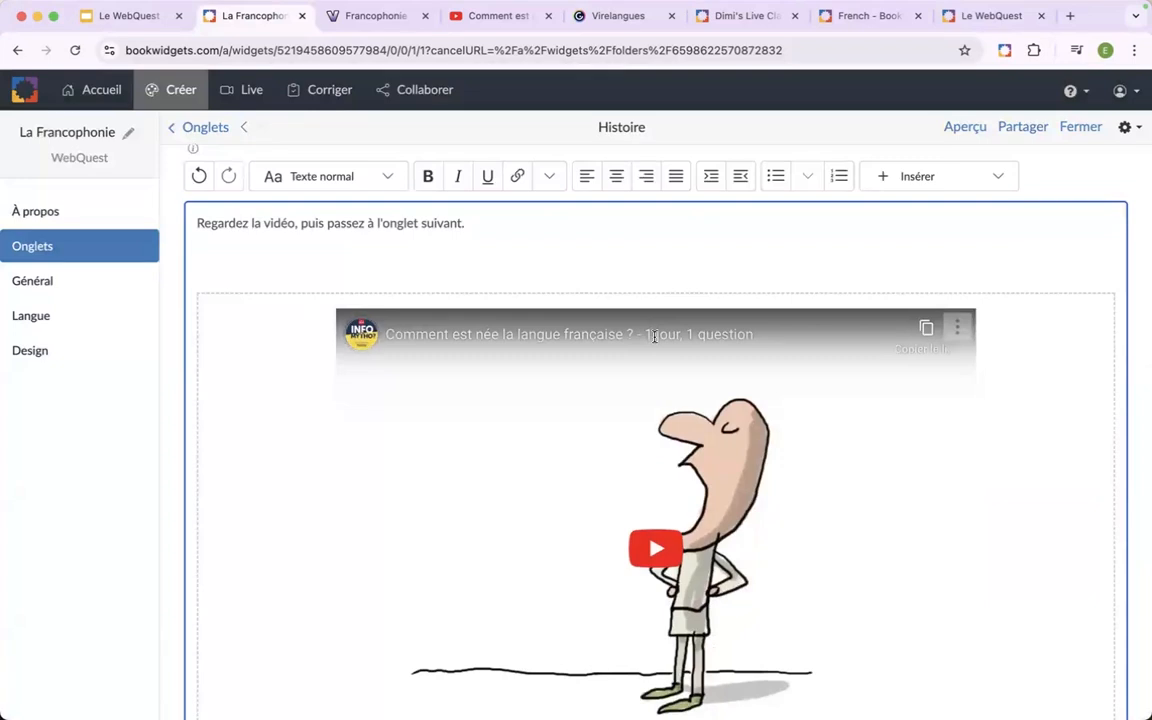
scroll(654, 337, down, 1)
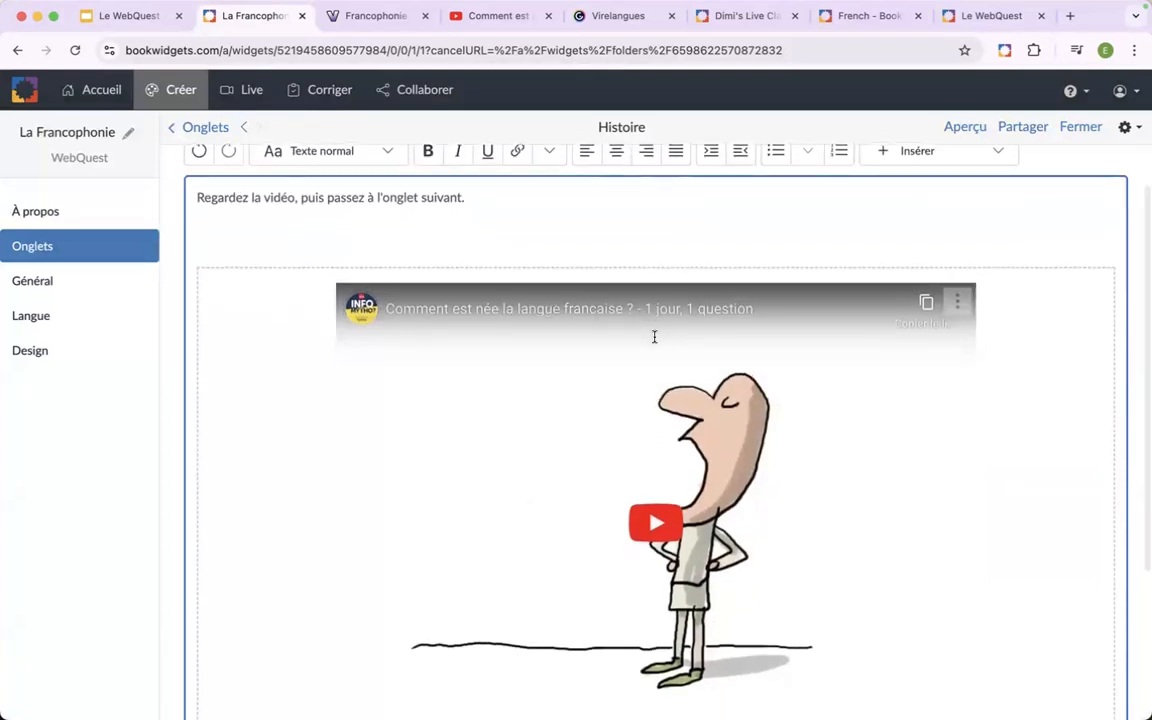
scroll(654, 337, down, 3)
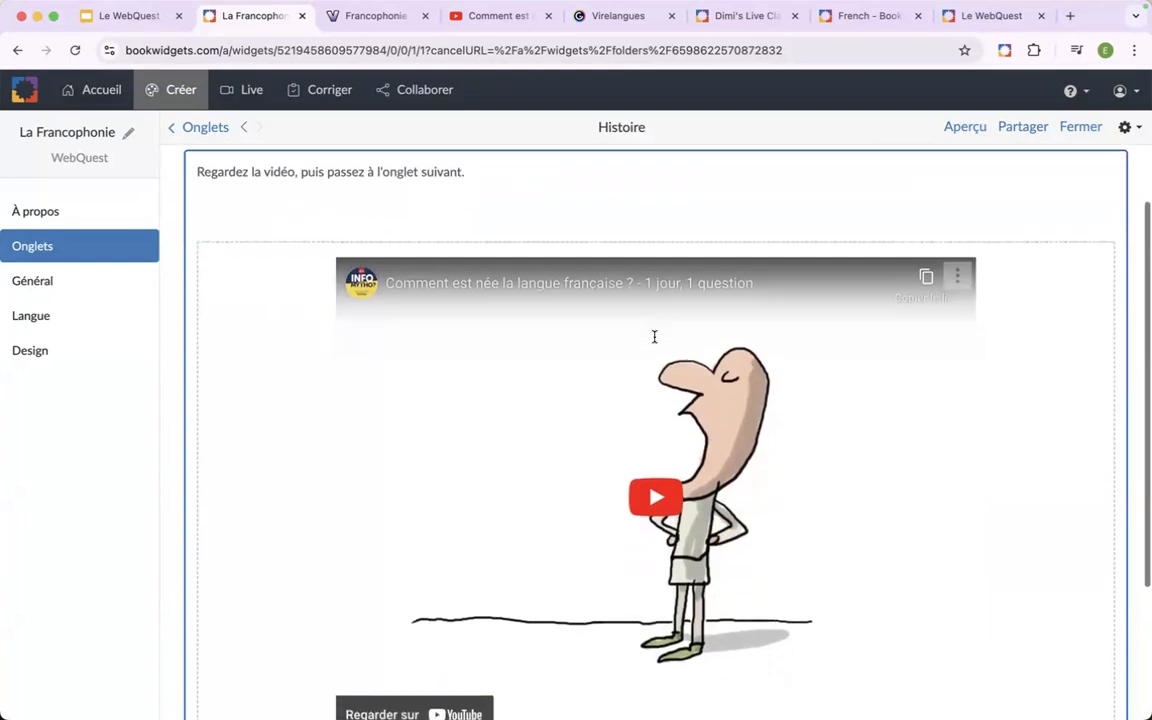
Delete the extra blank line between the instruction sentence and the embedded video.
scroll(654, 337, up, 2)
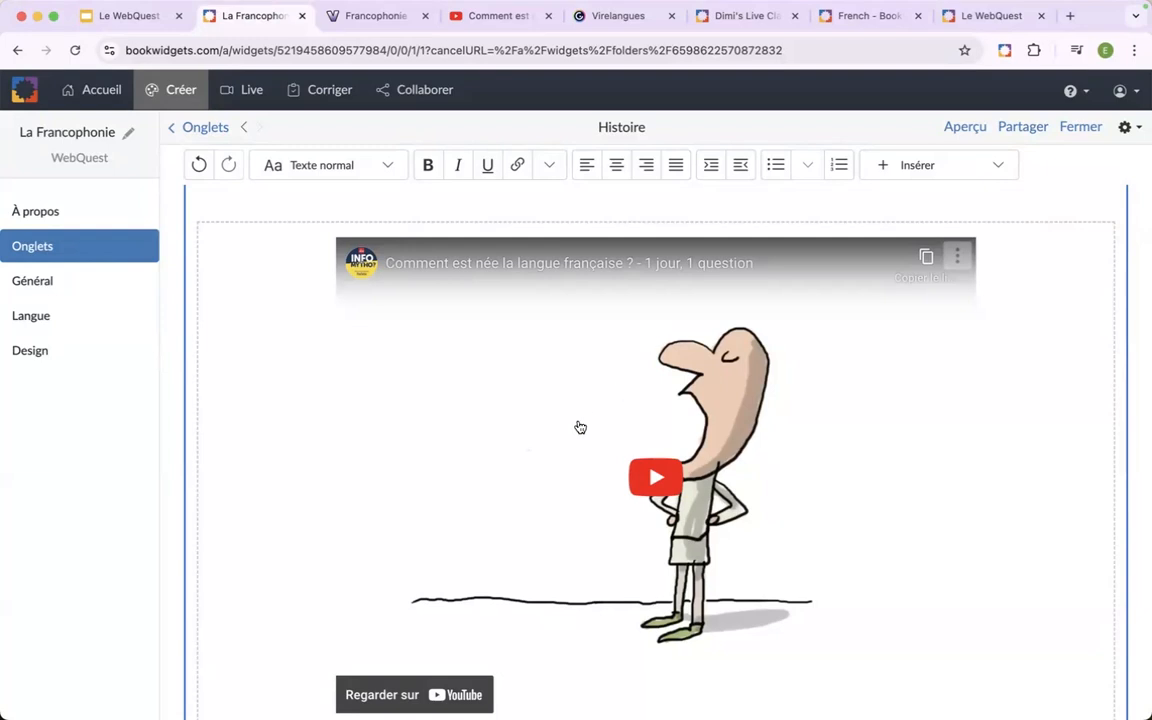
scroll(576, 429, up, 3)
click(527, 322)
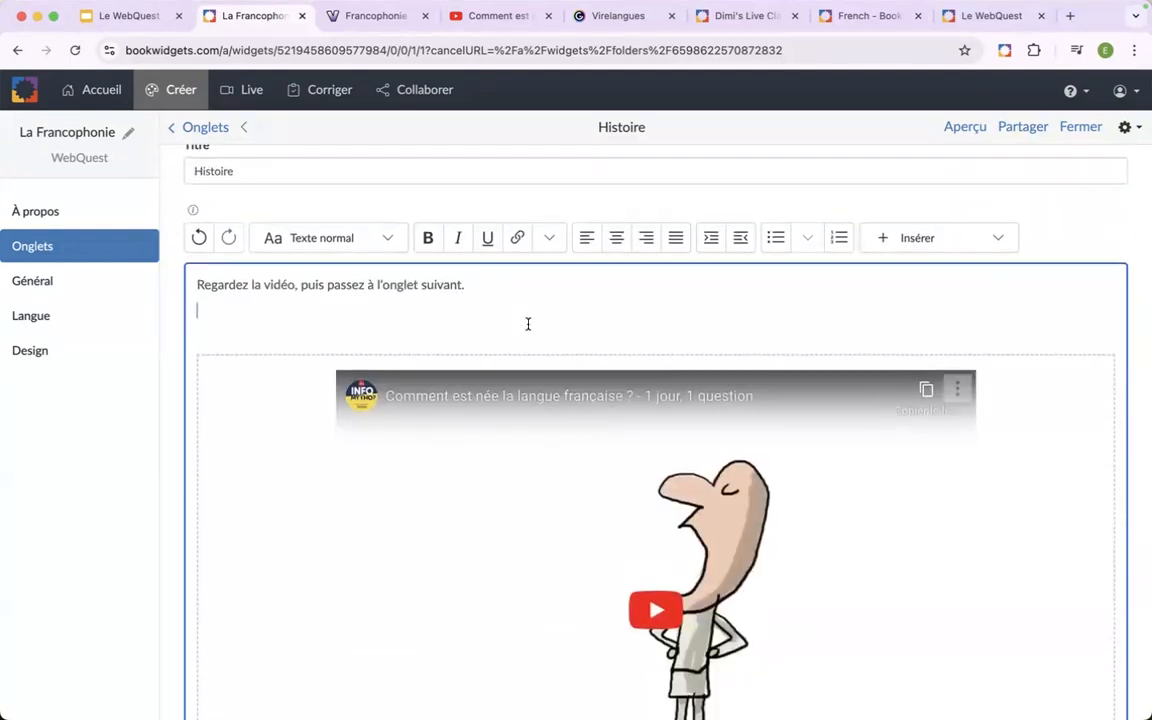
key(BackSpace)
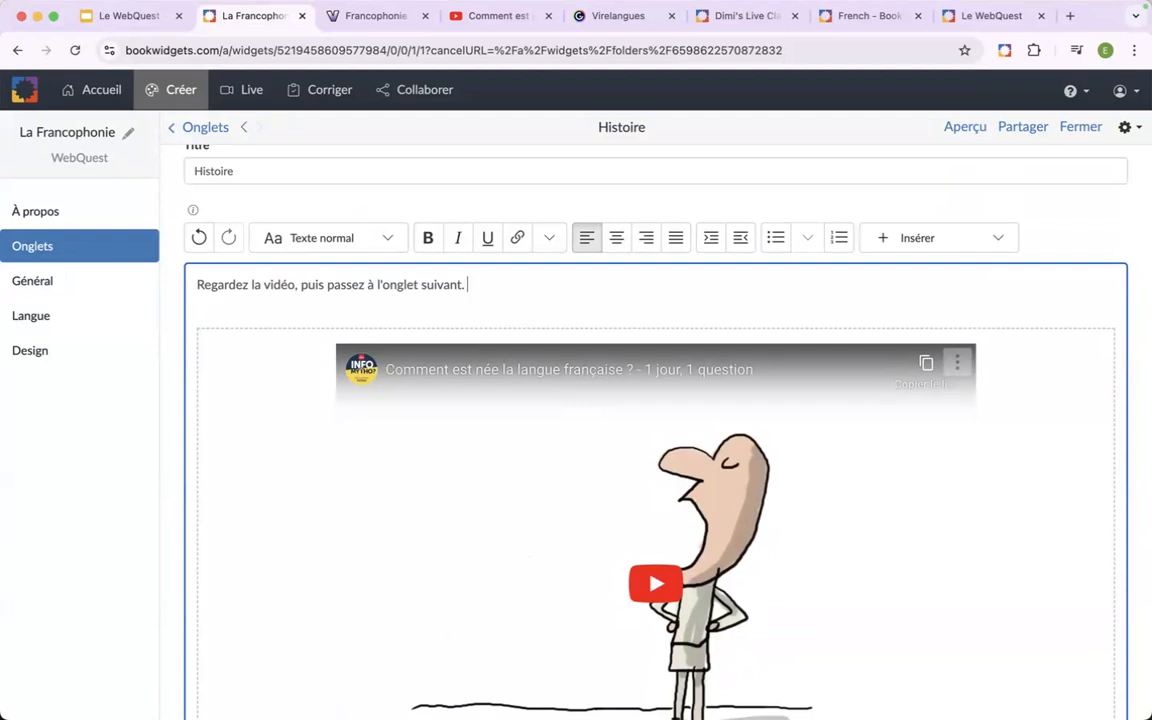
Look over the Histoire tab's content down to the caption and password fields, and show the embedded video's options.
scroll(562, 438, down, 3)
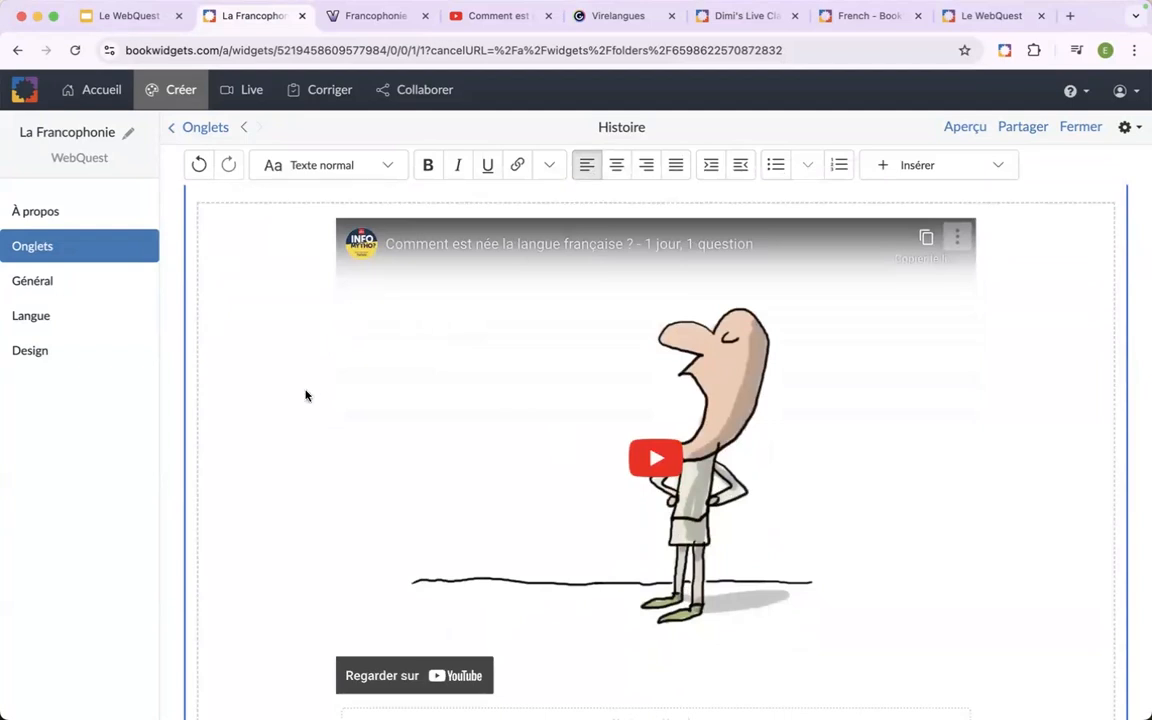
scroll(306, 396, up, 3)
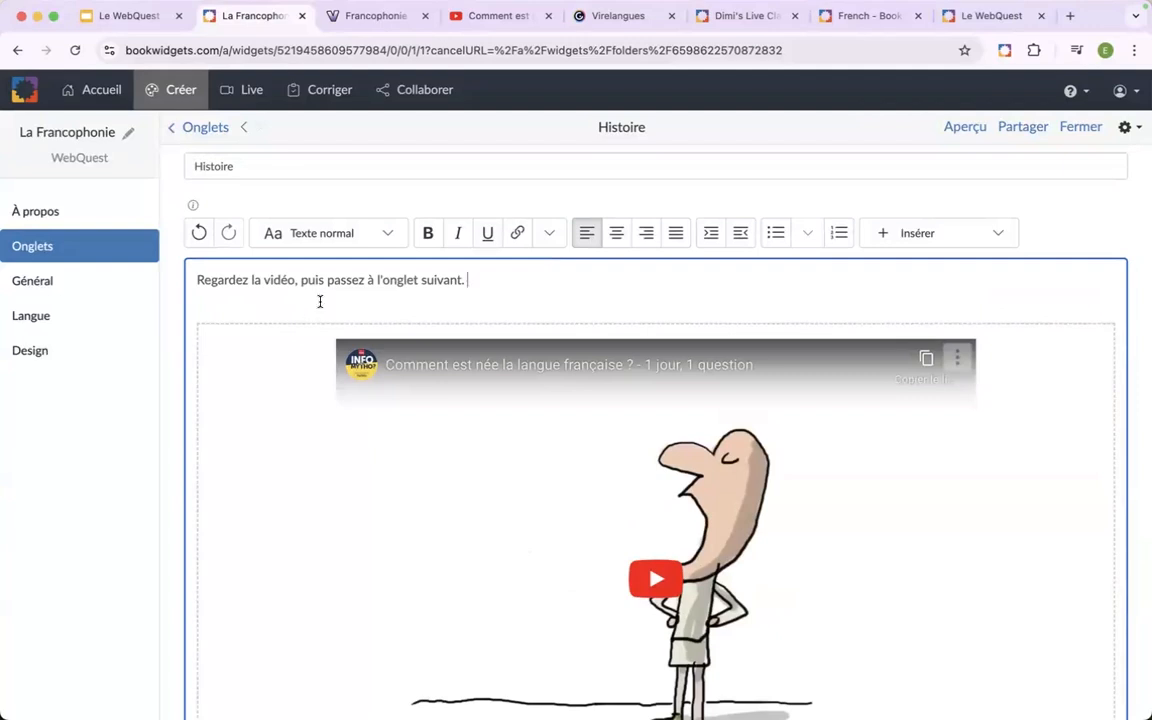
scroll(339, 301, down, 1)
scroll(340, 301, down, 5)
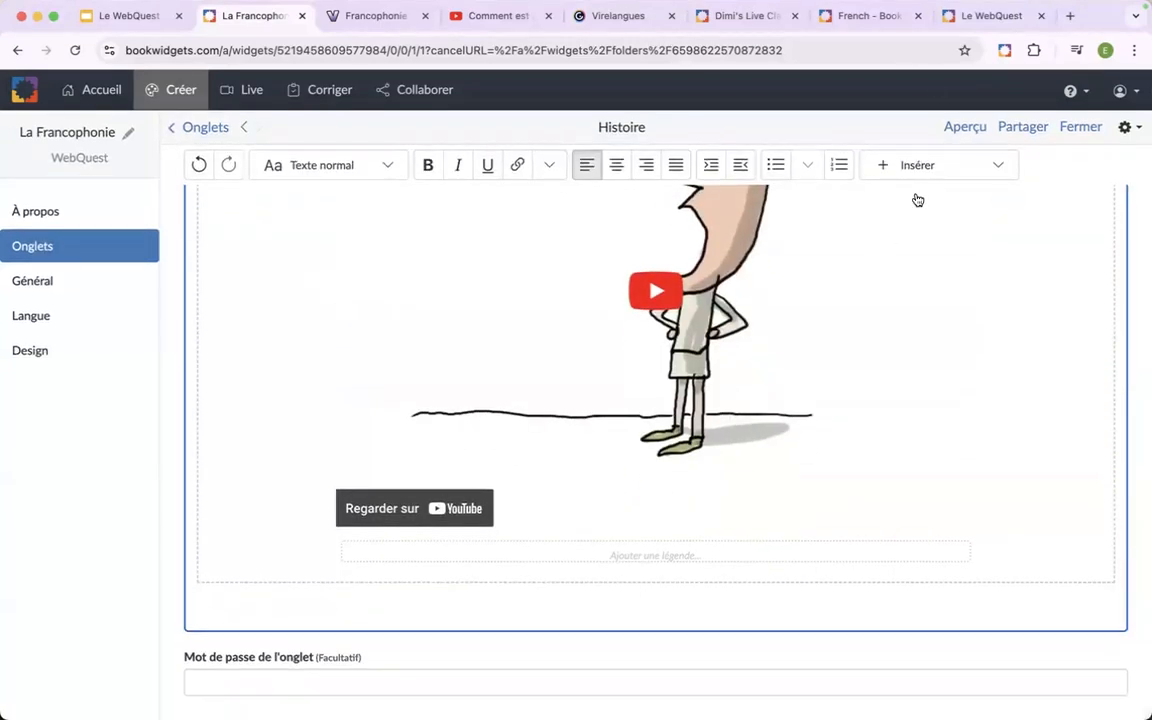
scroll(877, 329, up, 4)
click(957, 270)
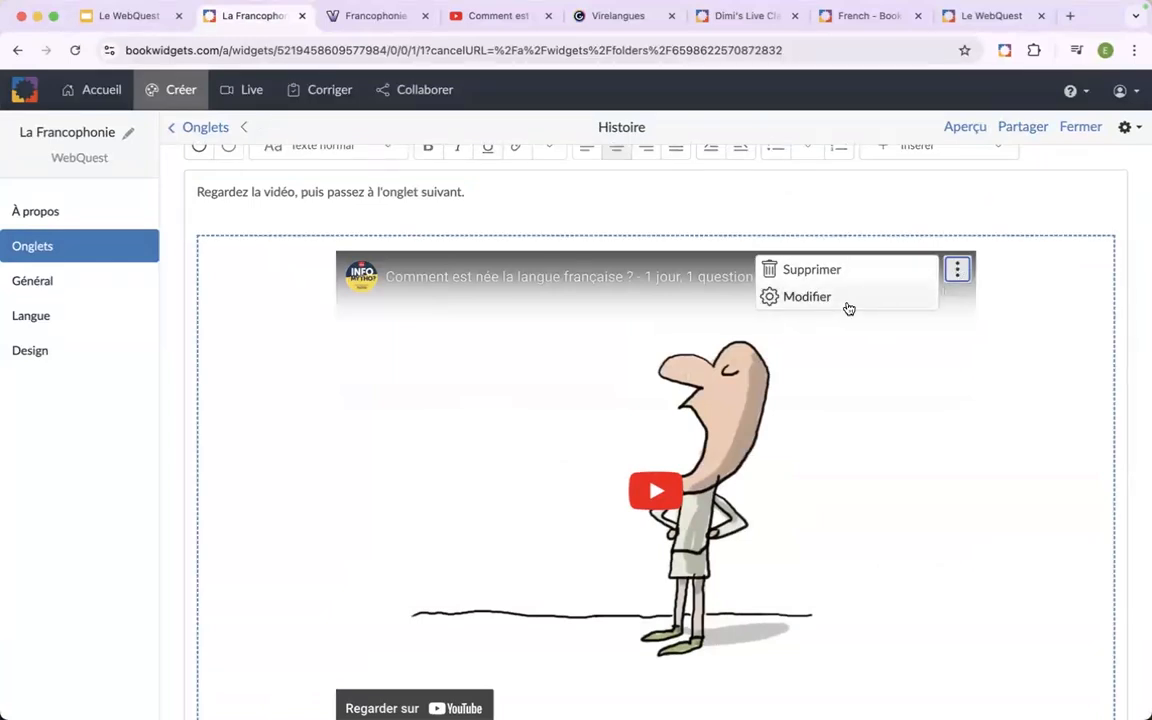
Preview the WebQuest in student view, examine the Histoire tab with its video, and close the preview.
click(963, 128)
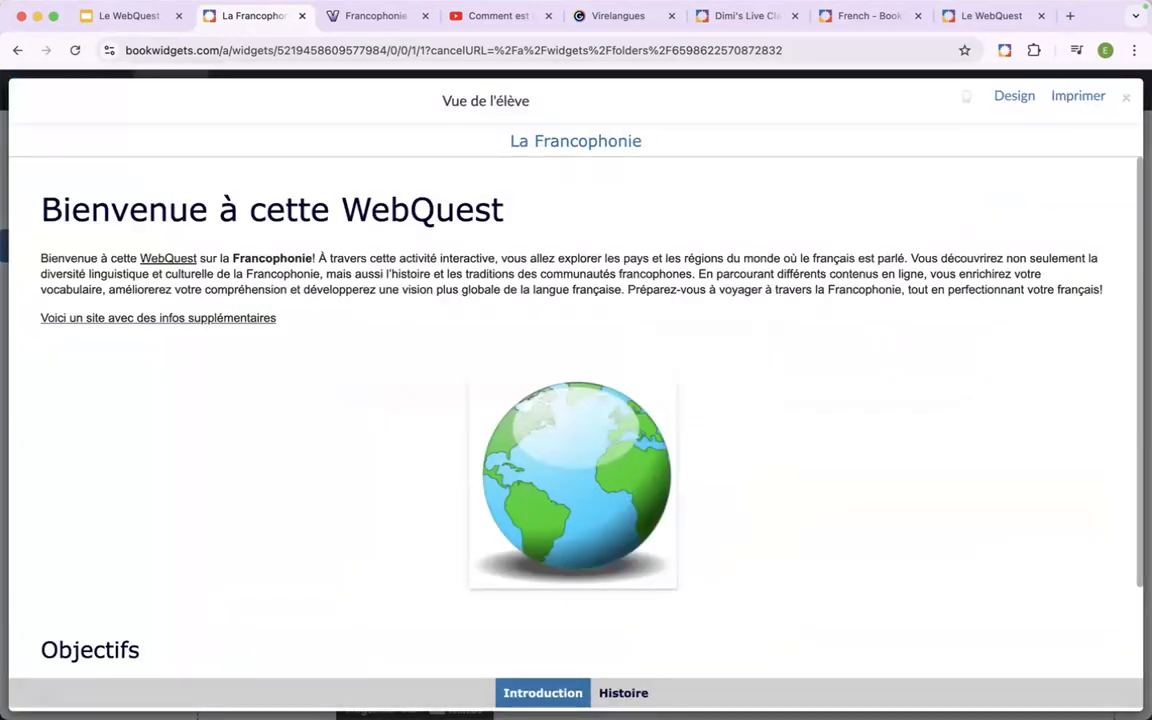
click(623, 692)
scroll(662, 441, down, 2)
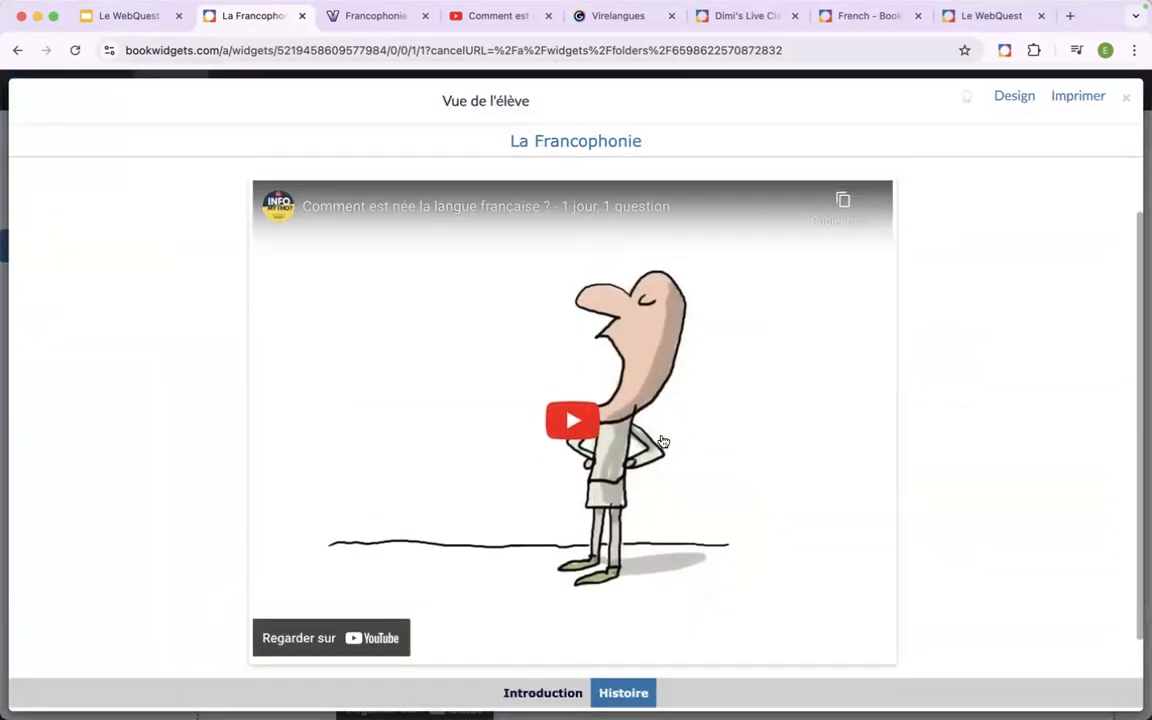
scroll(662, 441, up, 1)
scroll(662, 441, down, 1)
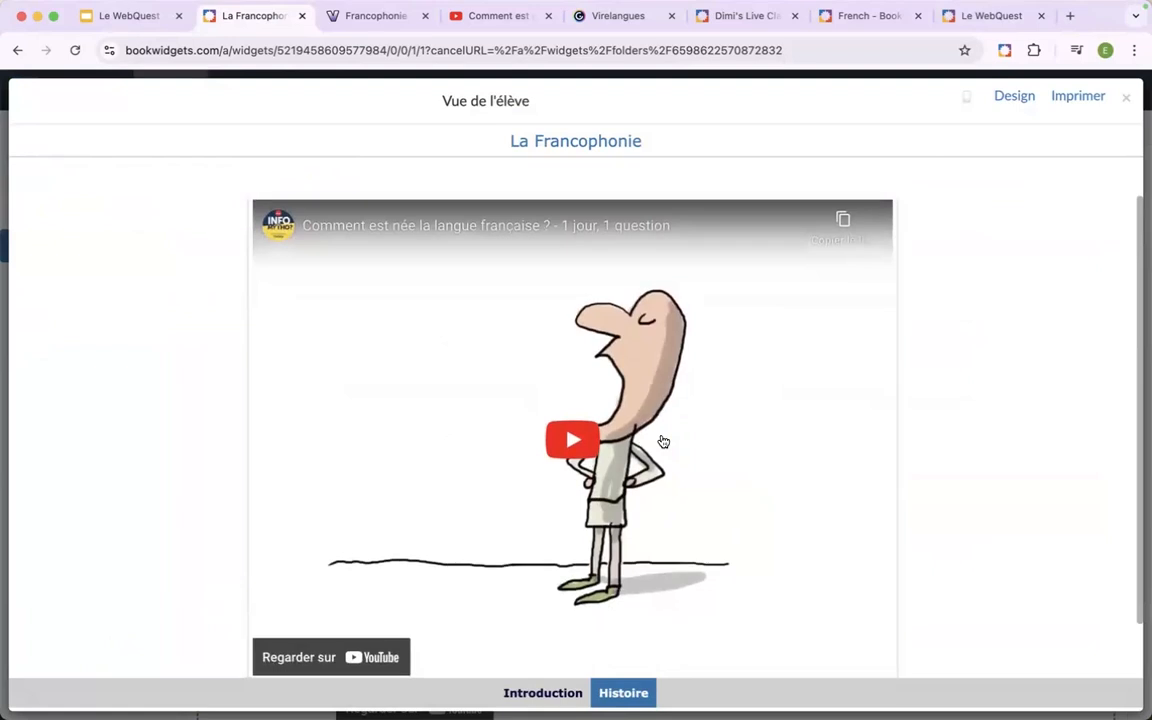
scroll(540, 334, down, 1)
scroll(540, 334, up, 1)
scroll(543, 336, down, 1)
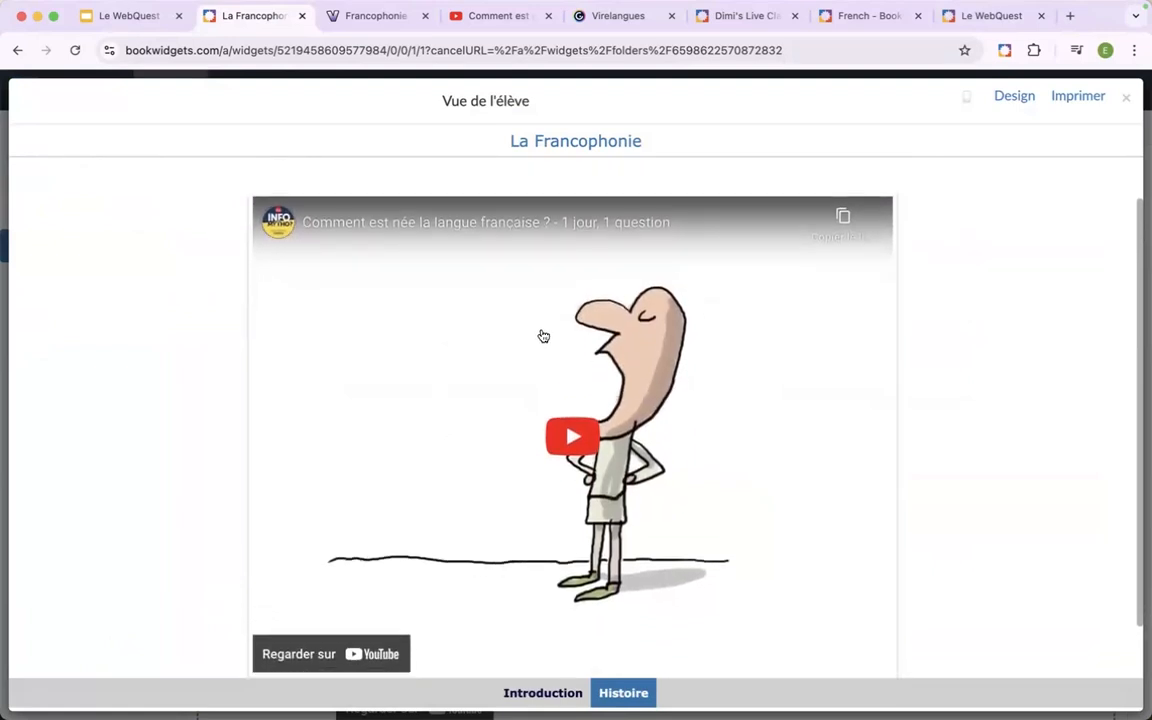
click(1126, 104)
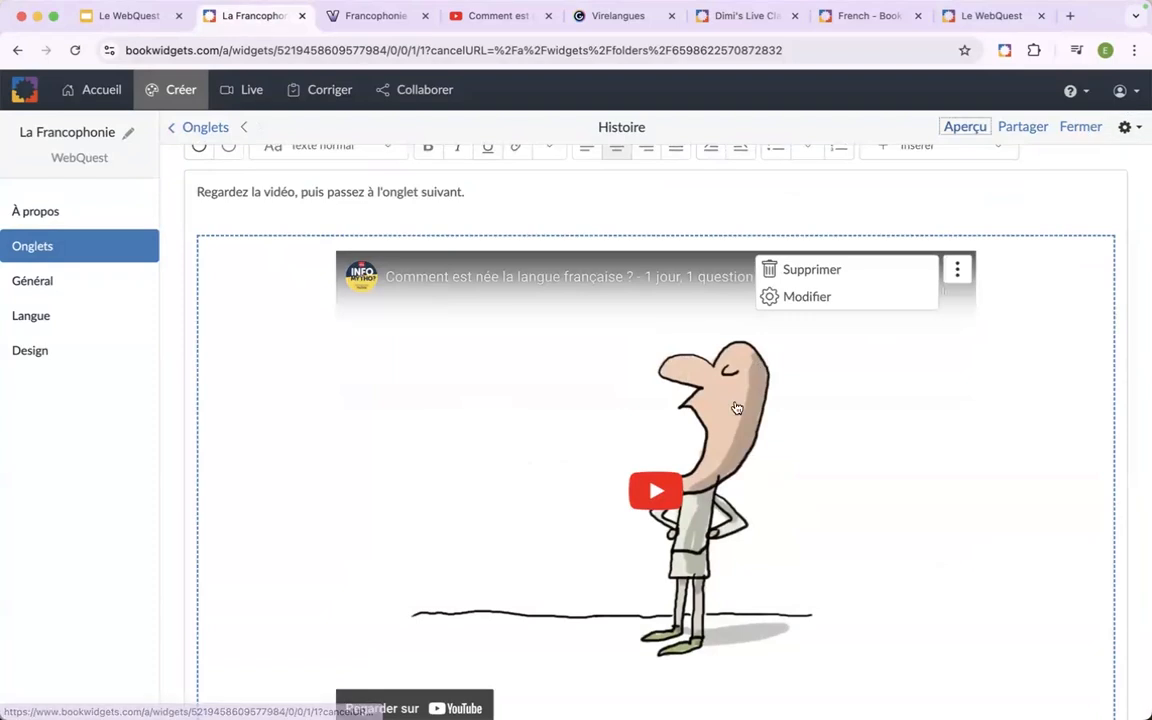
Add a third tab to the WebQuest and title it "Où parle-t-on le français?".
scroll(647, 544, up, 3)
scroll(647, 544, down, 5)
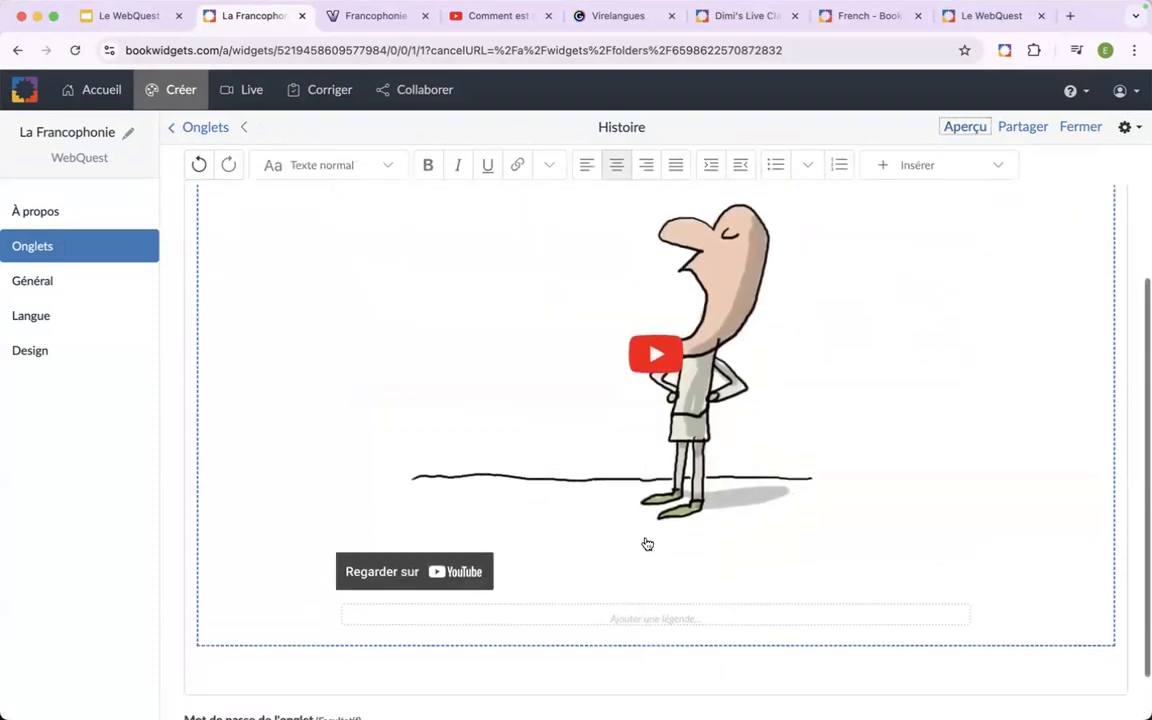
scroll(647, 544, up, 4)
drag(302, 264, 448, 265)
click(72, 246)
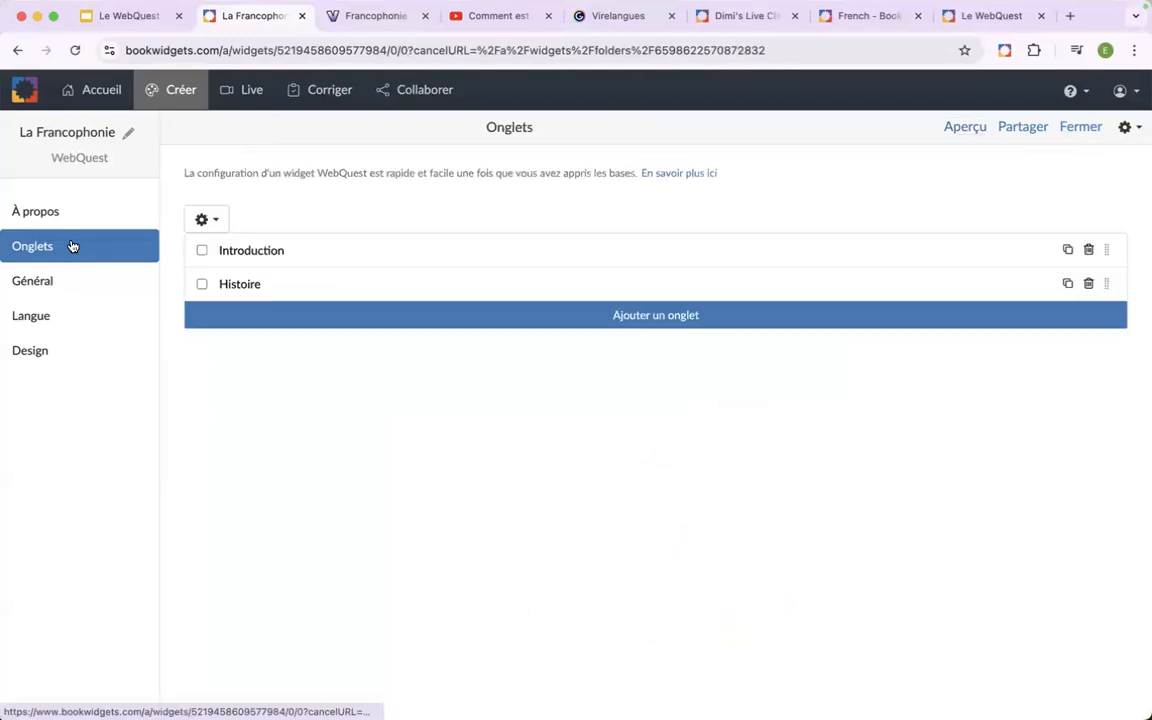
click(333, 325)
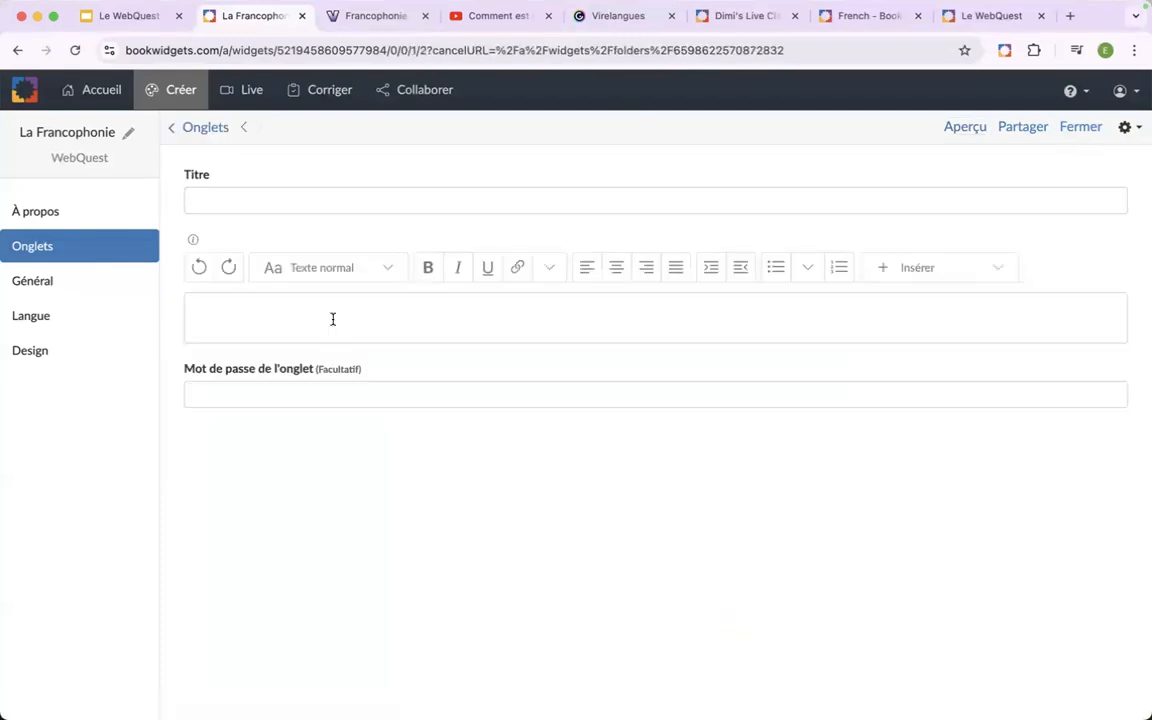
click(304, 205)
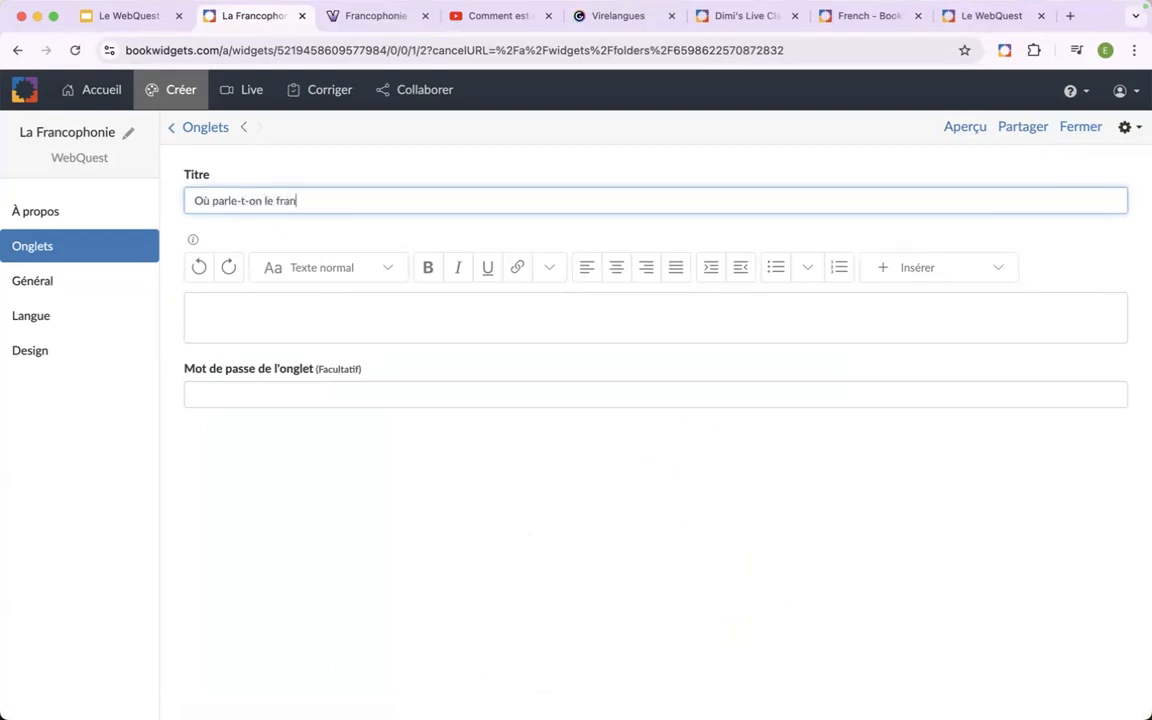
click(349, 150)
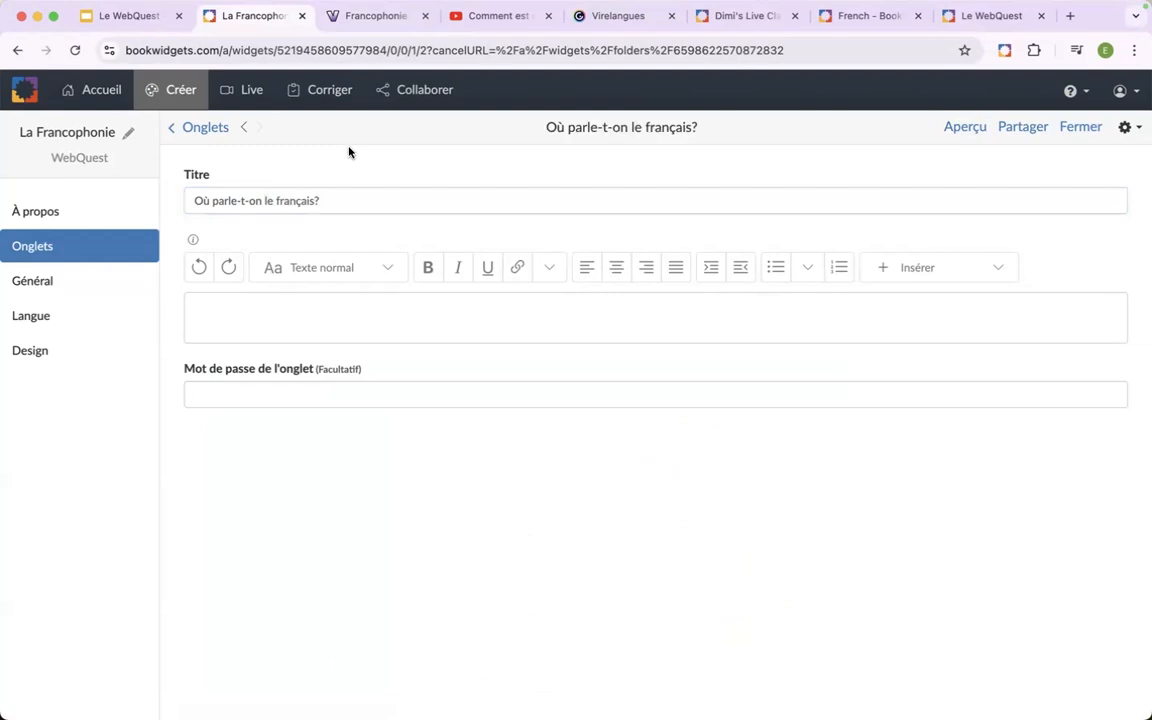
Link the words "passez à l'onglet suivant" in the Histoire tab to the internal tab "Où parle-t-on le français?".
click(242, 132)
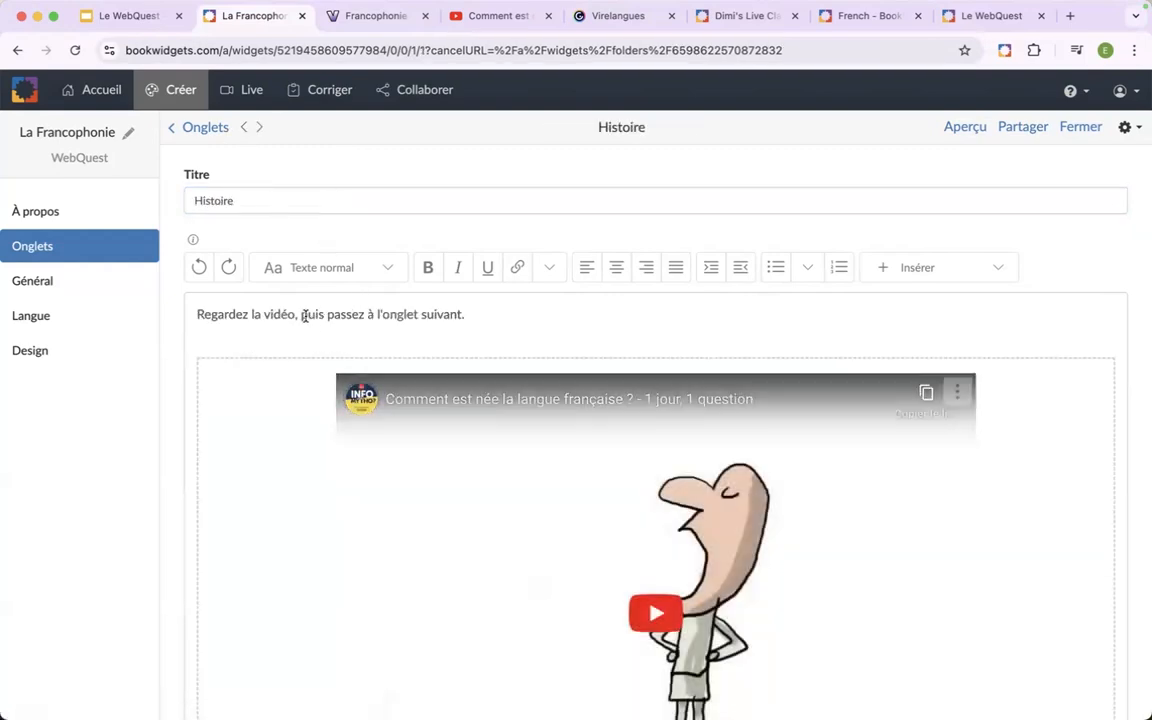
drag(329, 318, 457, 316)
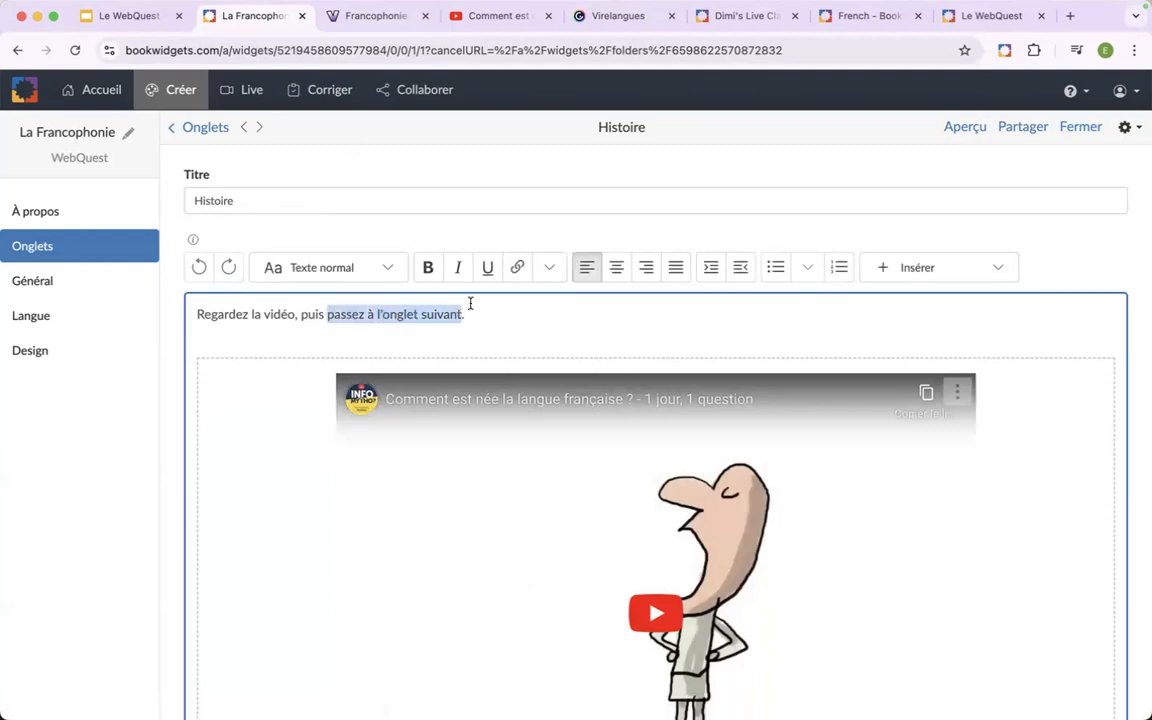
click(517, 267)
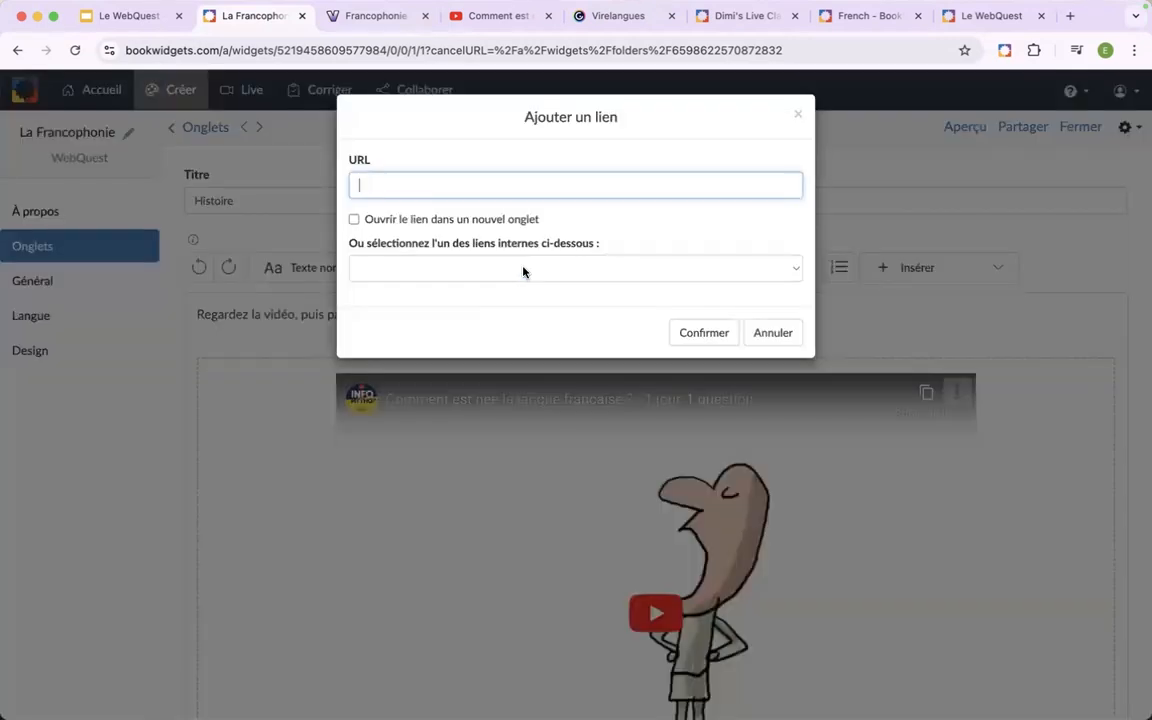
click(487, 267)
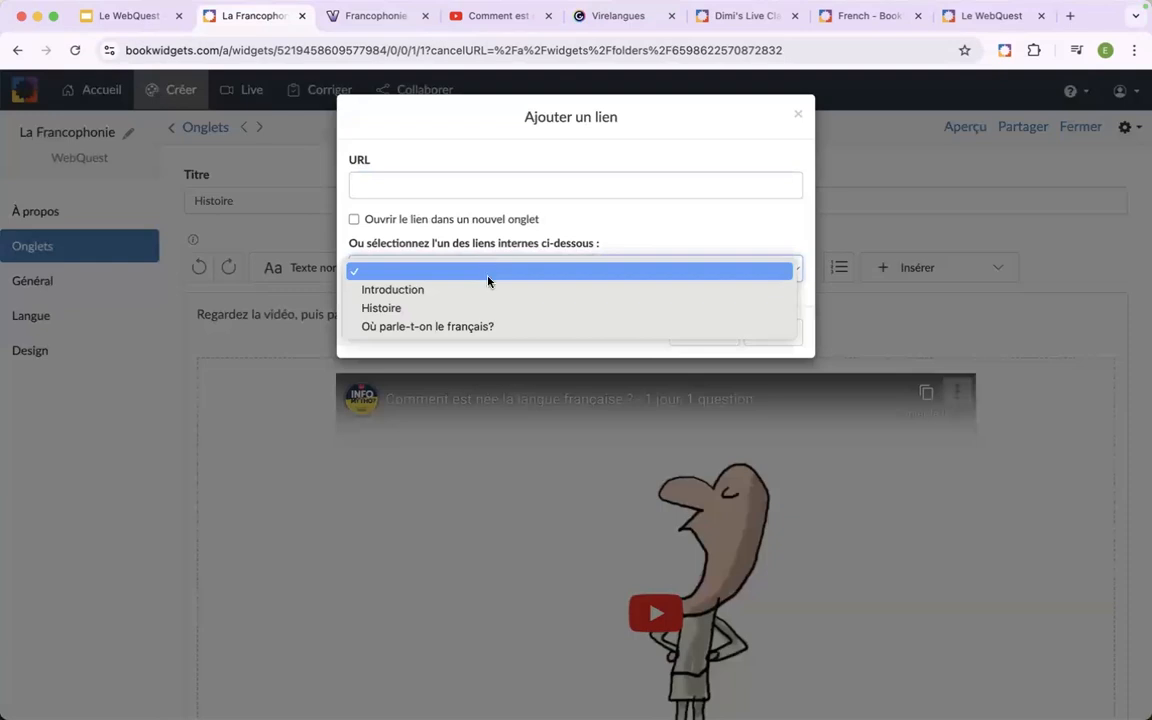
click(506, 328)
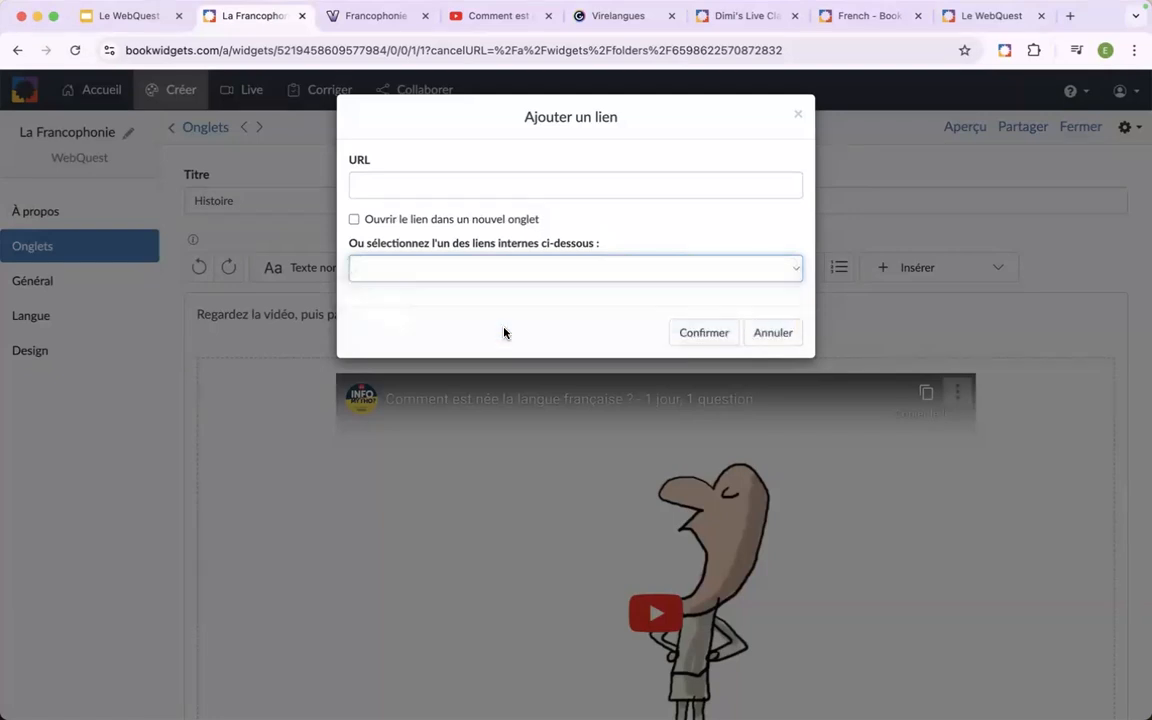
click(703, 336)
click(643, 333)
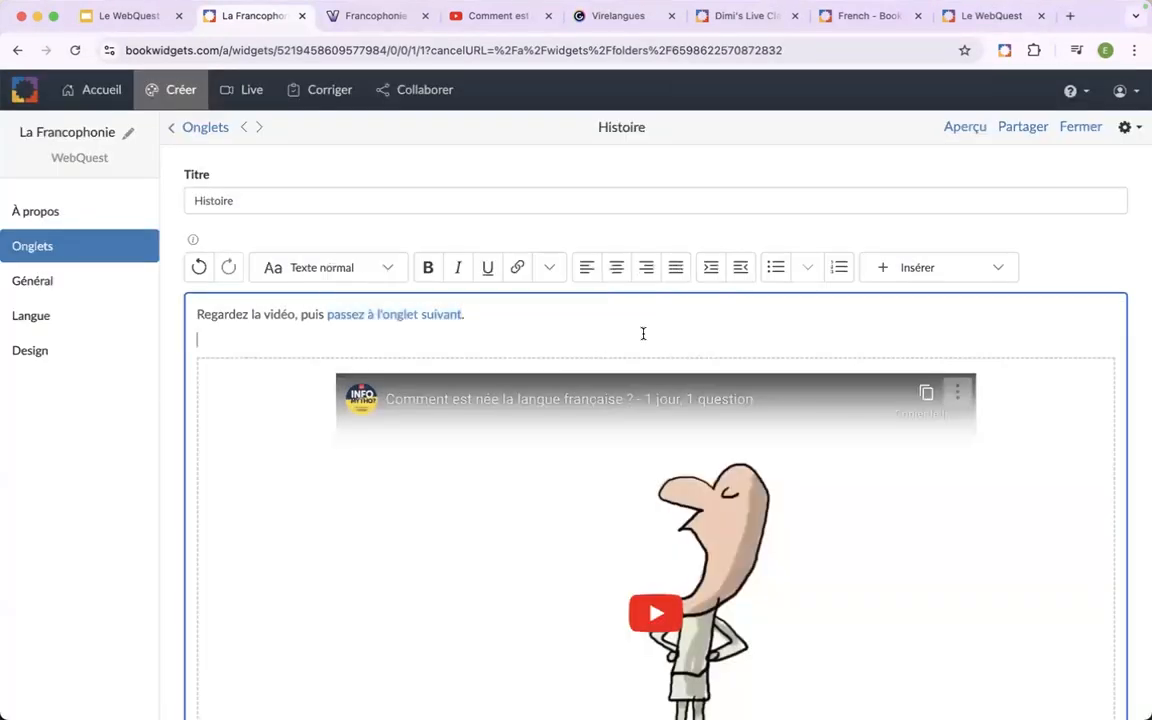
Preview the WebQuest in student view, test the Histoire tab's "passez à l'onglet suivant" link, and close the preview.
click(955, 126)
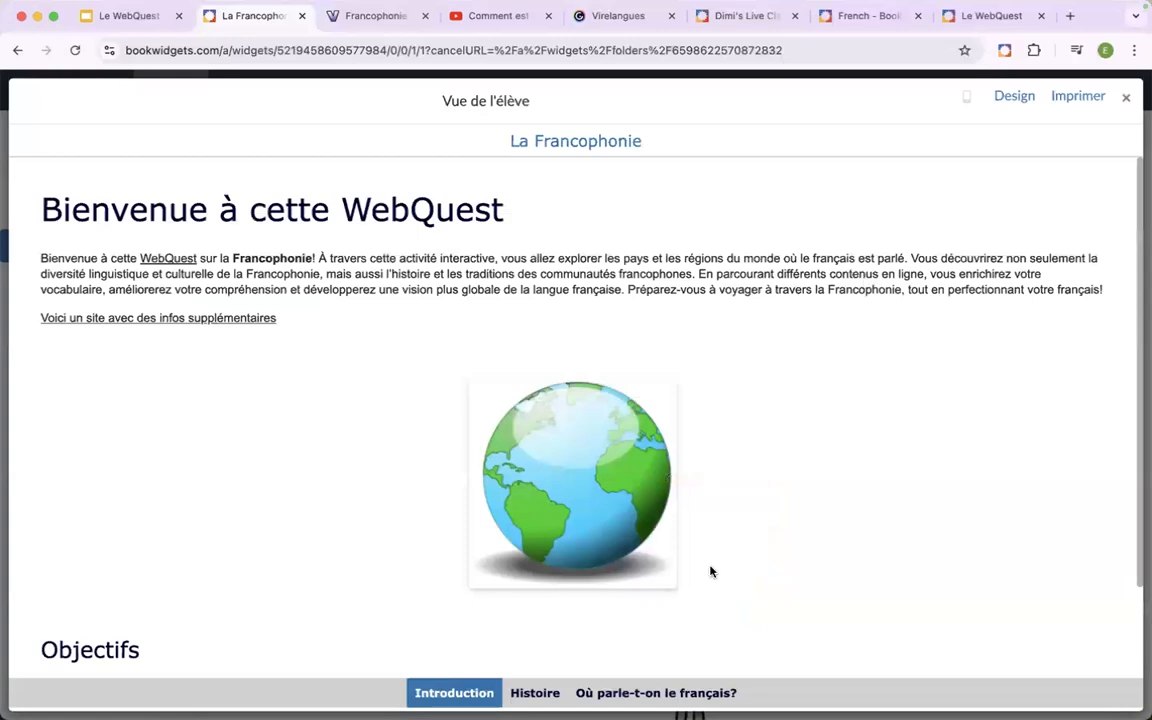
click(535, 692)
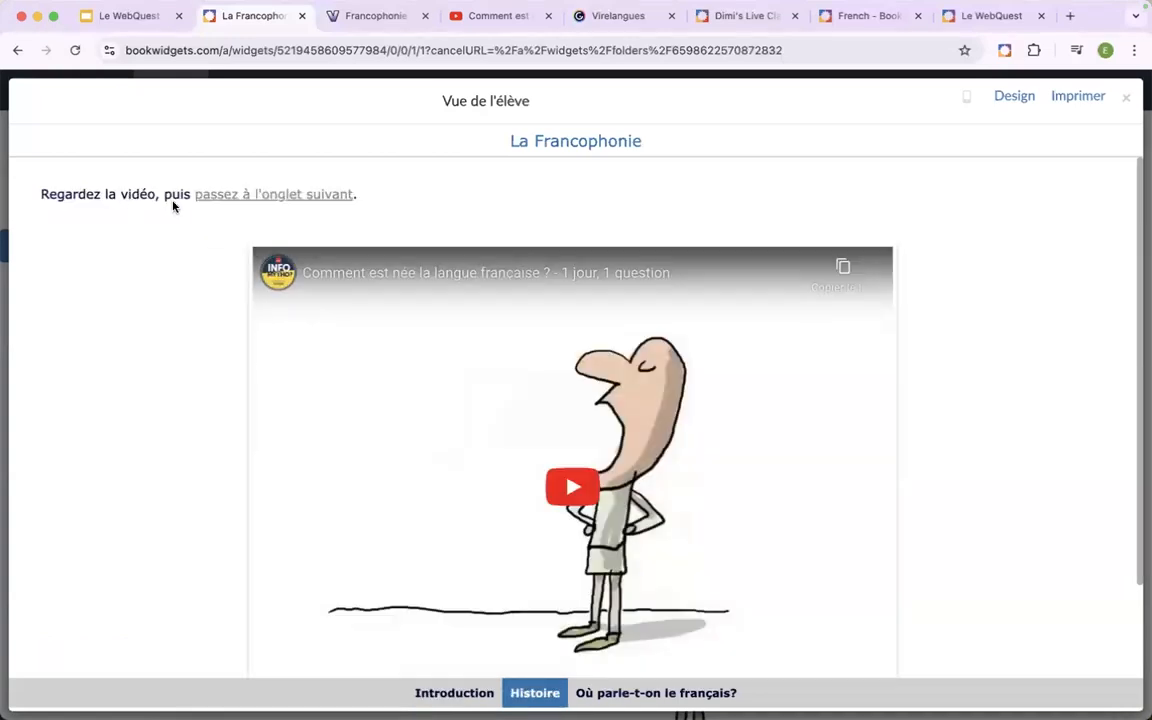
click(232, 196)
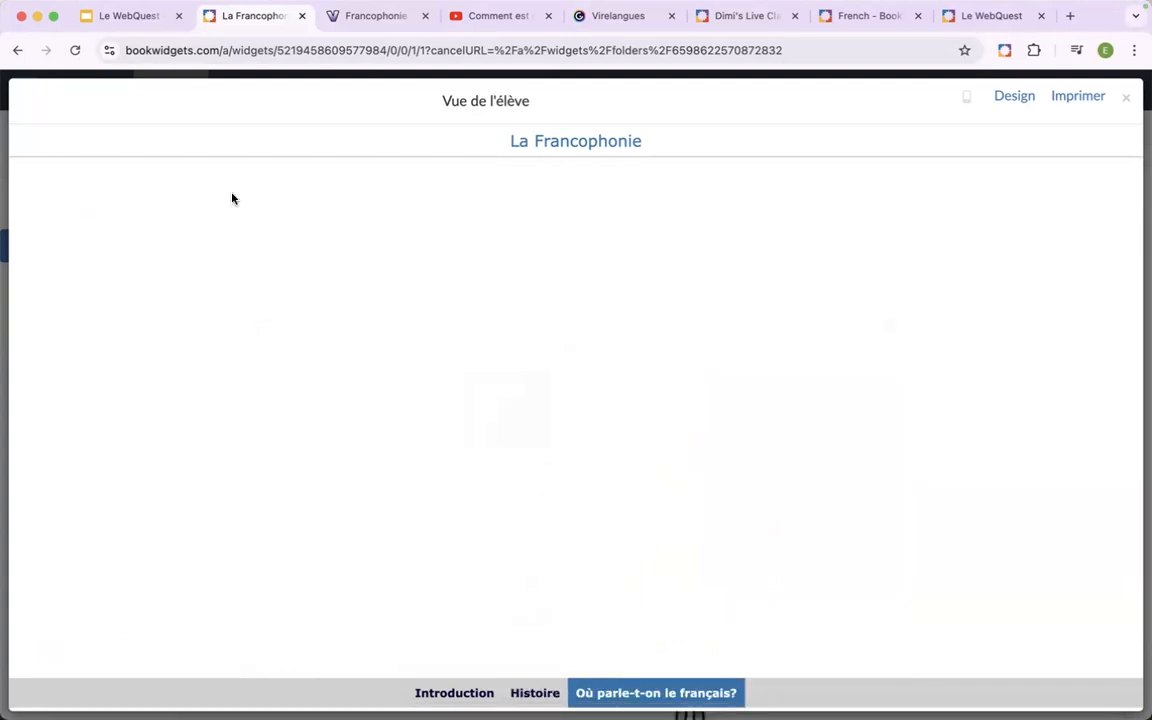
click(535, 693)
click(638, 695)
click(1128, 101)
In the "Où parle-t-on le français?" tab, write "Faites les activités dans l'ordre proposé." followed by blank lines.
scroll(420, 352, down, 2)
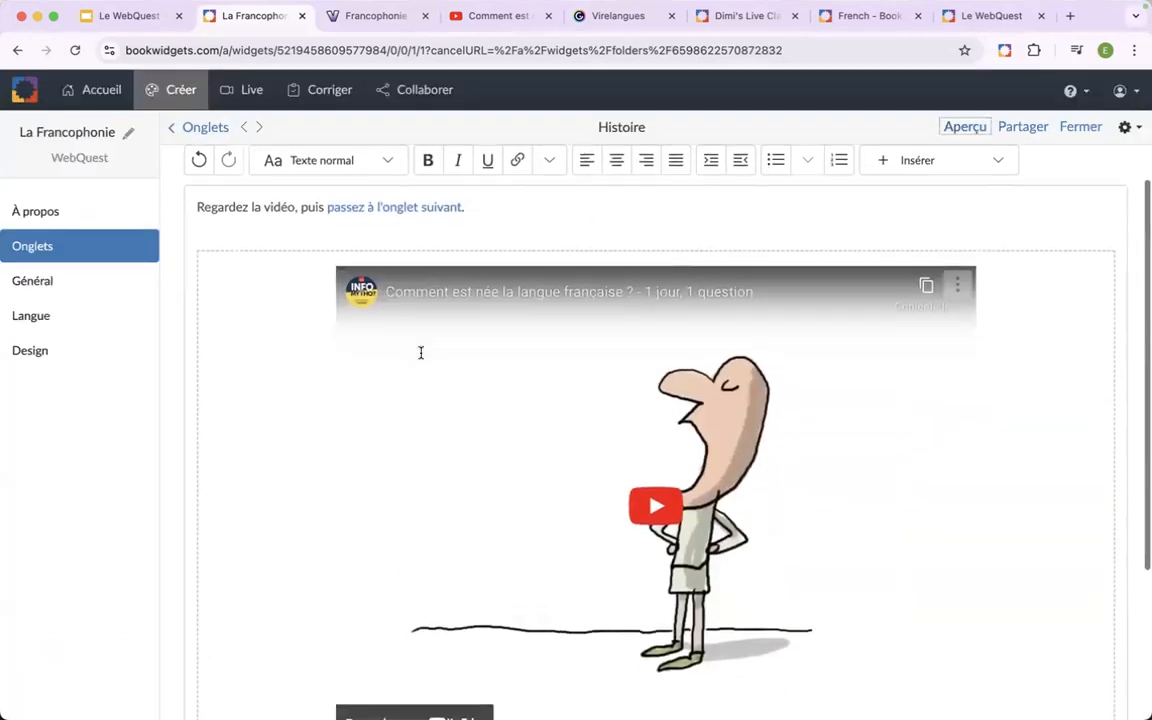
click(260, 127)
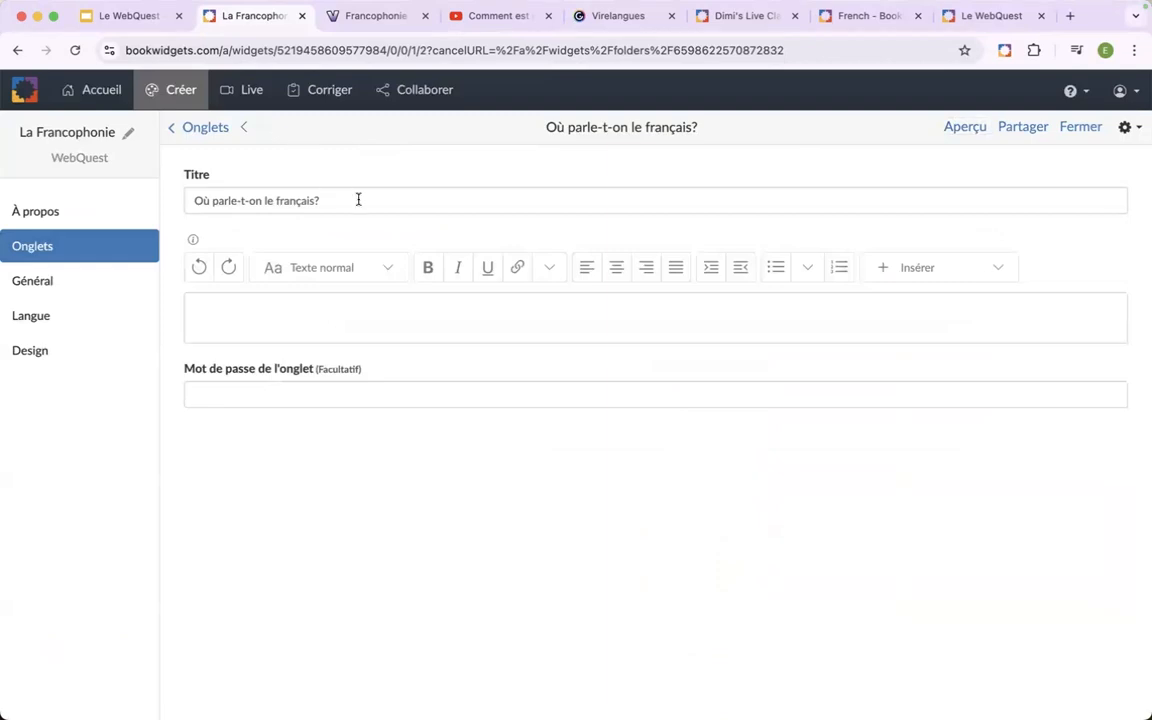
click(358, 306)
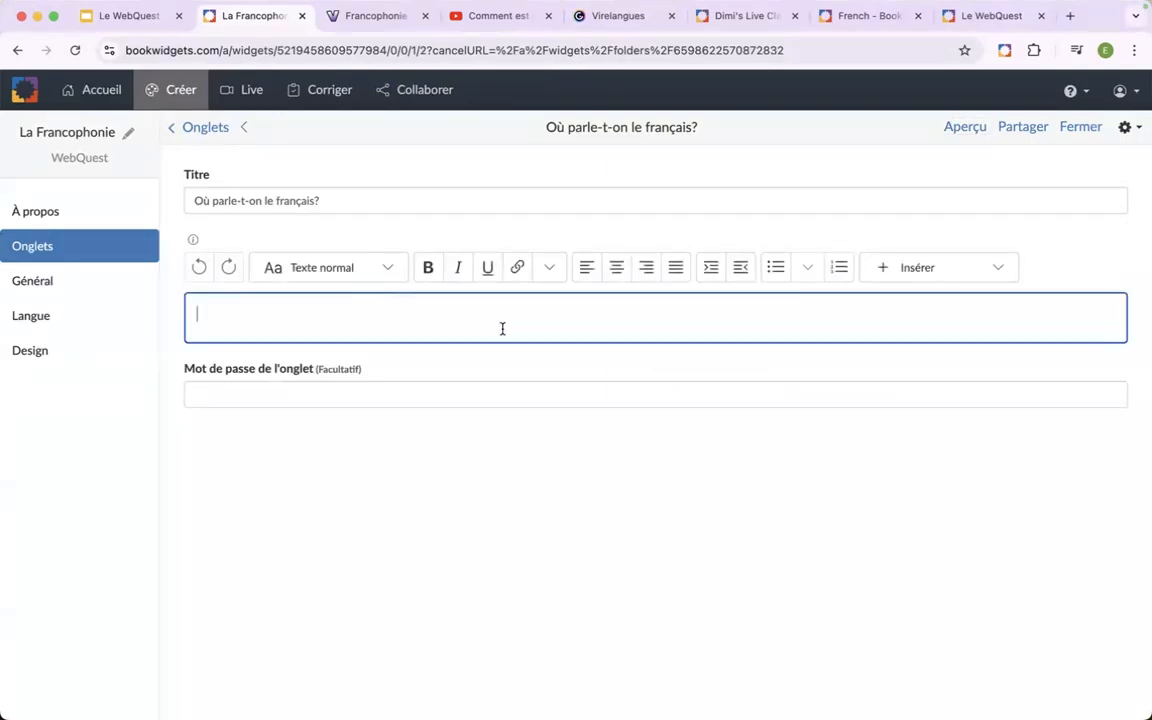
key(Return)
click(408, 308)
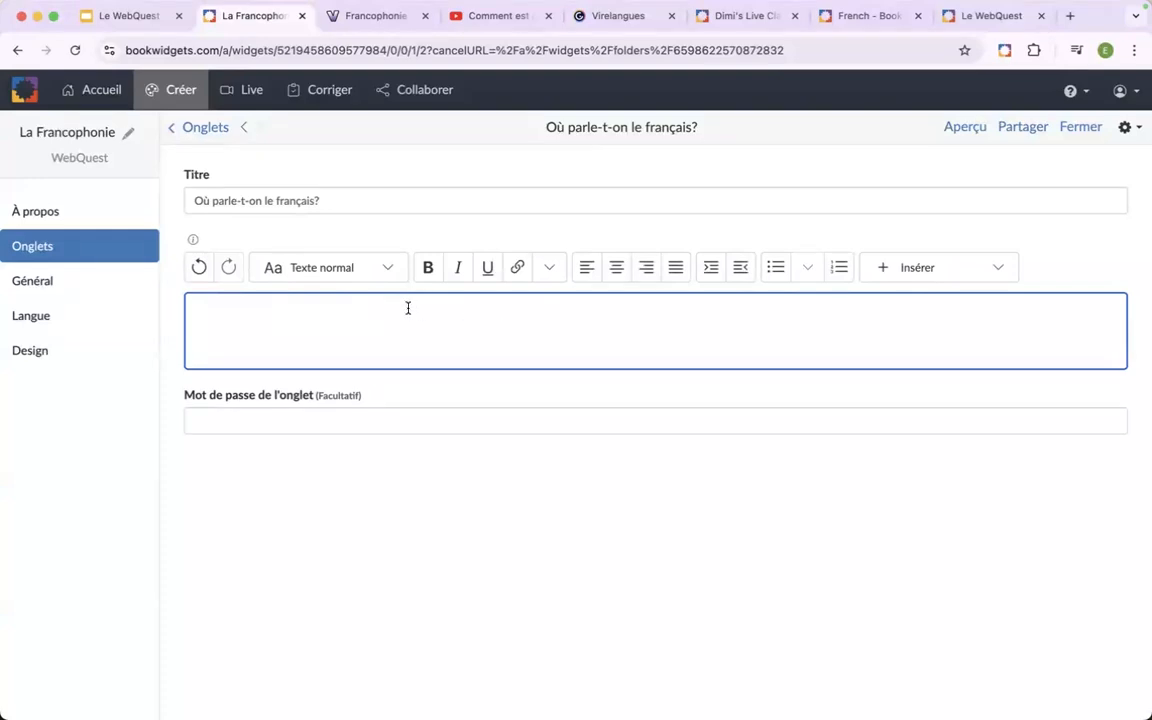
text(Faites)
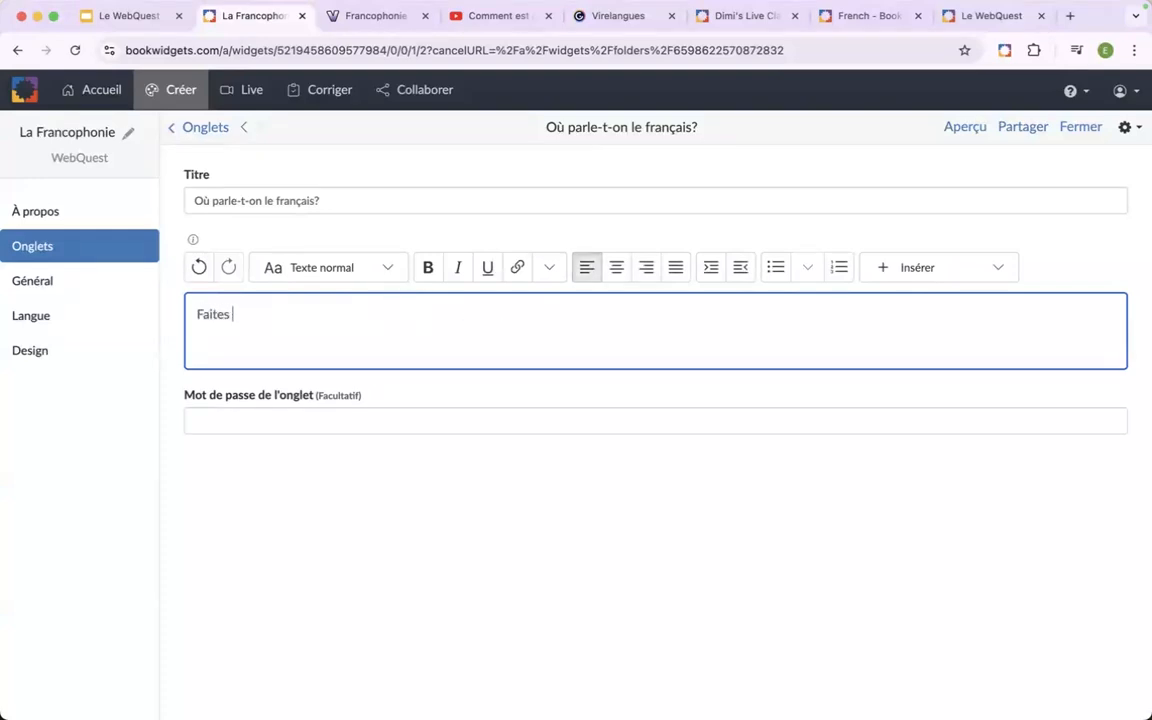
text( les activités dans l)
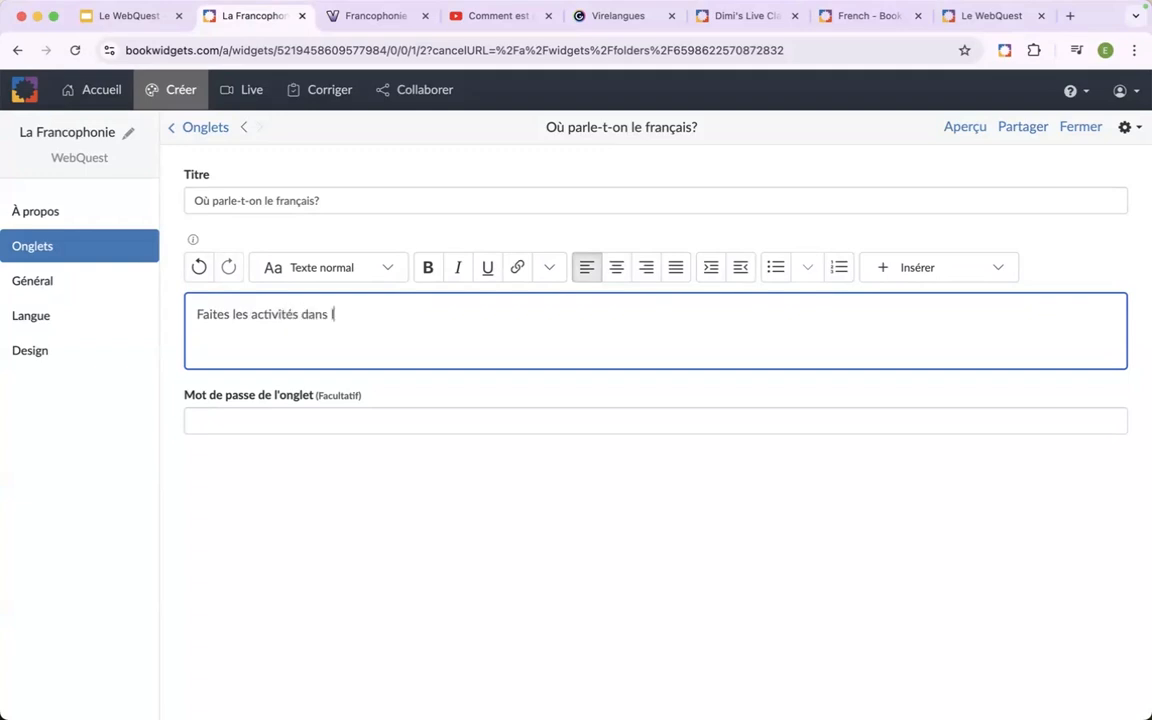
text('ordreproposé)
click(365, 314)
click(440, 317)
key(Return)
key(Return)
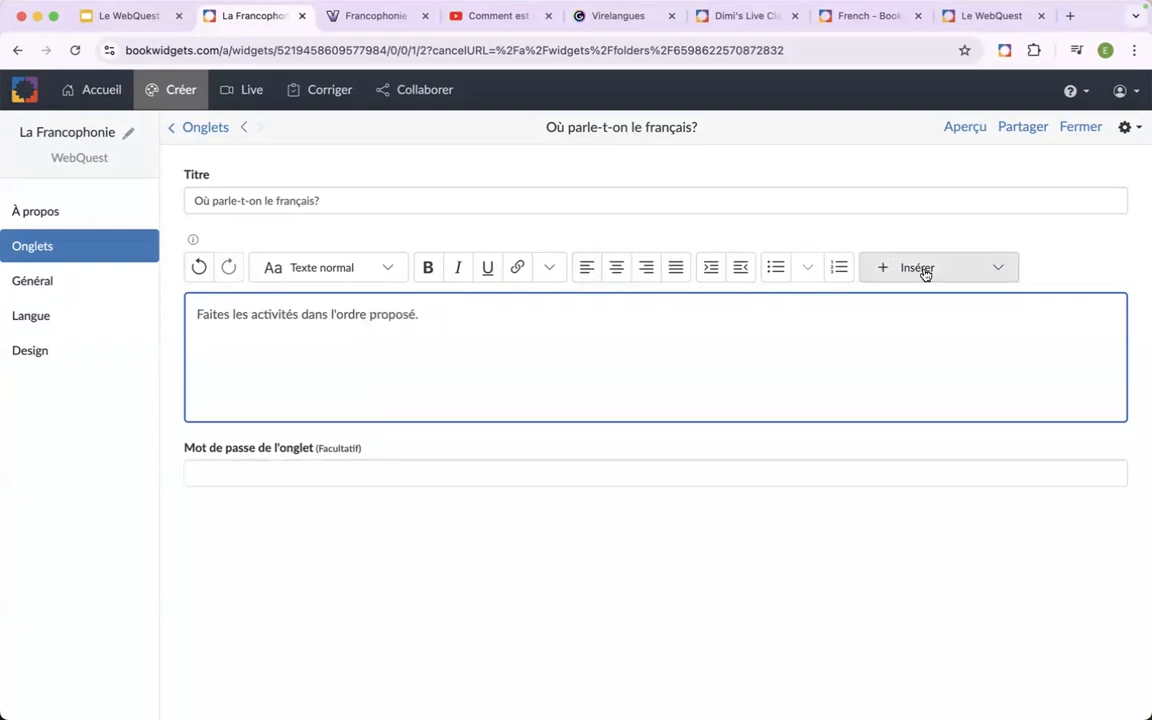
Insert the video quiz widget "Parle-t-on français ailleurs dans le monde ?" from the "WebQuest - La Francophonie" folder below the instruction.
click(926, 270)
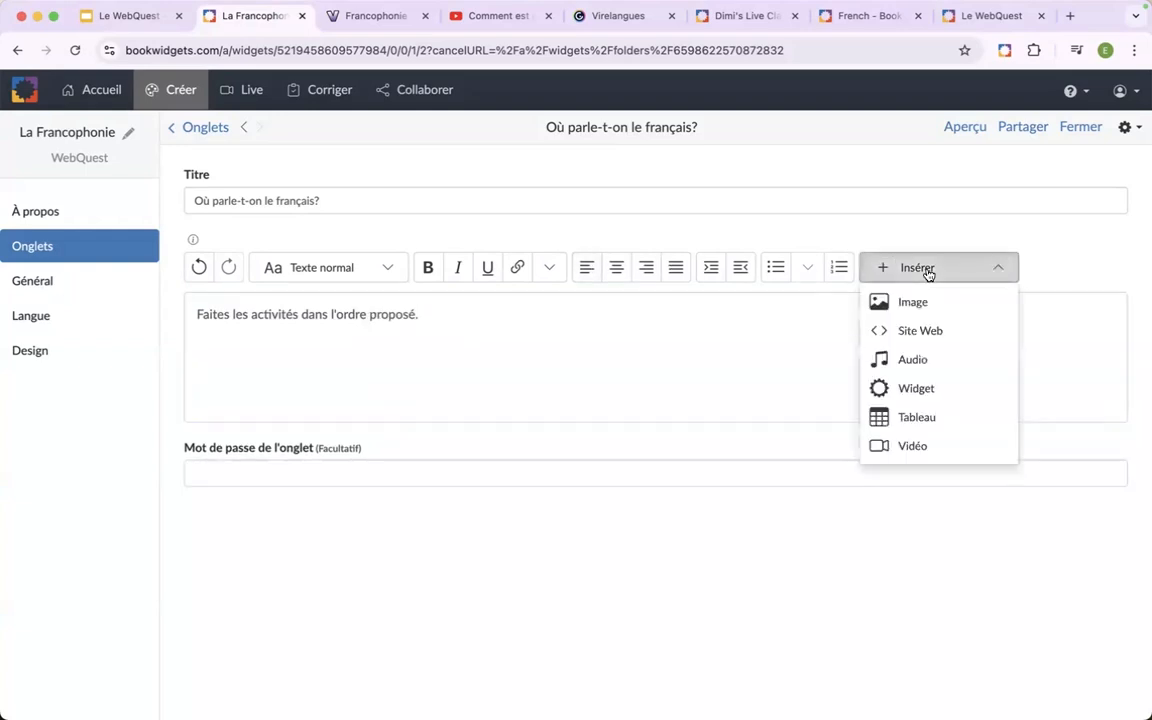
click(920, 394)
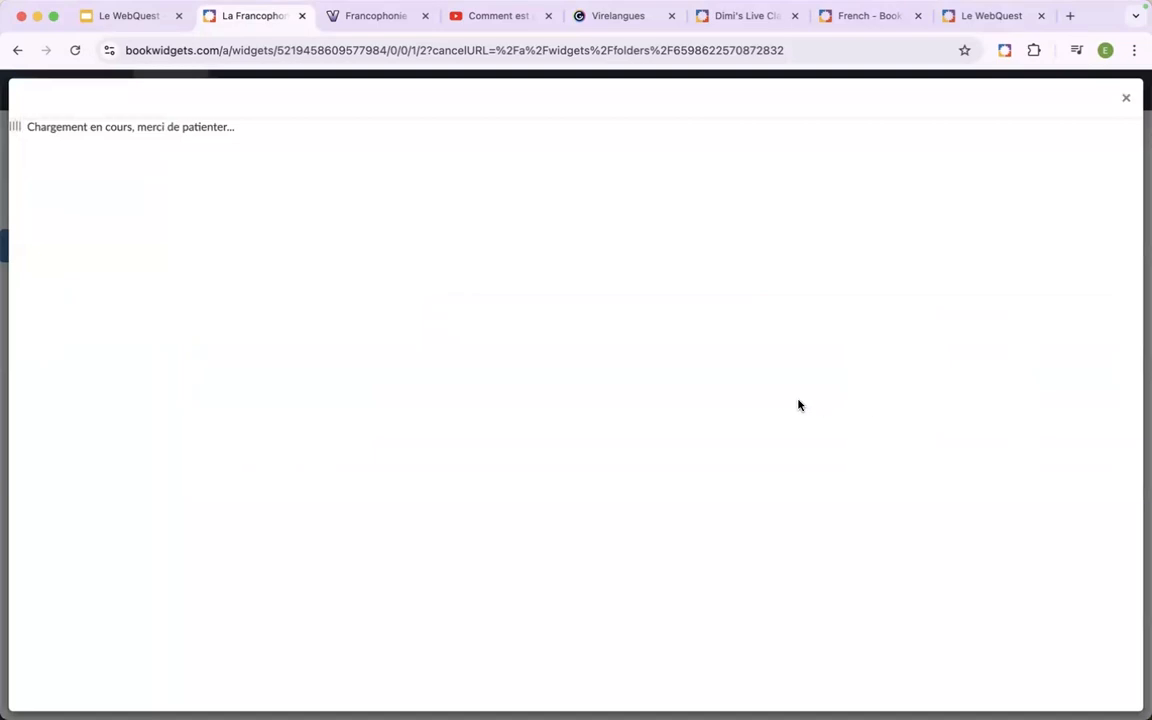
click(416, 265)
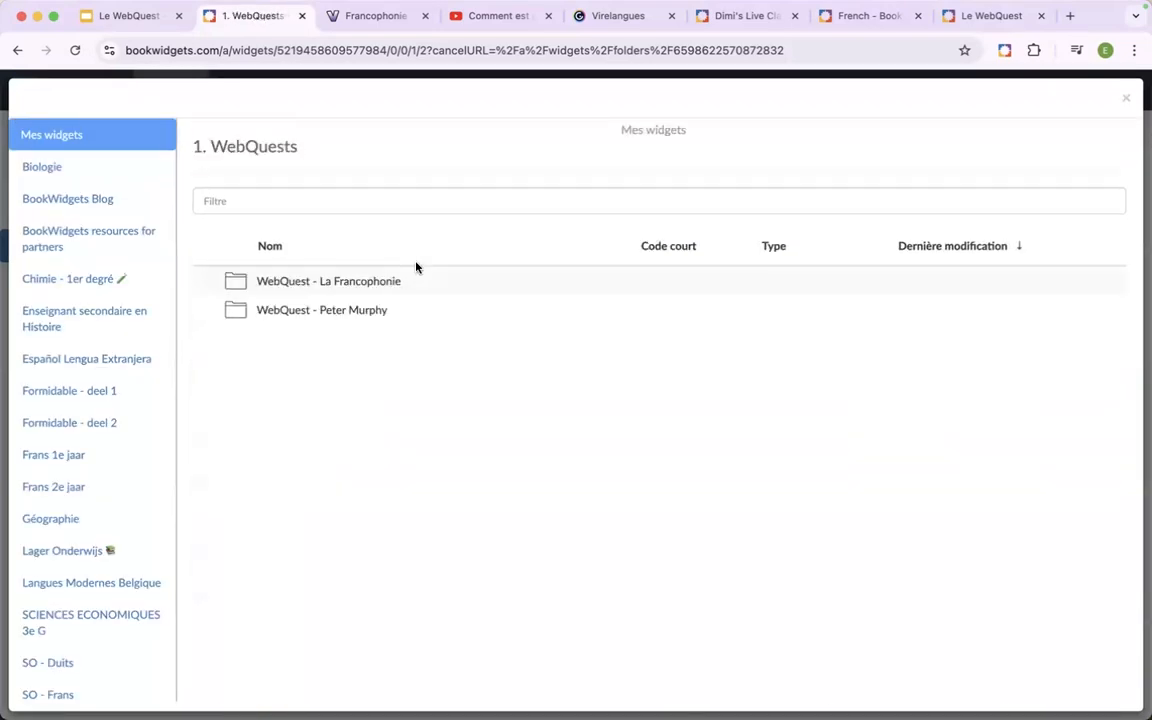
click(420, 287)
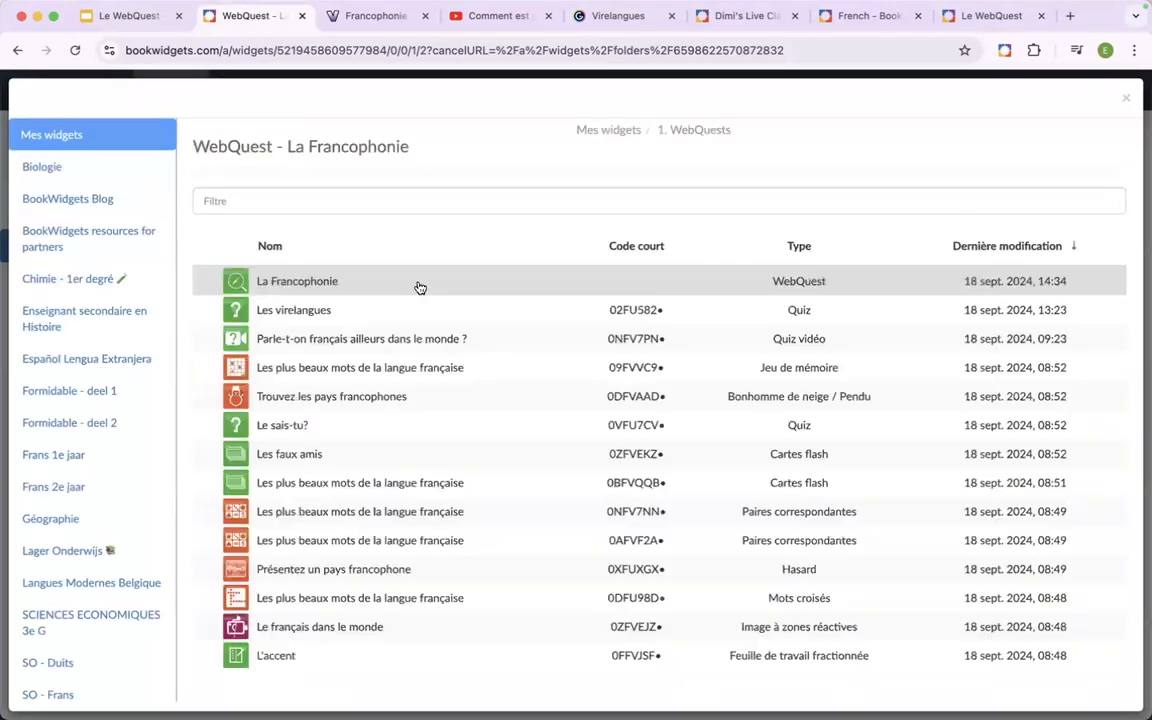
scroll(413, 397, down, 2)
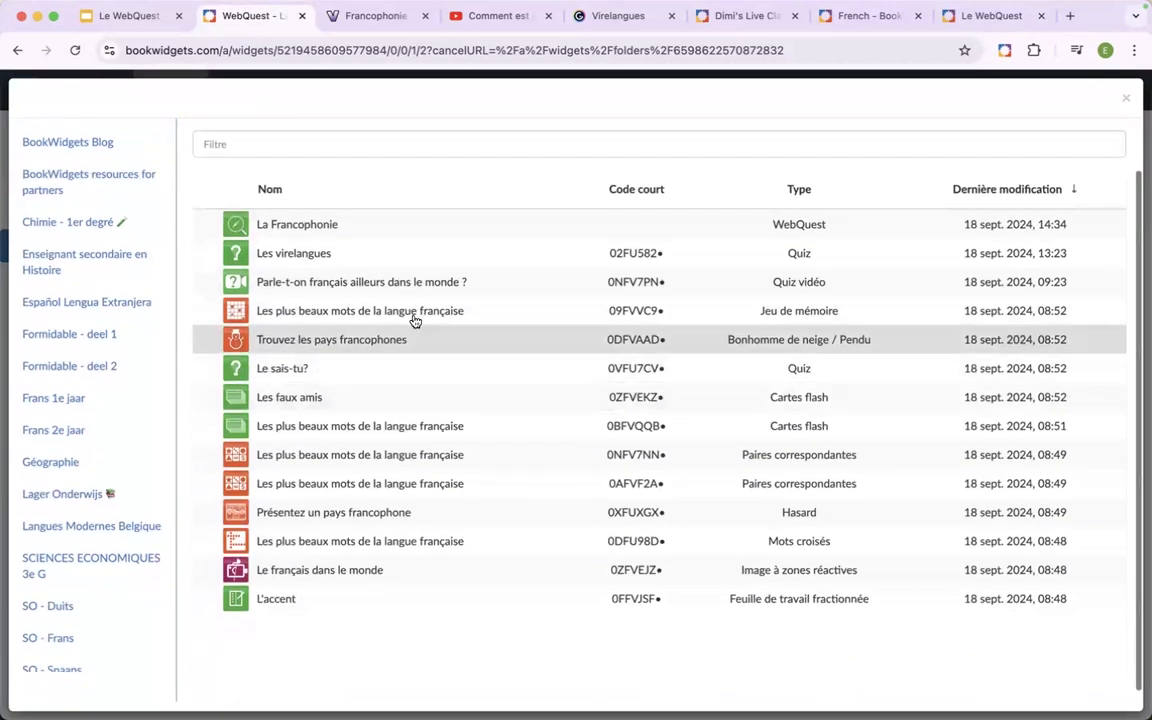
click(513, 292)
Insert the hotspot image widget "Le français dans le monde" below the video quiz.
scroll(550, 362, down, 5)
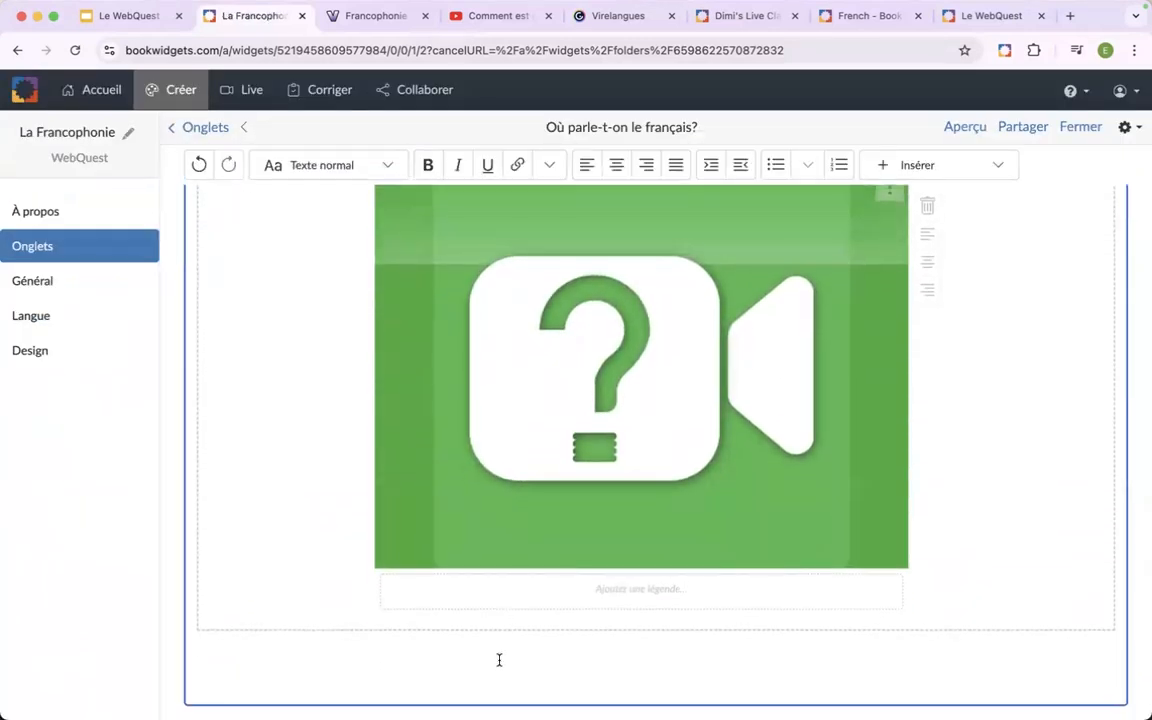
click(999, 169)
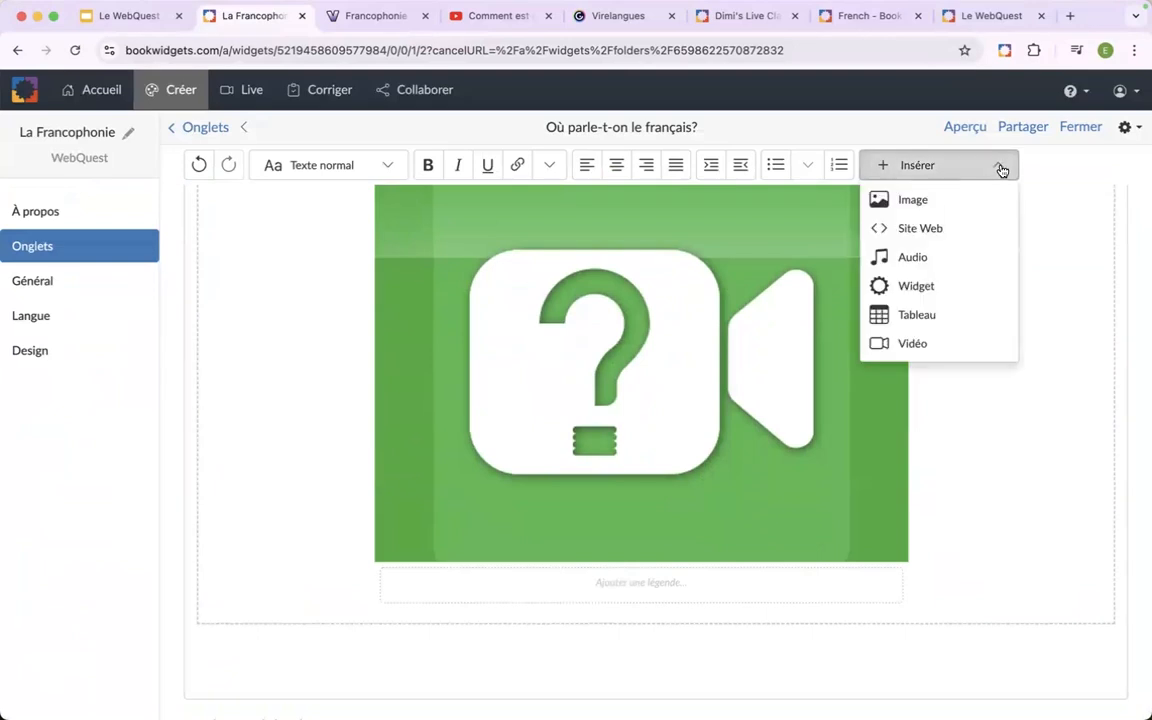
click(922, 290)
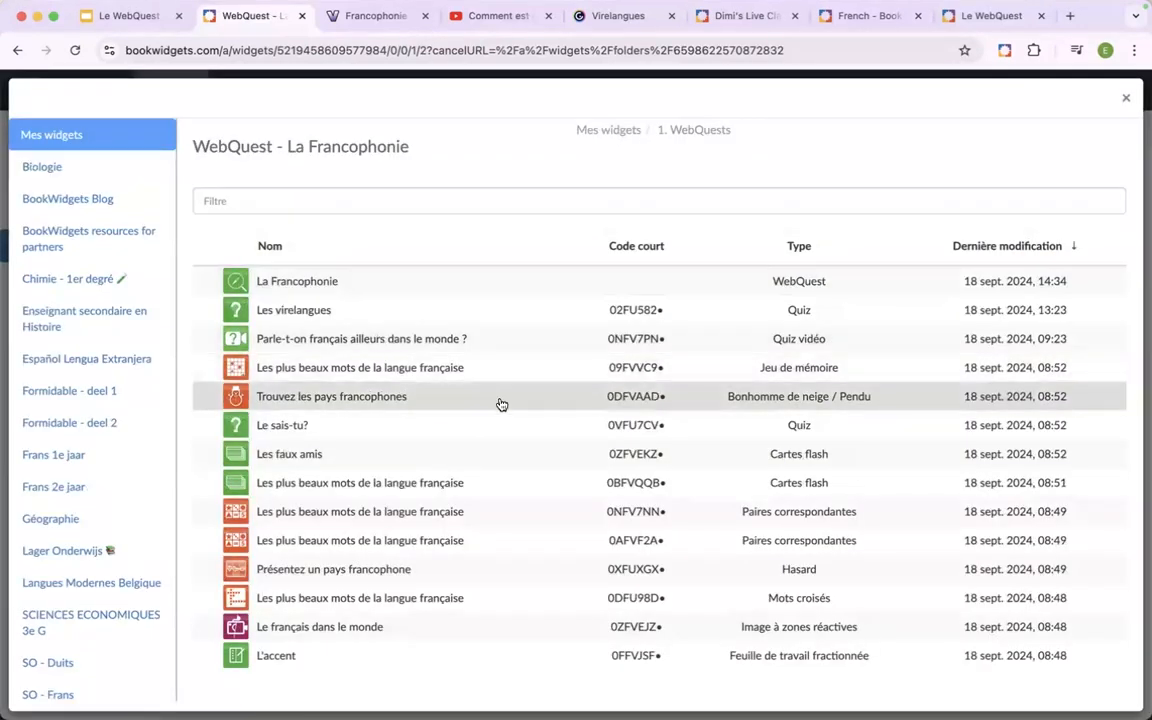
scroll(502, 404, down, 1)
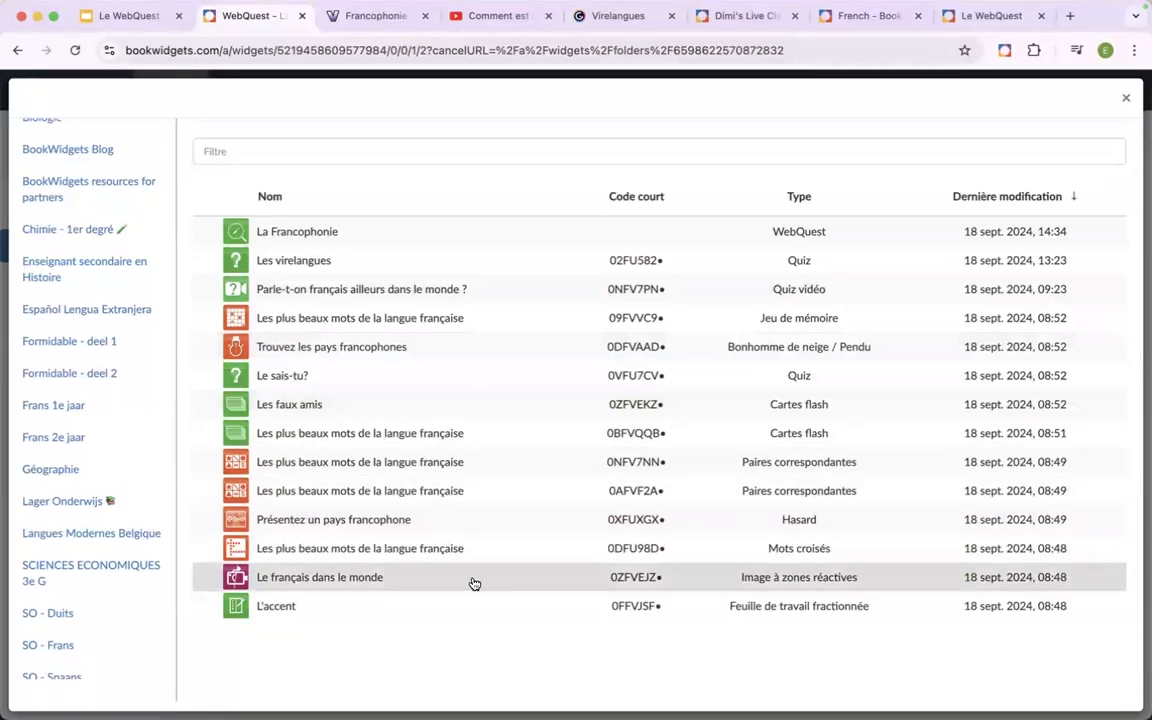
click(474, 583)
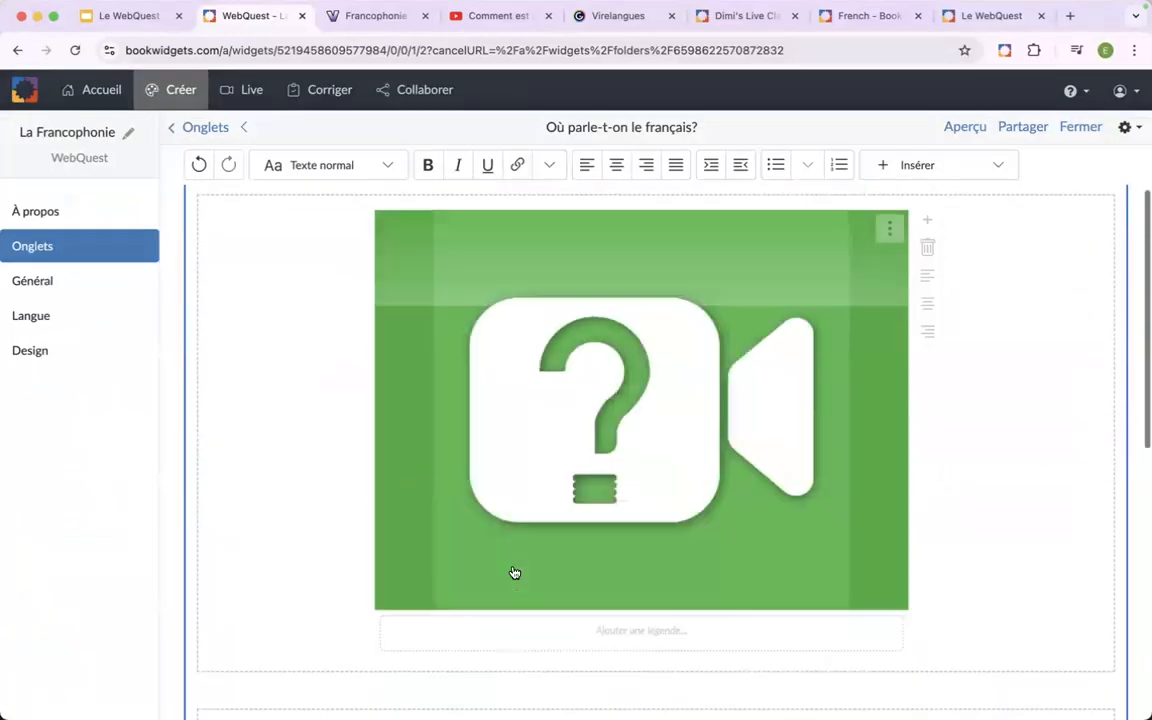
Preview the WebQuest in student view and examine the two embedded widgets in the "Où parle-t-on le français?" tab.
click(965, 128)
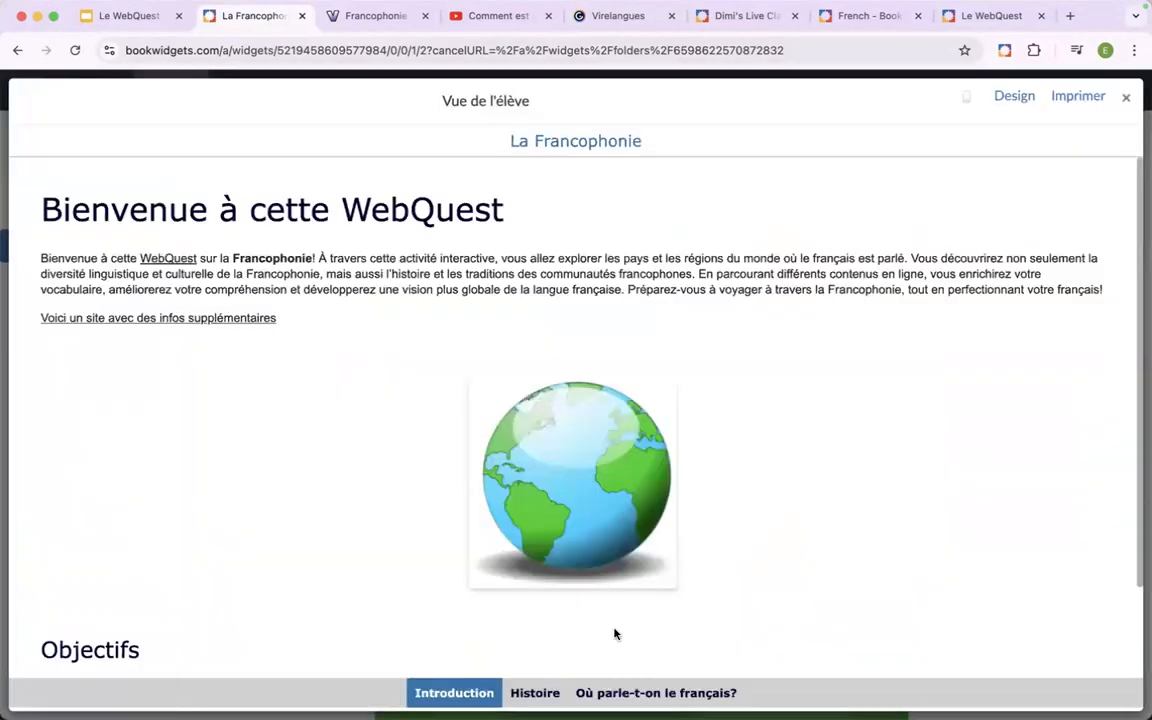
click(630, 692)
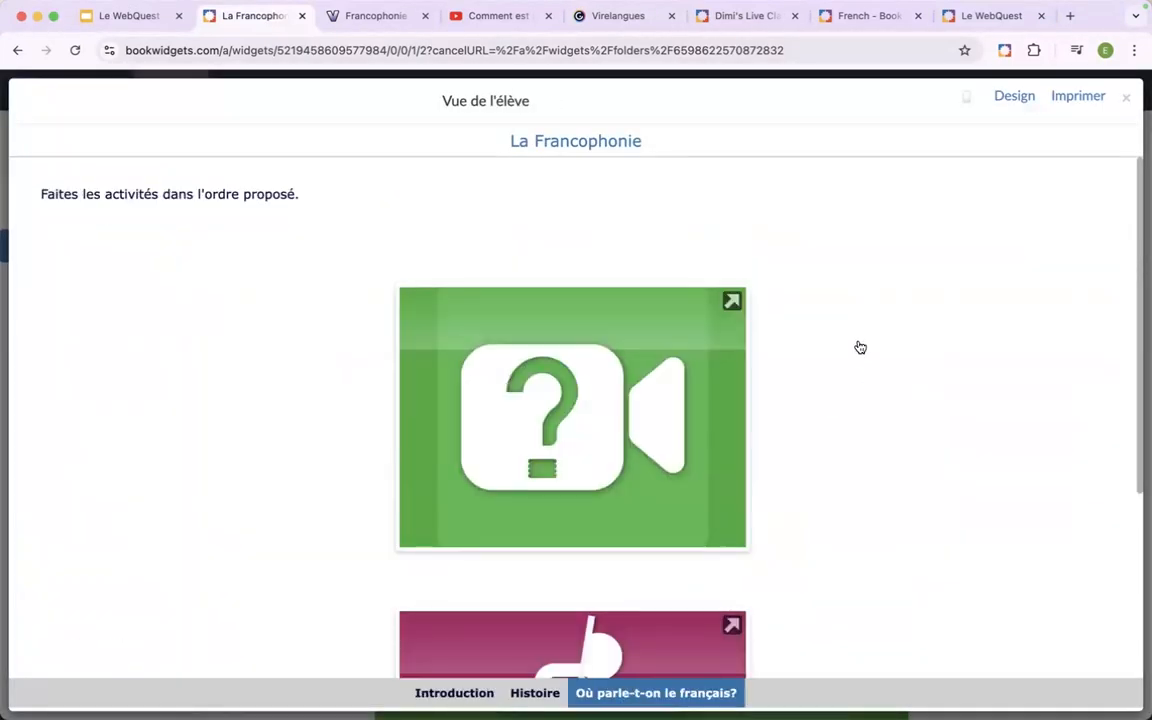
scroll(860, 347, down, 3)
scroll(860, 347, down, 3)
scroll(860, 347, up, 3)
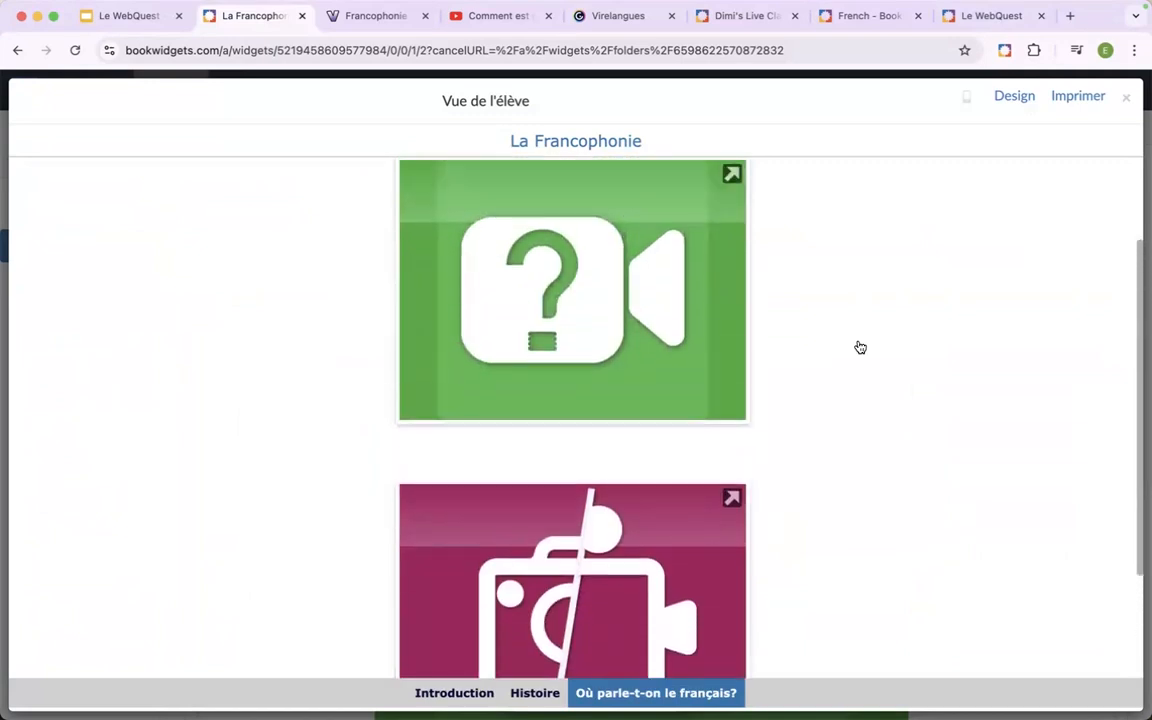
scroll(860, 347, up, 3)
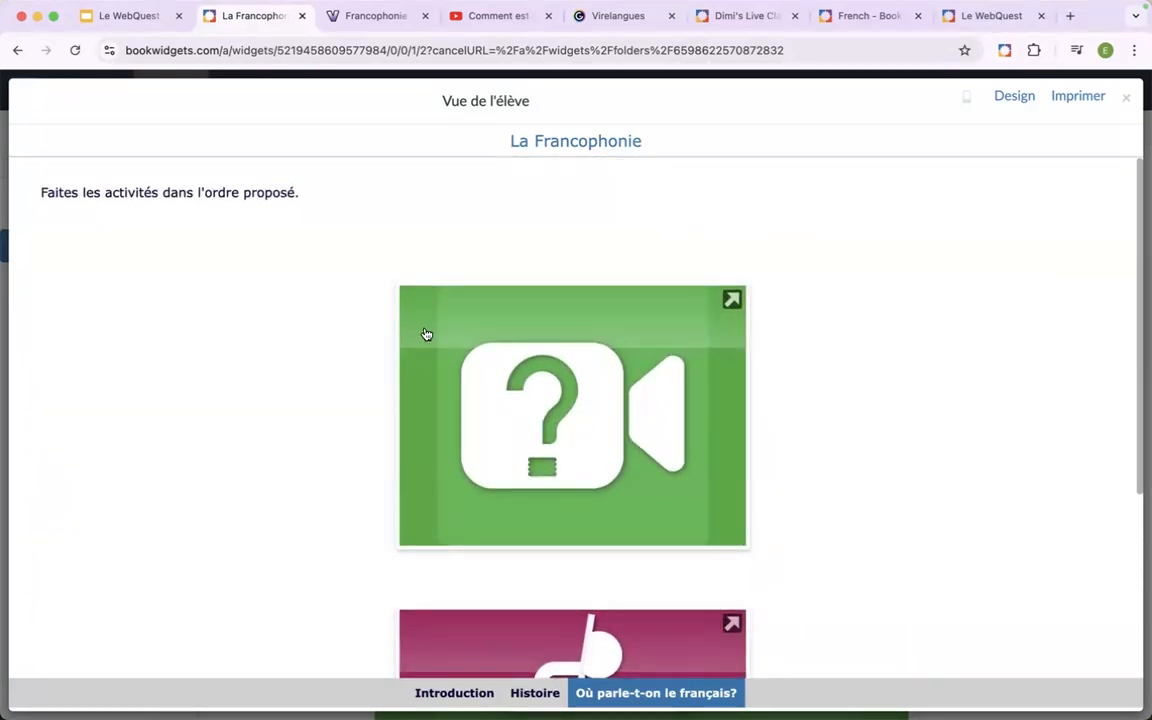
scroll(427, 357, down, 3)
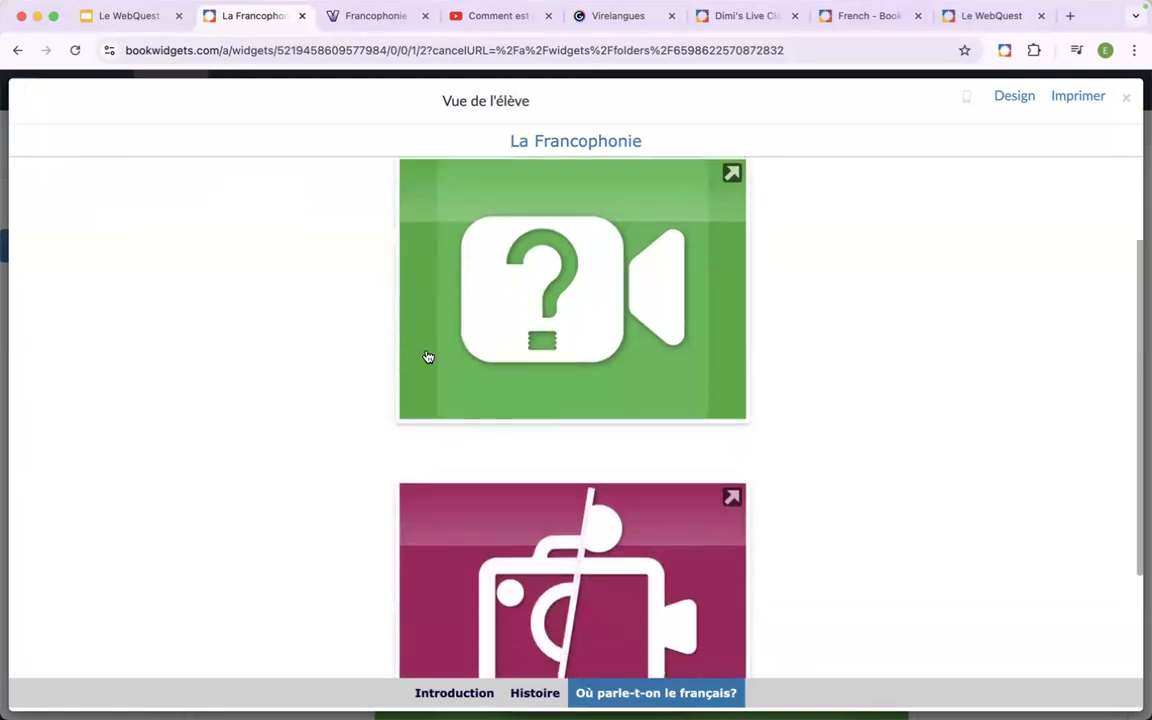
scroll(427, 357, up, 2)
Try the video quiz in the preview by playing it from 00:19 up to its first questions, and return to the WebQuest.
click(514, 357)
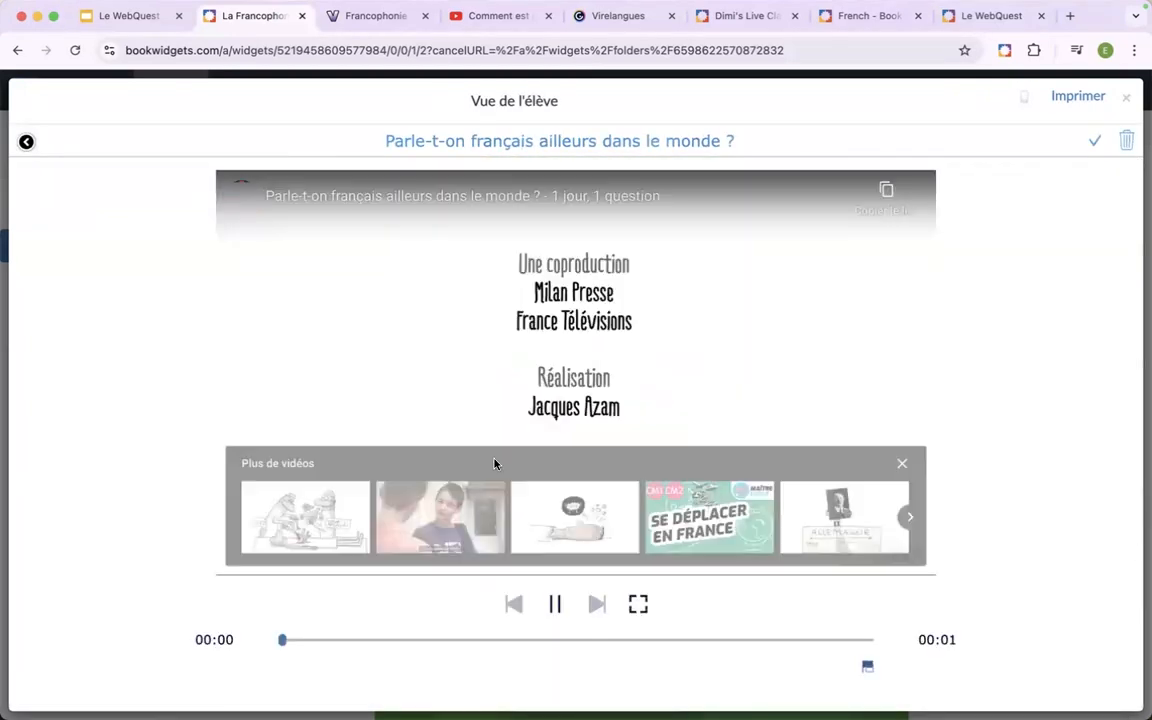
click(393, 641)
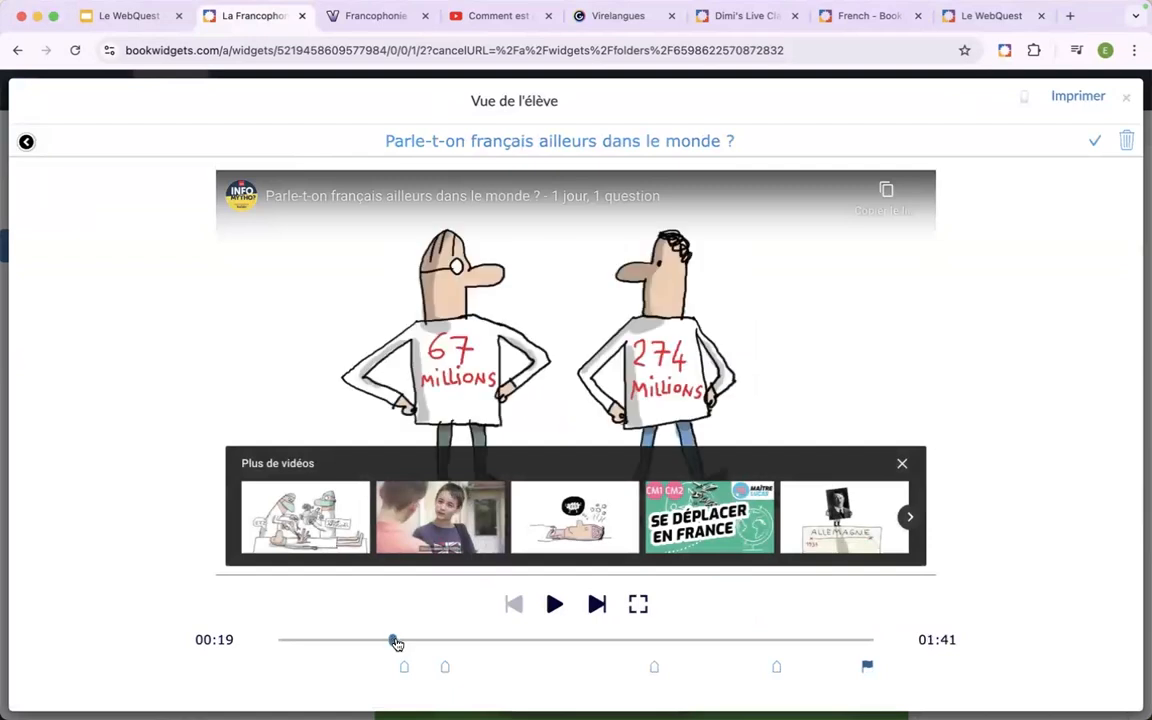
click(899, 465)
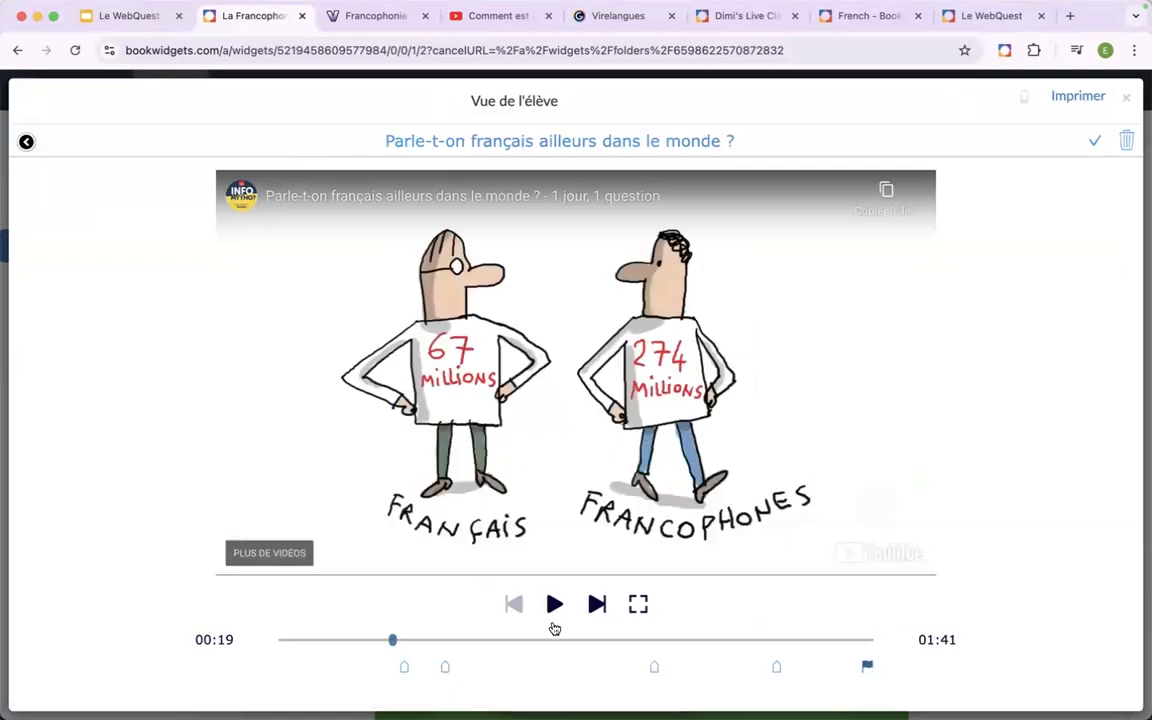
click(554, 617)
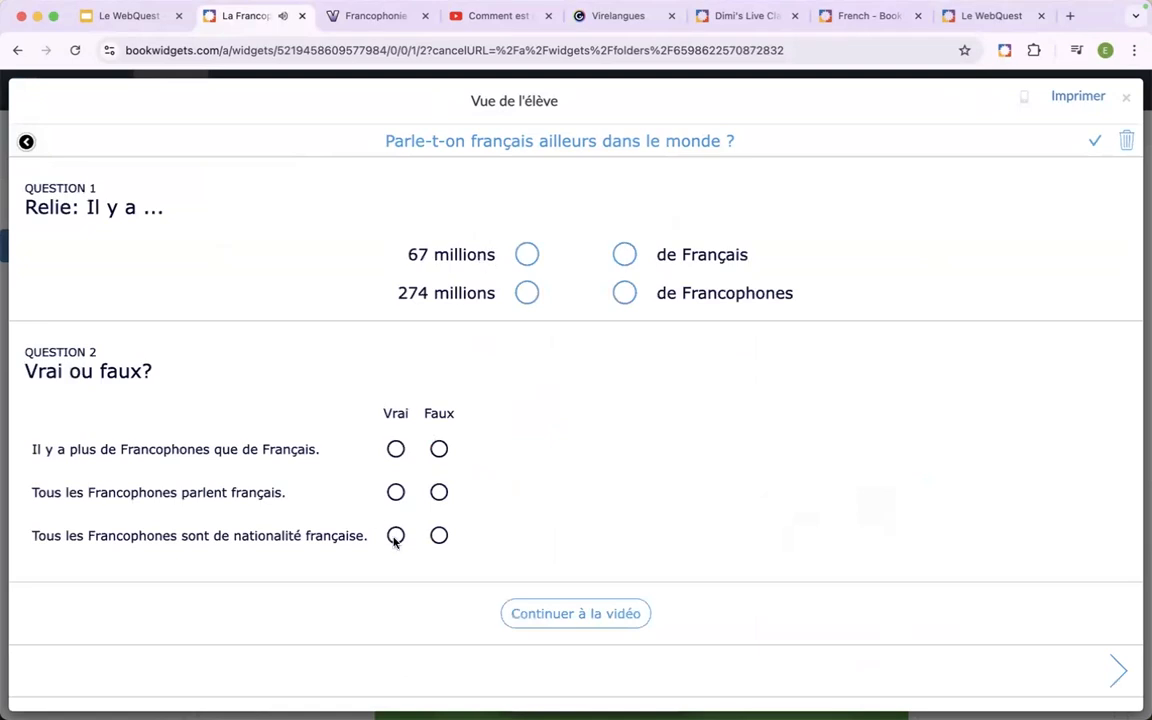
click(27, 144)
Open the hotspot image widget in the preview, dismiss its instructions, and view and close the video at the Québec hotspot.
scroll(321, 378, down, 3)
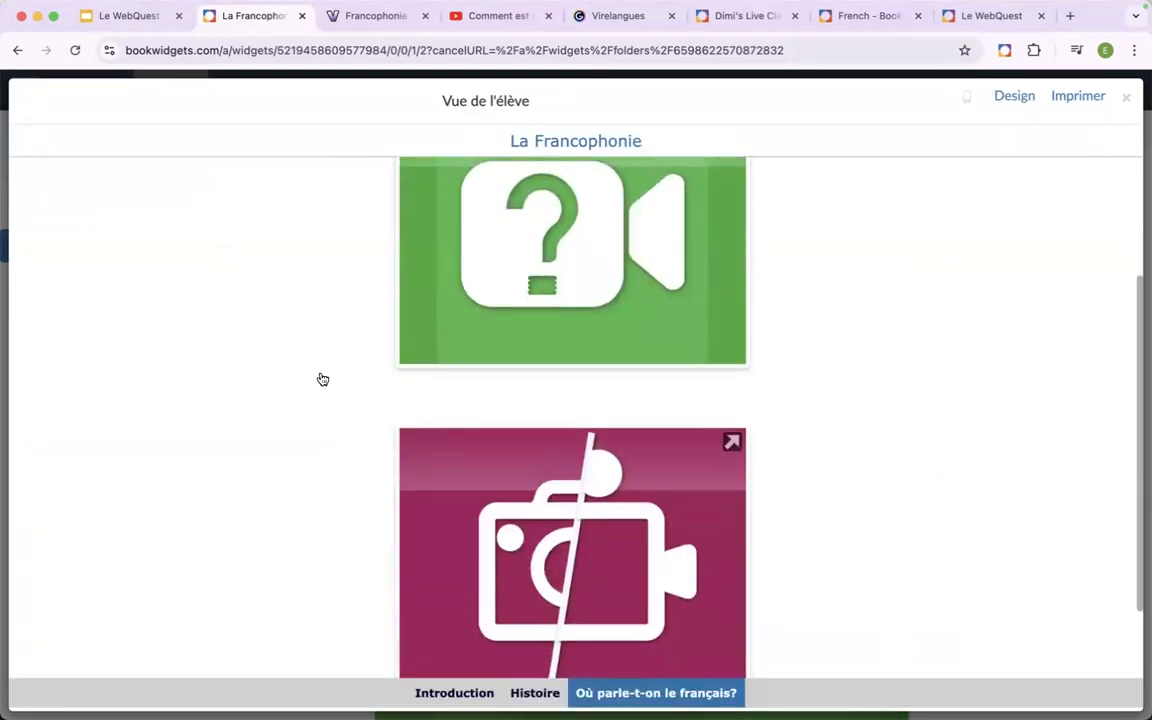
click(470, 435)
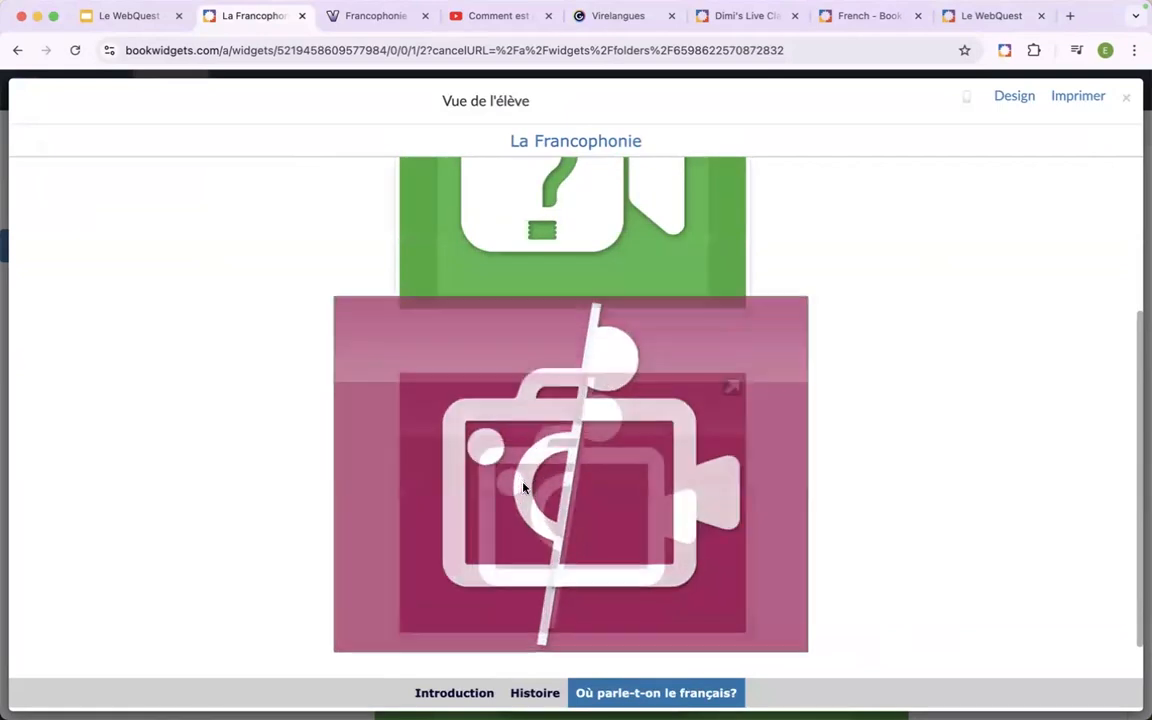
click(525, 489)
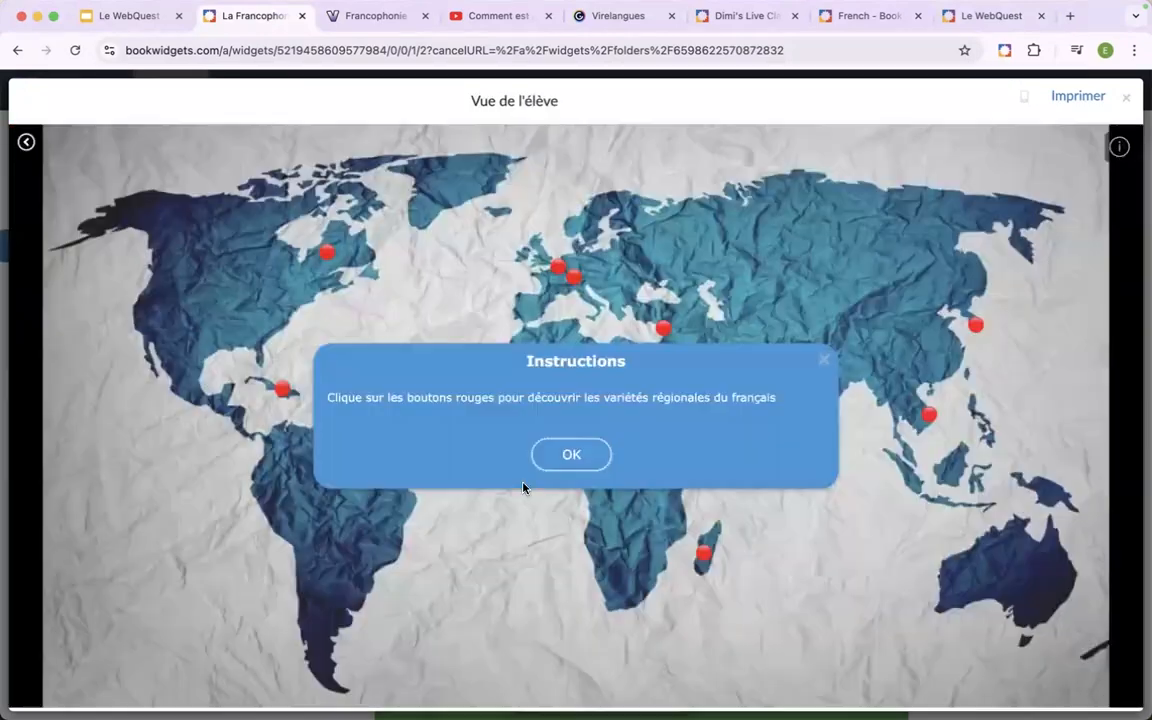
click(567, 457)
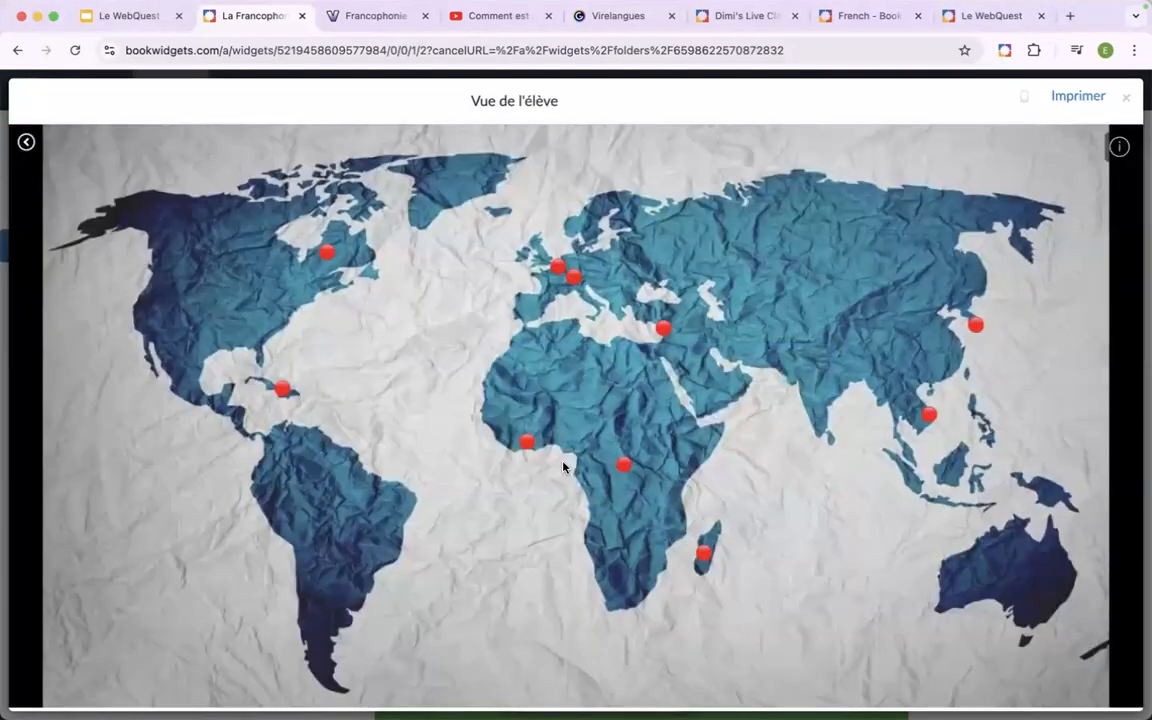
click(328, 255)
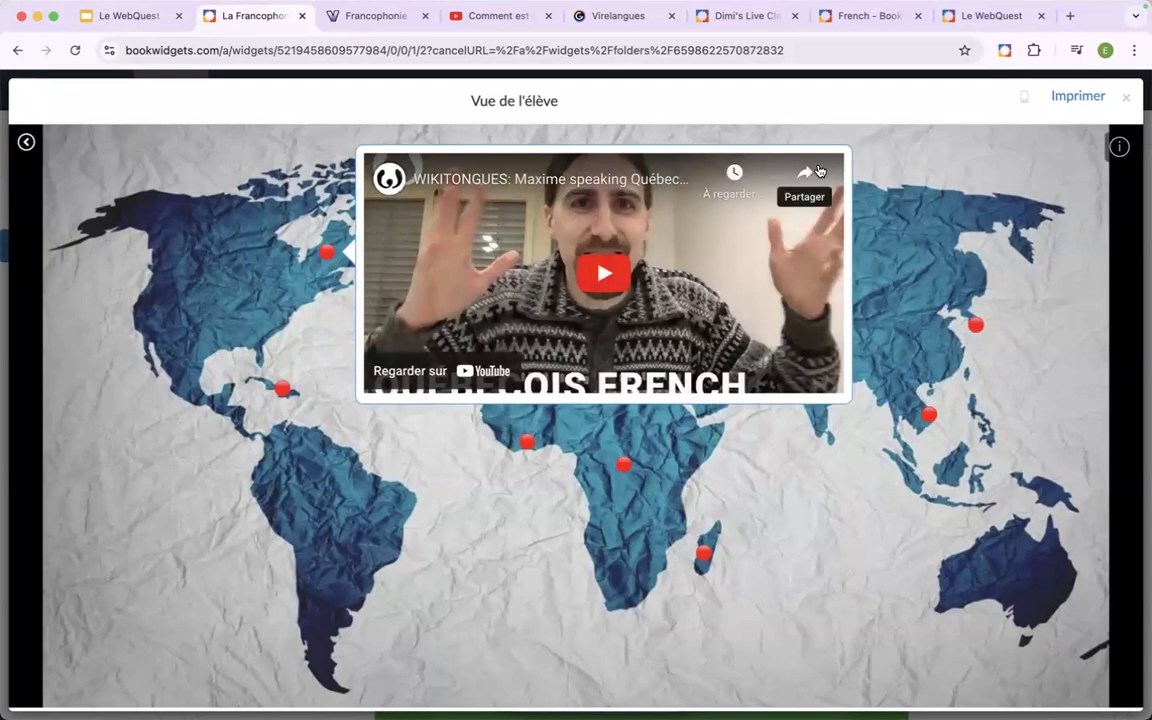
click(902, 161)
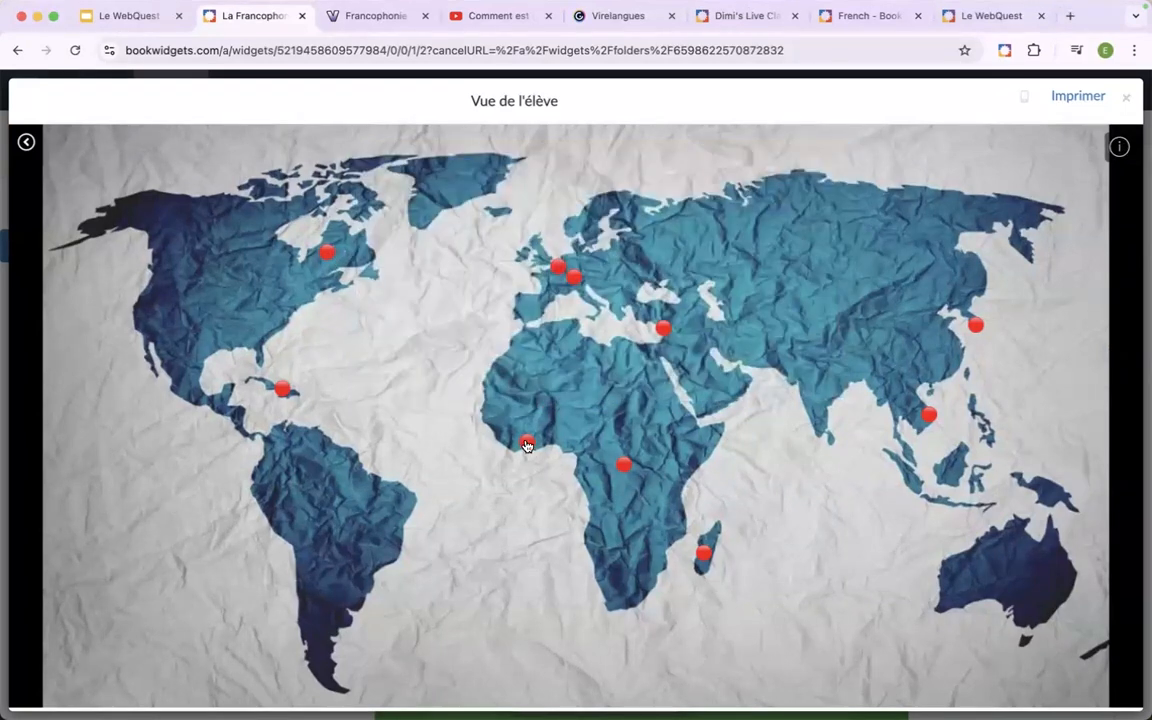
Open the videos at the Switzerland and Belgium hotspots of the world map, and close the student preview.
click(575, 278)
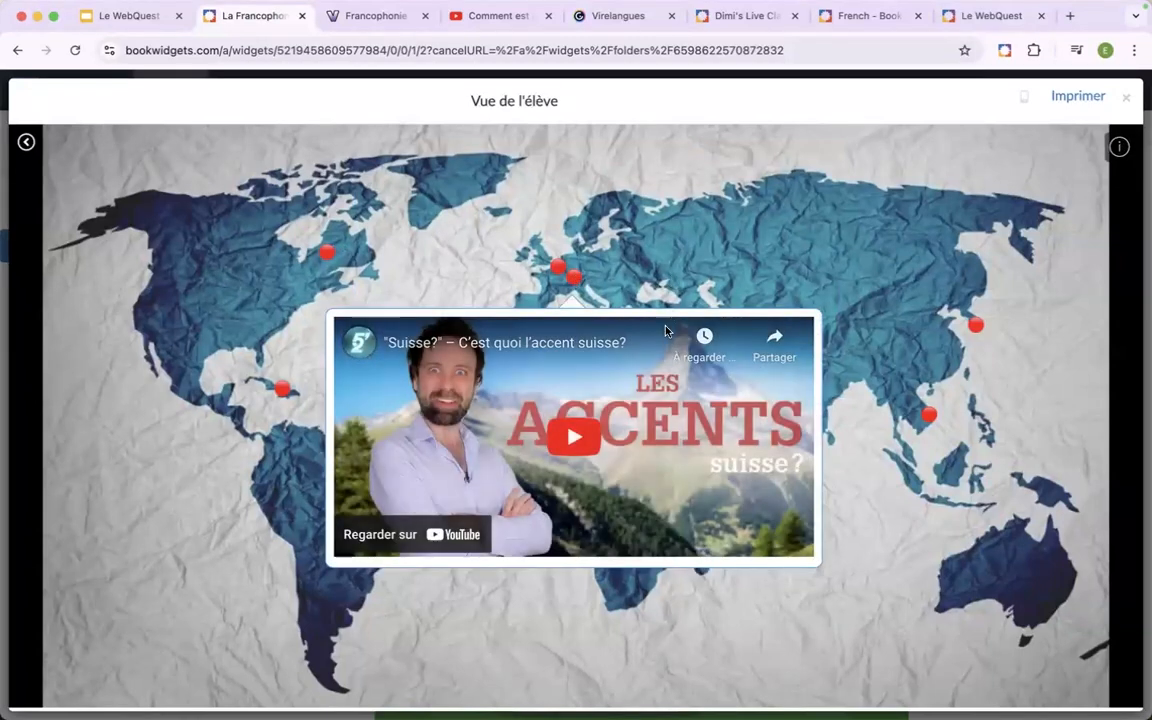
click(558, 266)
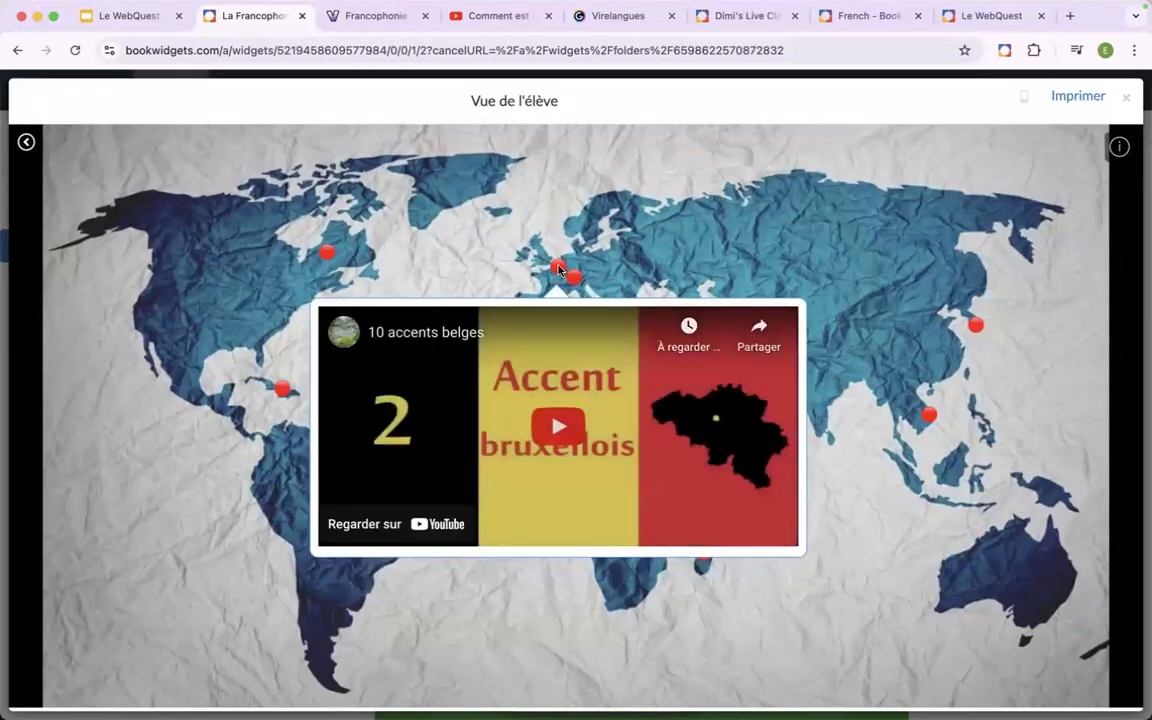
click(1128, 101)
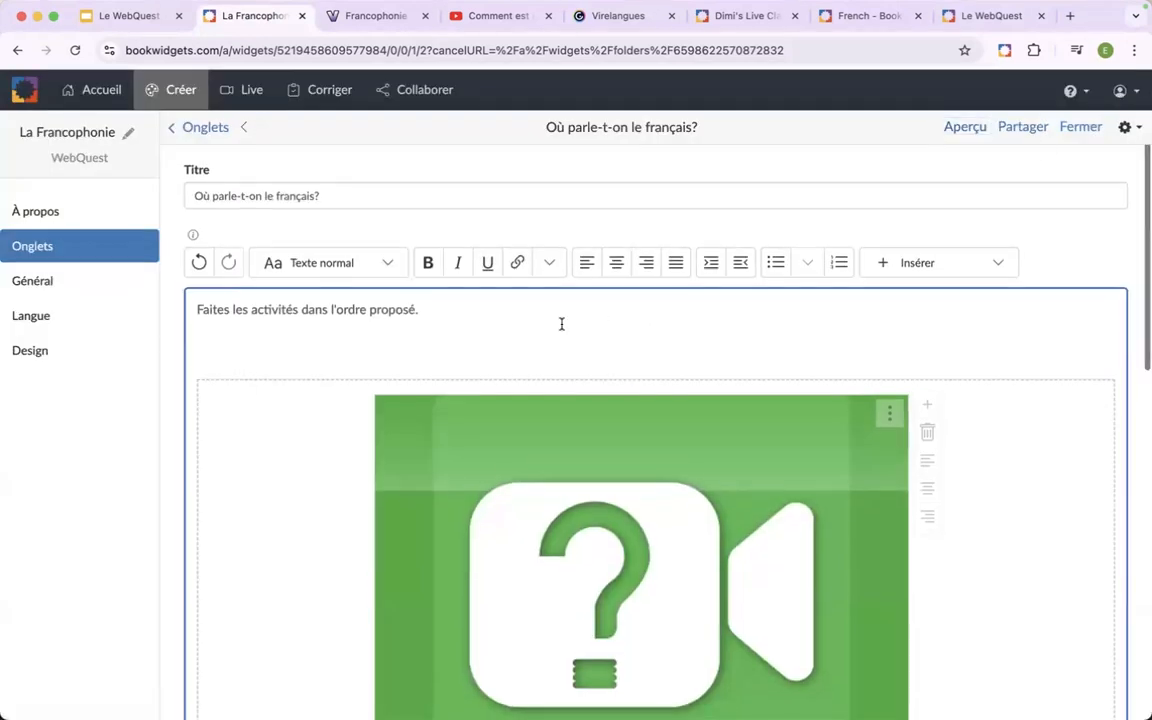
Delete the hotspot image widget placed below the video quiz in the "Où parle-t-on le français?" tab.
scroll(561, 324, down, 1)
scroll(561, 324, up, 1)
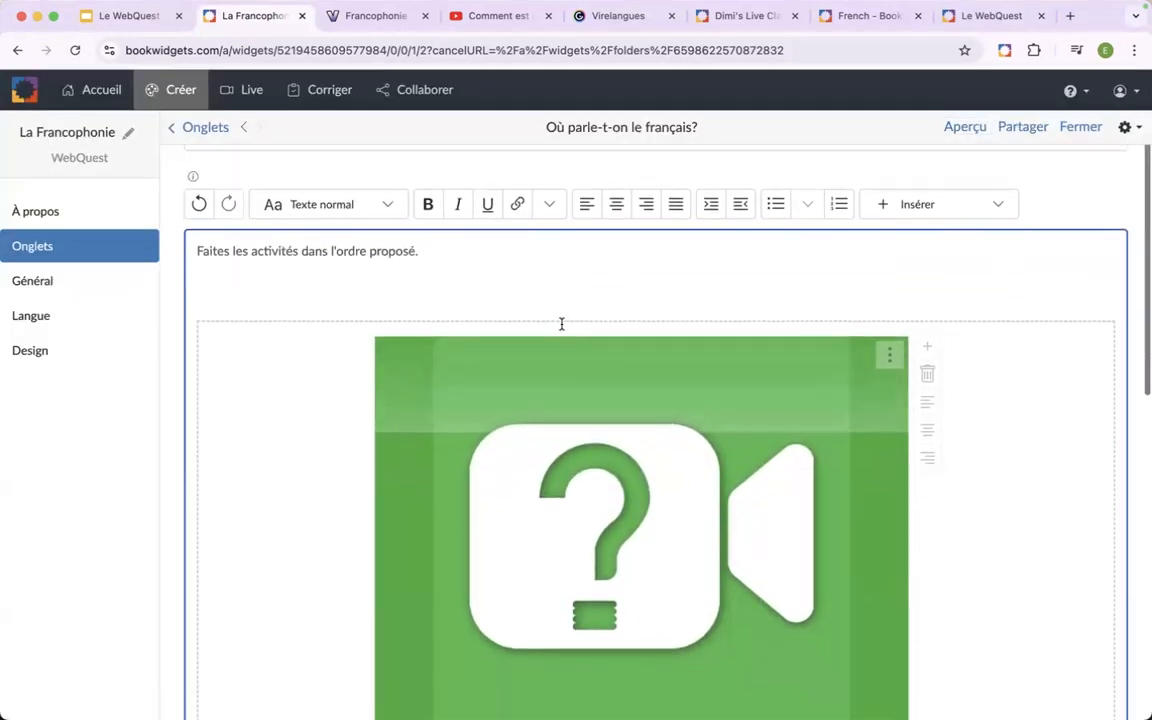
scroll(655, 292, down, 1)
scroll(655, 294, down, 5)
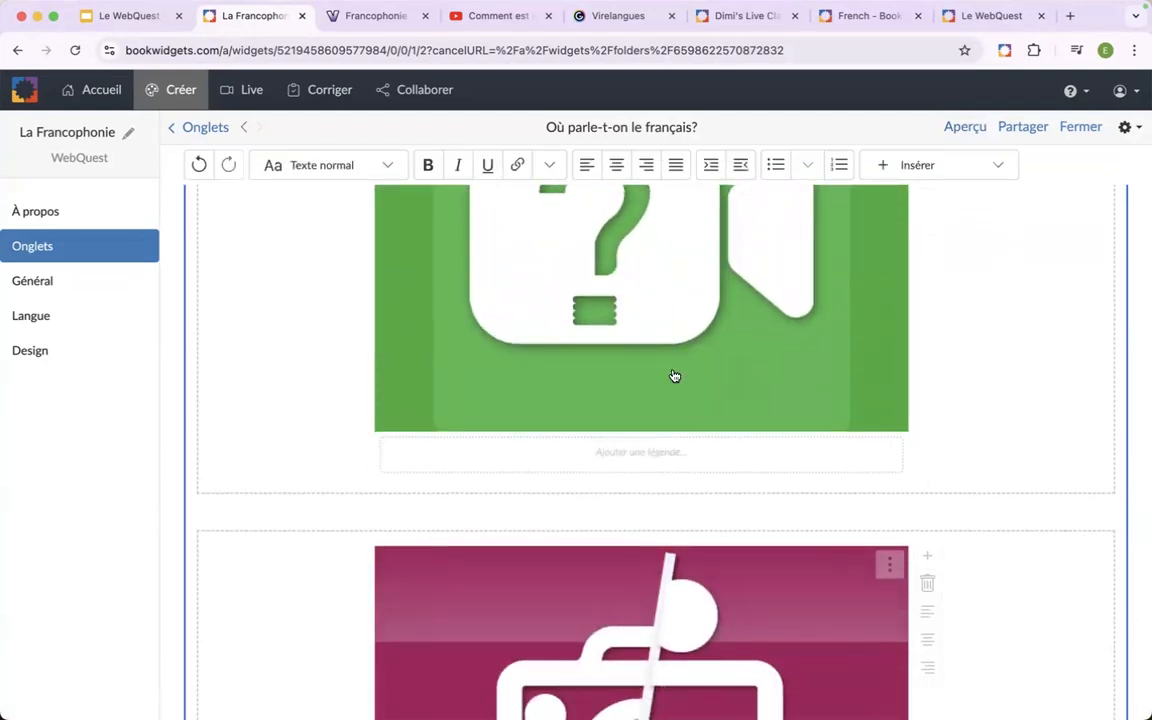
scroll(722, 425, up, 5)
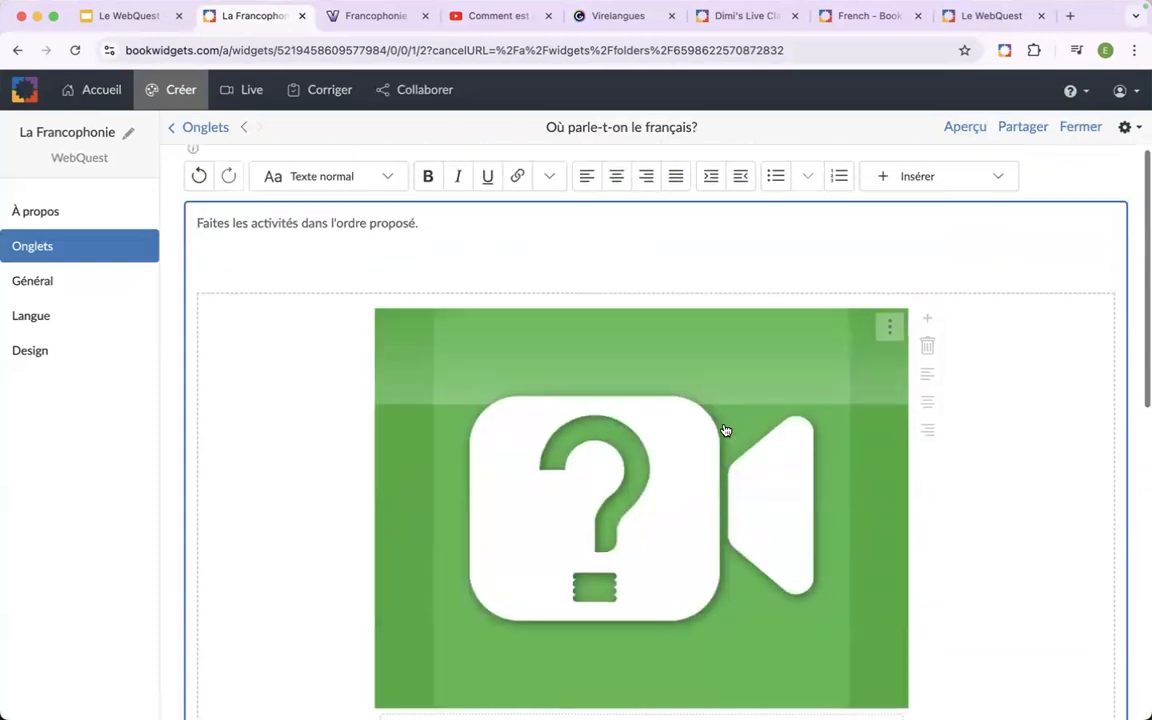
scroll(726, 430, down, 5)
scroll(726, 430, down, 2)
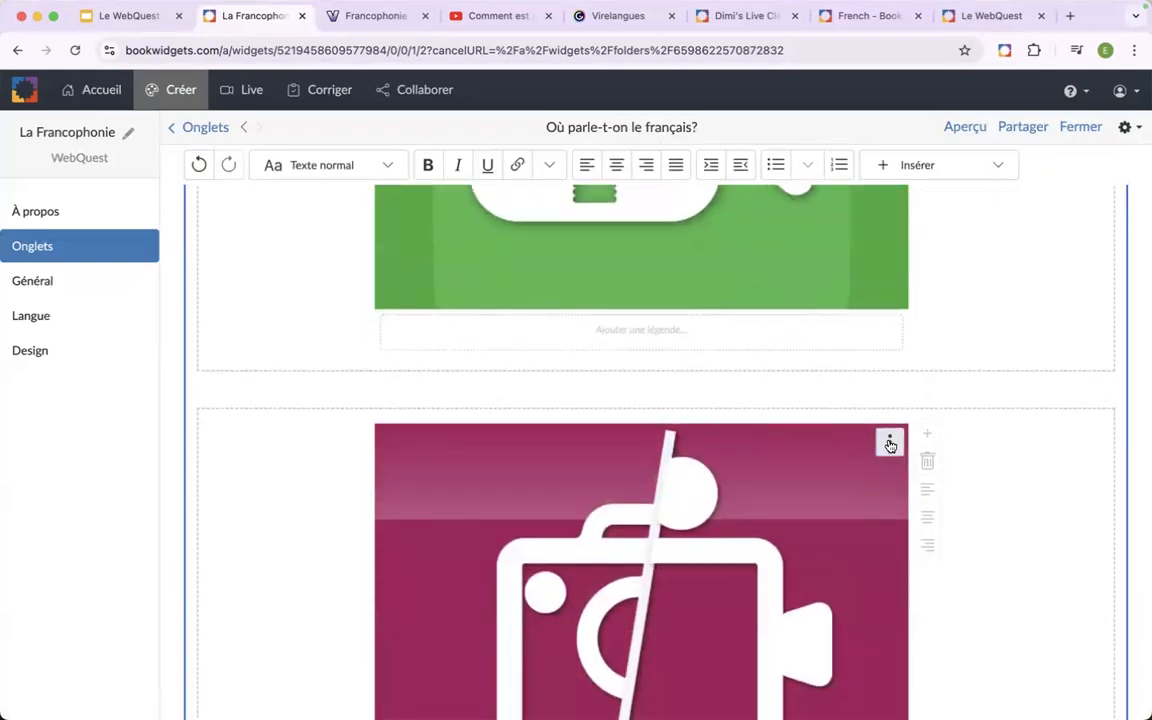
click(889, 443)
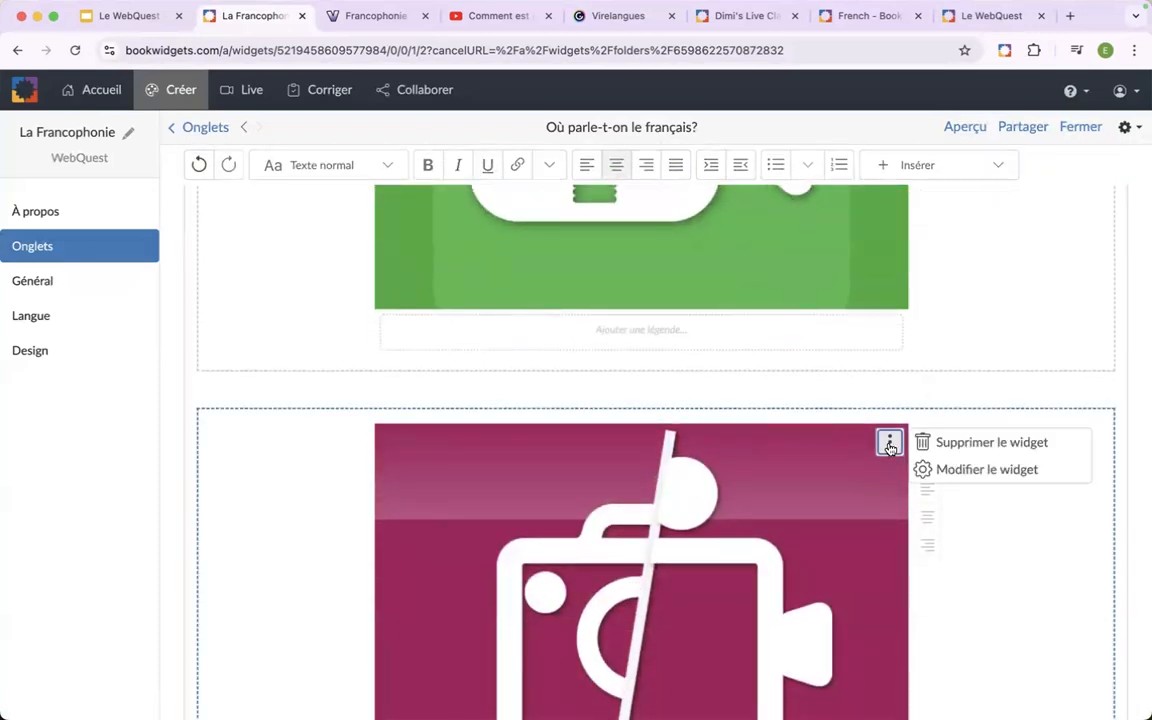
click(945, 446)
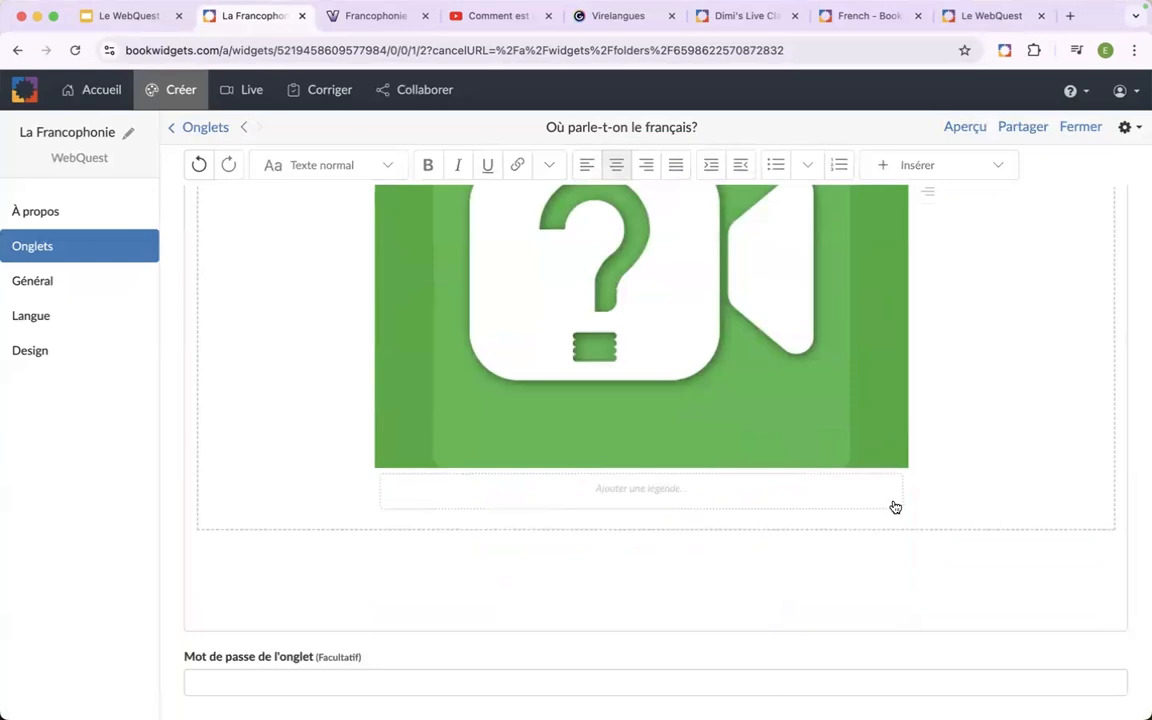
Add the hotspot image widget "Le français dans le monde" beside the video quiz in the same row.
scroll(895, 507, up, 5)
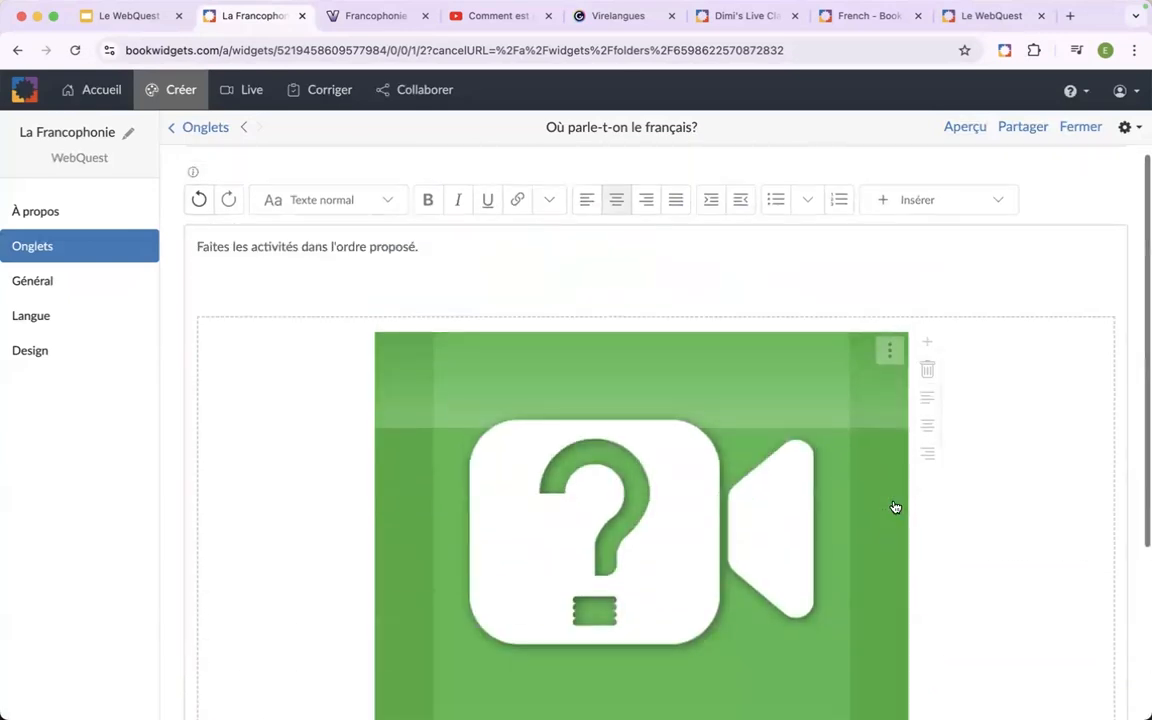
click(929, 345)
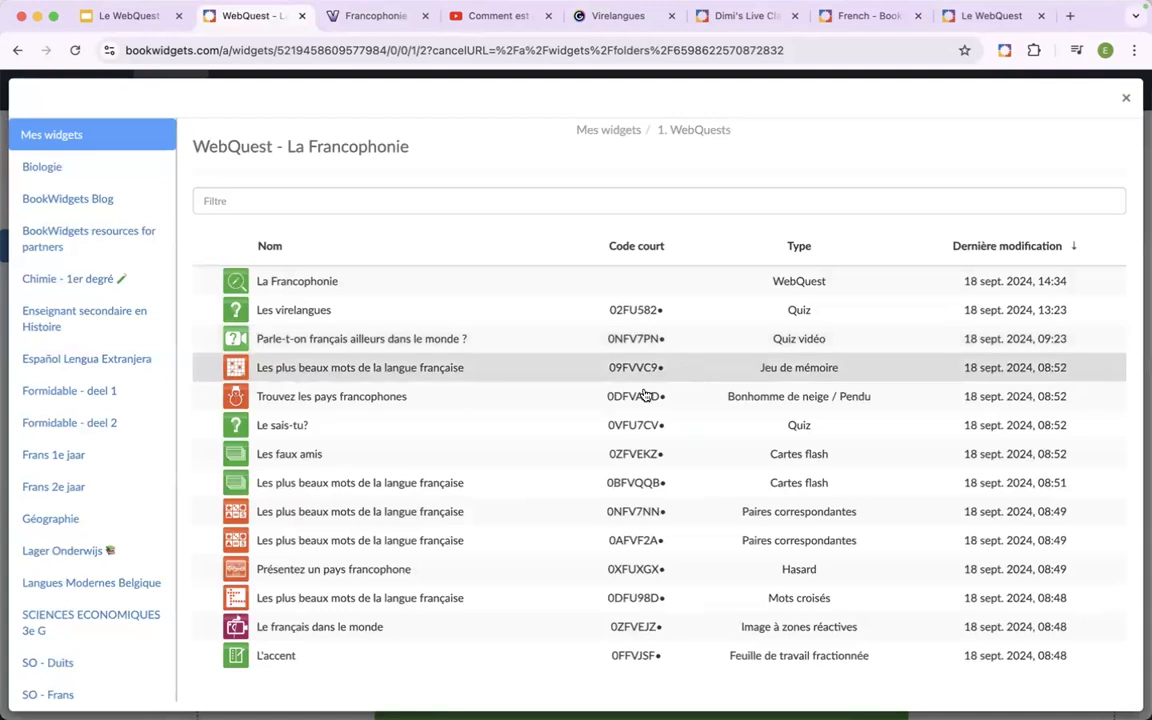
click(500, 626)
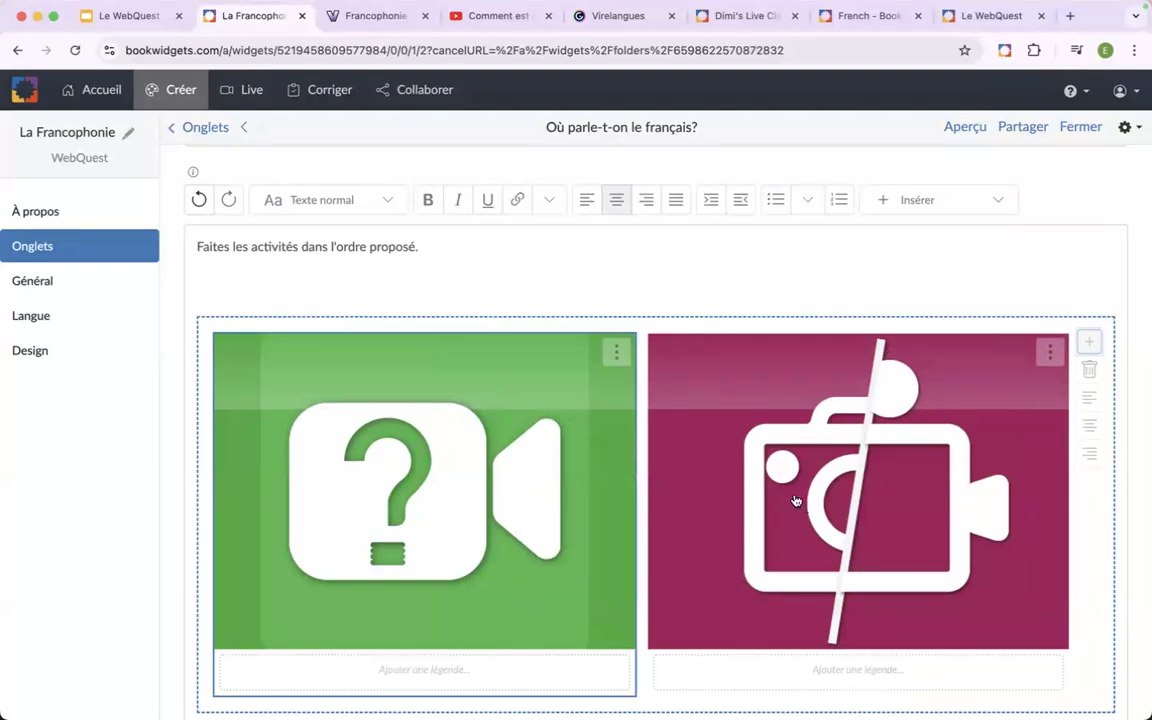
Preview the WebQuest as a student and examine the side-by-side widgets in the "Où parle-t-on le français?" tab.
click(963, 127)
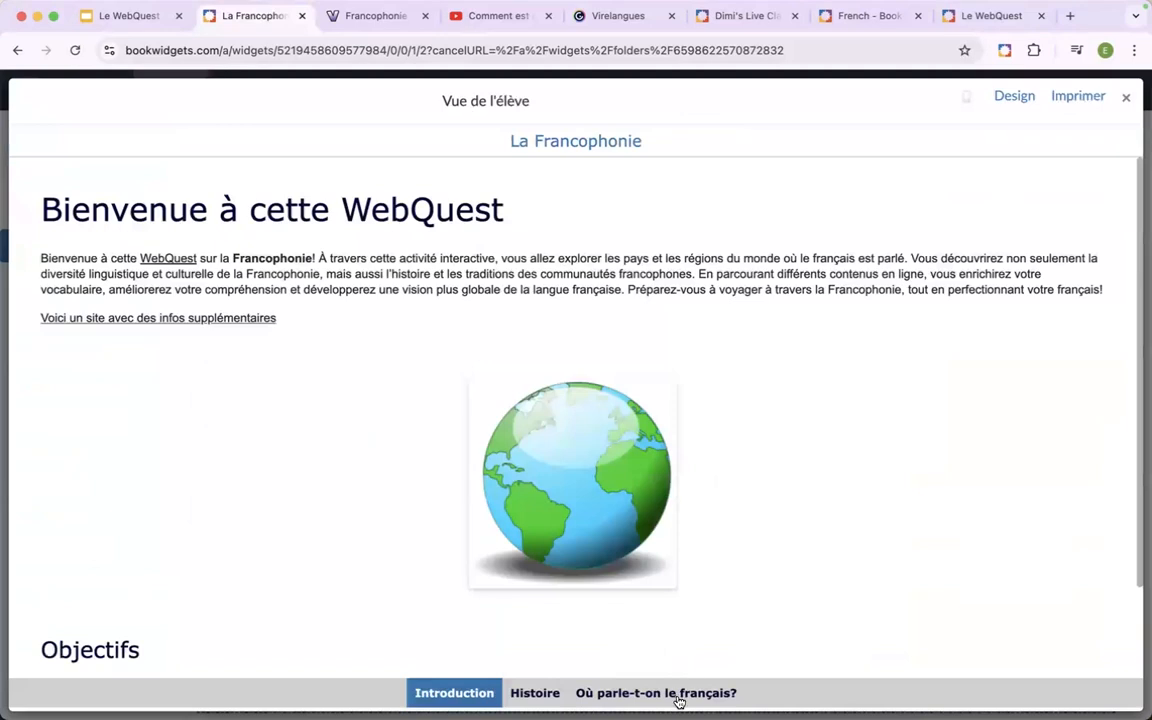
click(678, 694)
scroll(651, 406, down, 3)
scroll(651, 406, up, 3)
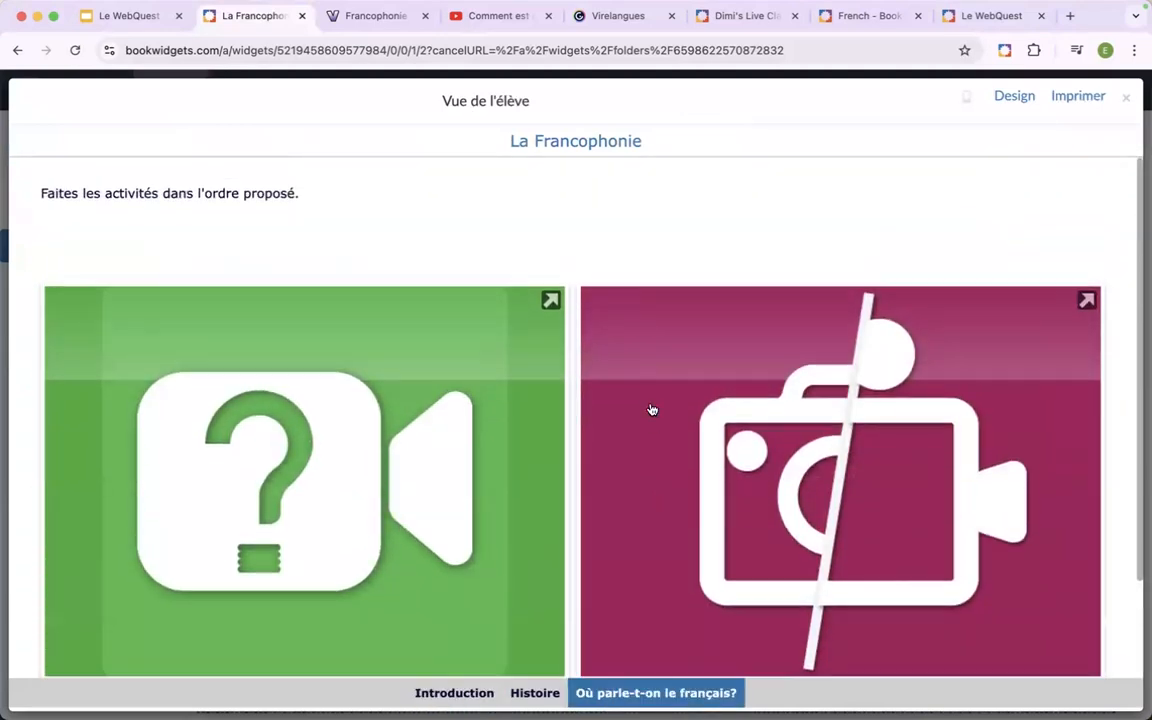
scroll(652, 410, down, 1)
scroll(652, 410, down, 1)
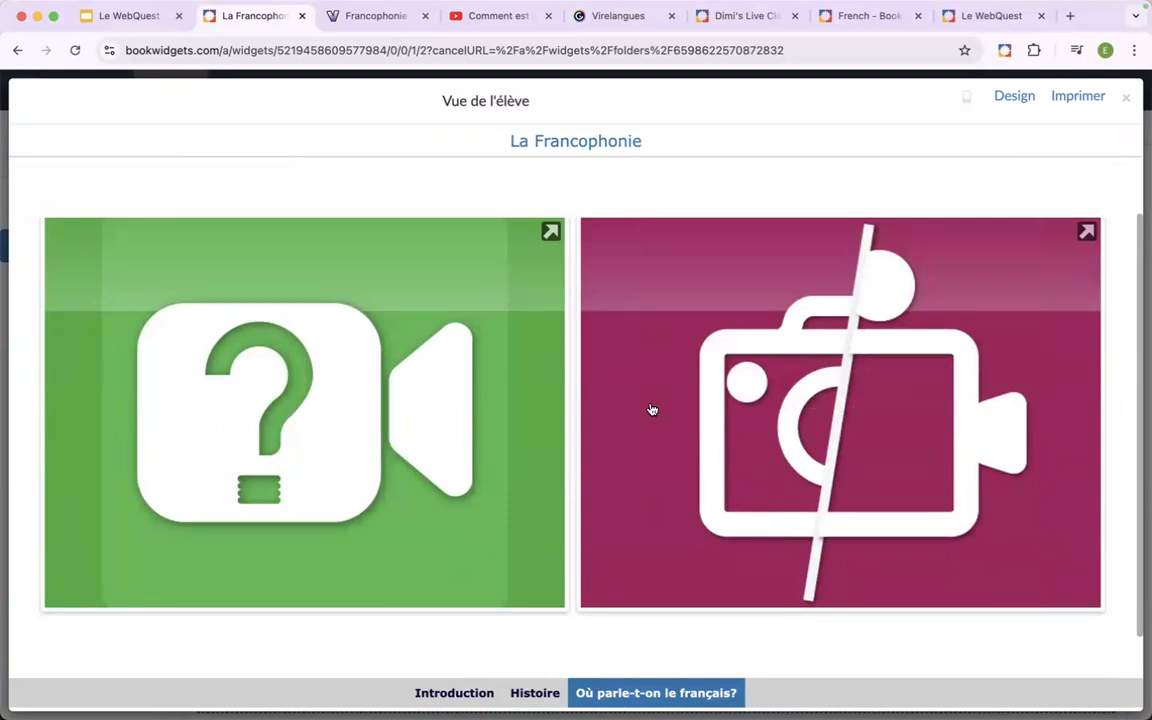
scroll(720, 404, up, 2)
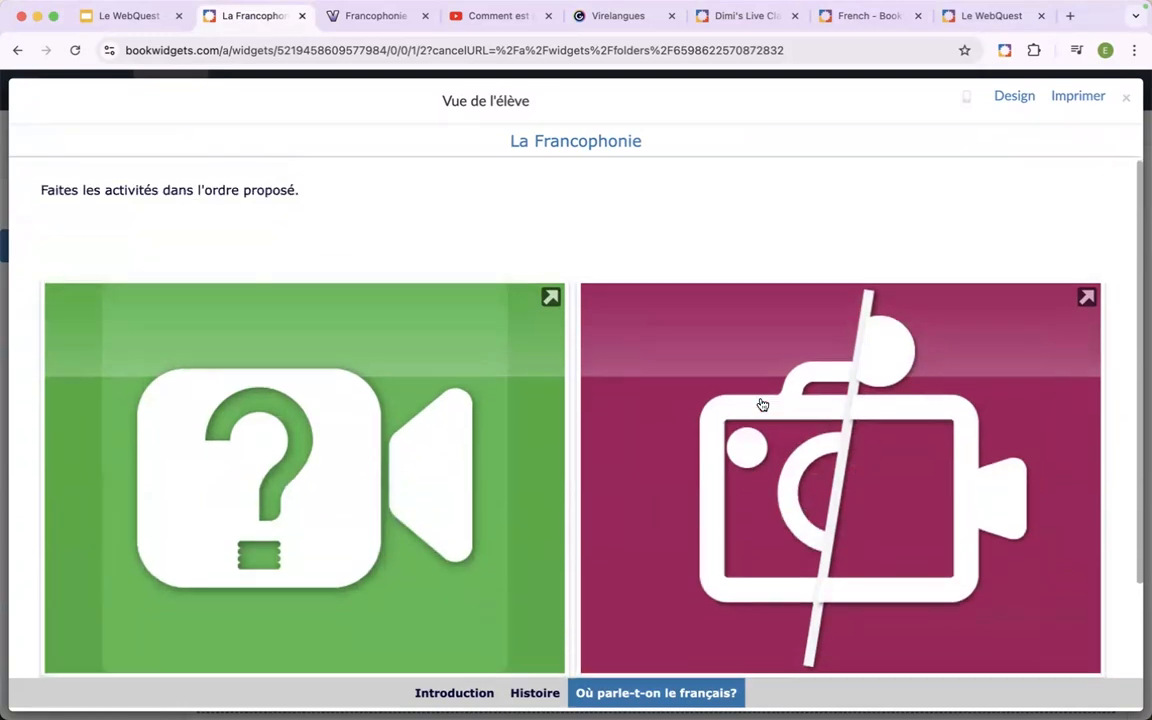
scroll(761, 404, down, 2)
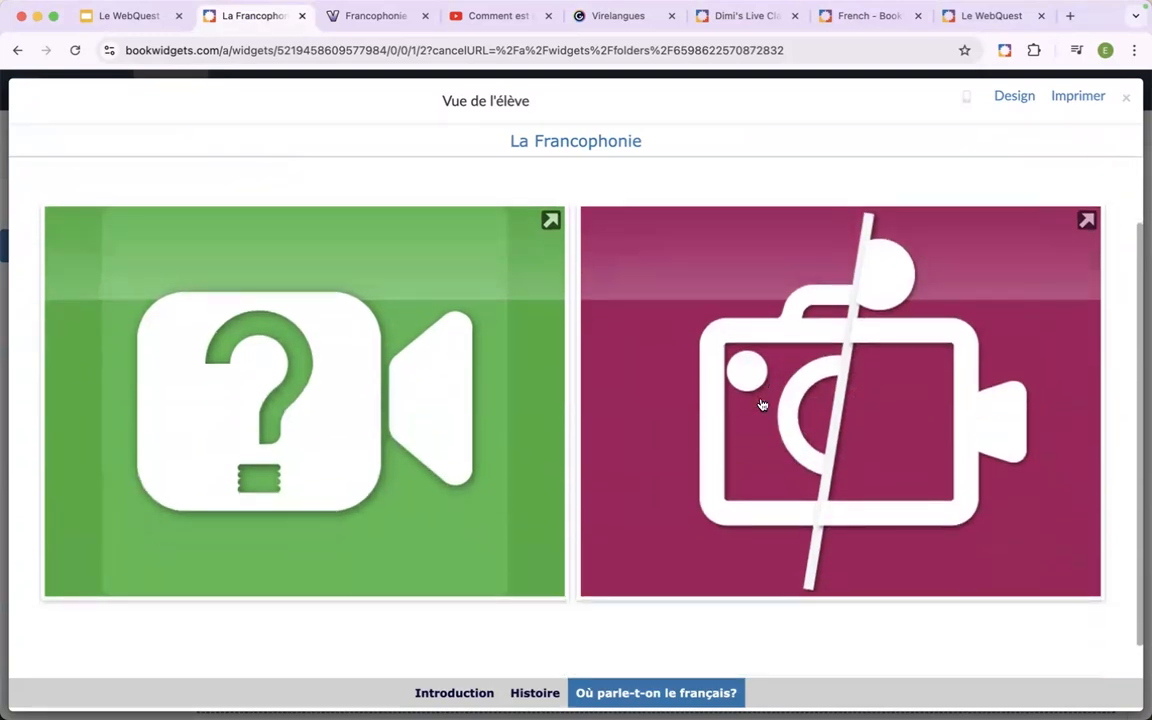
click(1126, 103)
scroll(779, 330, down, 2)
scroll(779, 330, up, 3)
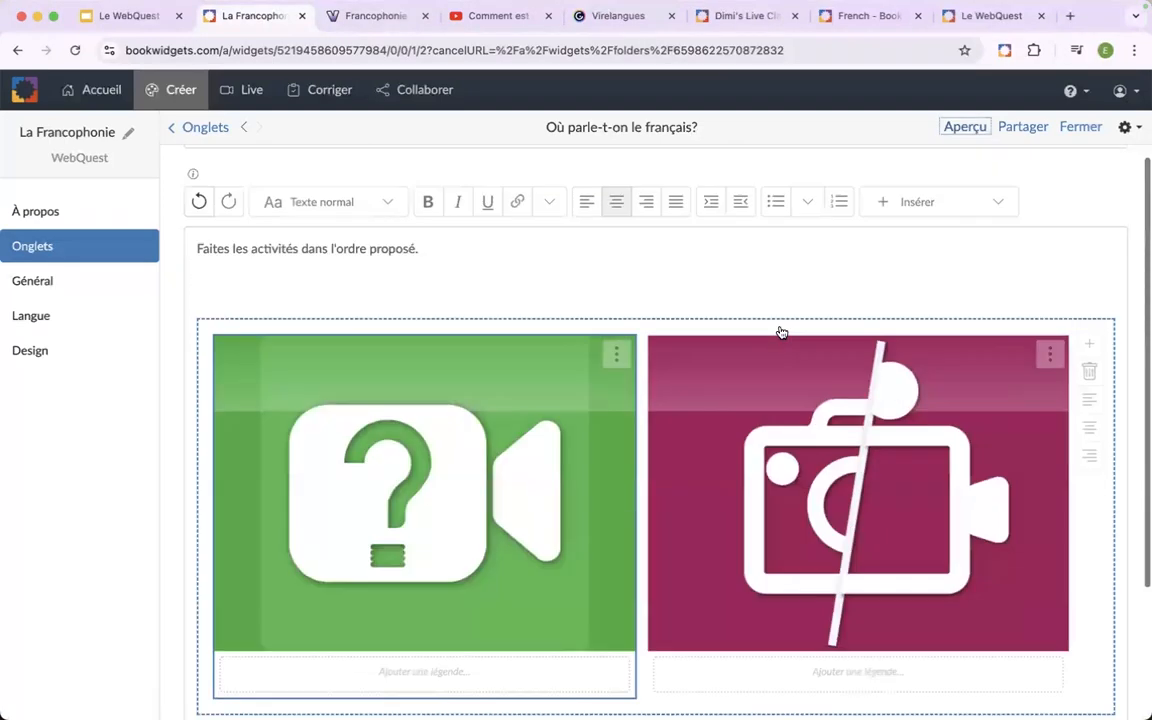
click(579, 324)
scroll(581, 329, down, 3)
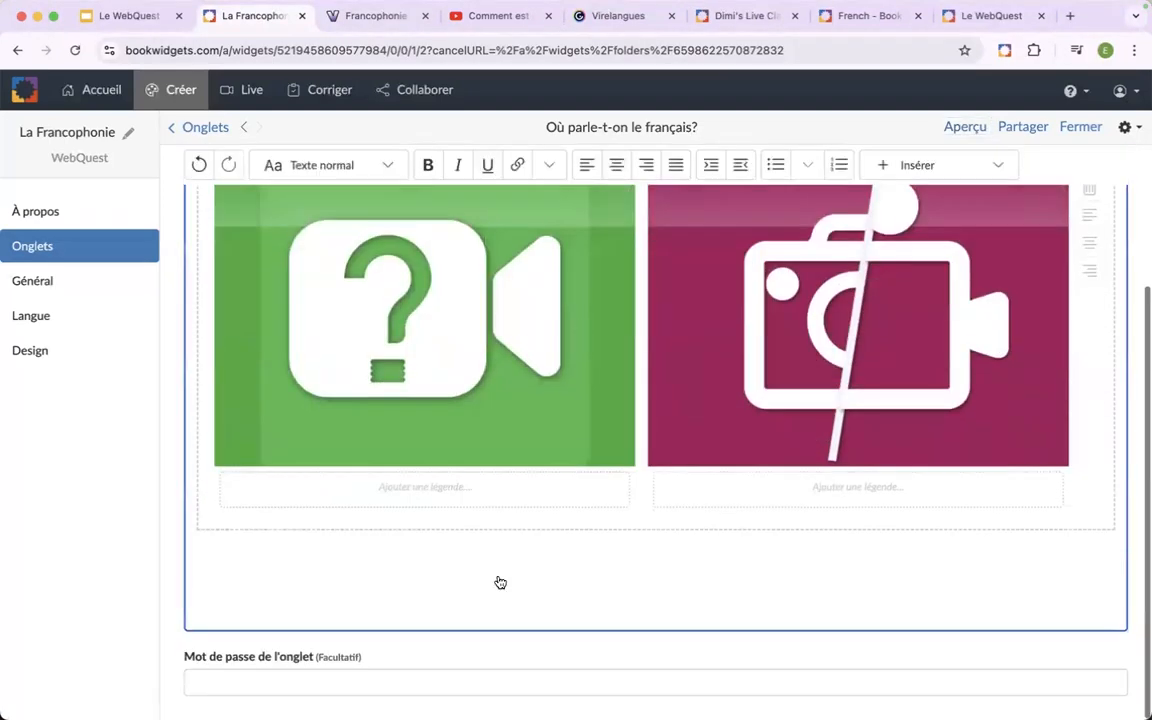
scroll(480, 586, up, 1)
scroll(480, 586, down, 1)
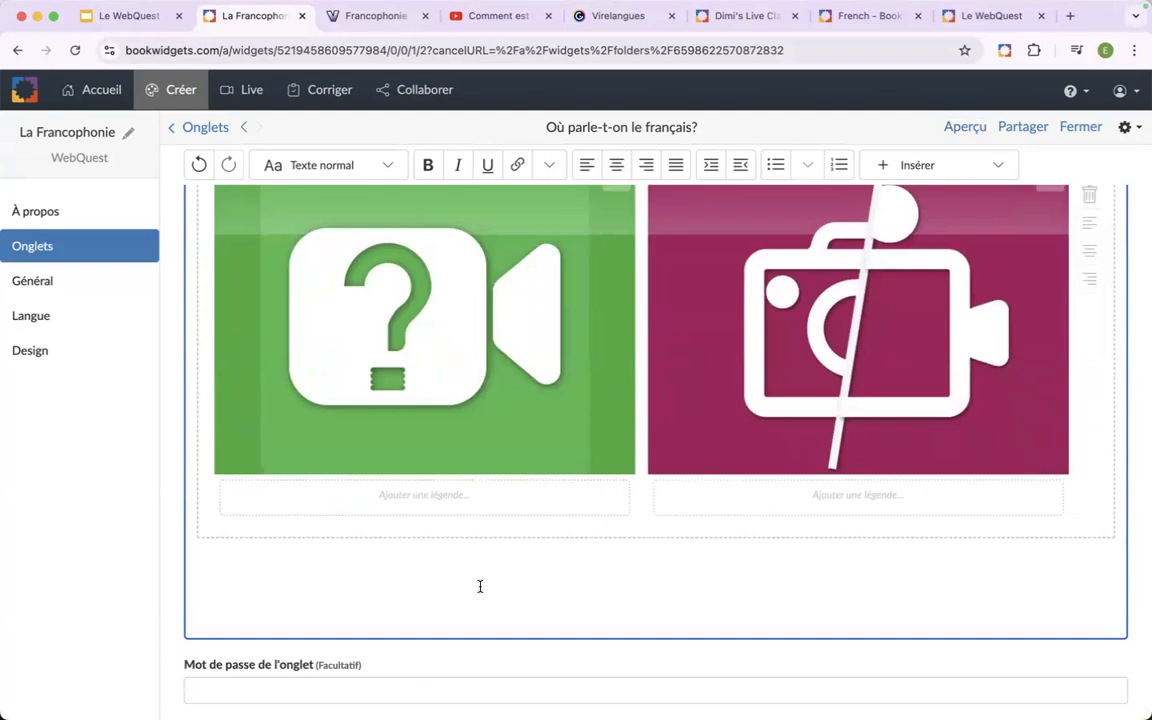
scroll(480, 586, up, 3)
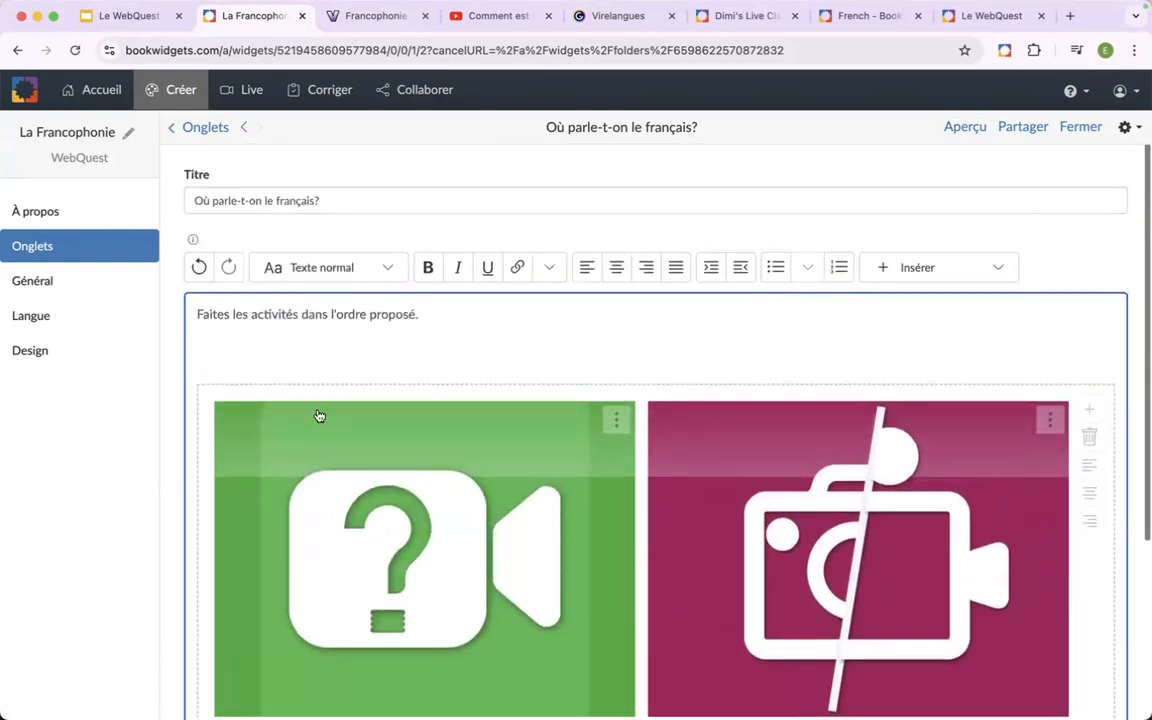
Return to the WebQuest's tab list and add a new tab titled "Vocabulaire".
click(198, 125)
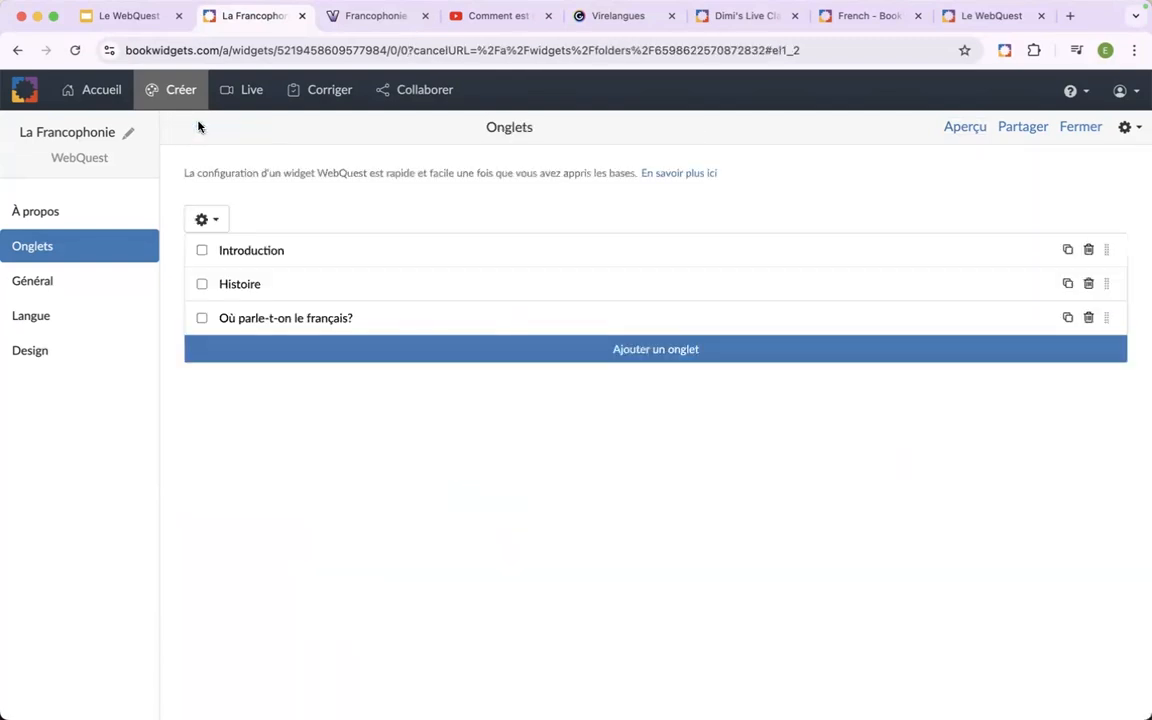
click(318, 352)
click(343, 205)
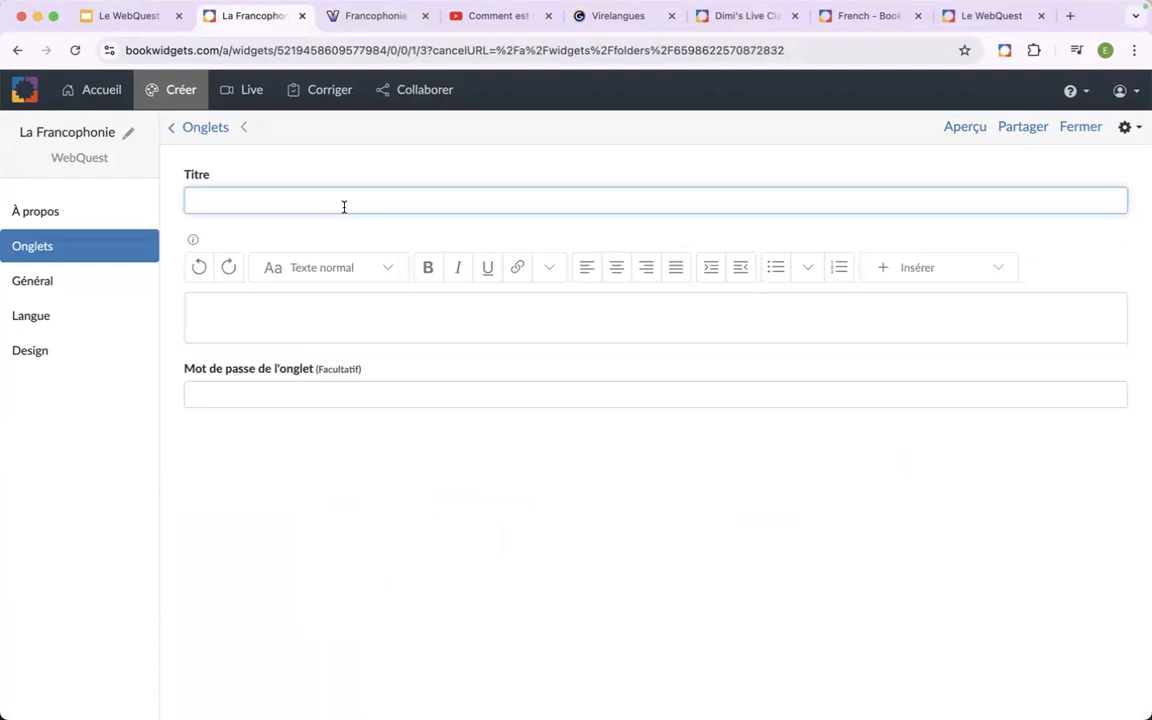
text(Vocabulaire)
Add a line break in the Vocabulaire tab's content and format the first line as a section.
click(337, 301)
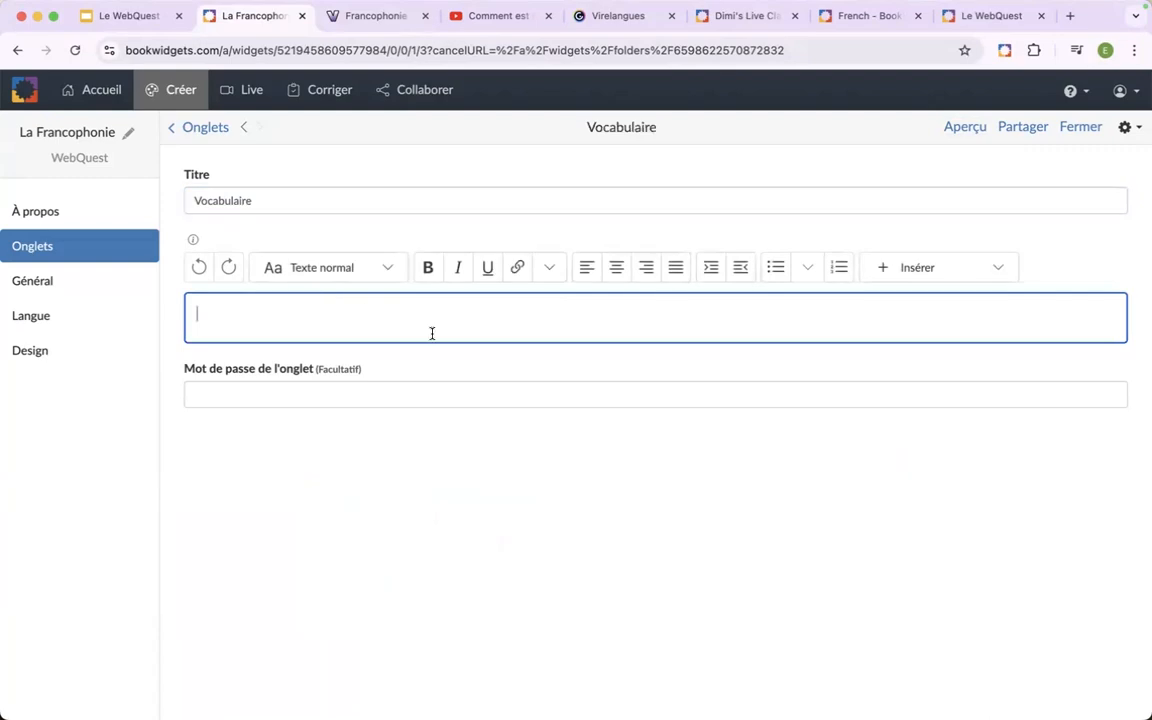
key(Return)
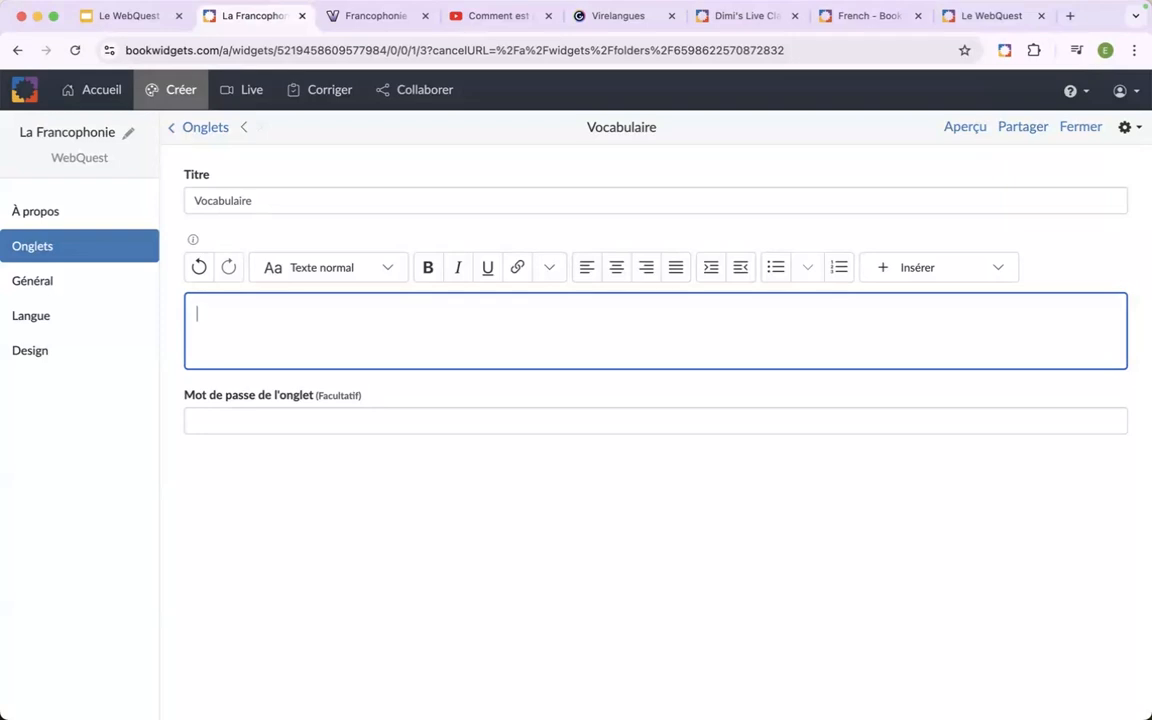
click(388, 268)
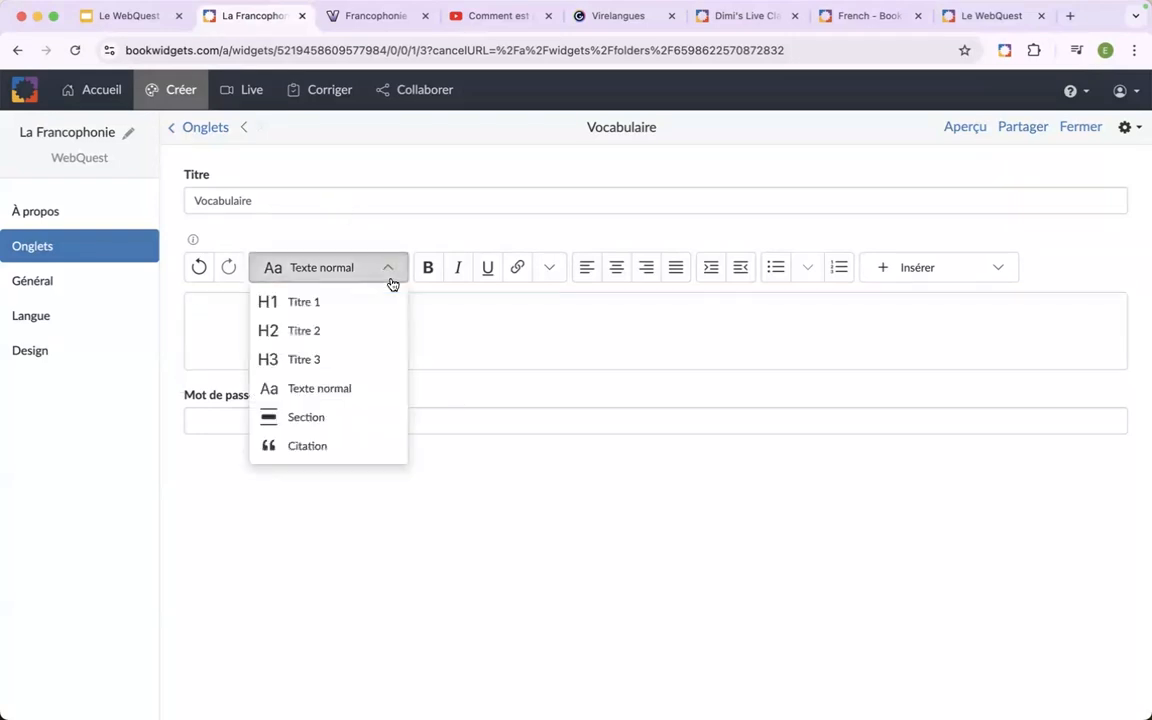
click(312, 417)
Title the section "Les plus beaux mots du français (découverte)".
click(321, 337)
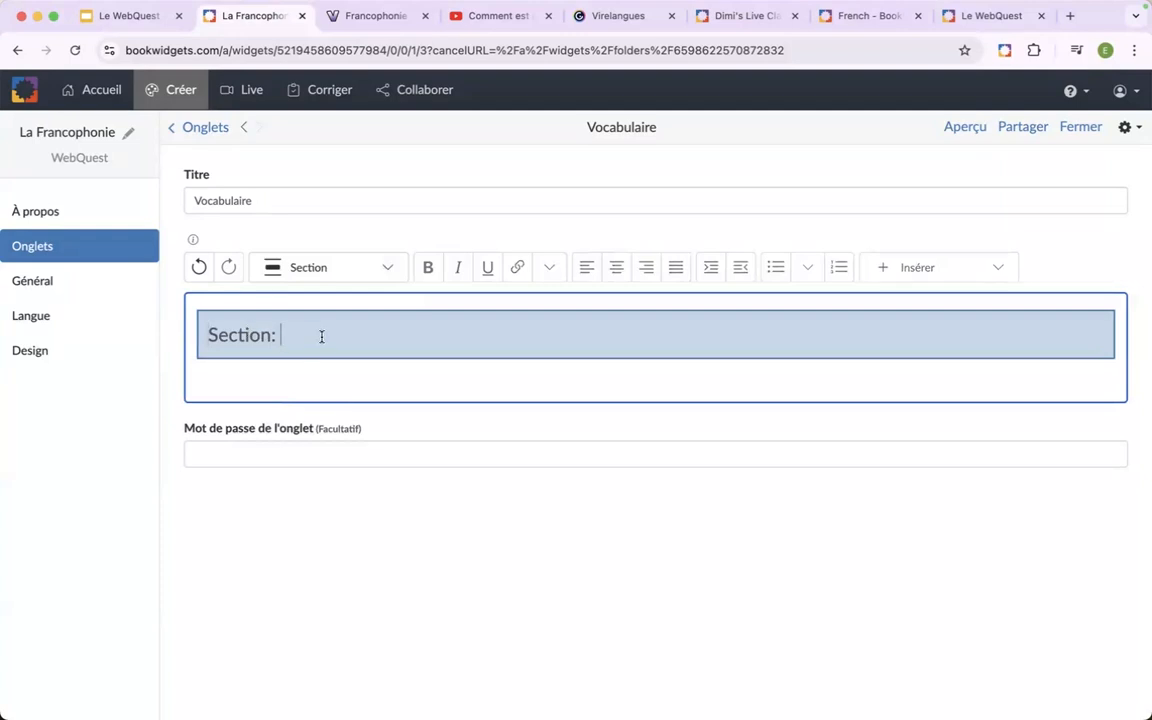
text(Les plus beaux moits)
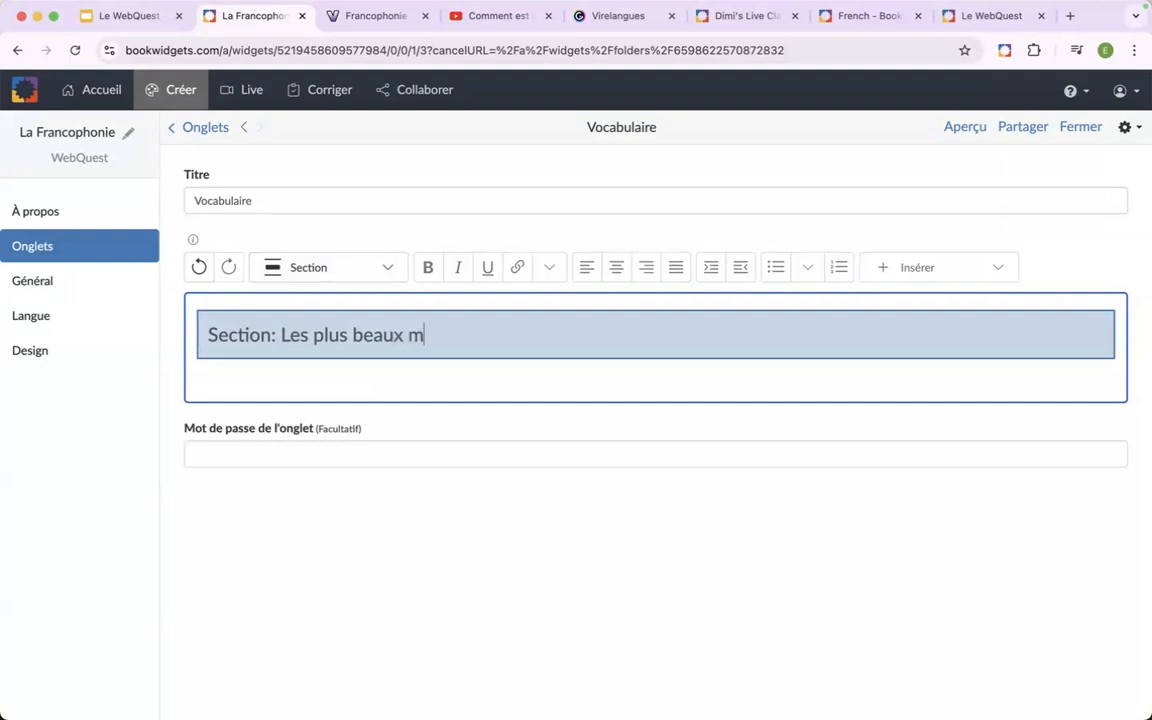
key(BackSpace)
key(BackSpace)
key(BackSpace)
text(ts dufra)
key(BackSpace)
key(BackSpace)
key(BackSpace)
text(frabçais)
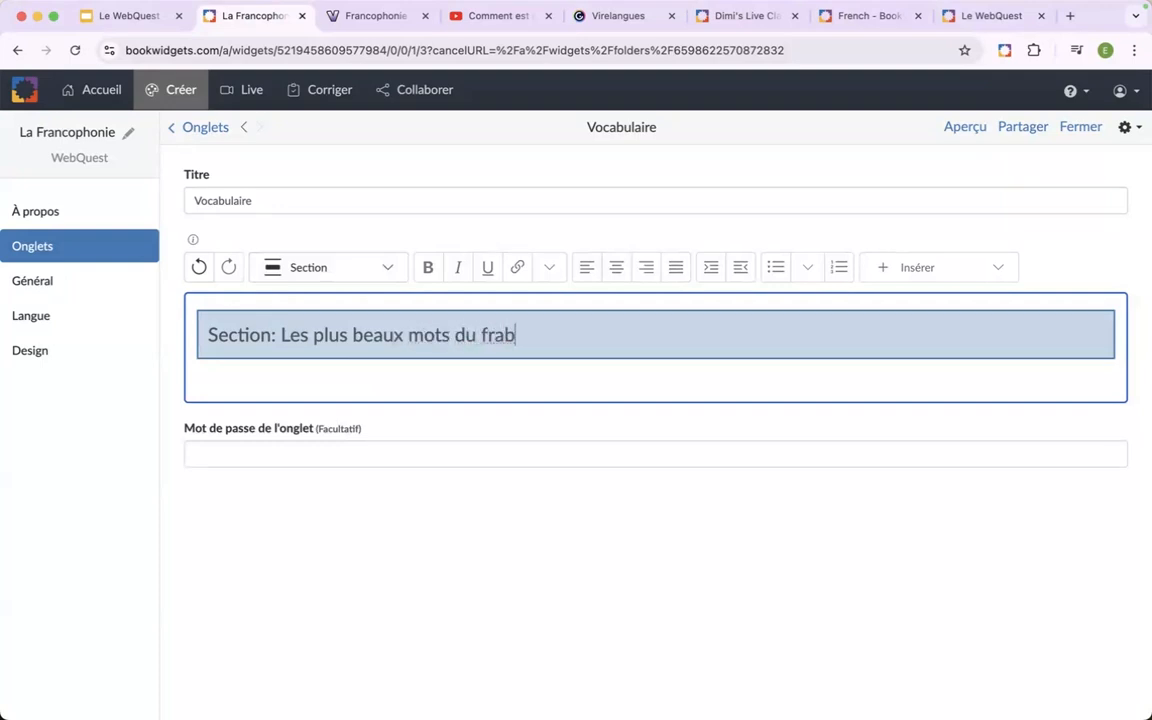
key(BackSpace)
key(BackSpace)
key(BackSpace)
key(BackSpace)
key(BackSpace)
key(BackSpace)
text(nçais (découvr)
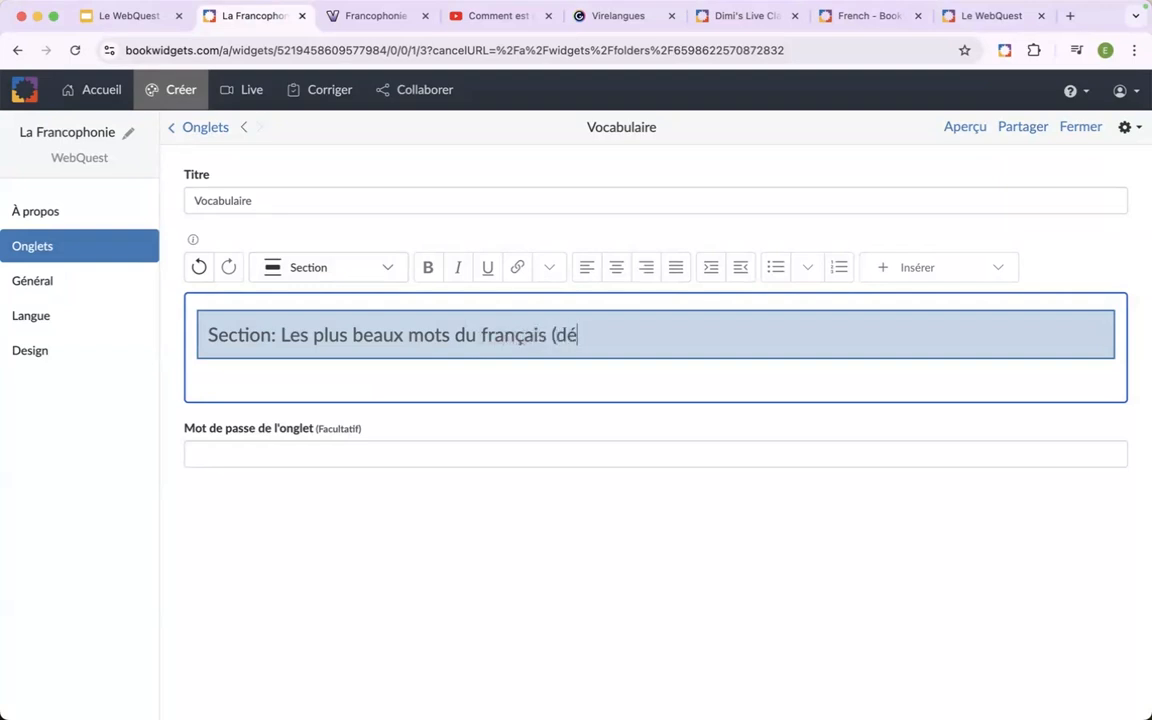
key(BackSpace)
text(etre))
key(BackSpace)
key(BackSpace)
key(BackSpace)
key(BackSpace)
text(rte)
Insert the flash cards widget "Les plus beaux mots de la langue française" below the section heading, leaving an empty line after it.
click(237, 383)
key(Return)
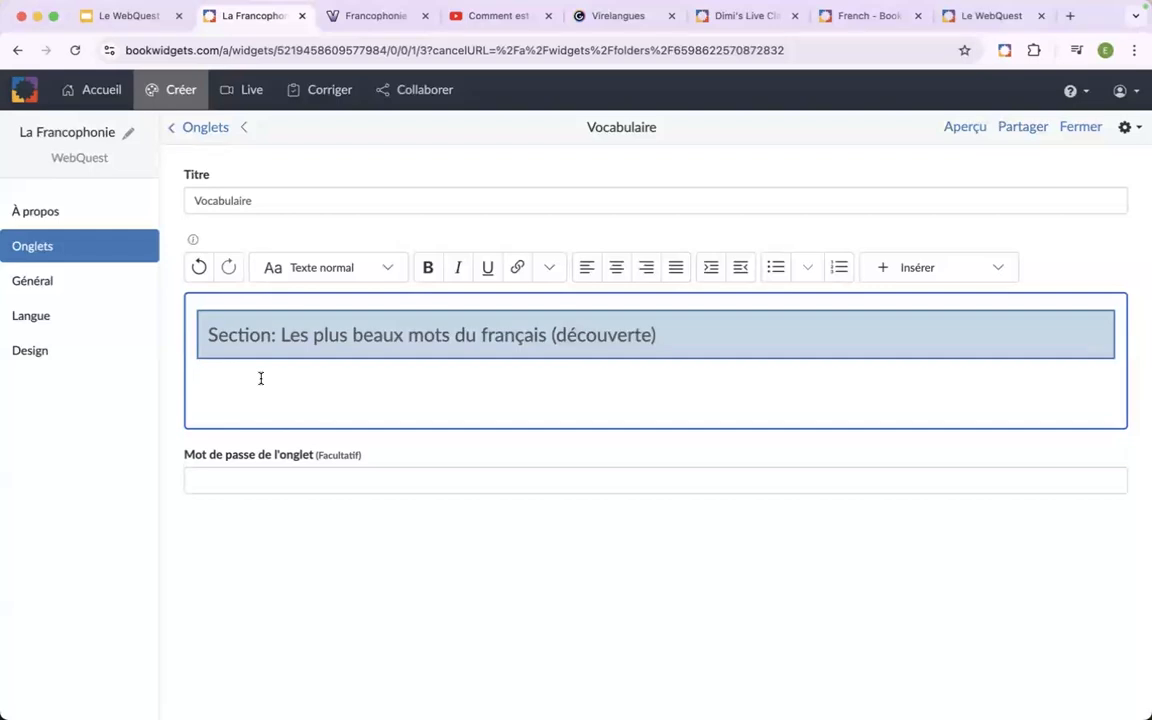
click(913, 270)
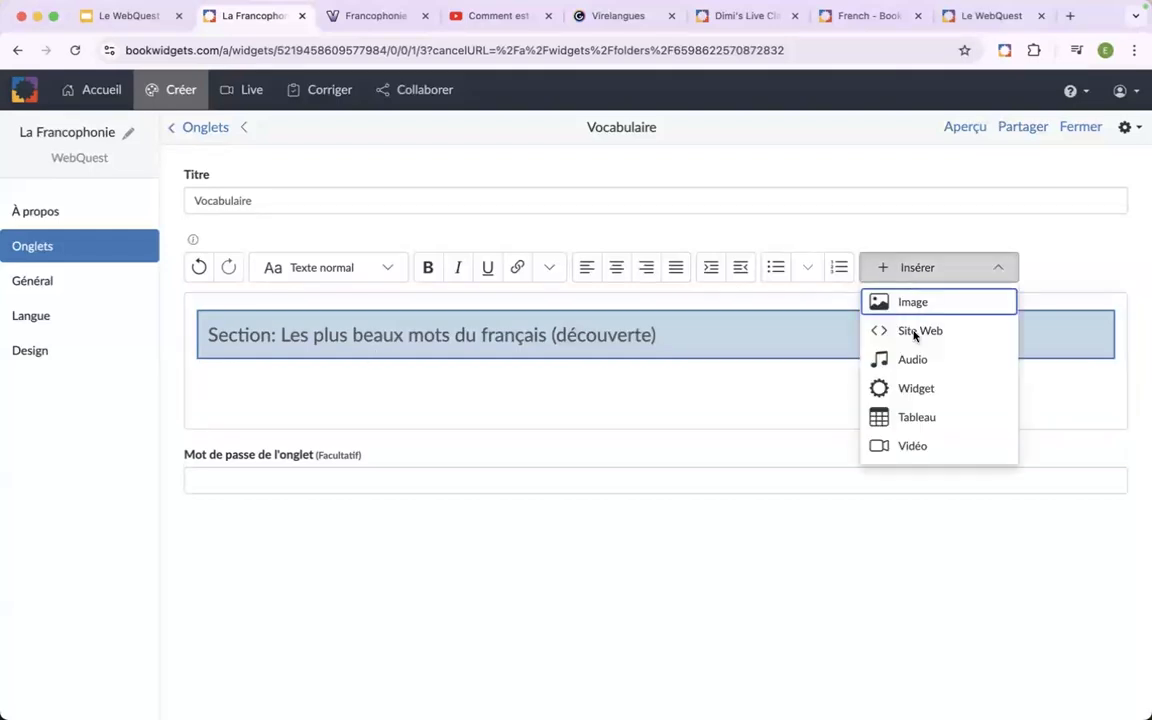
click(910, 390)
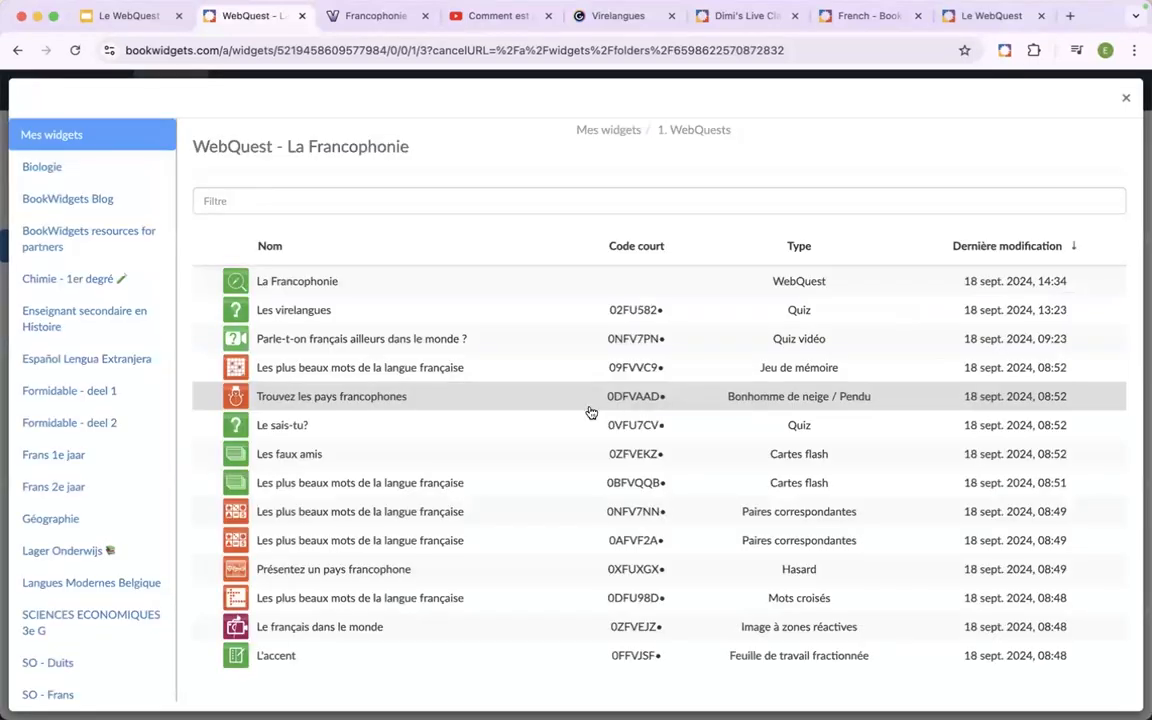
click(490, 489)
scroll(550, 481, down, 3)
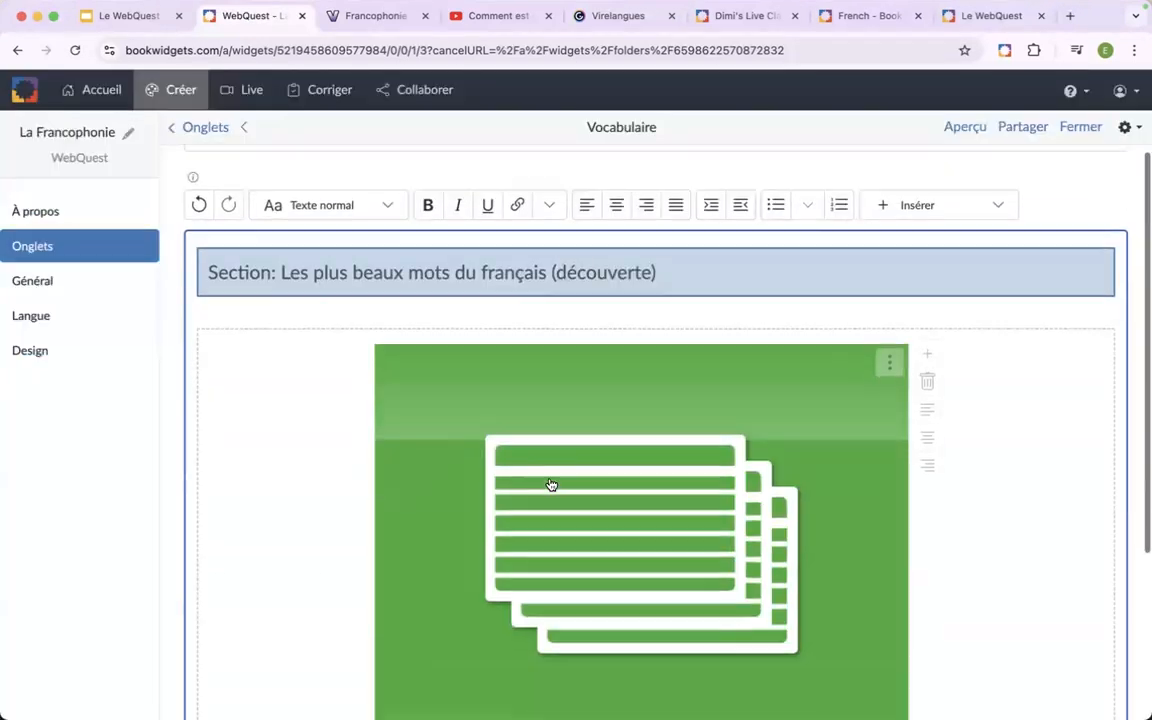
scroll(356, 641, up, 3)
scroll(357, 643, down, 5)
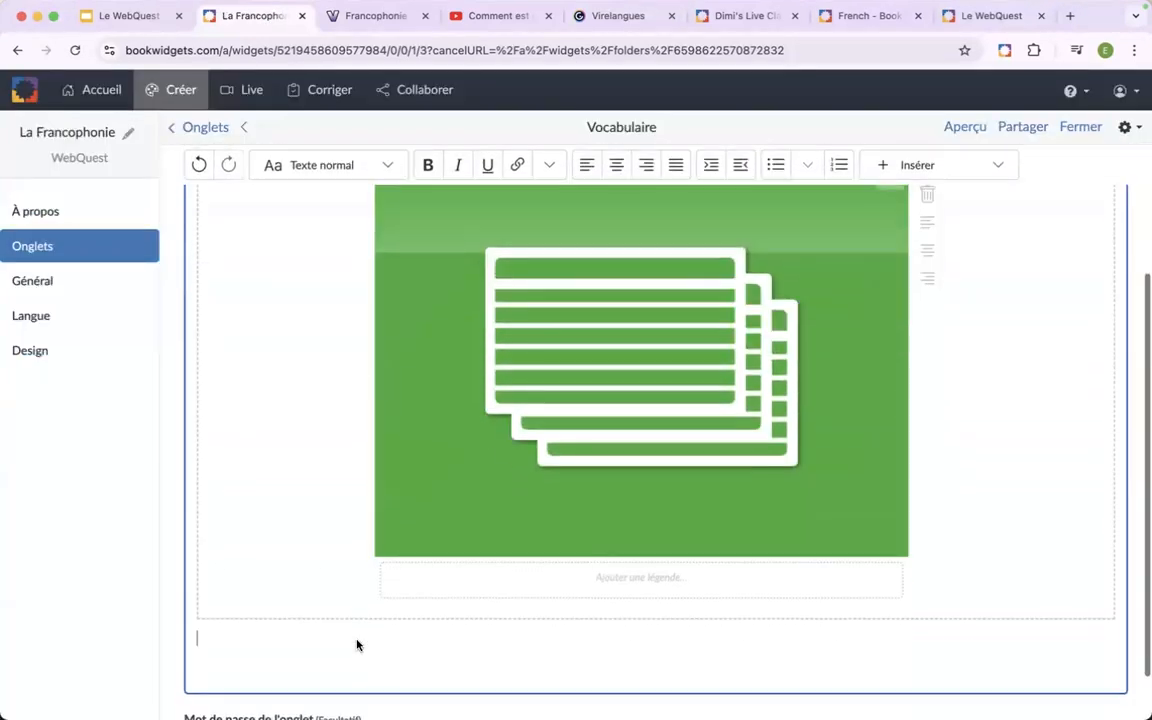
Add a section titled "Les plus beaux mots du français (exercices)" below the flash cards widget.
click(391, 168)
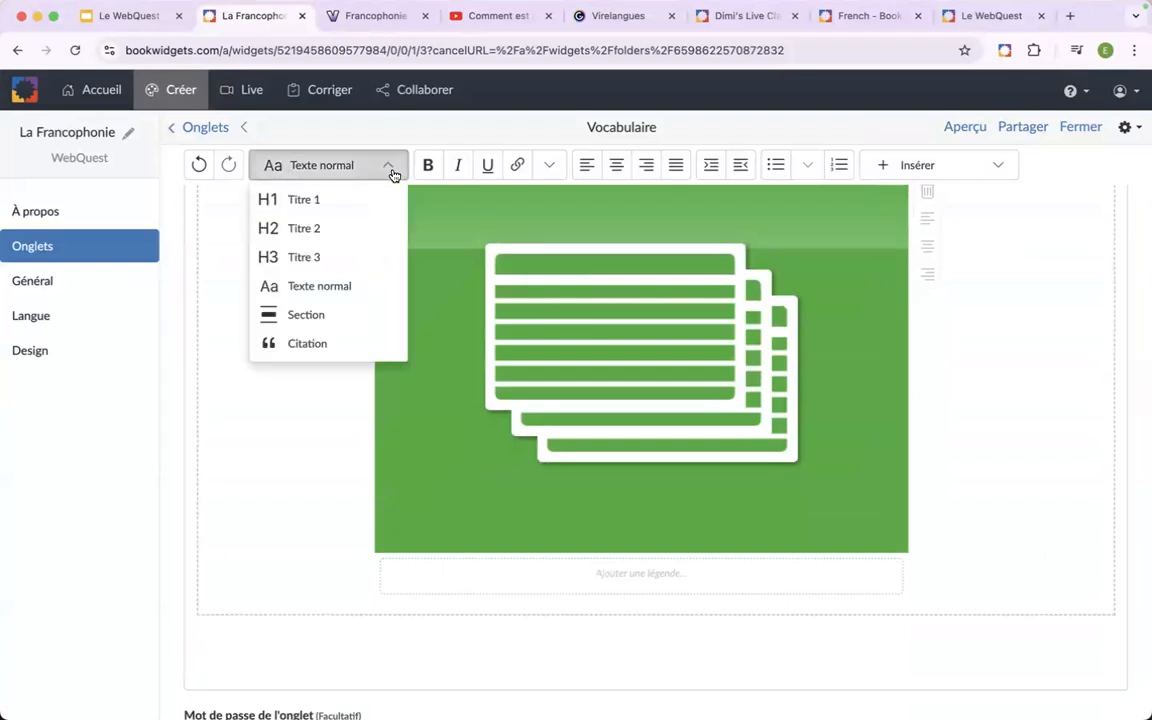
click(330, 317)
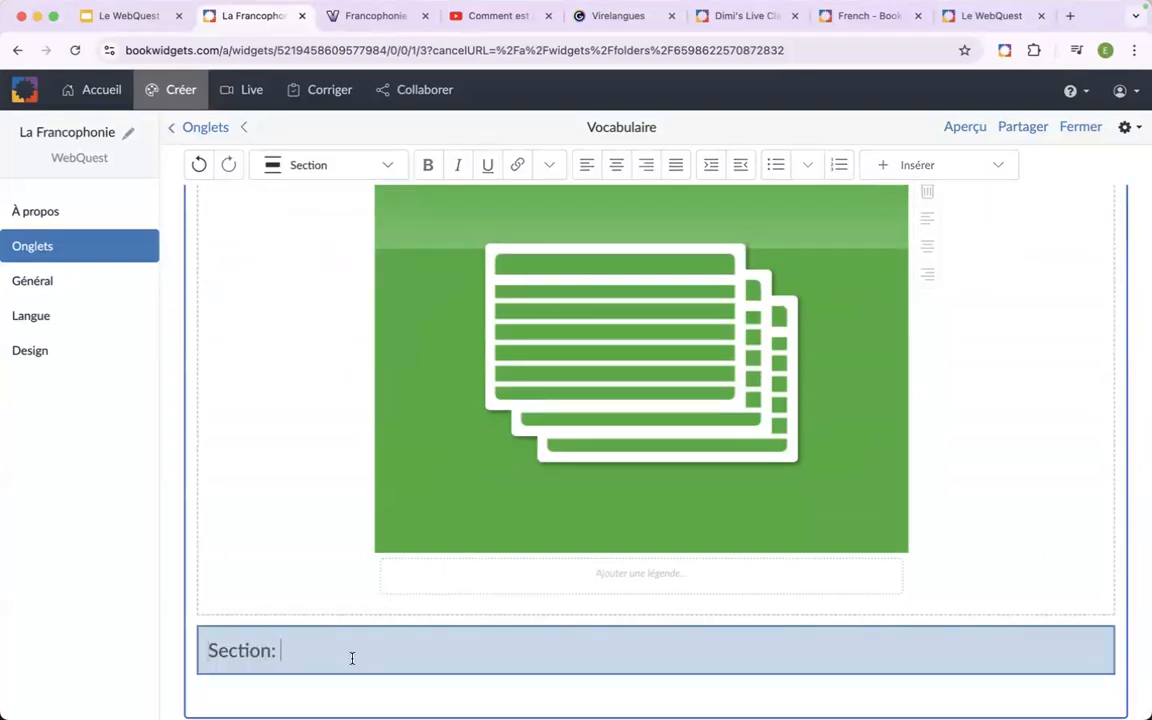
text(Les plus beaux mots du français (découverte))
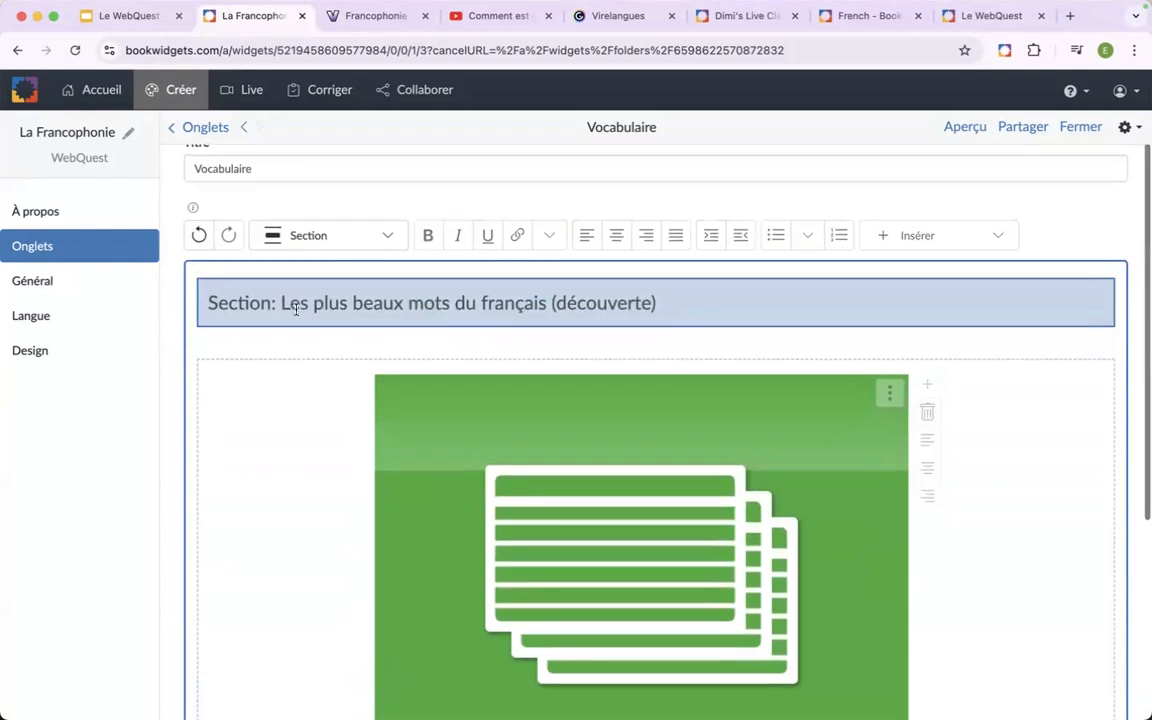
drag(284, 303, 487, 305)
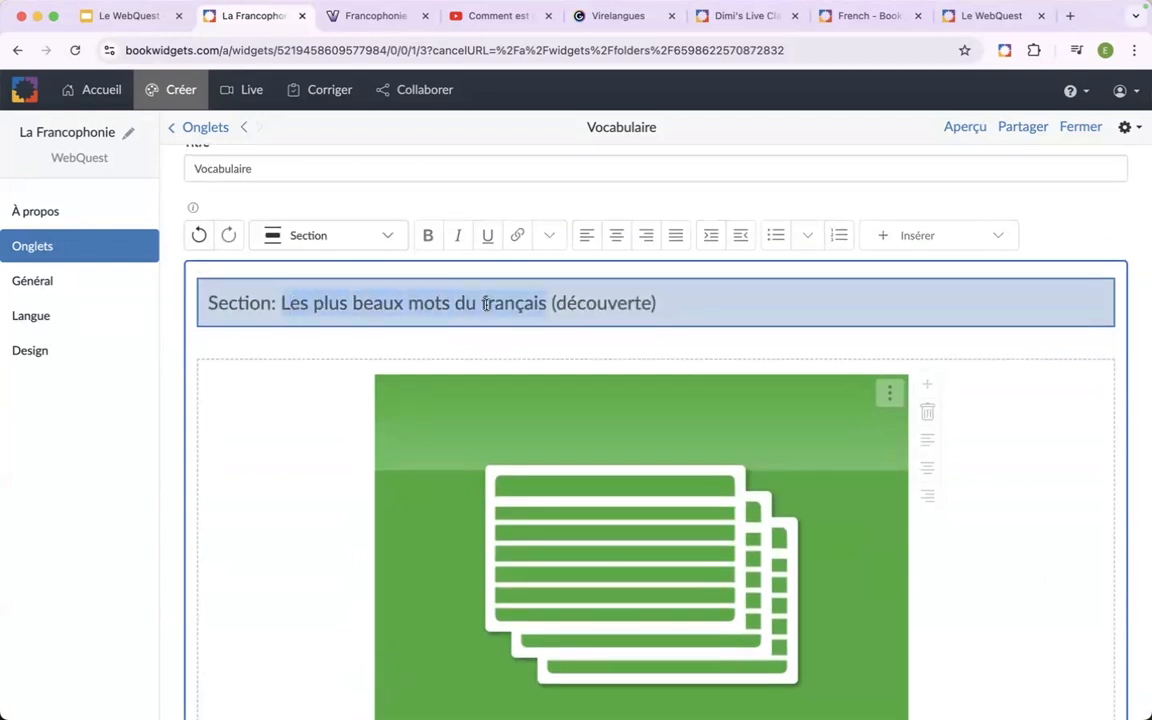
scroll(487, 306, down, 3)
click(347, 568)
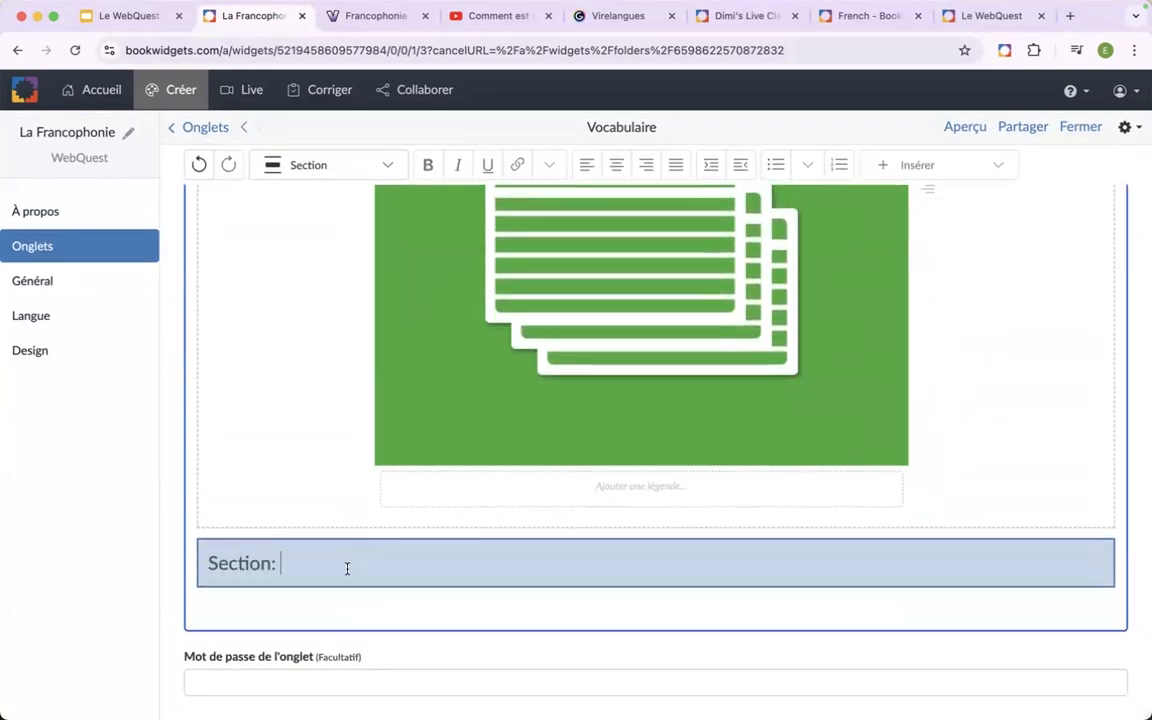
text(Les plus beaux mots du français)
text((exercices))
Insert the first listed "Les plus beaux mots de la langue française" matching pairs widget (Paires correspondantes) below the exercices section heading.
click(455, 607)
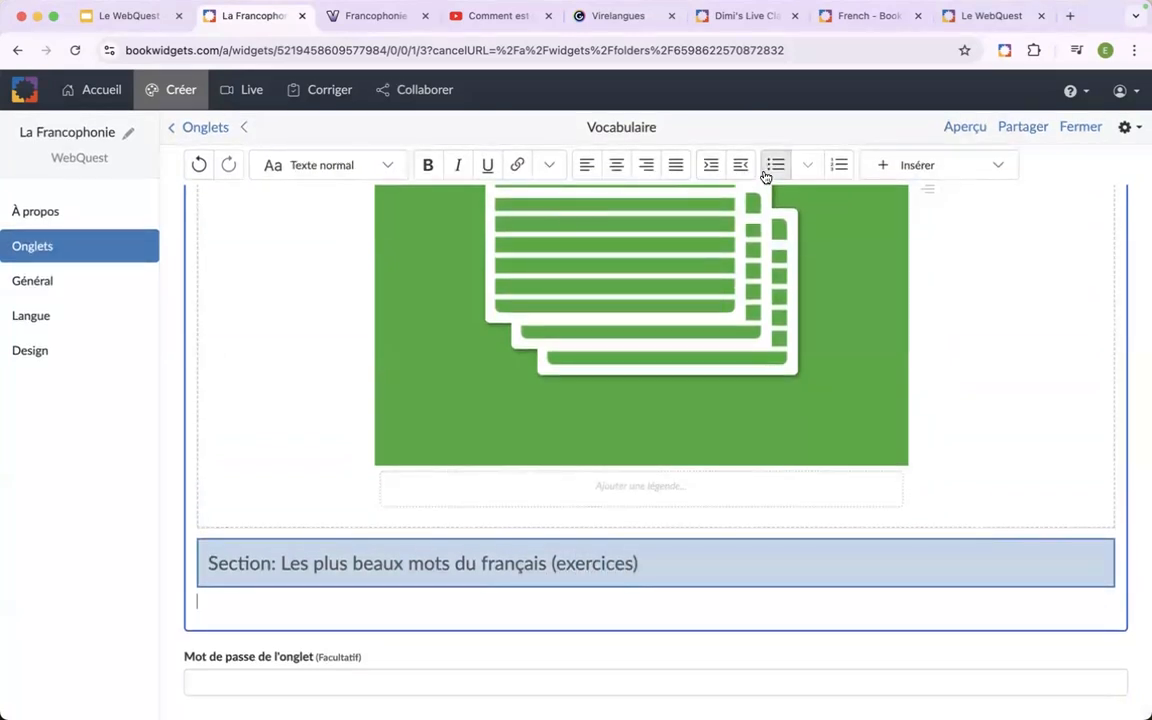
click(895, 170)
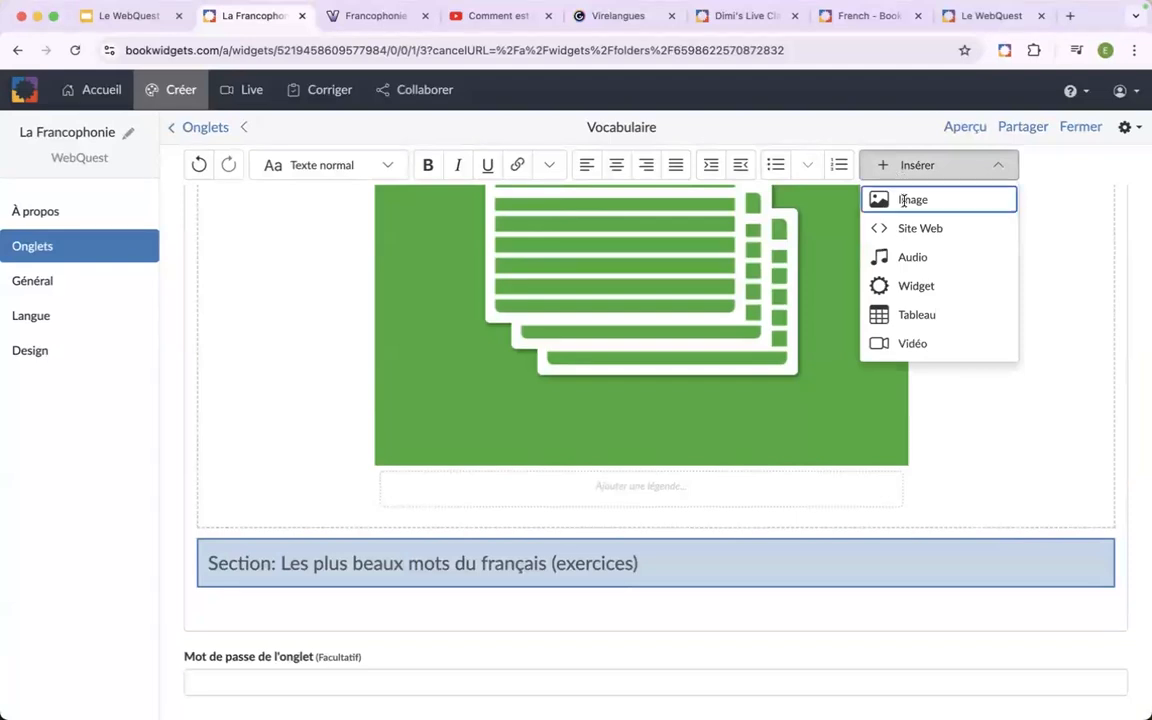
click(912, 288)
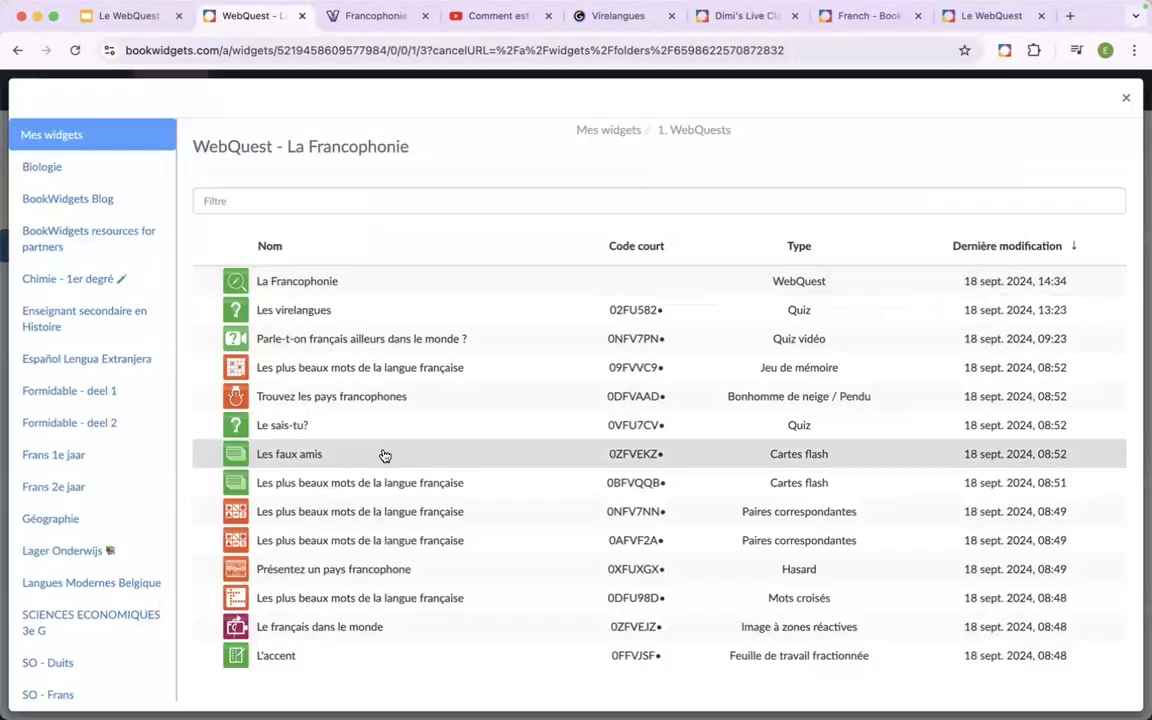
scroll(384, 456, down, 3)
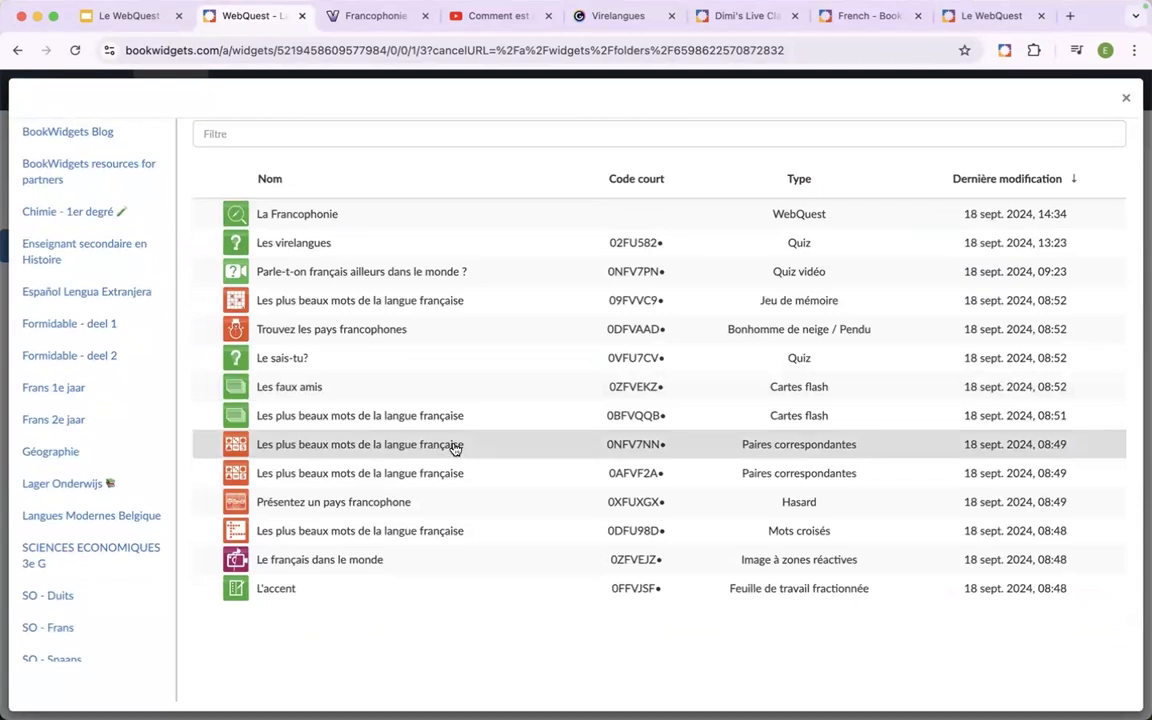
click(453, 447)
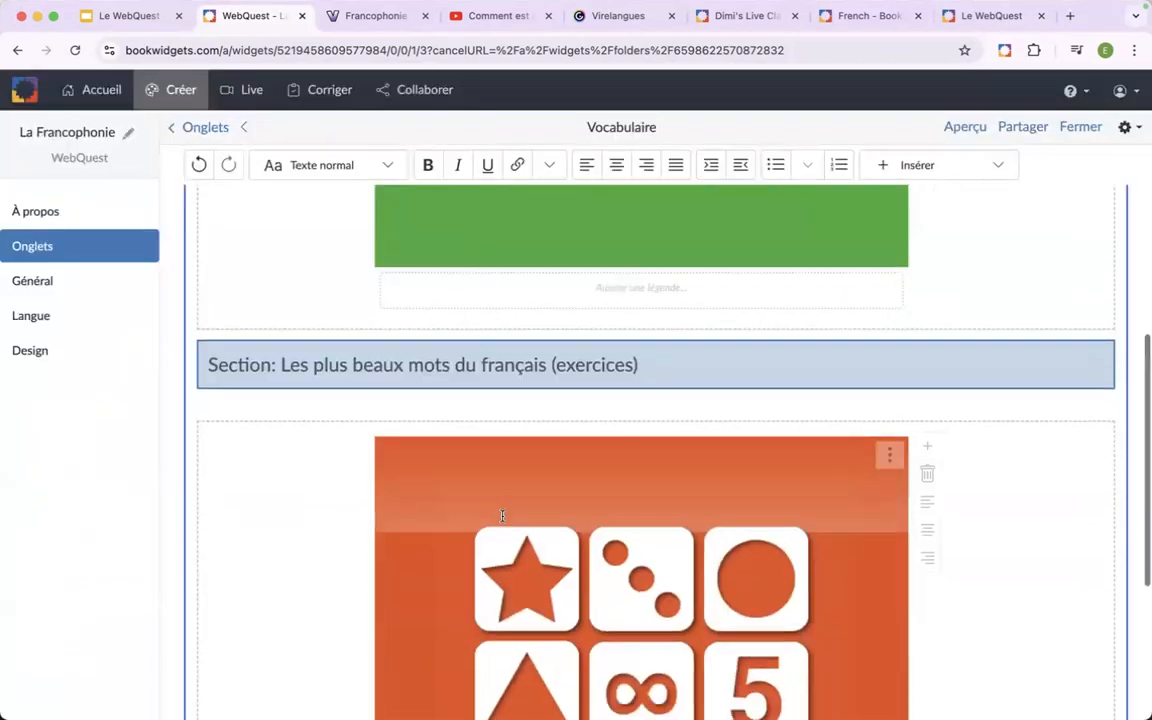
Add the second "Les plus beaux mots de la langue française" matching pairs widget and the crossword widget of that name beside the first.
click(929, 446)
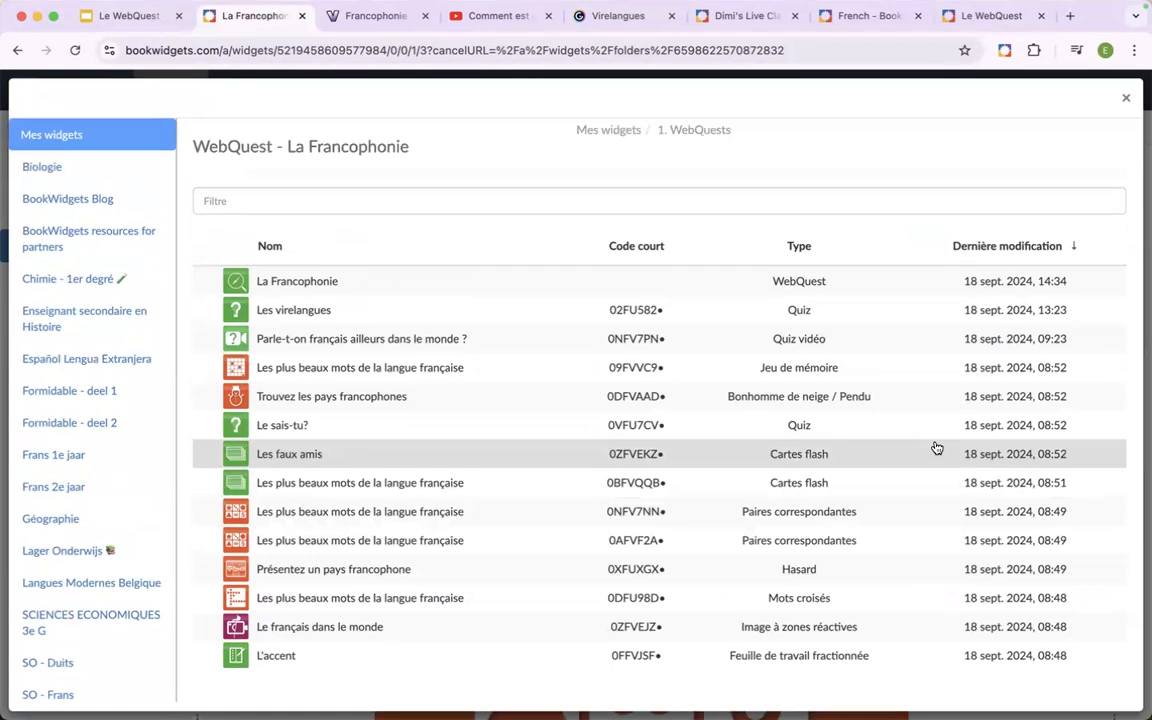
click(520, 548)
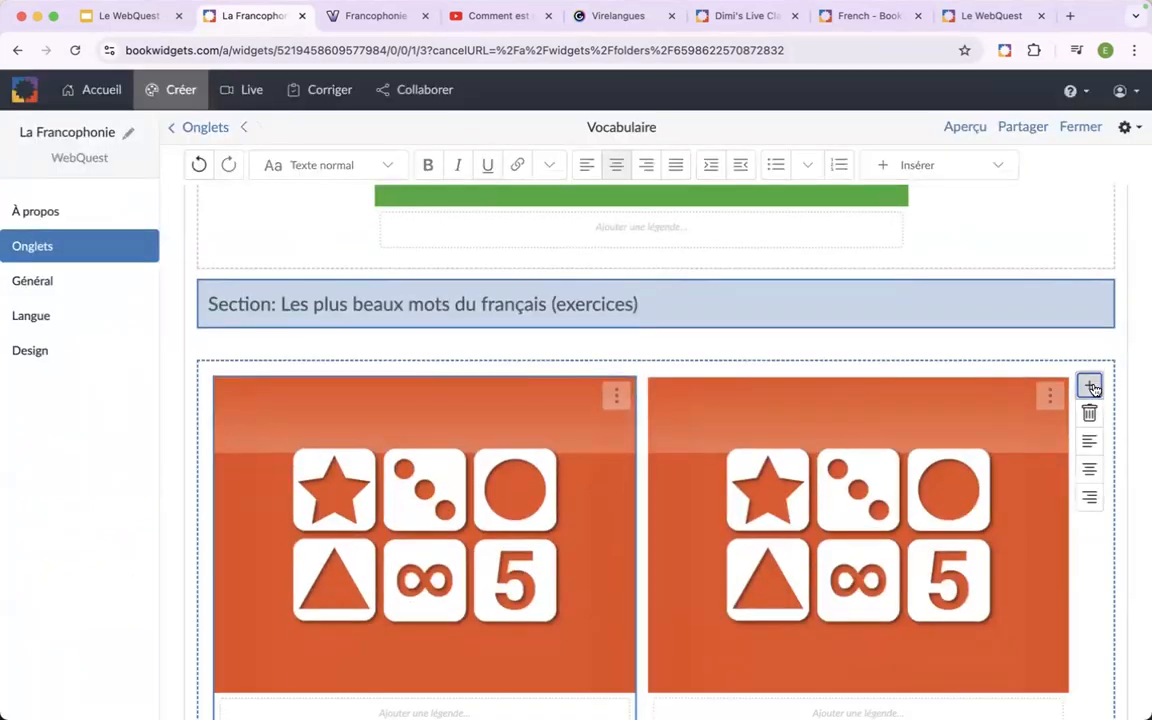
click(1090, 386)
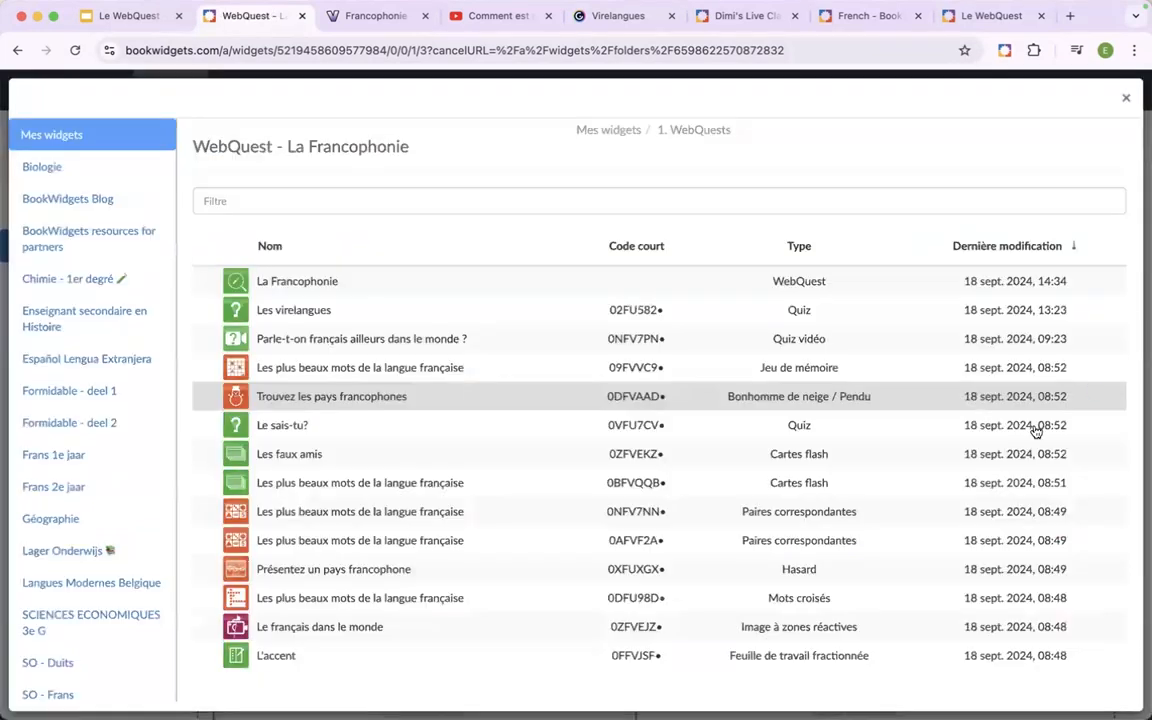
click(487, 600)
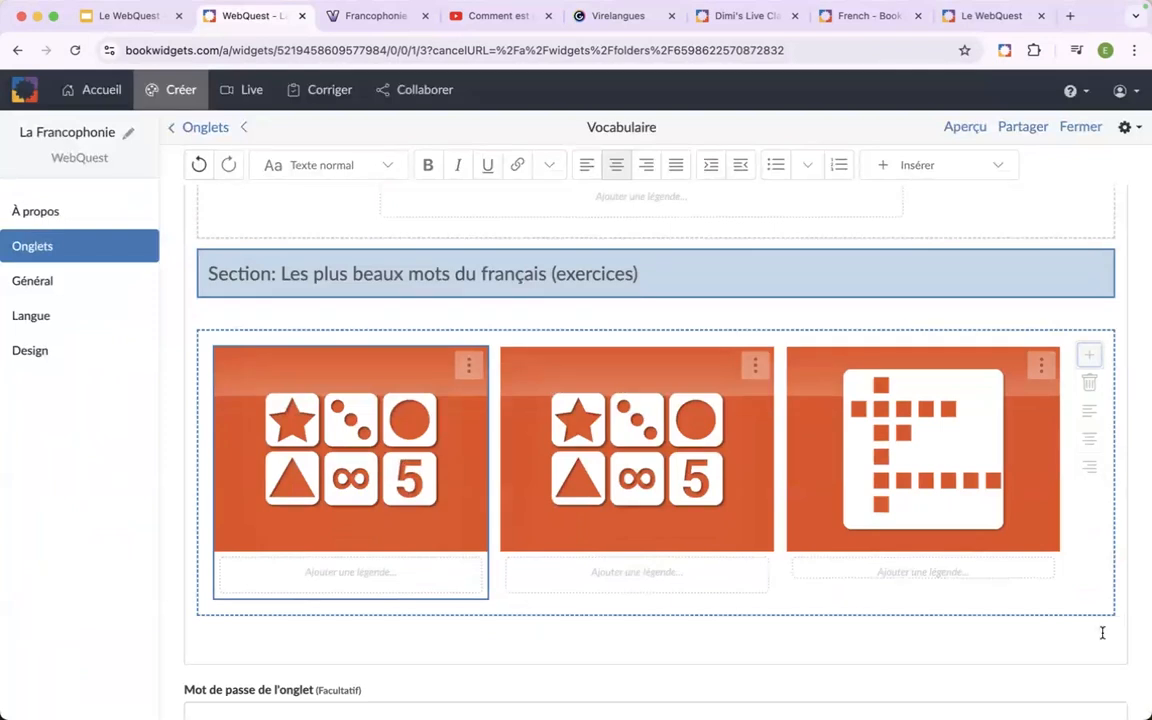
Add a section titled "Les faux amis" below the row of three exercise widgets, followed by an empty line.
click(1102, 632)
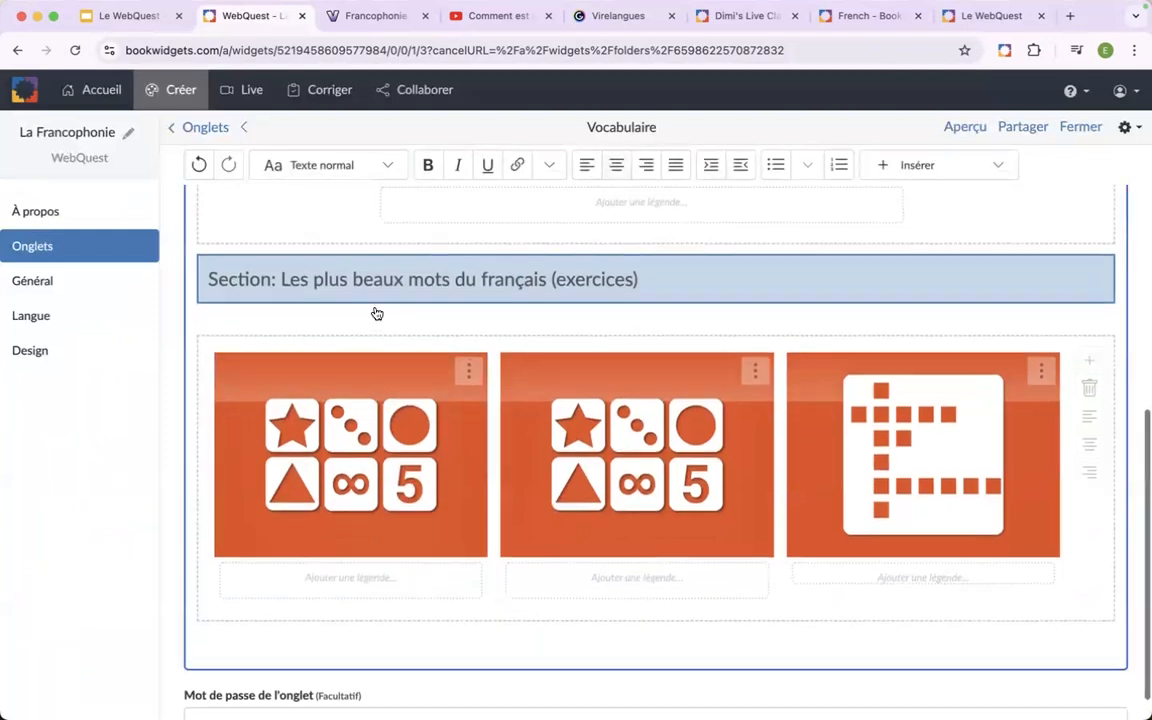
scroll(330, 380, up, 10)
click(310, 268)
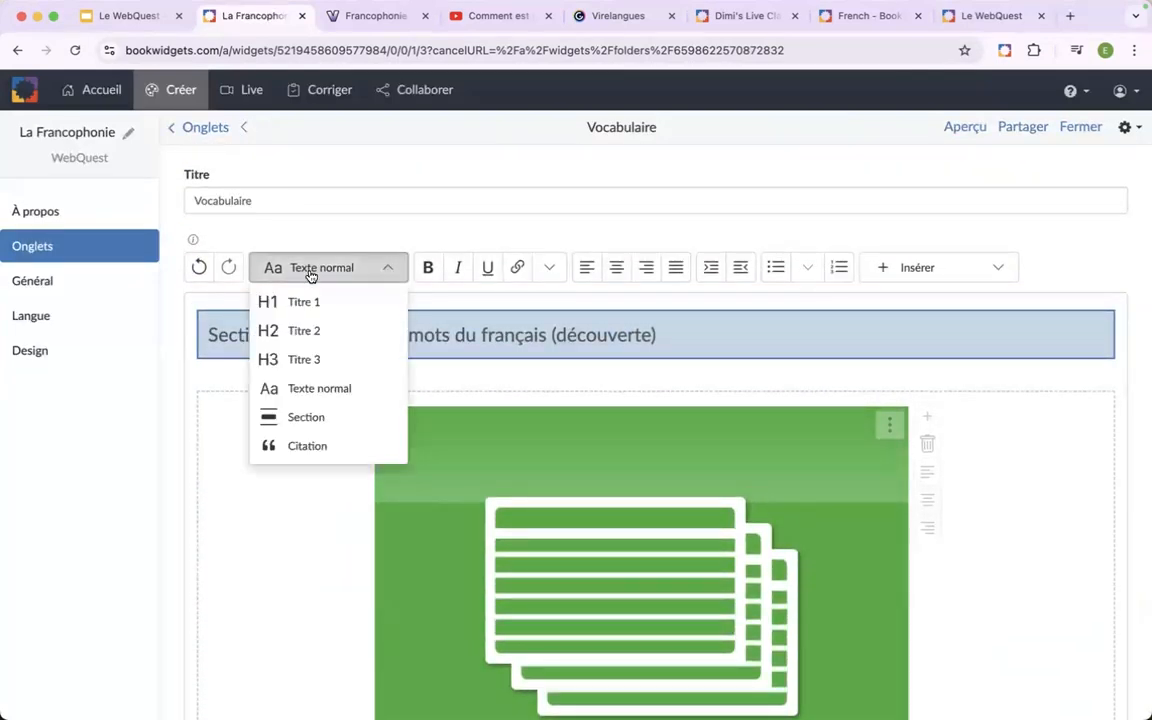
click(312, 414)
scroll(390, 540, down, 2)
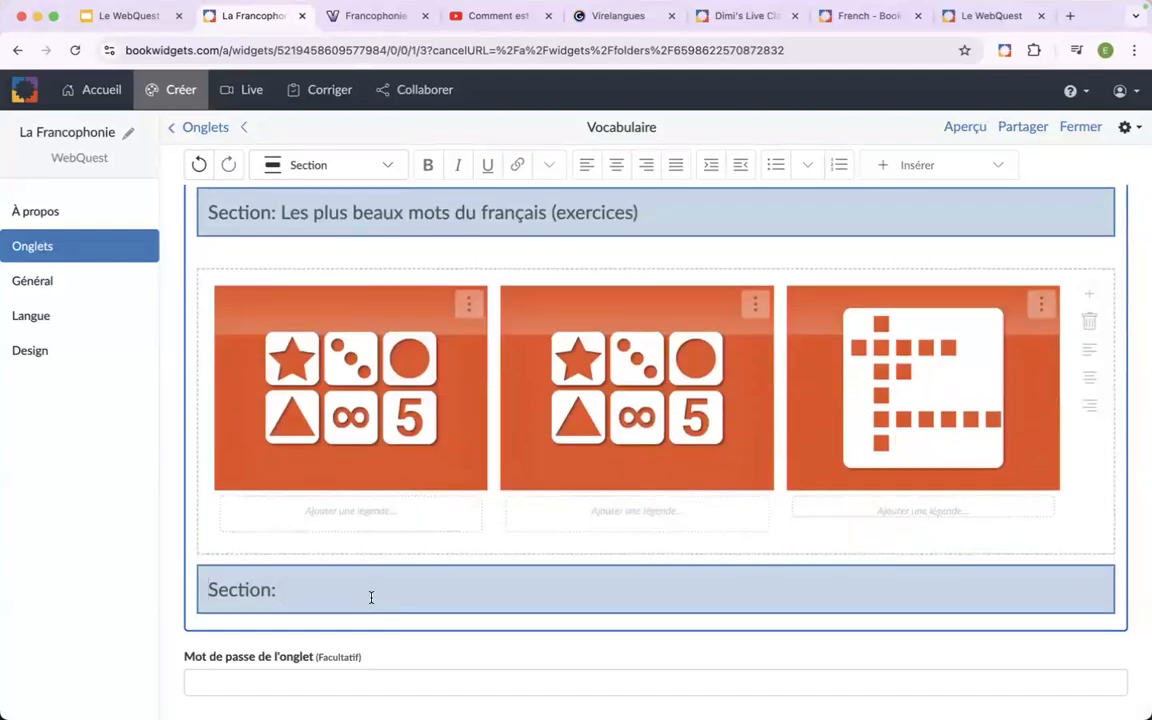
text(Les faux amis)
key(Return)
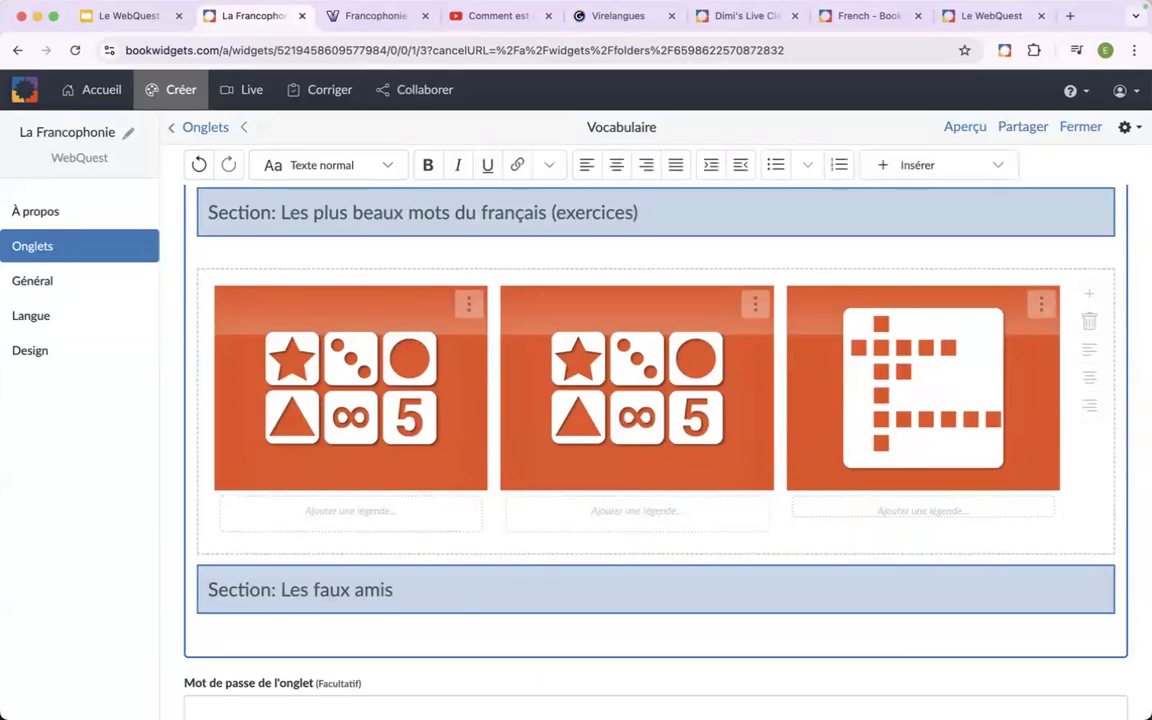
Insert the flash cards widget "Les faux amis" below the "Les faux amis" section heading.
click(907, 168)
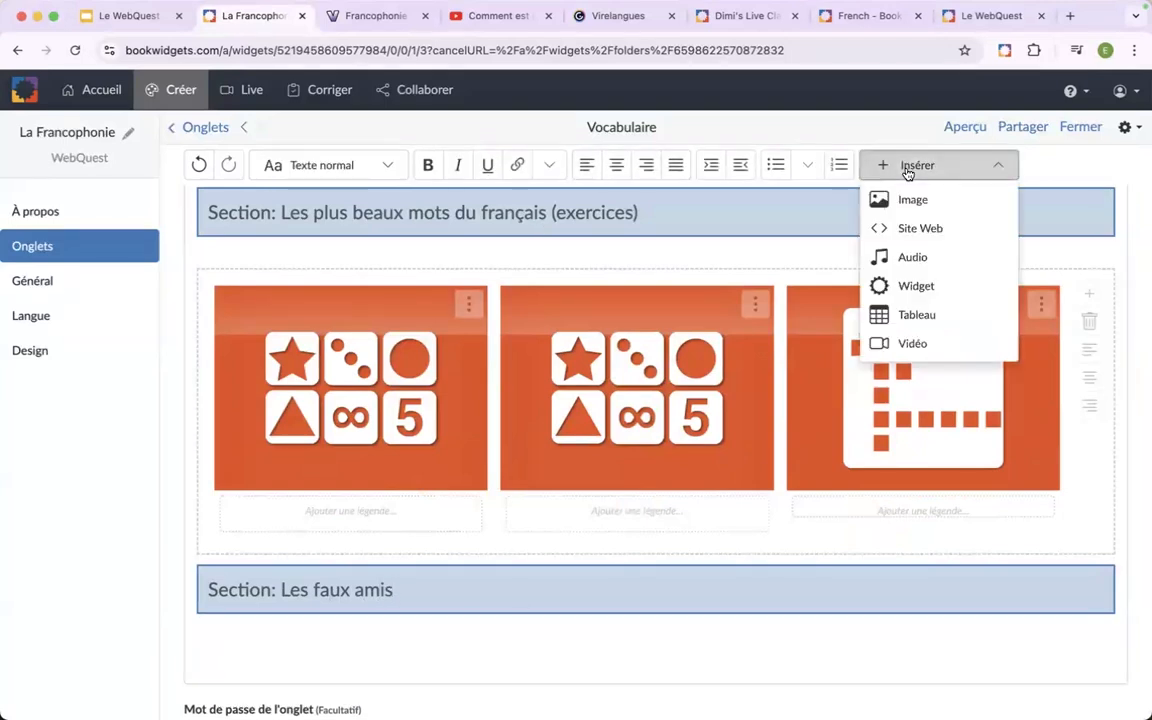
click(914, 286)
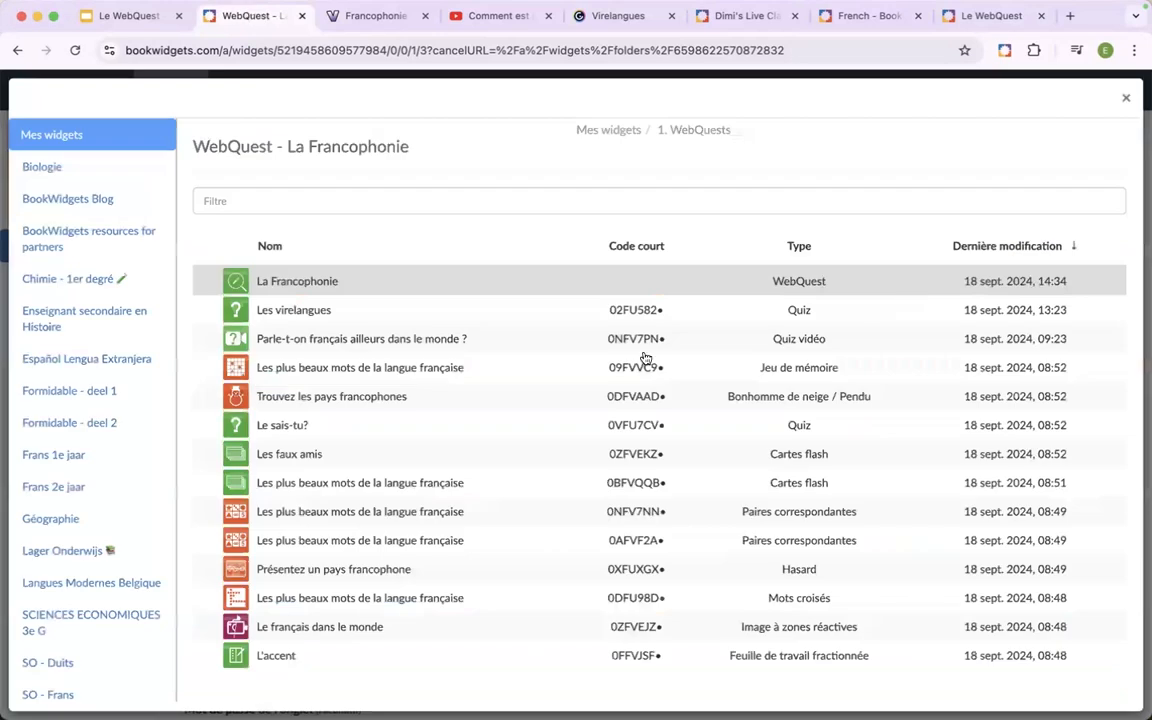
click(415, 457)
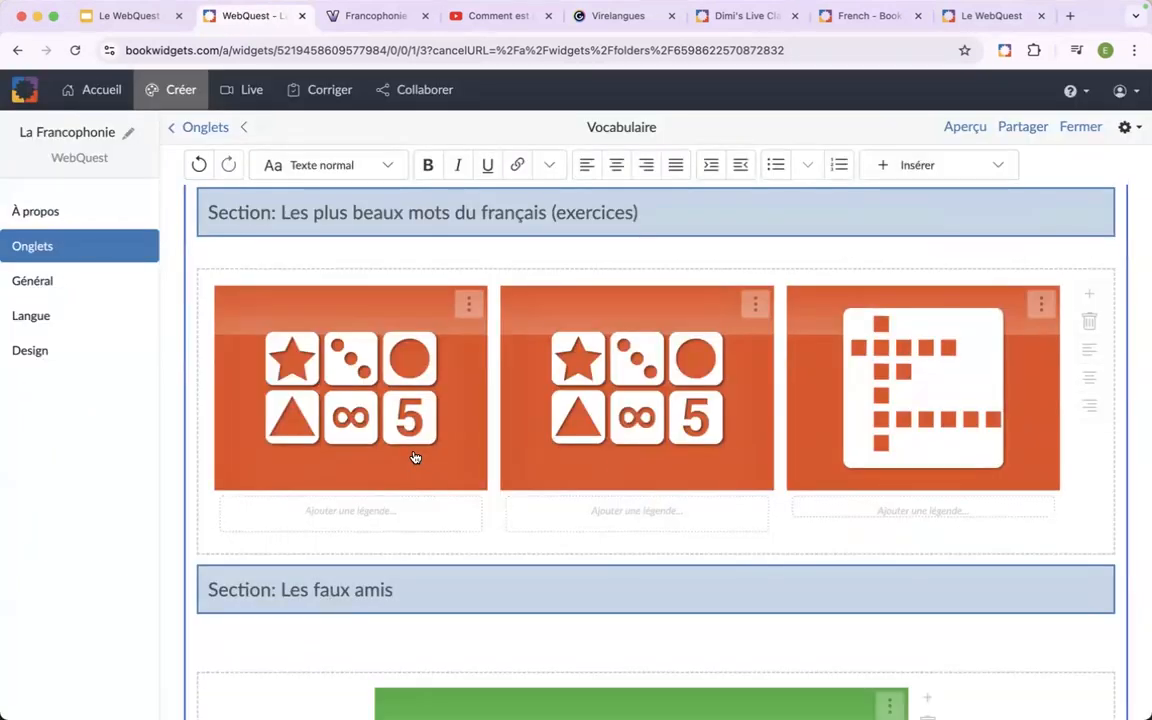
Preview the WebQuest as a student and look through the three sections of the Vocabulaire tab.
click(966, 127)
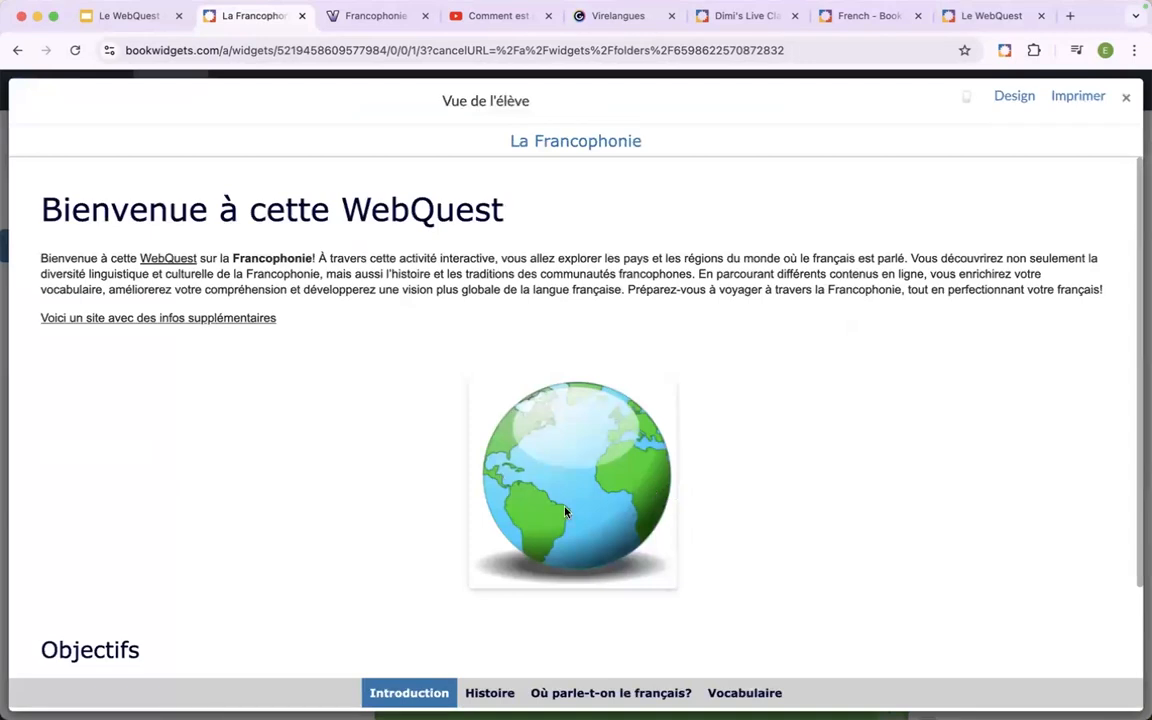
click(735, 692)
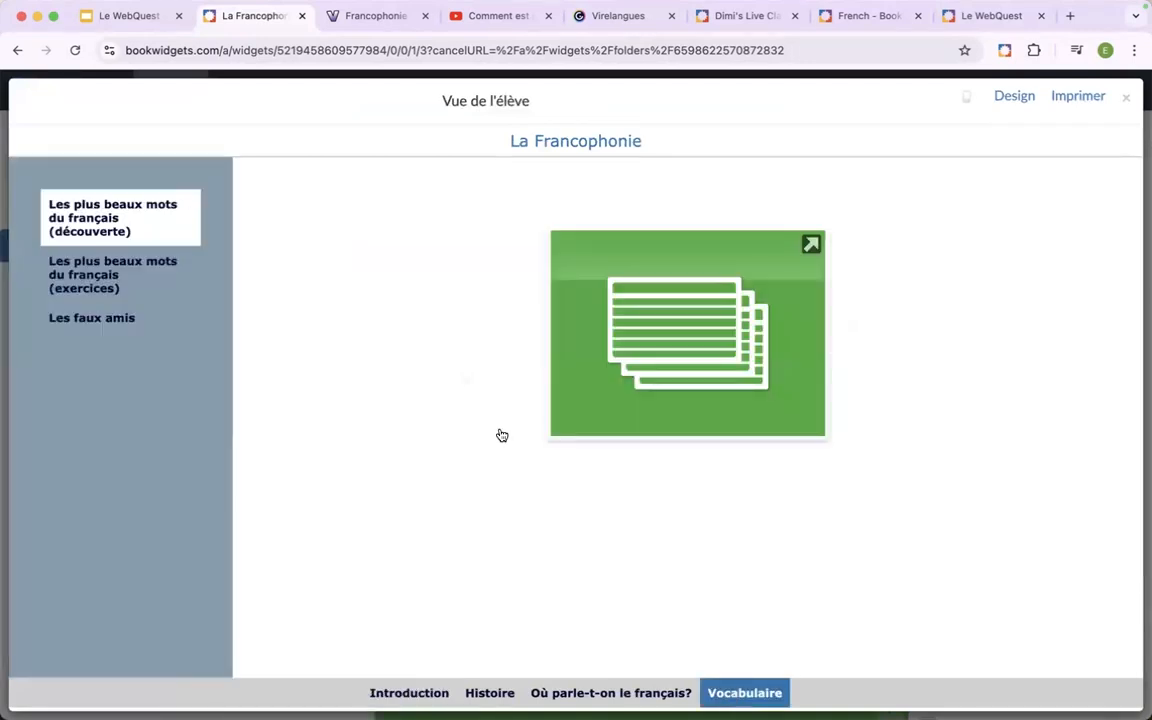
click(84, 285)
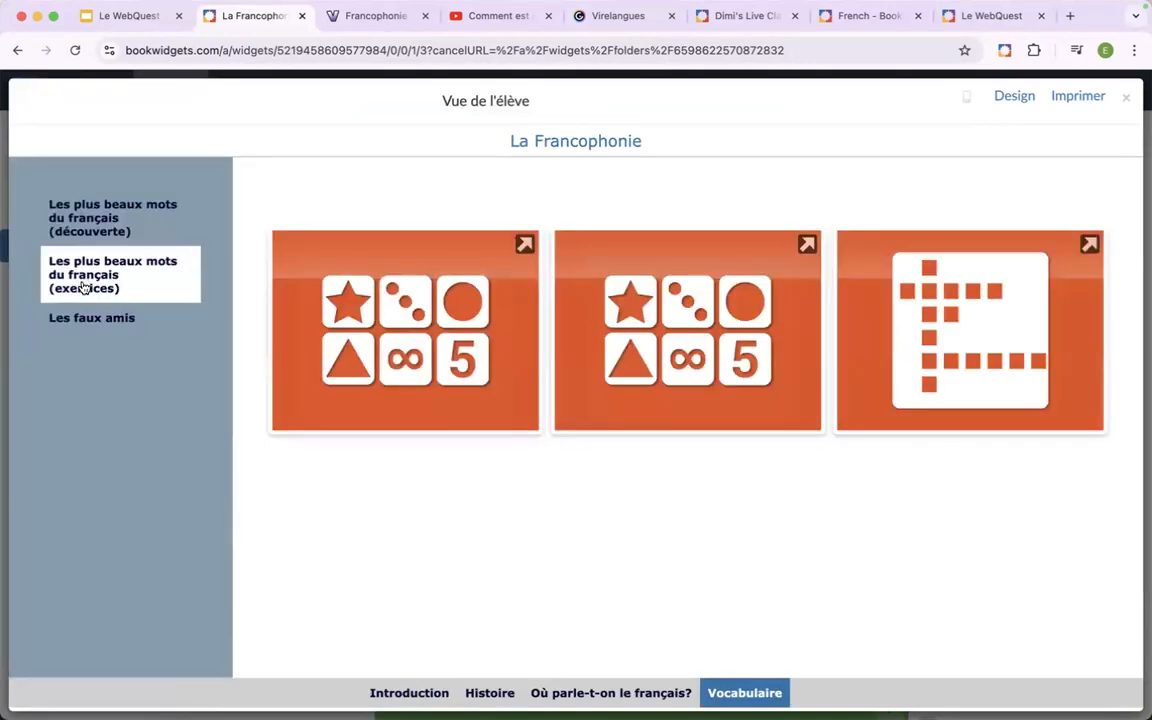
click(80, 320)
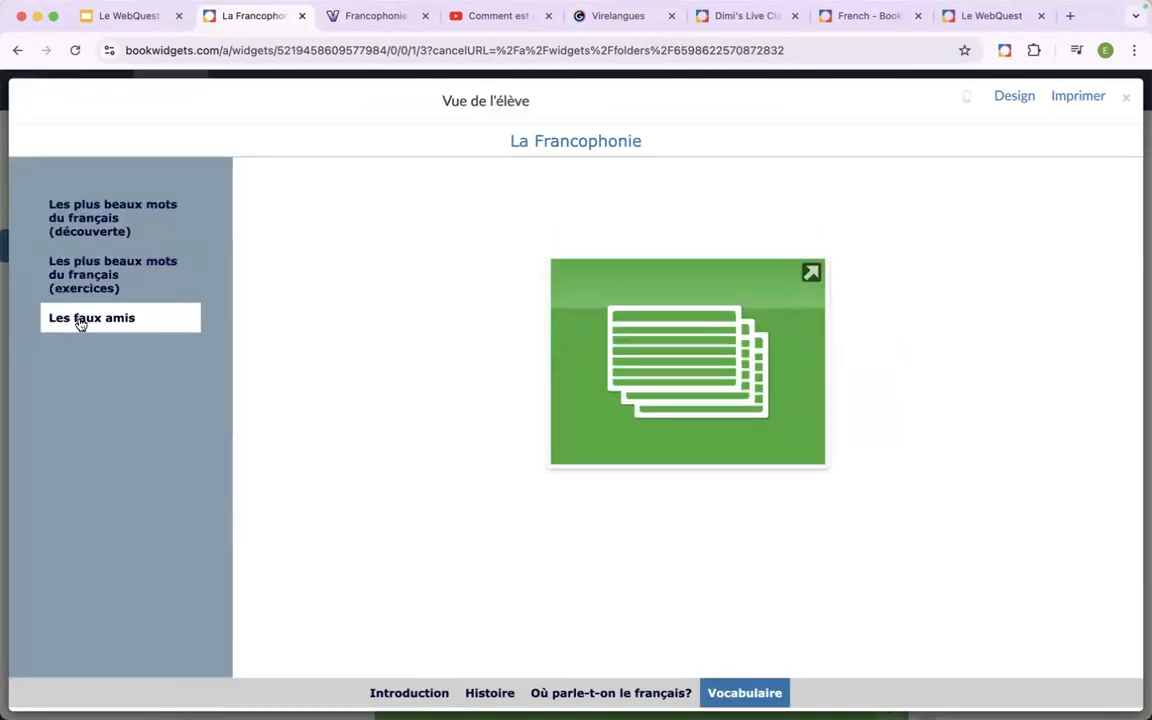
click(98, 219)
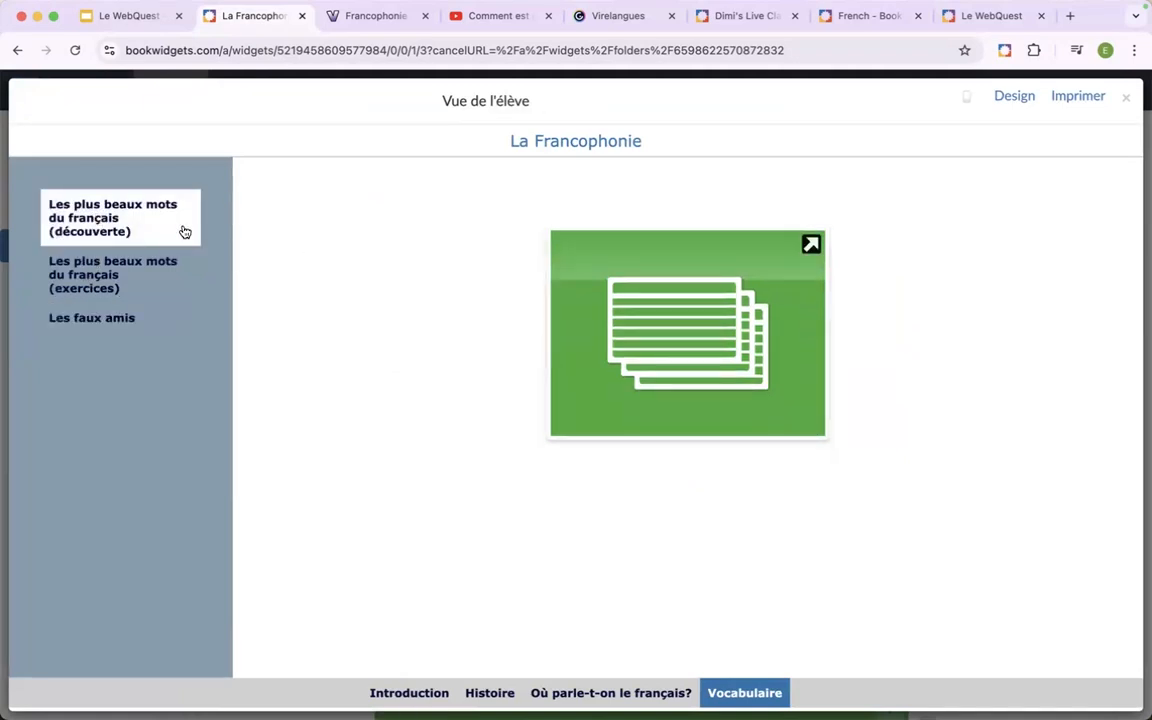
Try the découverte section's flash cards in the preview, advance to the next card, and return to the WebQuest.
click(572, 315)
click(564, 458)
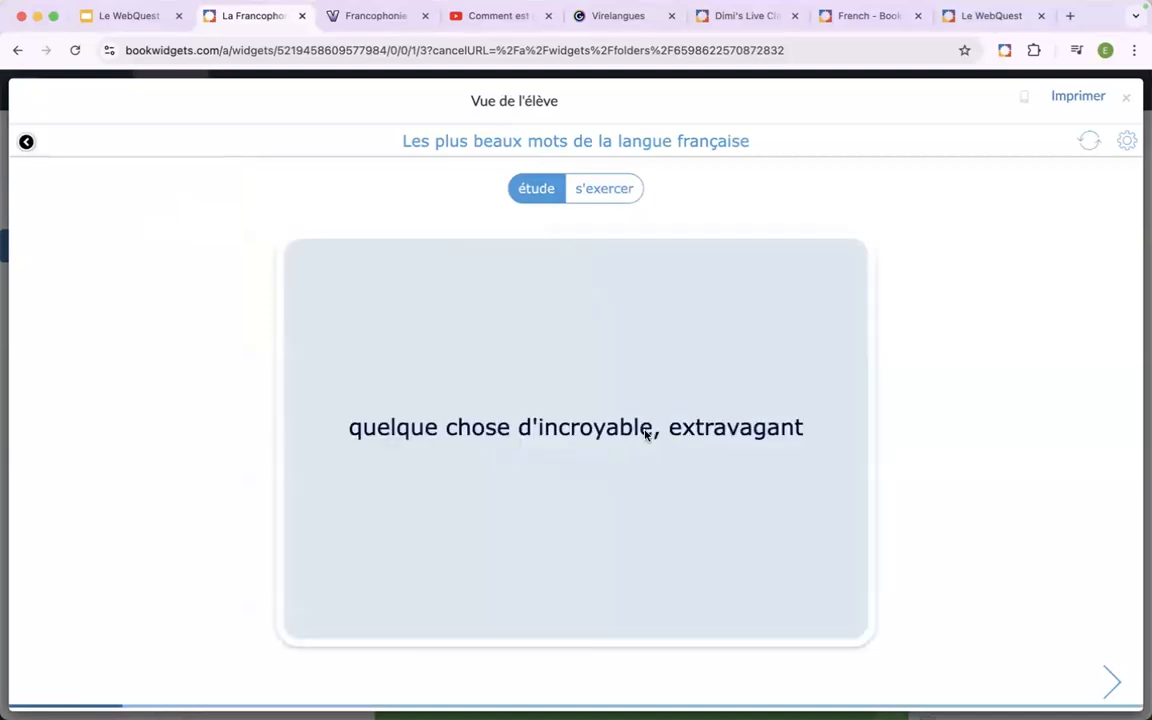
click(1108, 677)
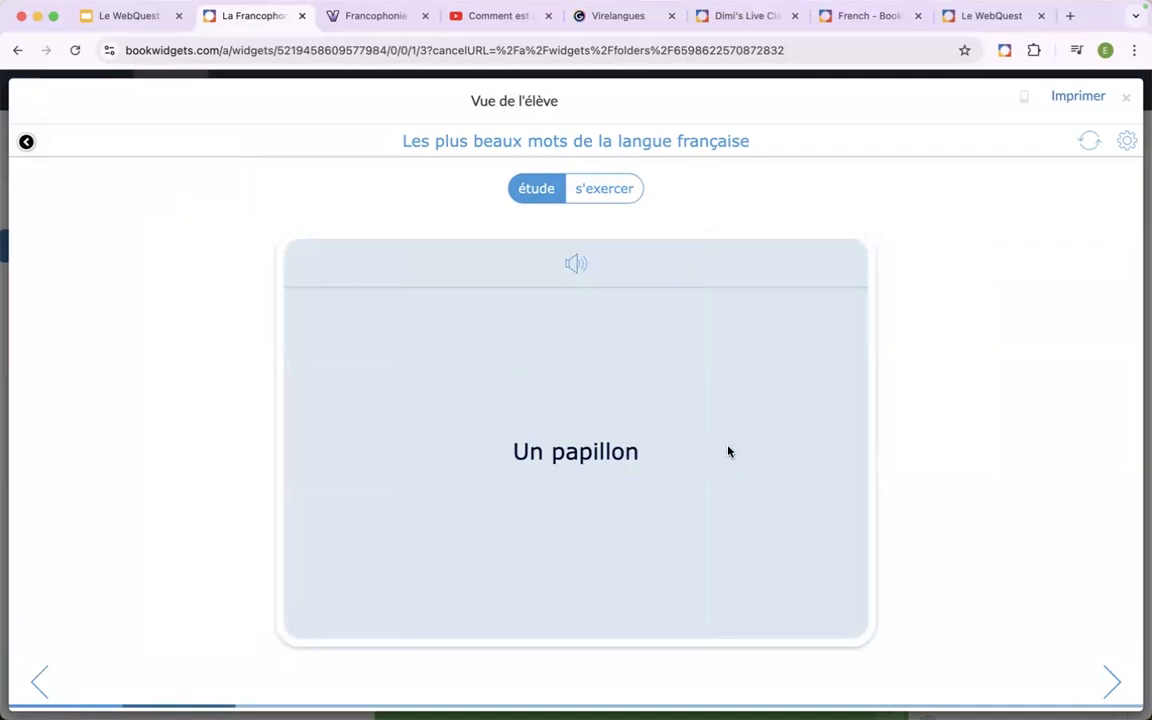
click(27, 143)
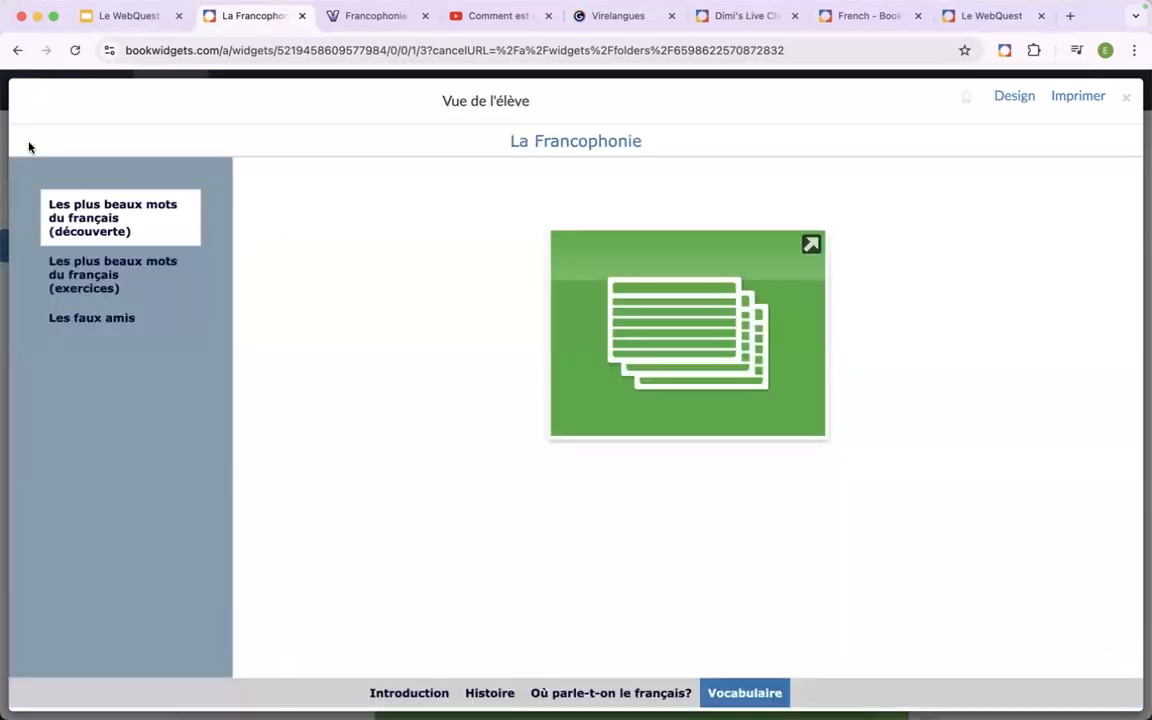
Open the first matching pairs exercise from the exercices section, select the "Un papillon" card, and return to the WebQuest.
click(86, 277)
click(463, 360)
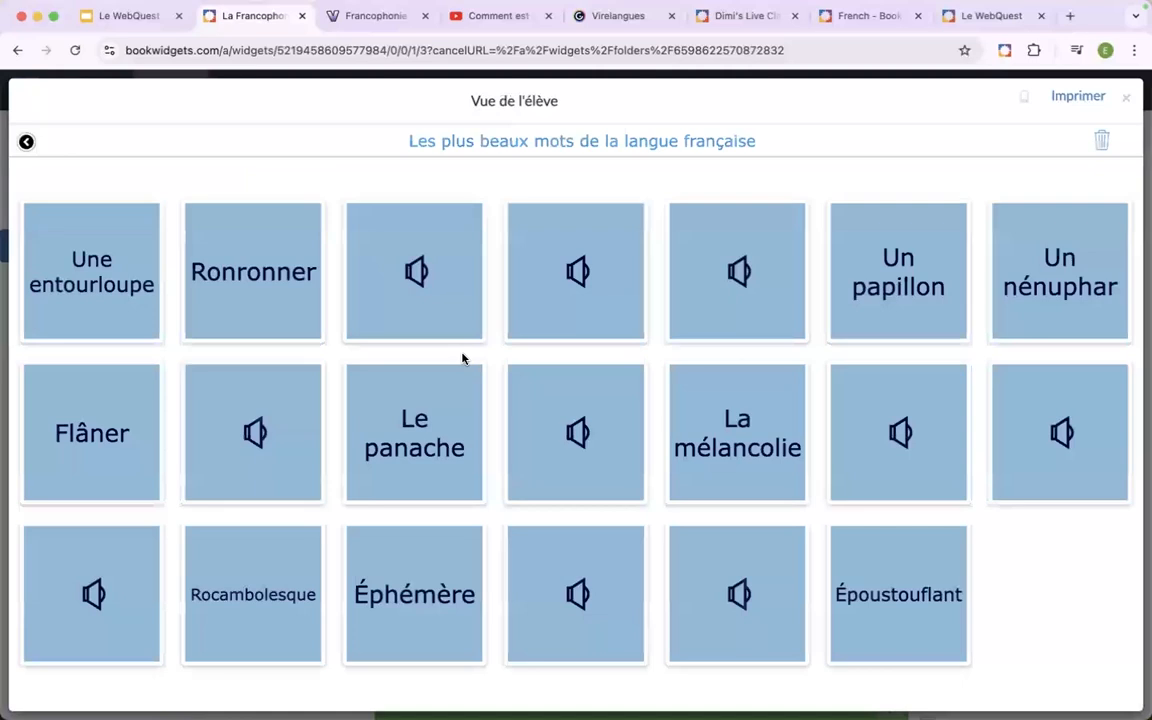
click(865, 270)
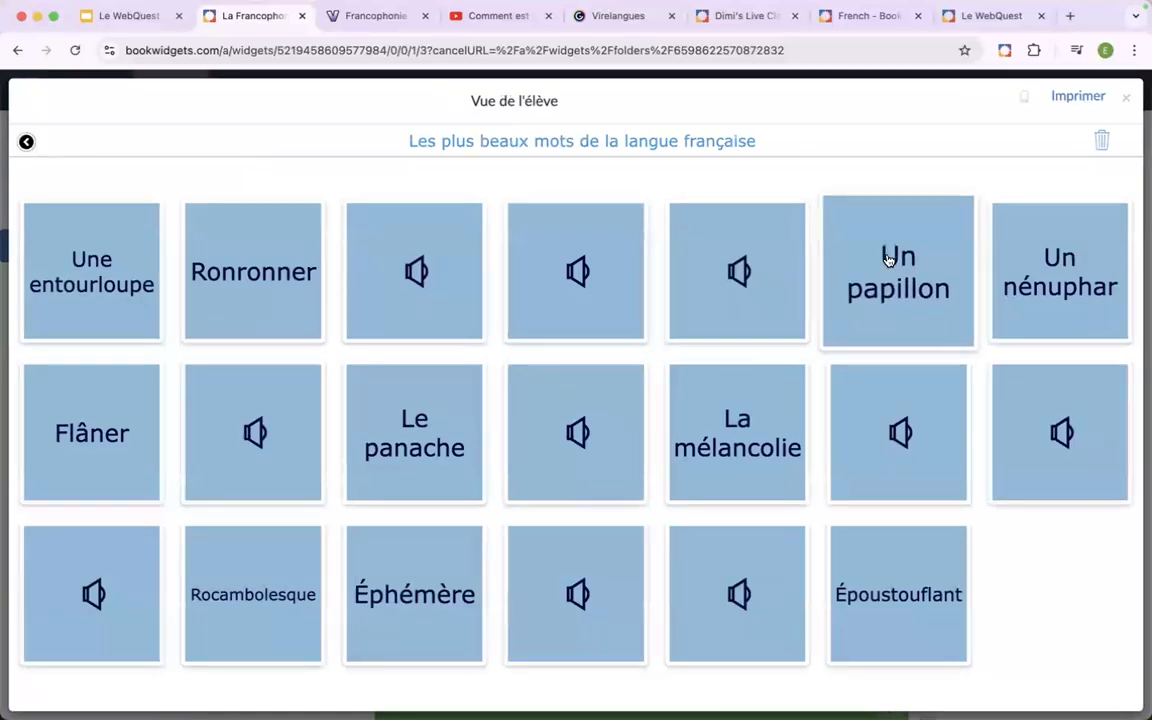
click(27, 143)
Open the "Les faux amis" flash cards in the preview and flip the first card over and back.
click(109, 328)
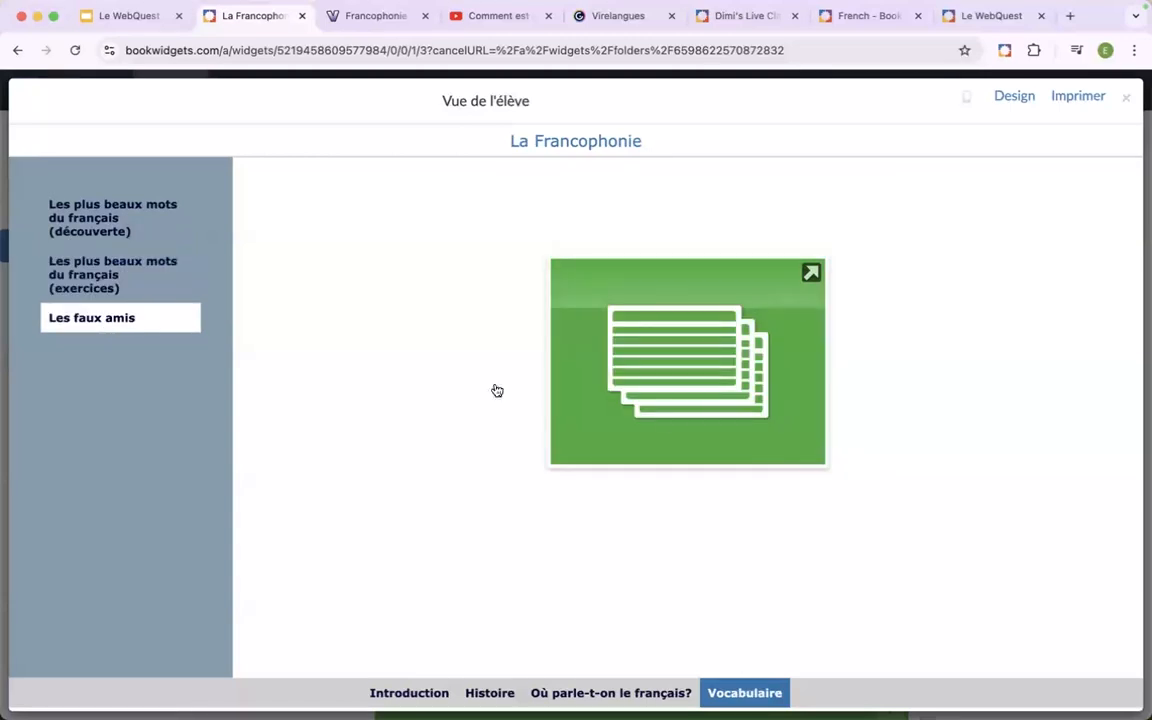
click(693, 404)
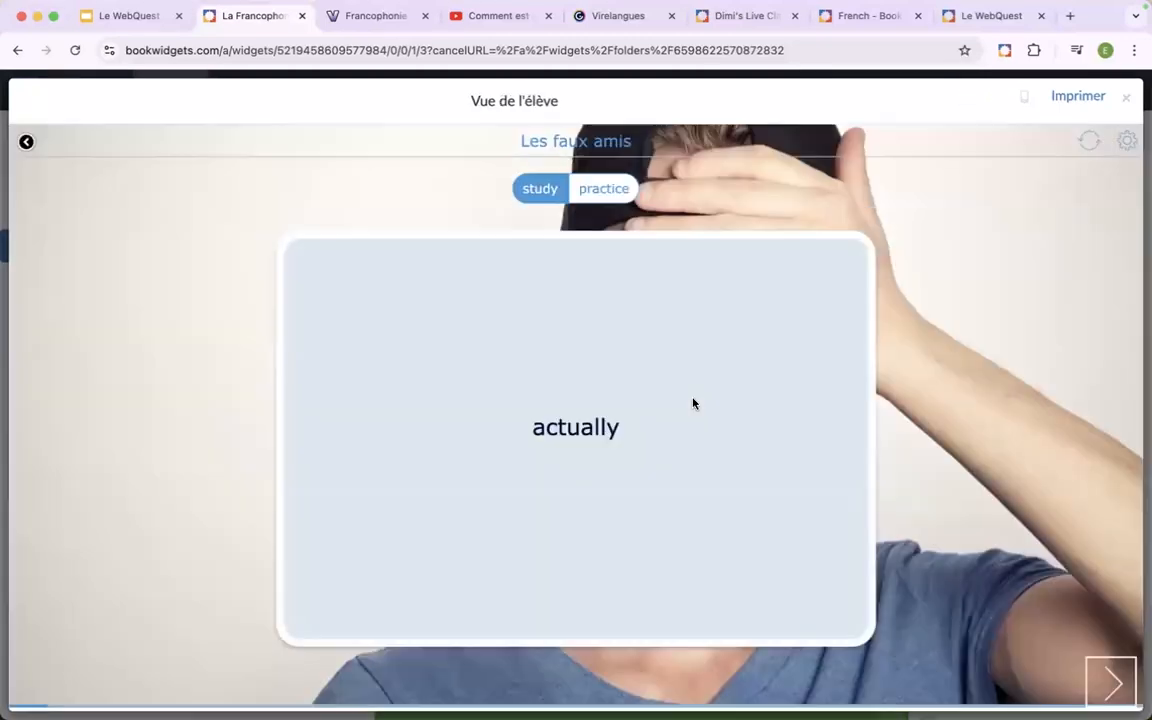
click(629, 421)
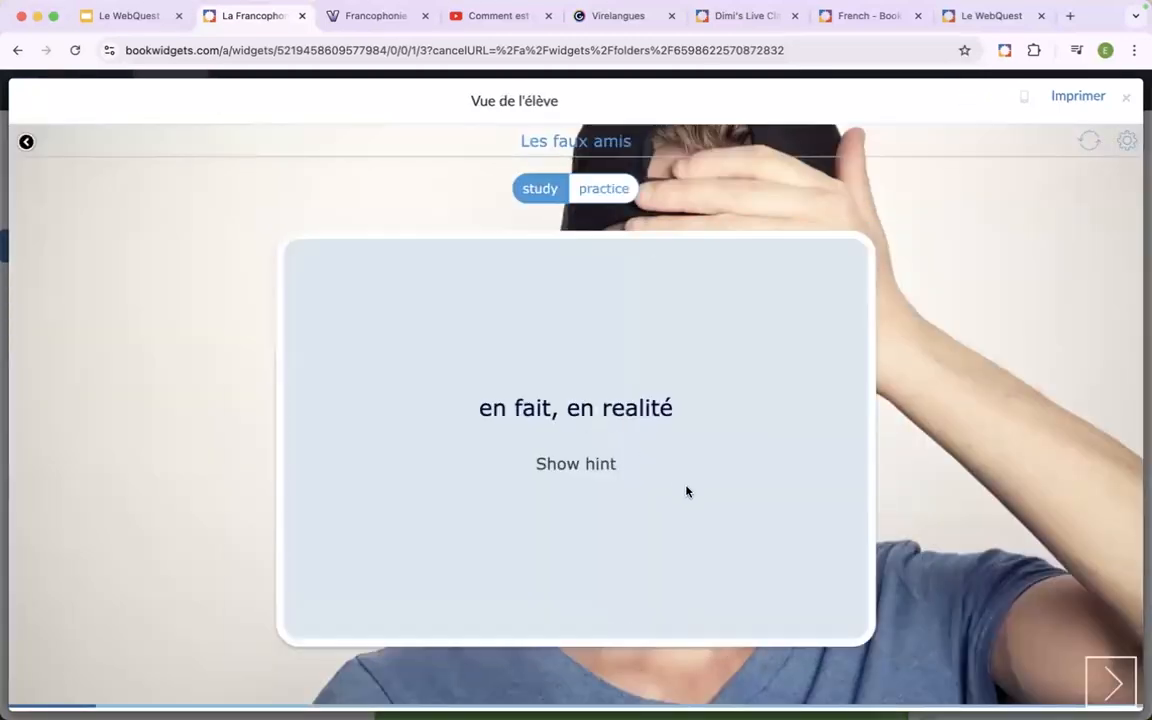
click(542, 422)
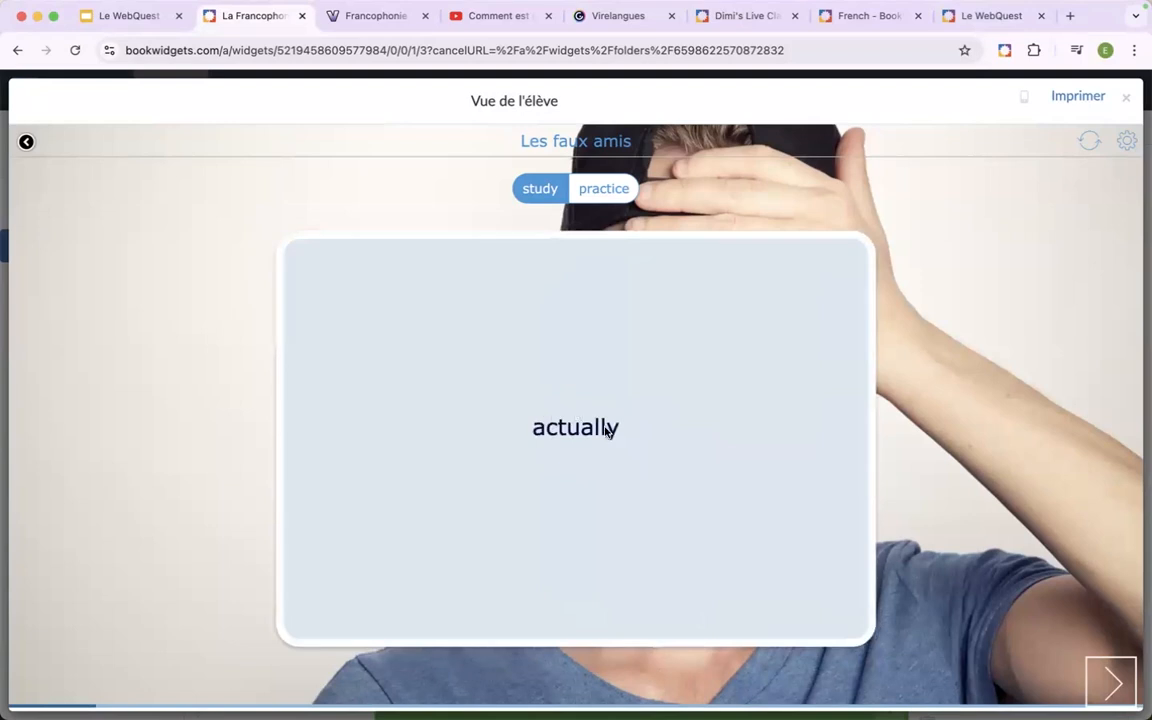
Flip the "actually" flash card to its answer, return to the WebQuest, and close the student preview.
click(575, 439)
click(592, 466)
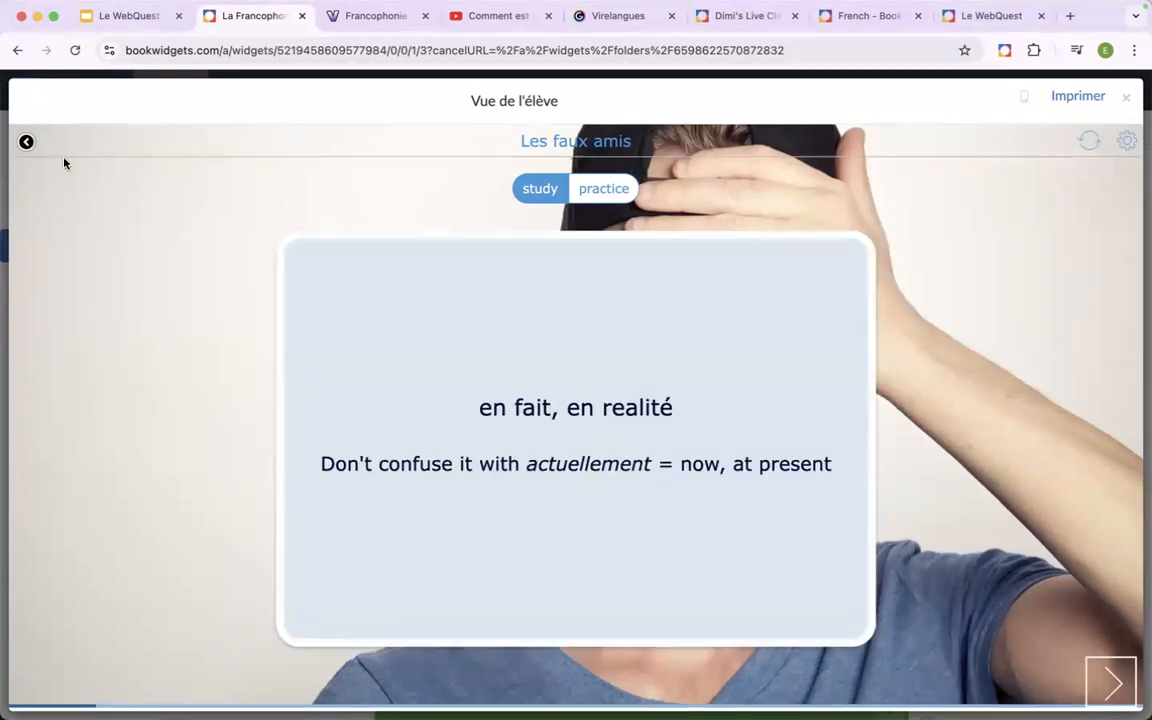
click(26, 142)
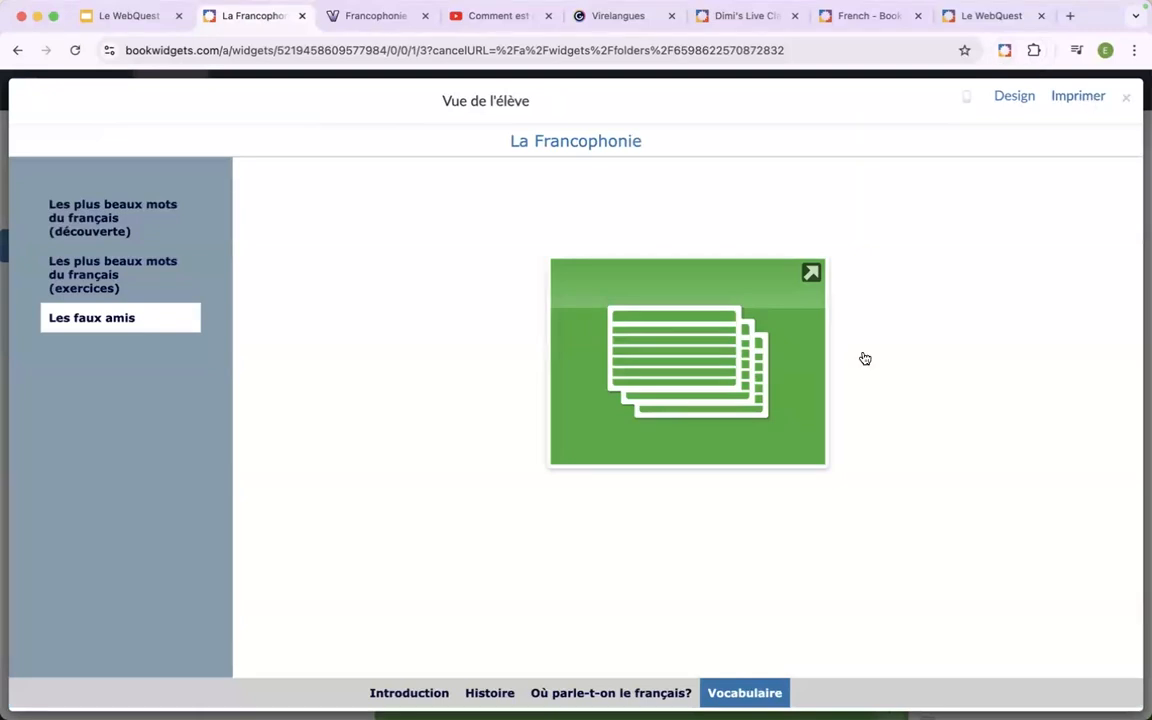
click(1126, 101)
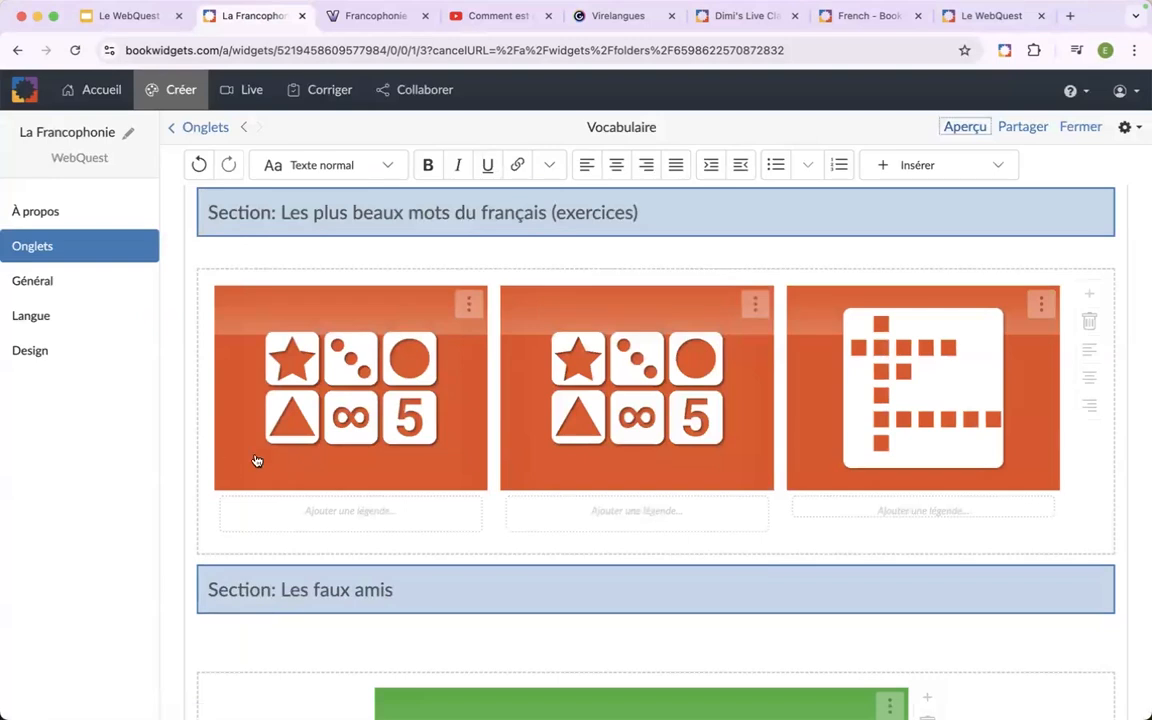
Add a new tab titled "Virlenagues" to the WebQuest and start its content with an empty line.
scroll(257, 460, down, 6)
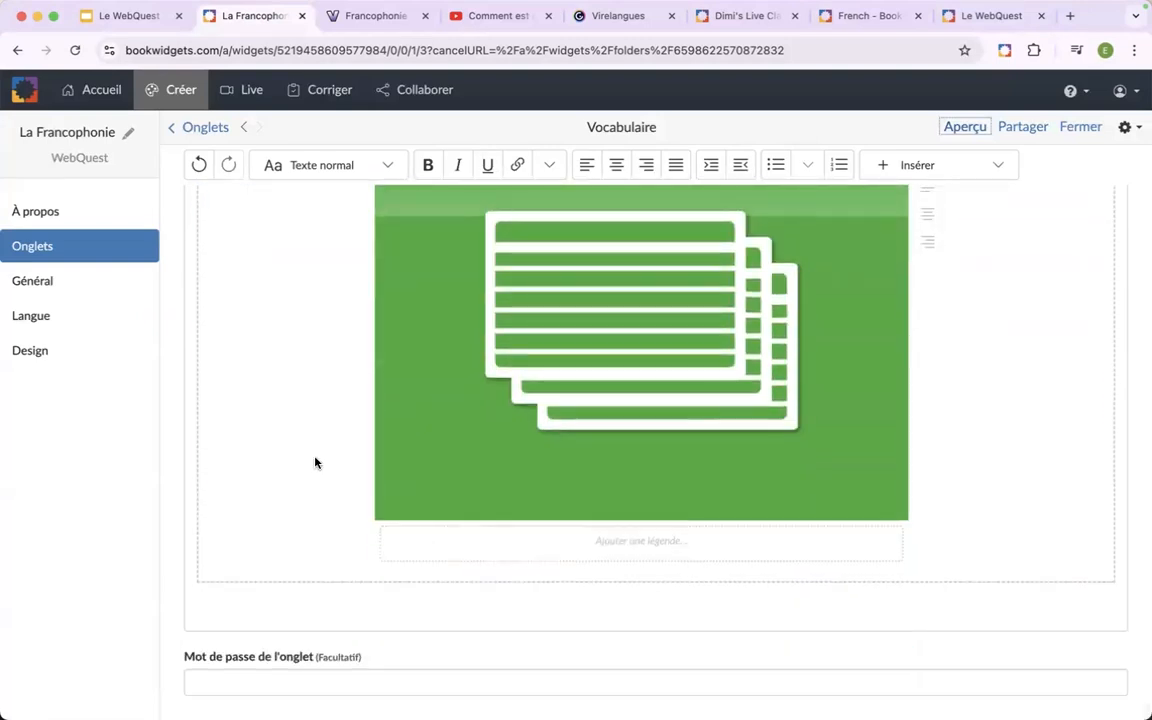
scroll(315, 462, up, 8)
click(212, 125)
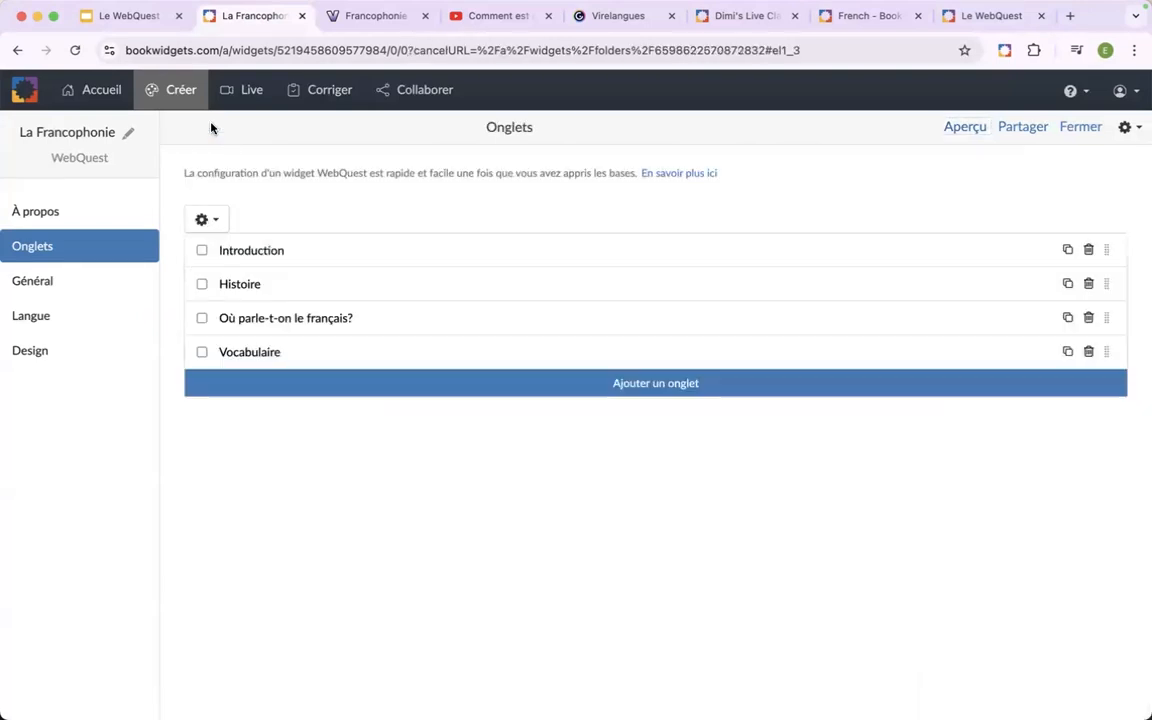
click(516, 390)
click(349, 199)
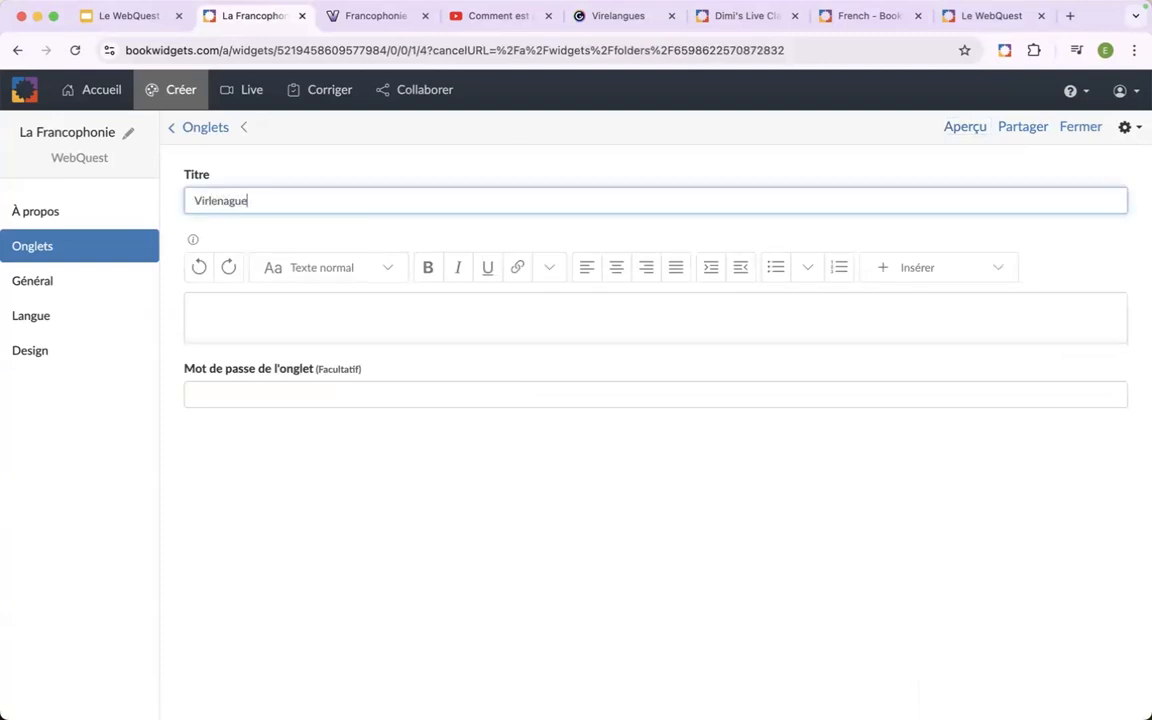
click(327, 308)
key(Return)
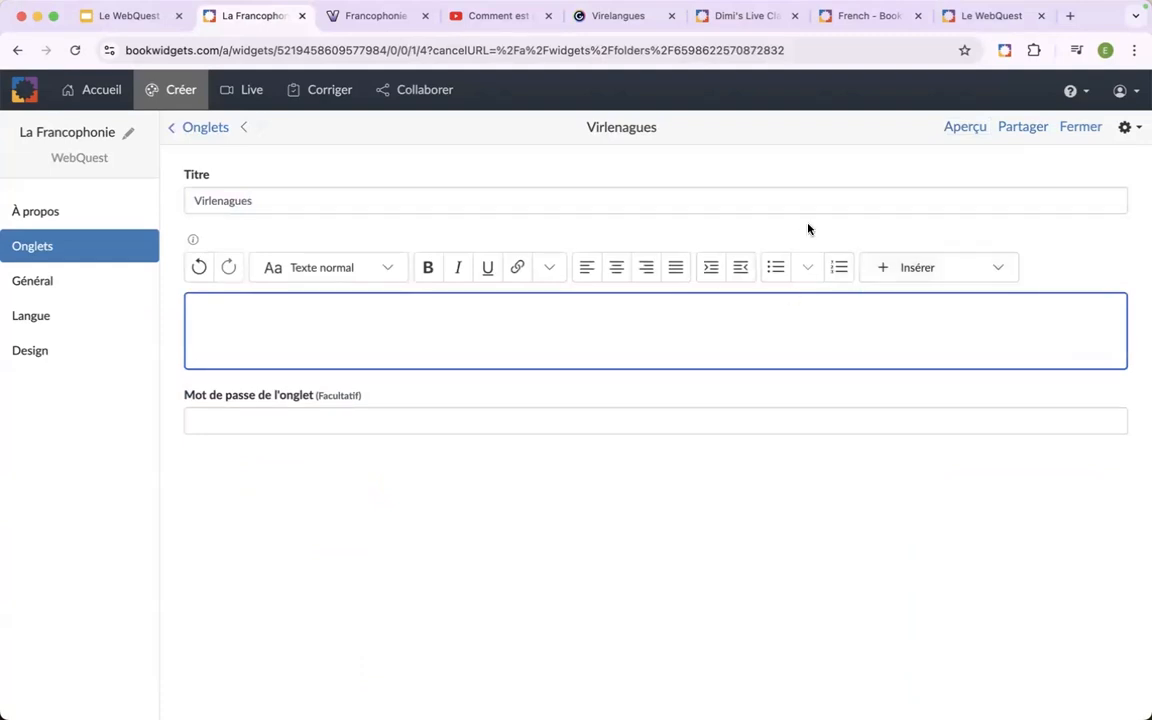
Switch to the Virelangues page on Genially, copy its public social link, and return to the La Francophonie WebQuest.
click(600, 16)
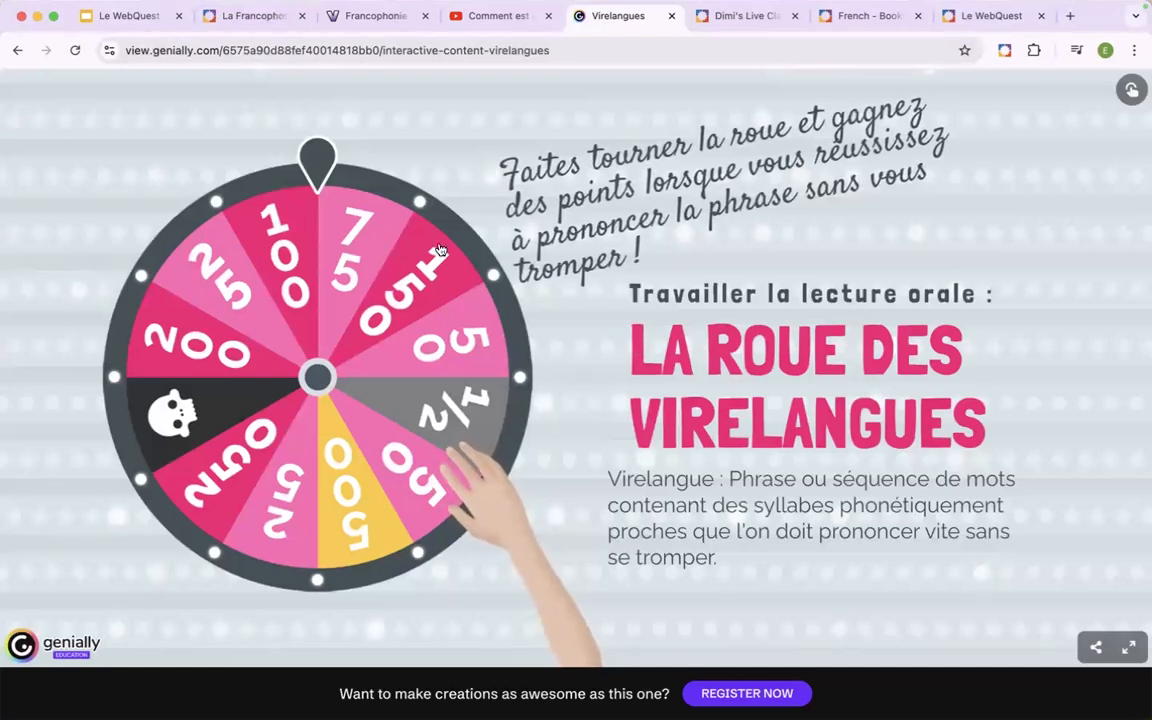
click(1097, 650)
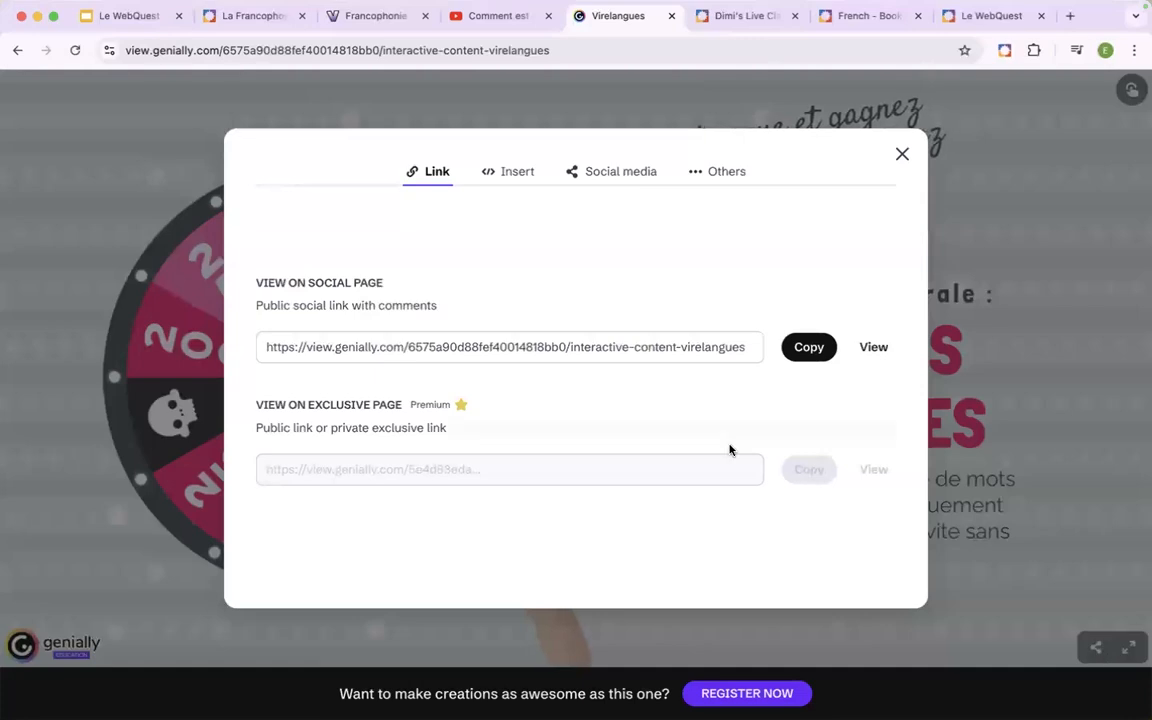
click(812, 350)
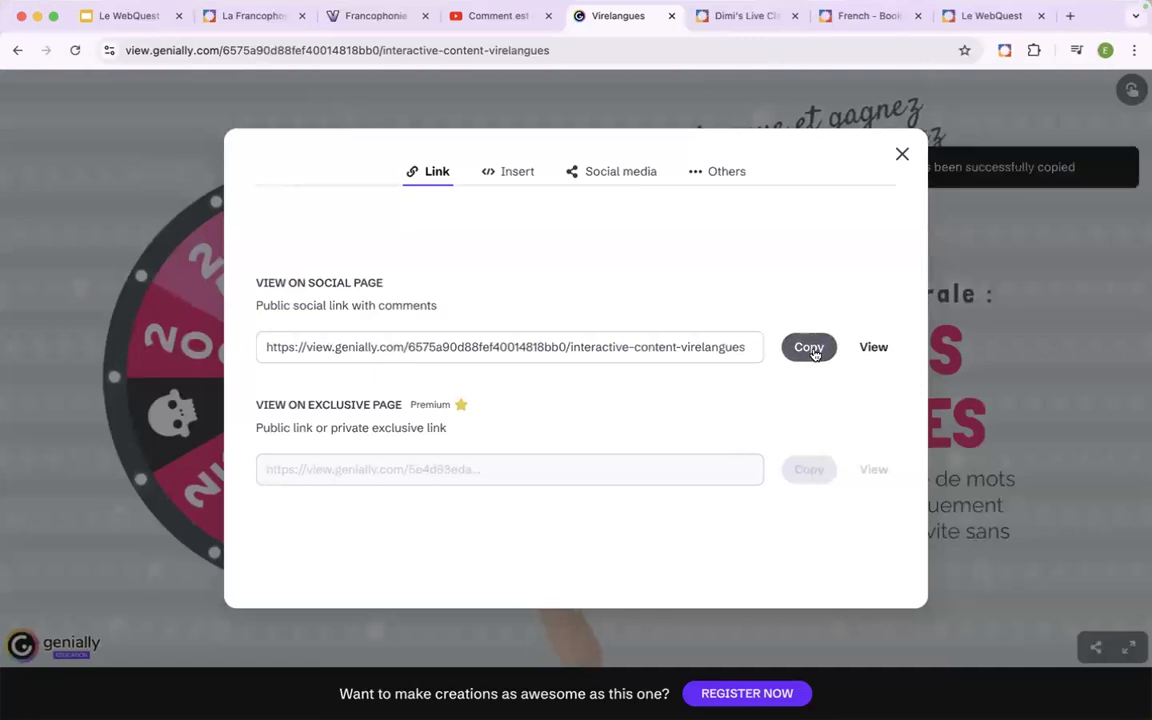
click(250, 26)
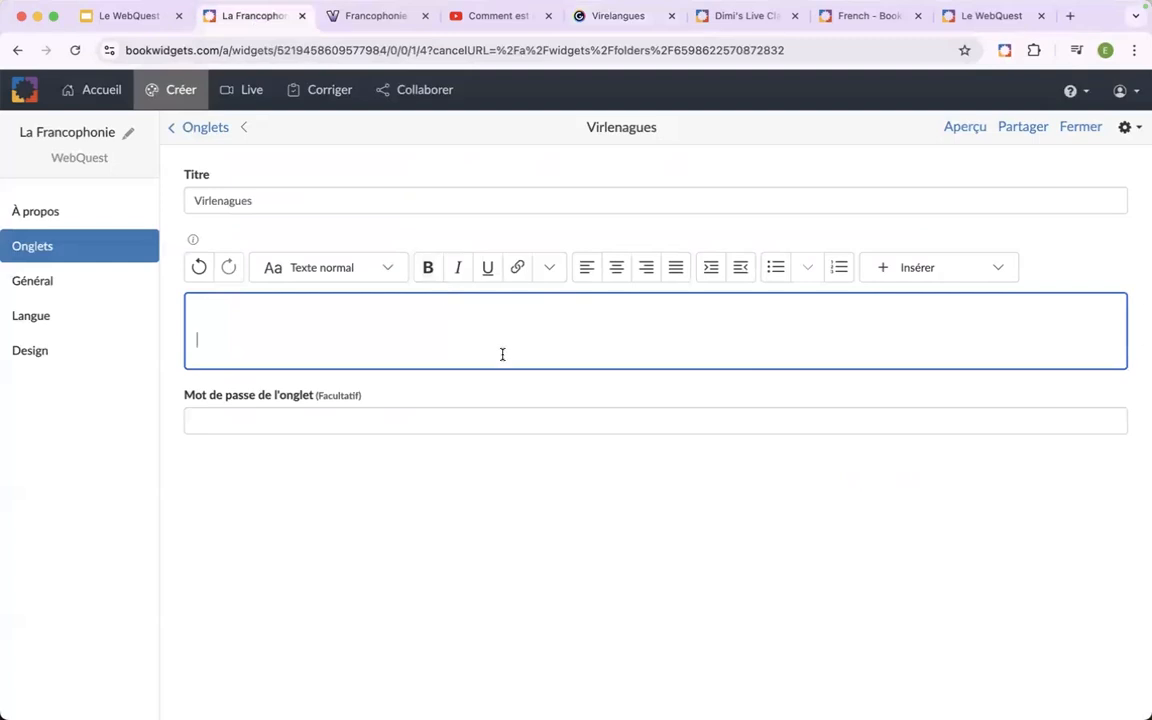
Embed the copied Genially link as a website in the "Virlenagues" tab and check the embedded wheel.
click(1002, 273)
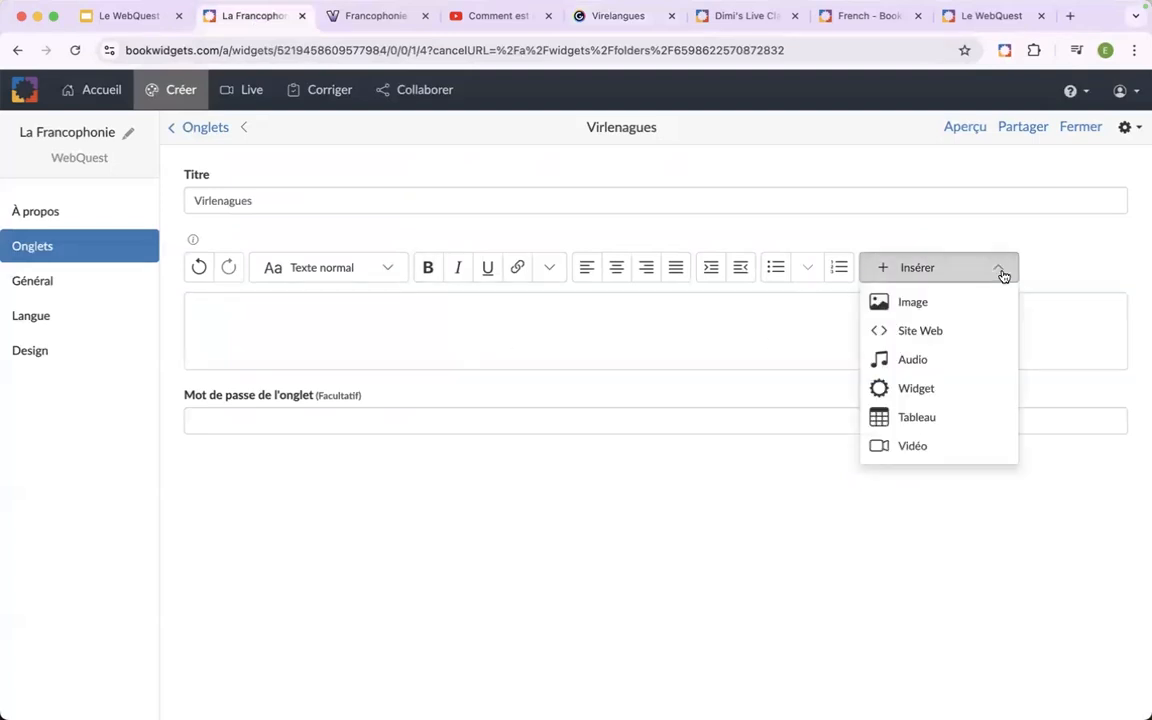
click(934, 330)
key(super+v)
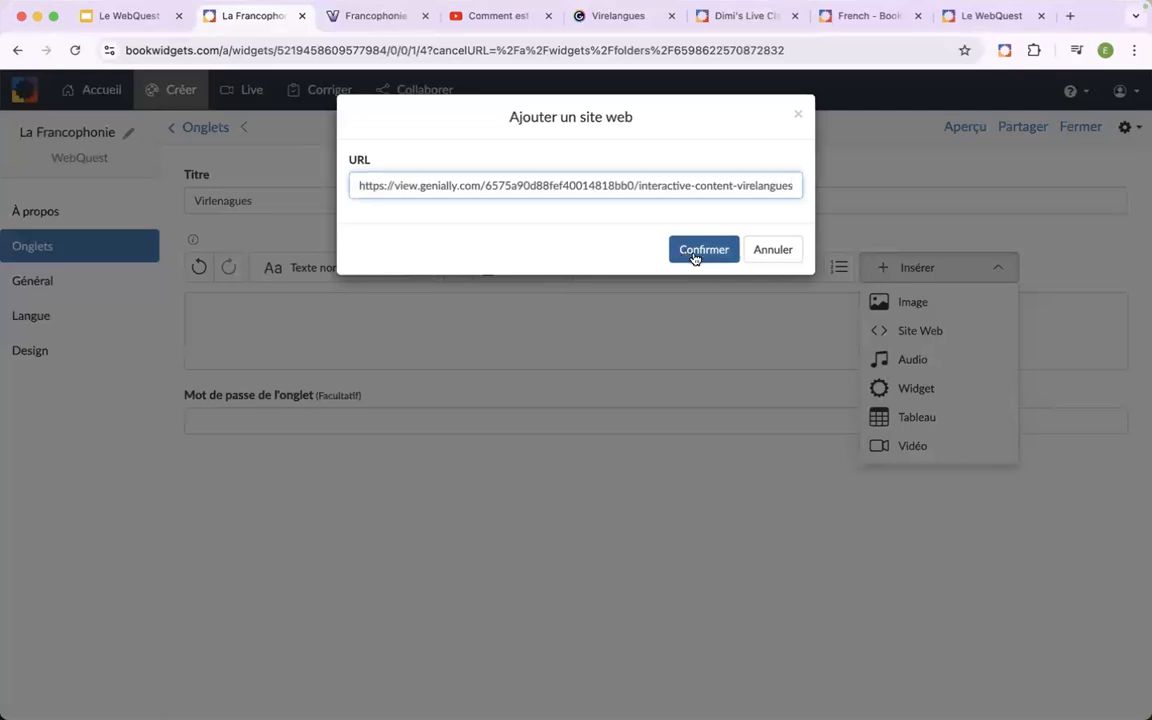
click(702, 250)
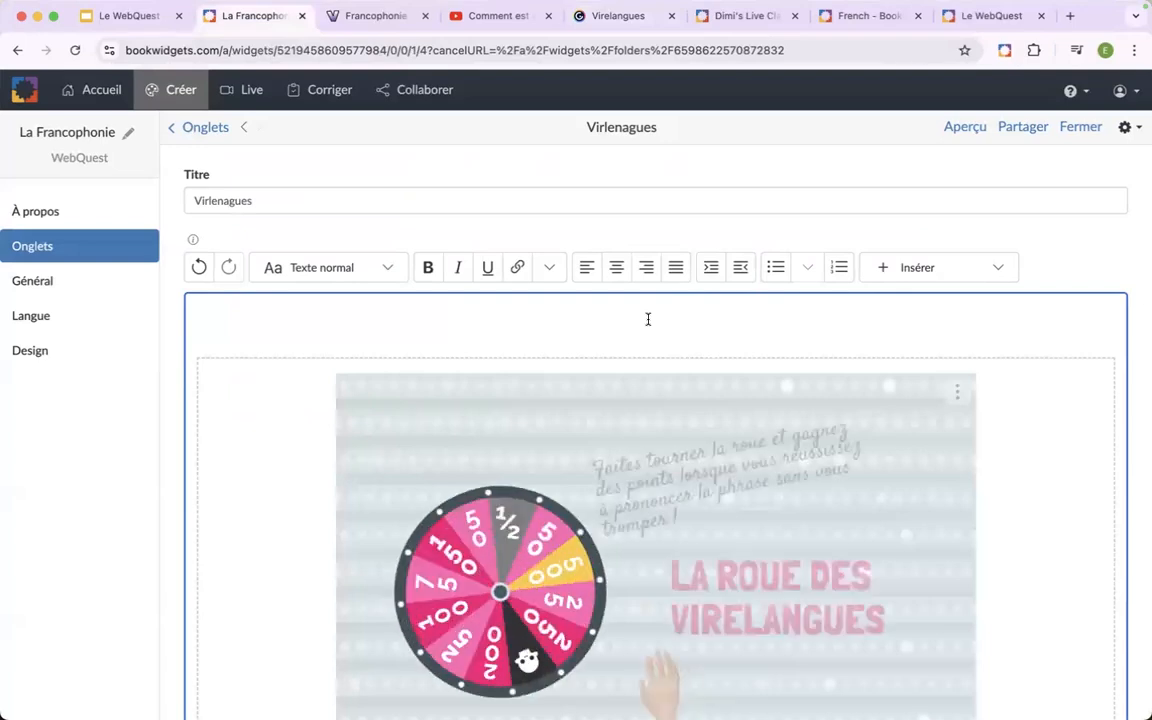
scroll(727, 331, down, 2)
scroll(728, 333, down, 2)
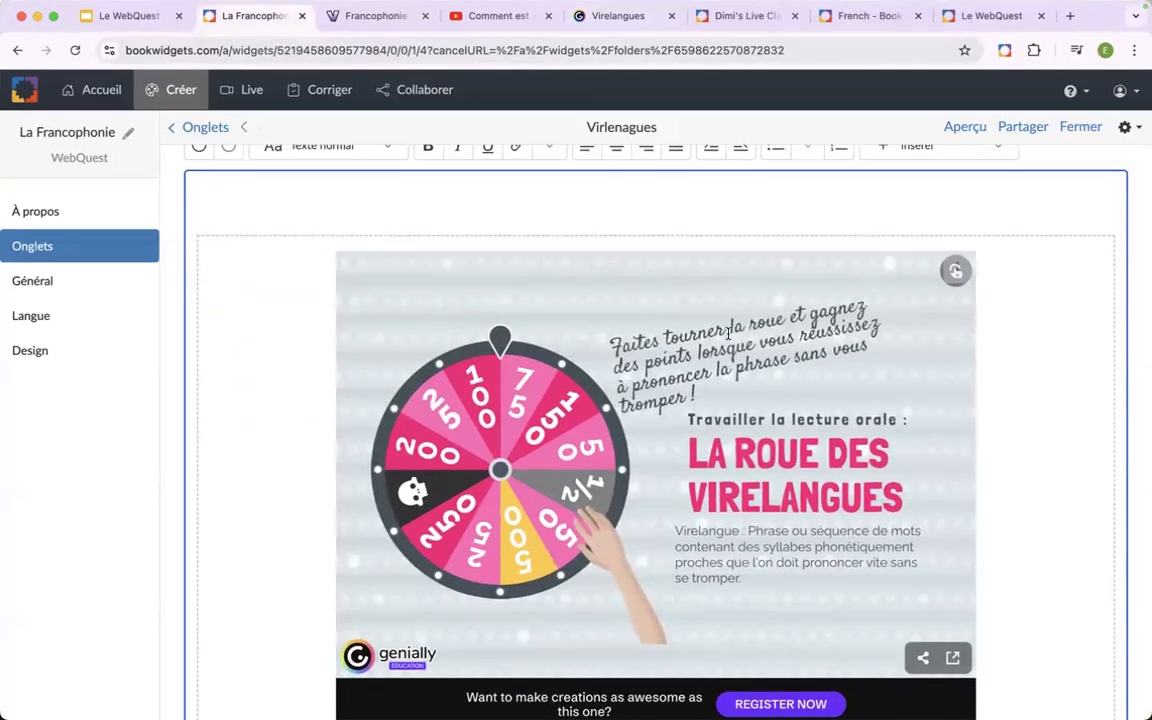
scroll(729, 333, up, 1)
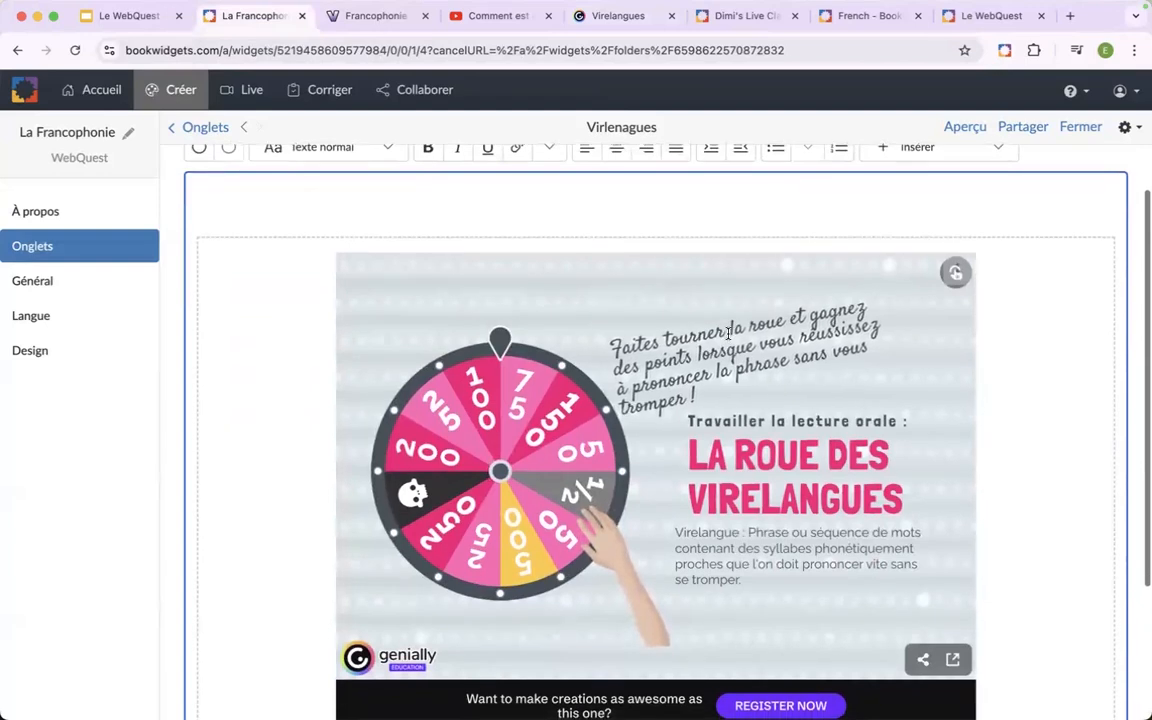
scroll(728, 333, down, 1)
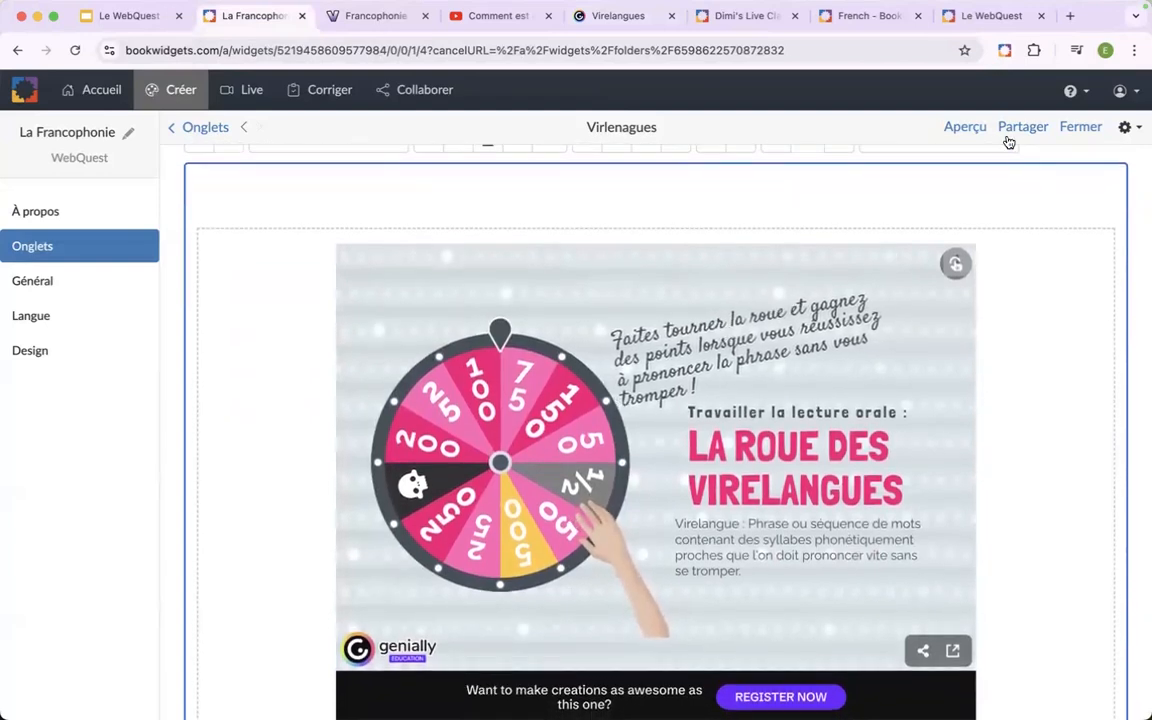
Preview the WebQuest as a student, open the "Virlenagues" tab, and spin the embedded wheel.
click(970, 127)
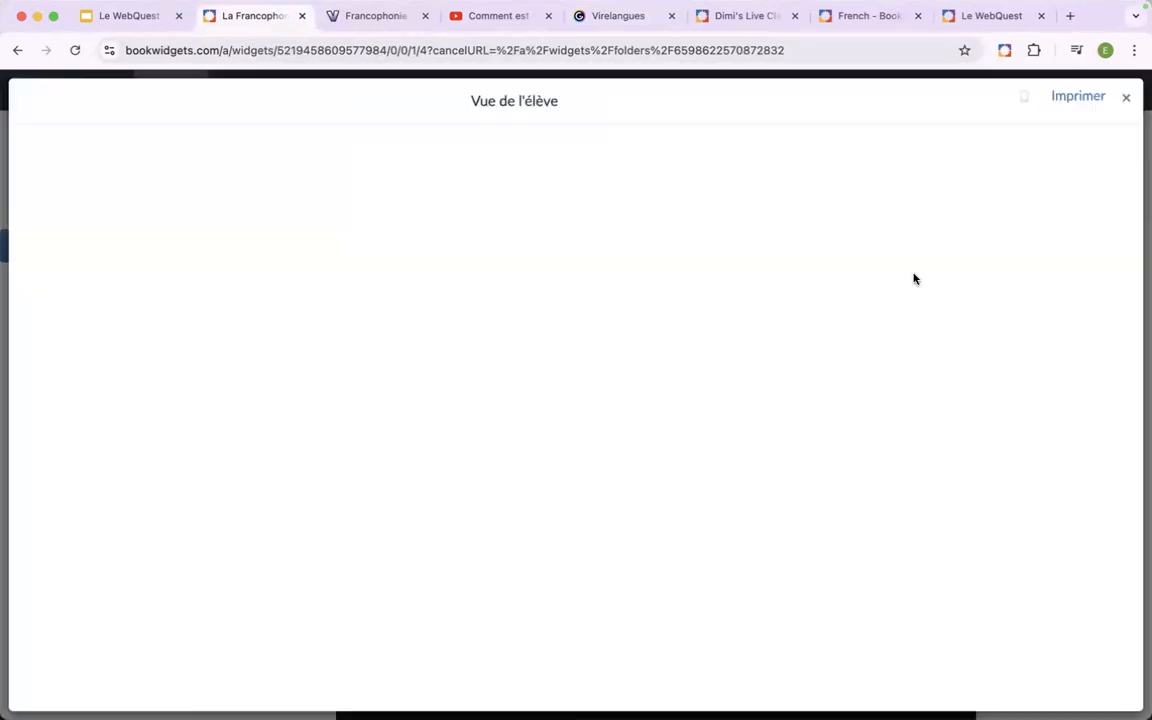
click(785, 692)
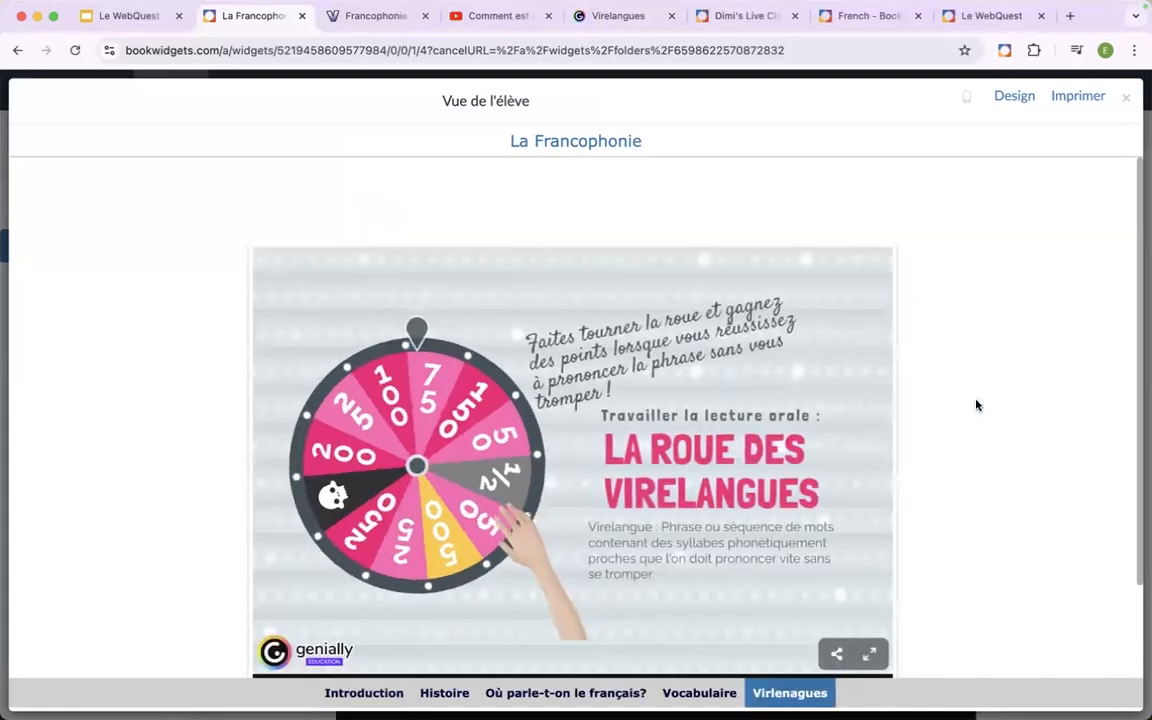
scroll(977, 405, down, 1)
scroll(977, 405, up, 1)
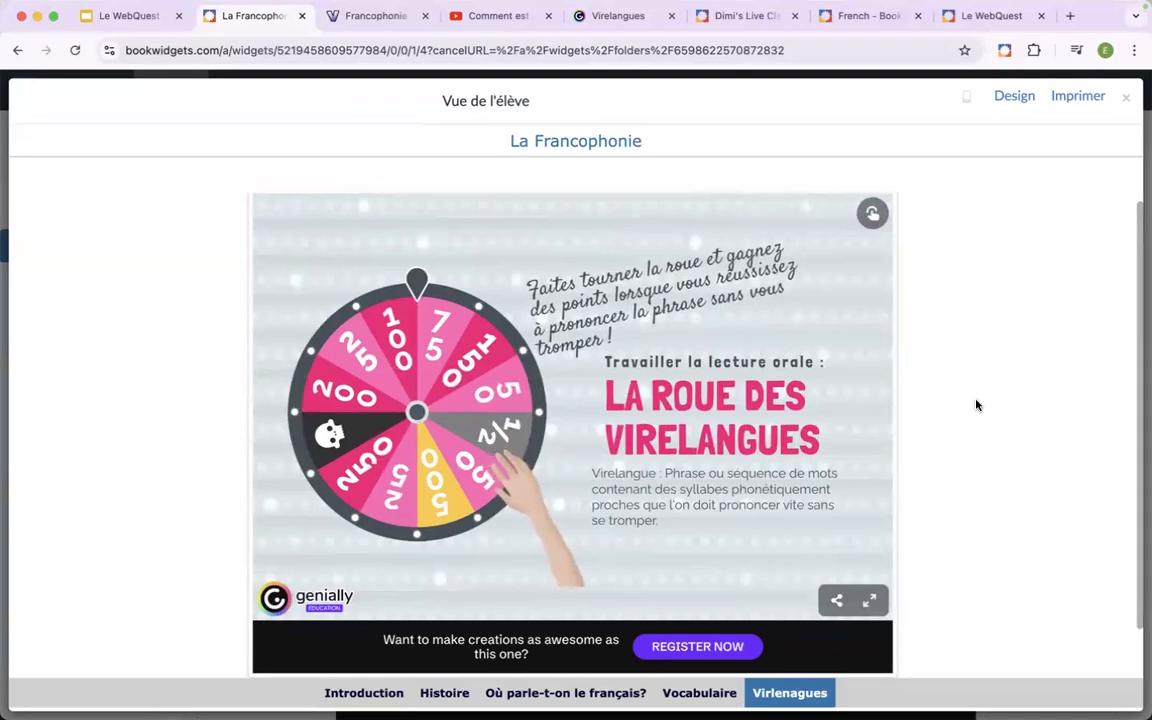
click(420, 335)
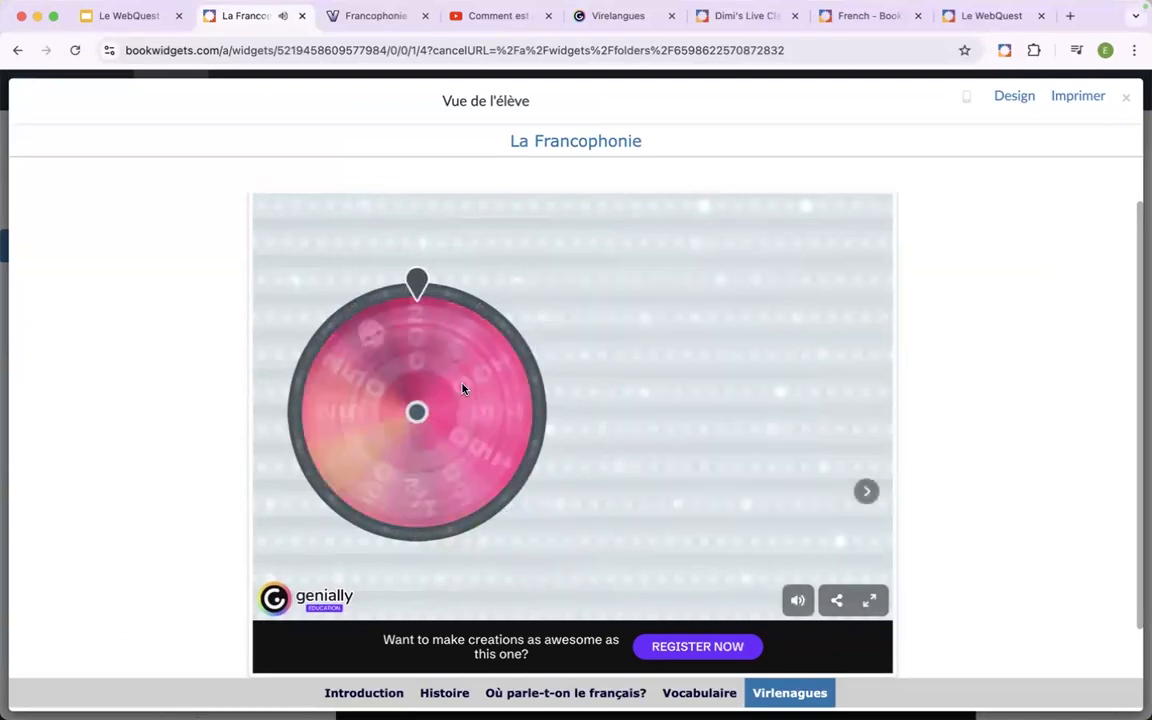
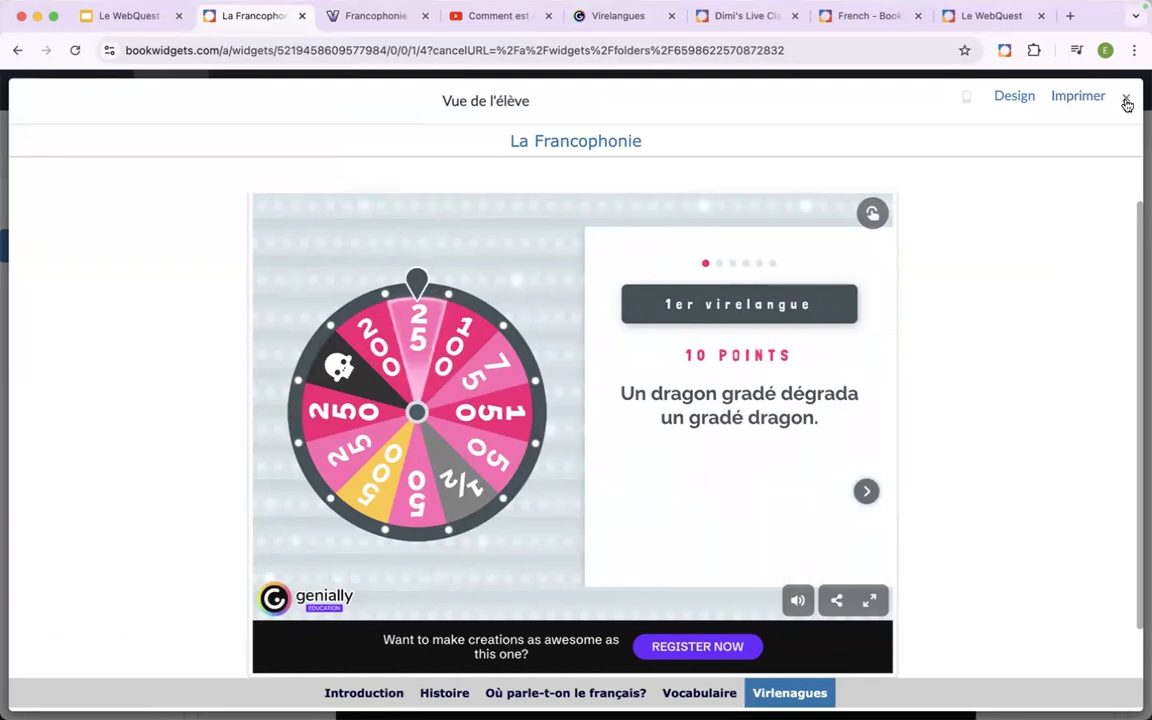
Leave the preview and insert the "Les virelangues" quiz widget on a new line below the embedded wheel in the "Virlenagues" tab.
click(1126, 102)
scroll(355, 467, down, 3)
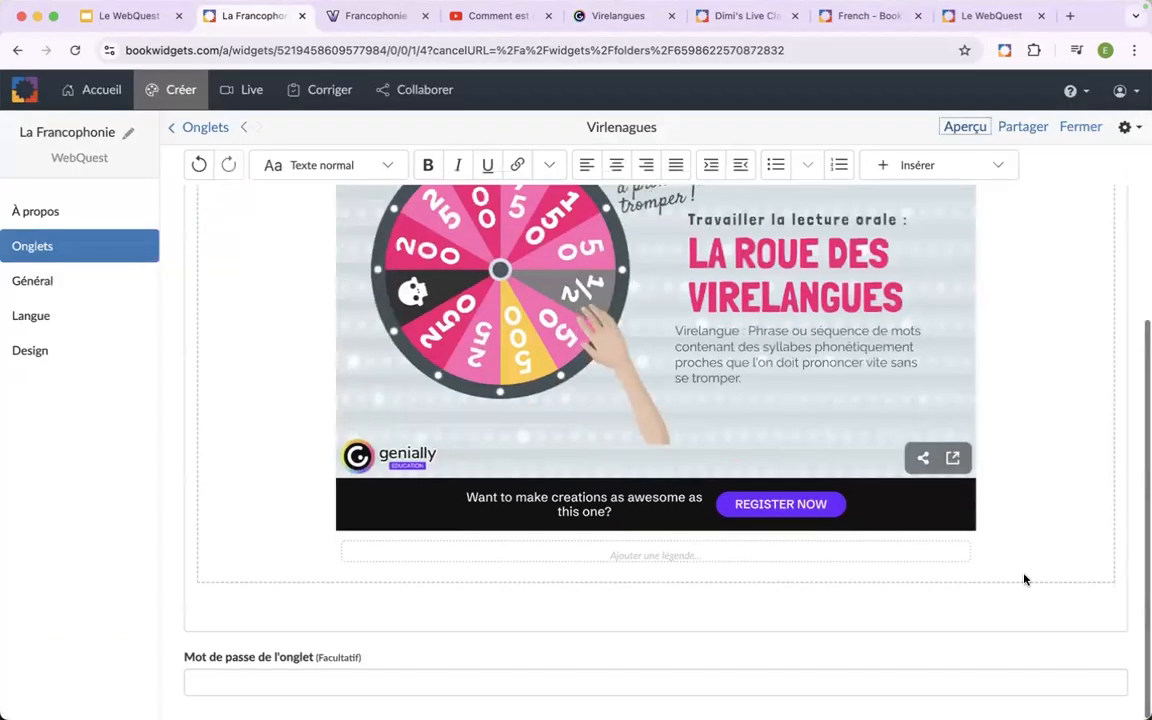
click(913, 617)
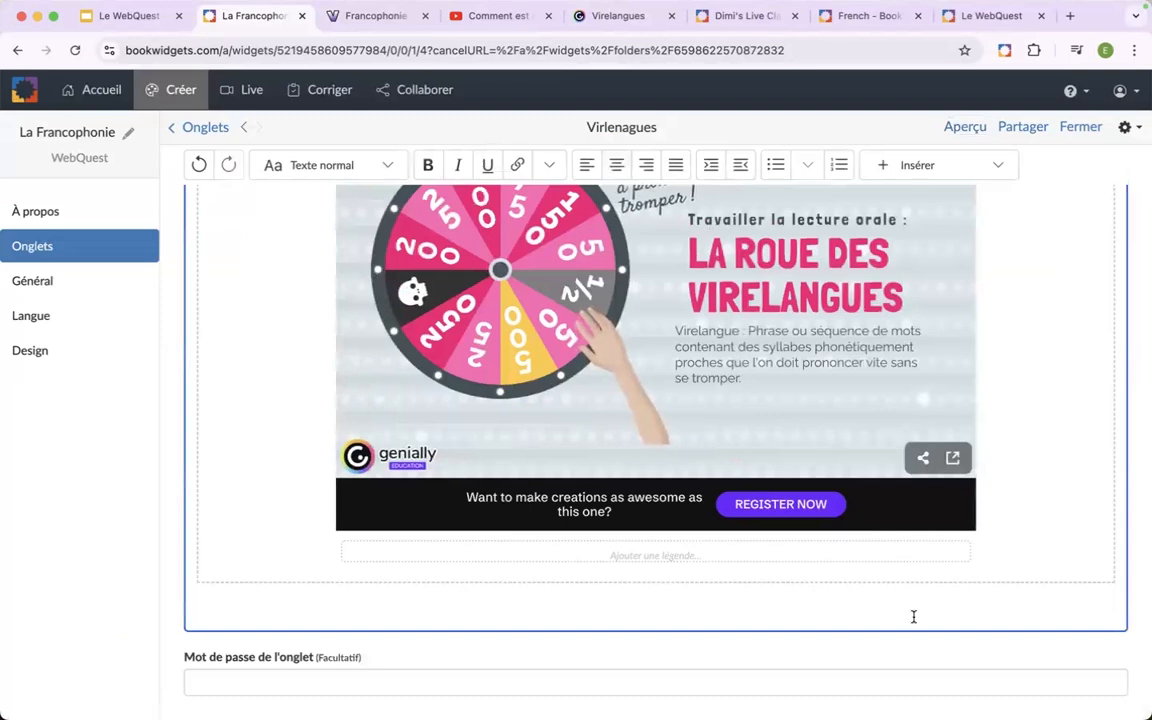
key(Return)
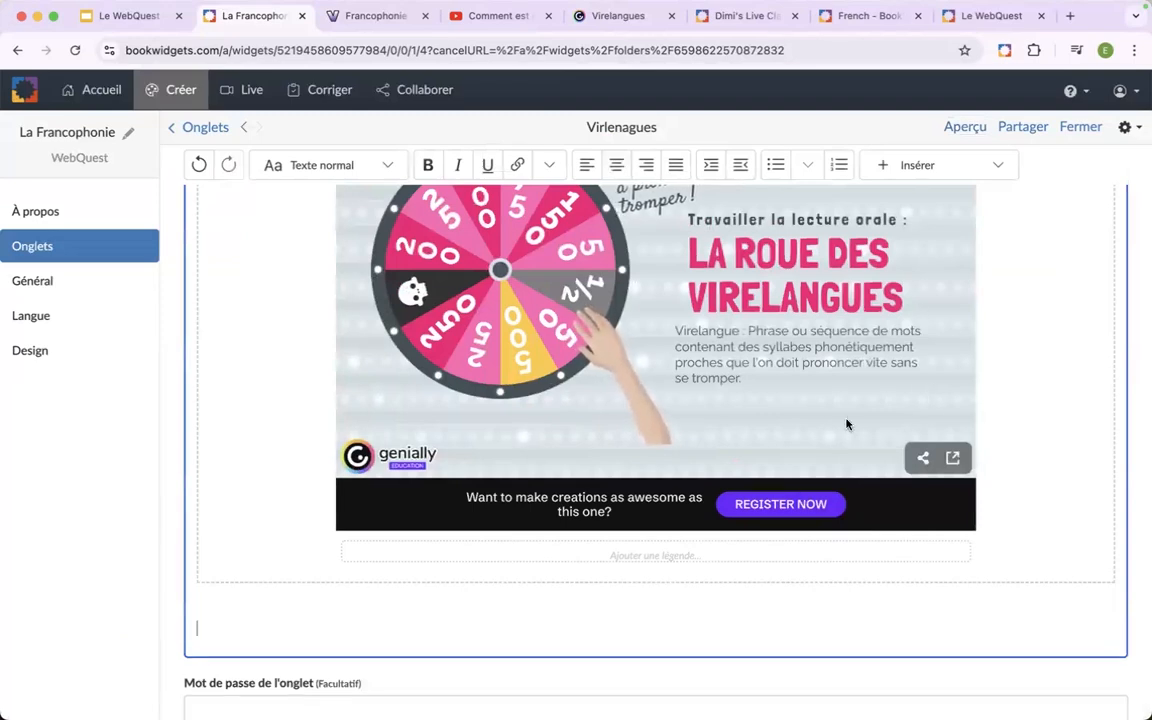
click(987, 176)
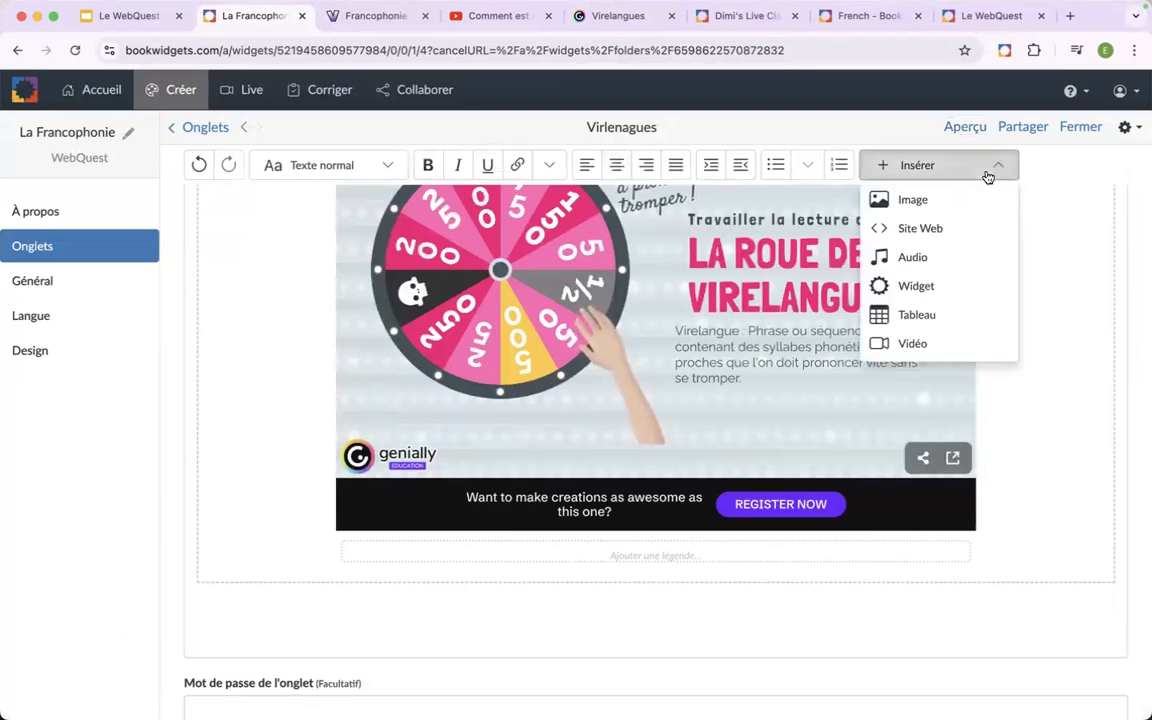
click(920, 286)
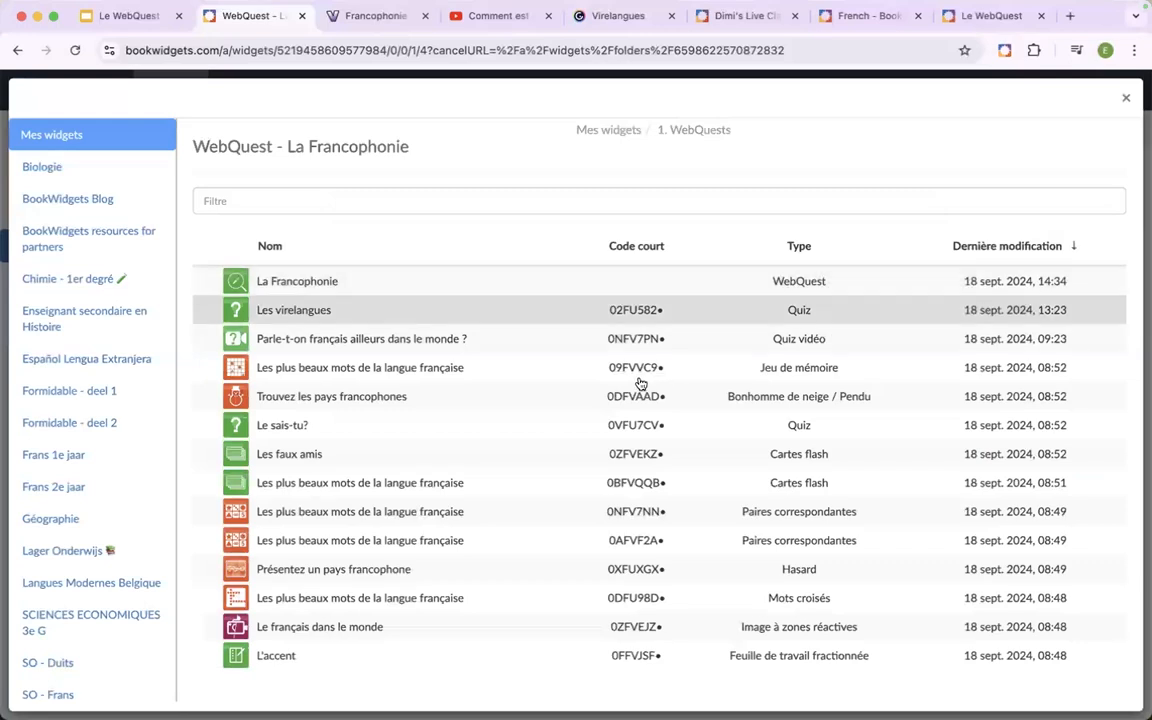
click(424, 310)
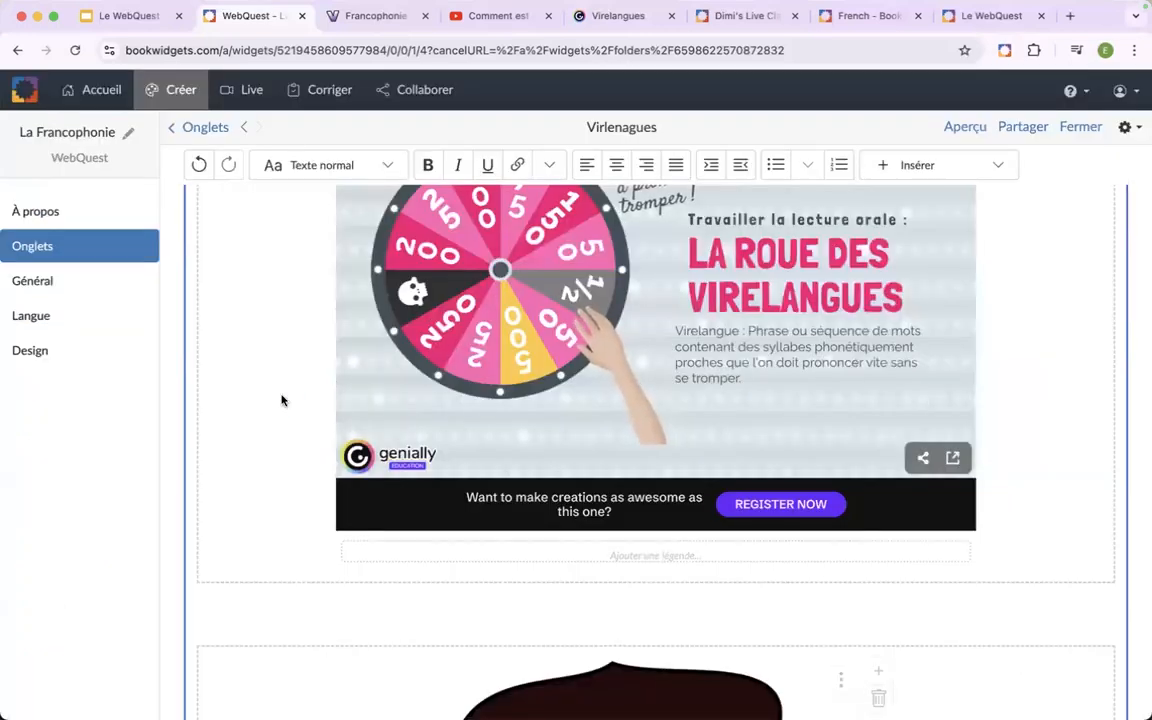
scroll(277, 408, up, 2)
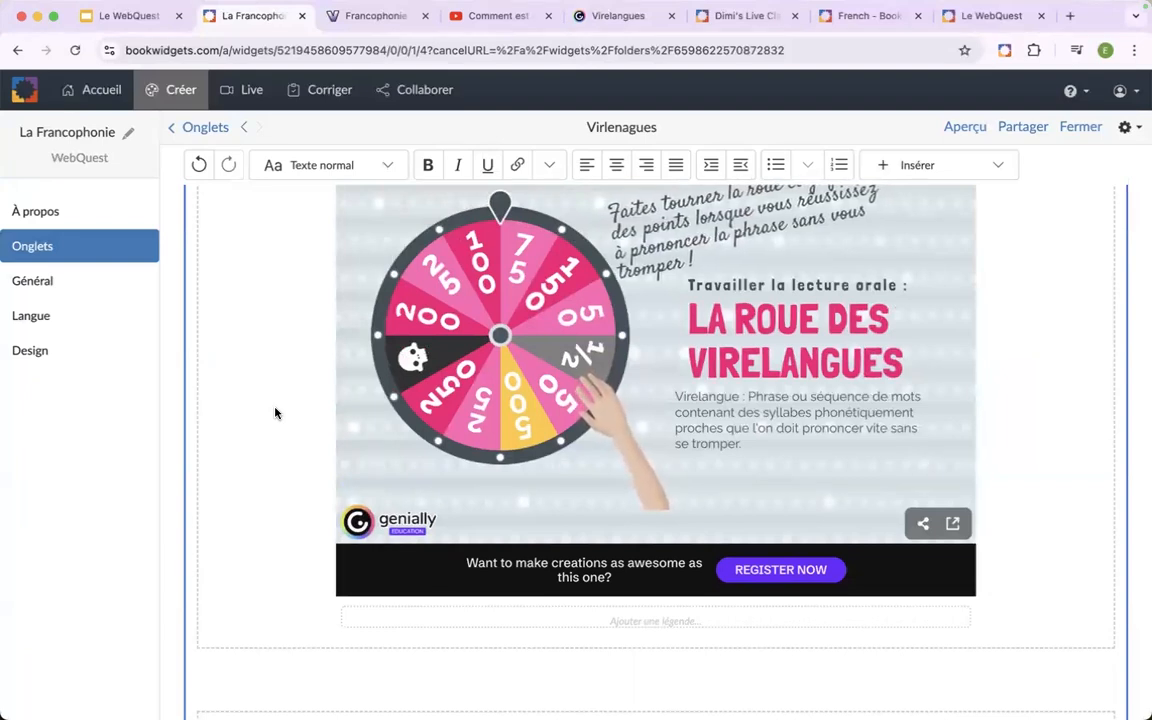
scroll(276, 413, down, 3)
scroll(276, 413, down, 2)
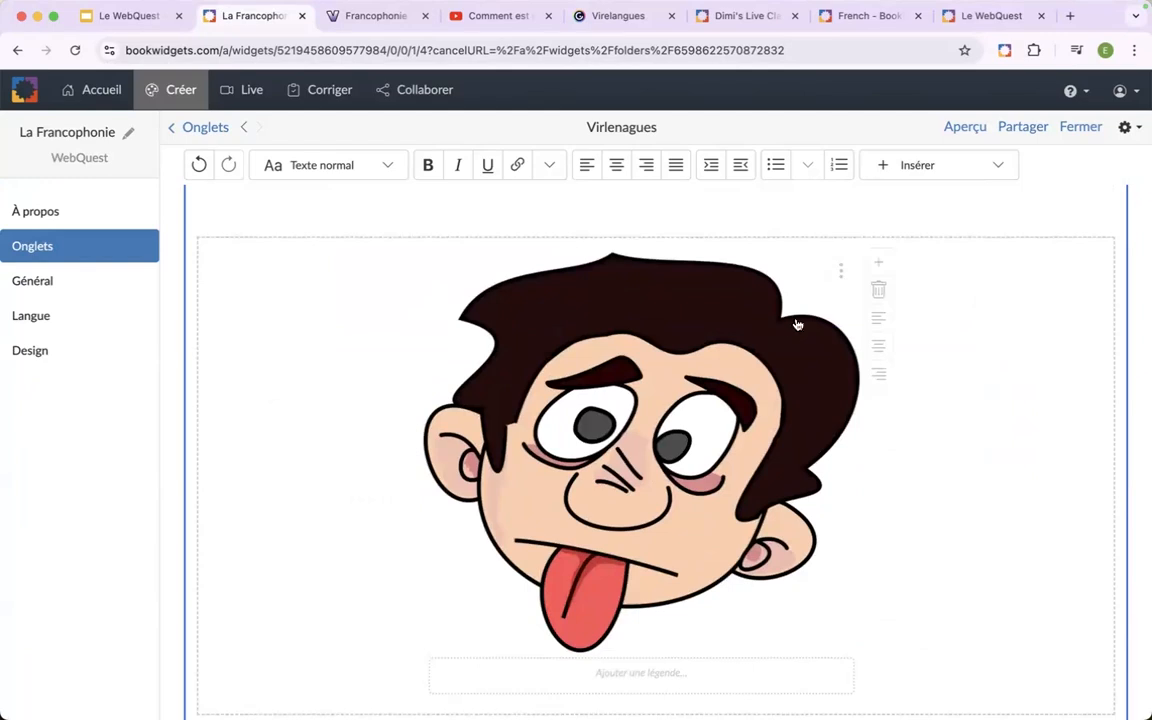
Preview the WebQuest as a student and compare the quiz's picture in "Virlenagues" with the exercise widgets in "Vocabulaire".
click(962, 129)
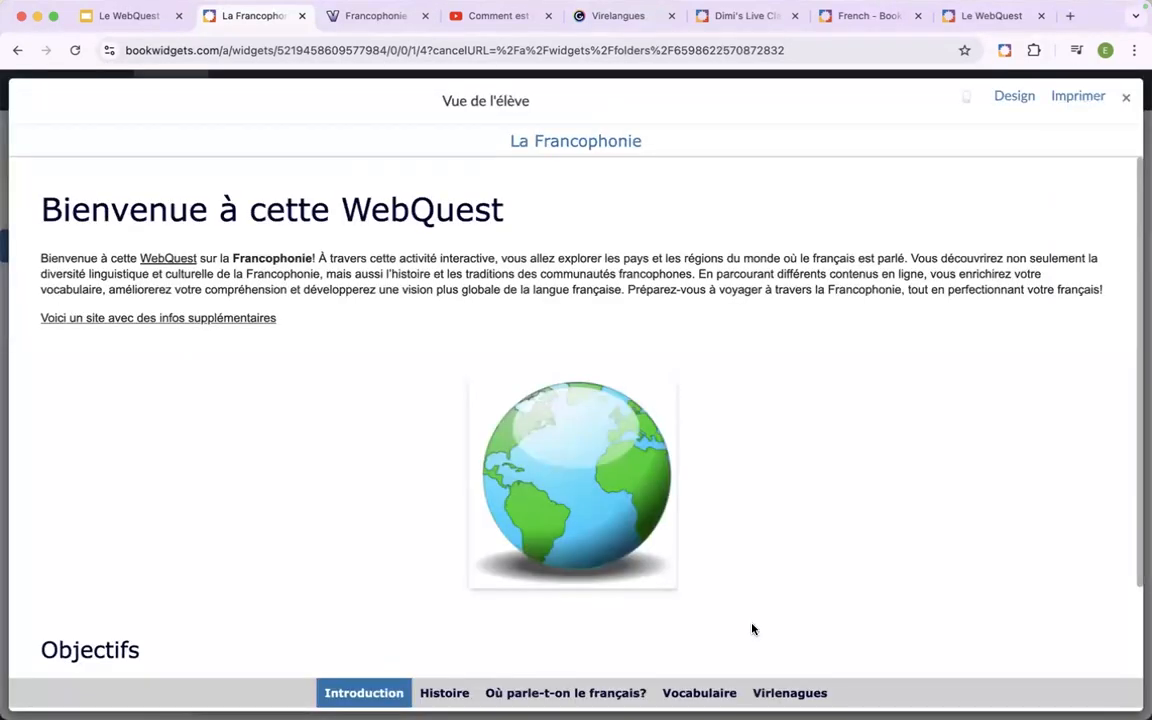
click(773, 694)
scroll(681, 512, down, 5)
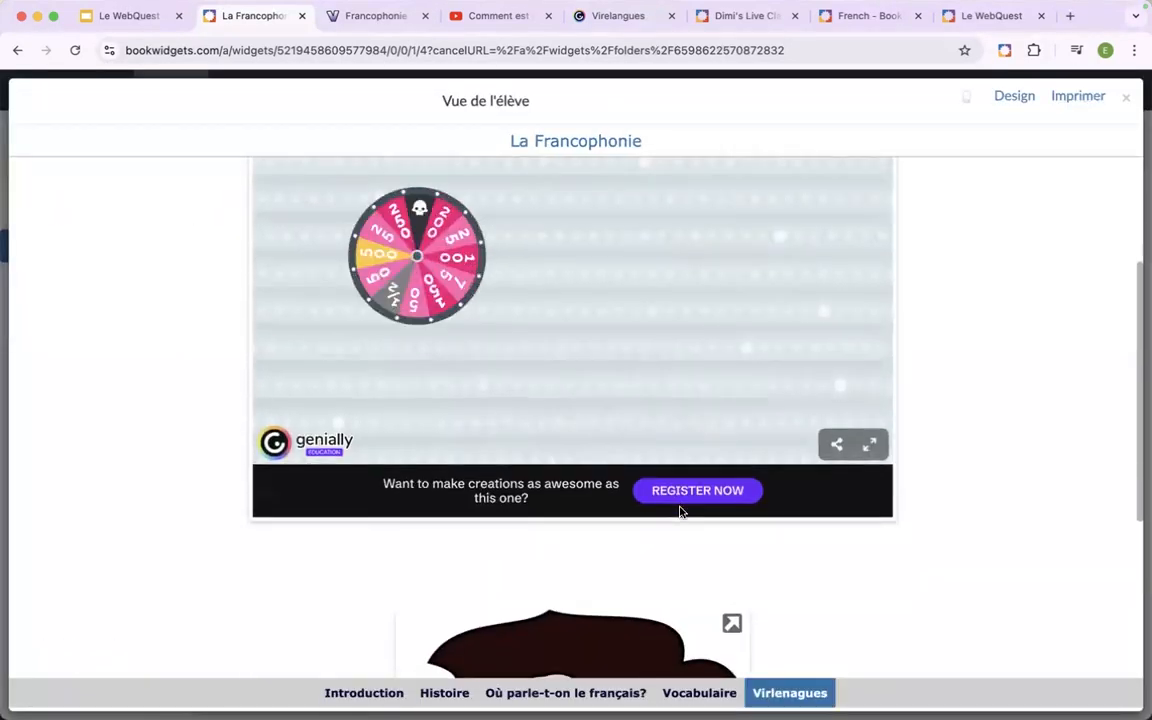
scroll(679, 513, down, 1)
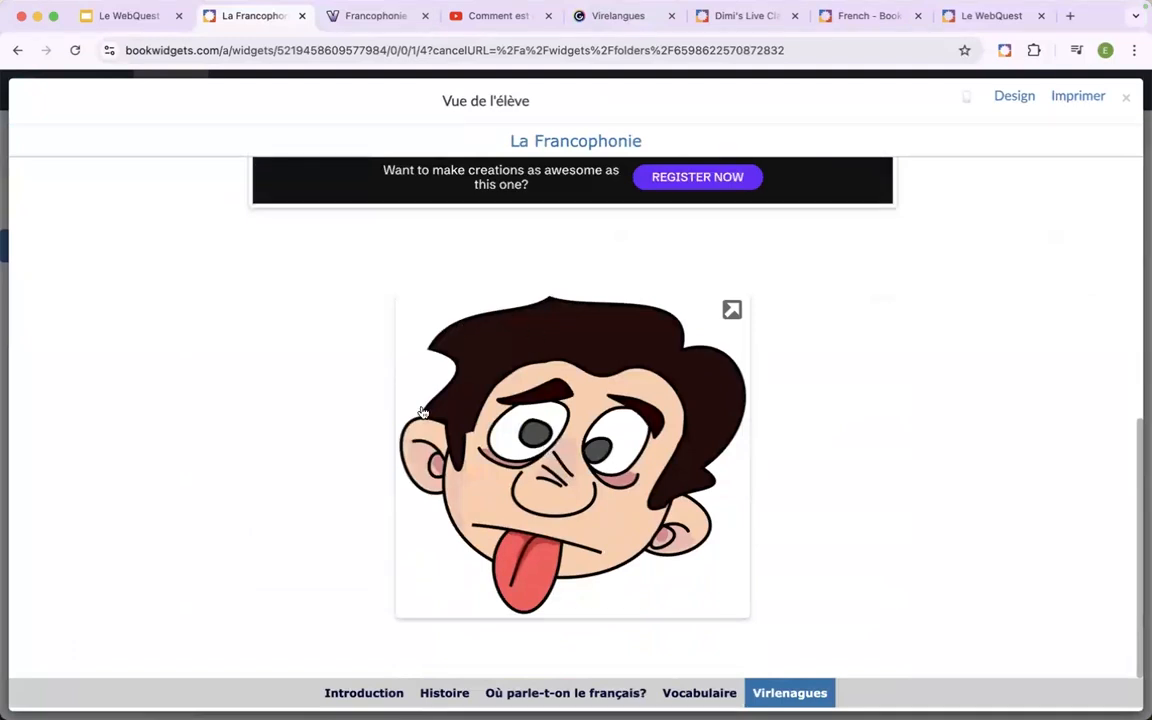
click(683, 694)
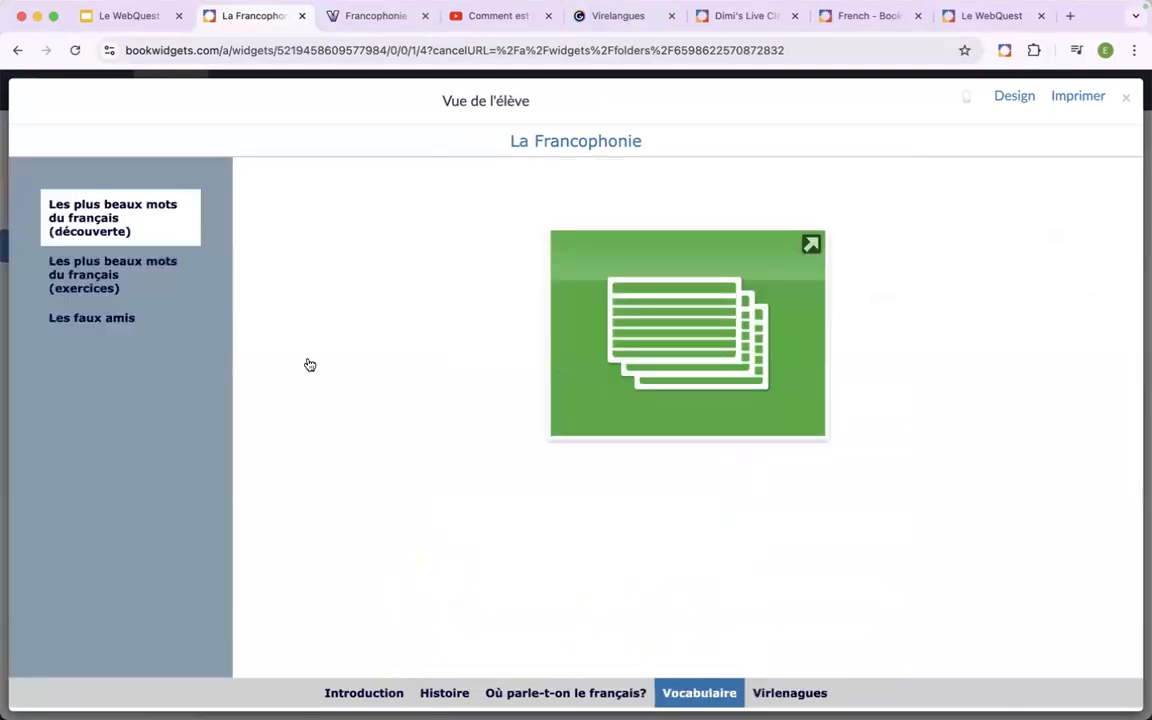
click(96, 284)
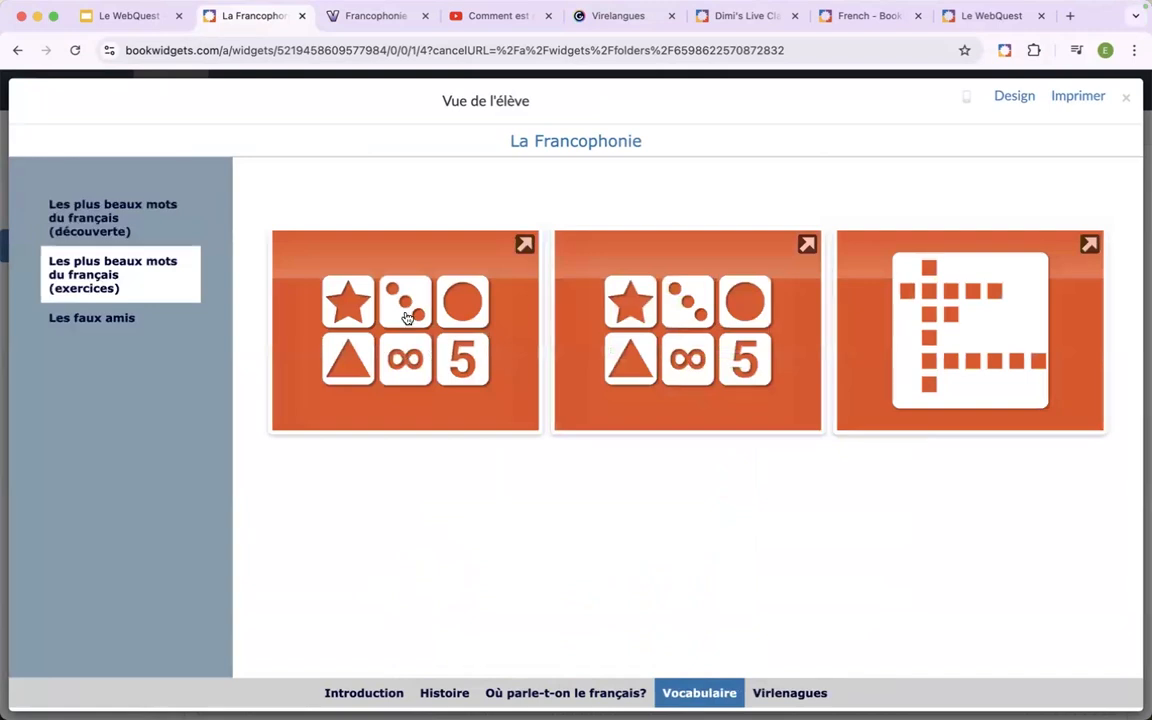
click(797, 698)
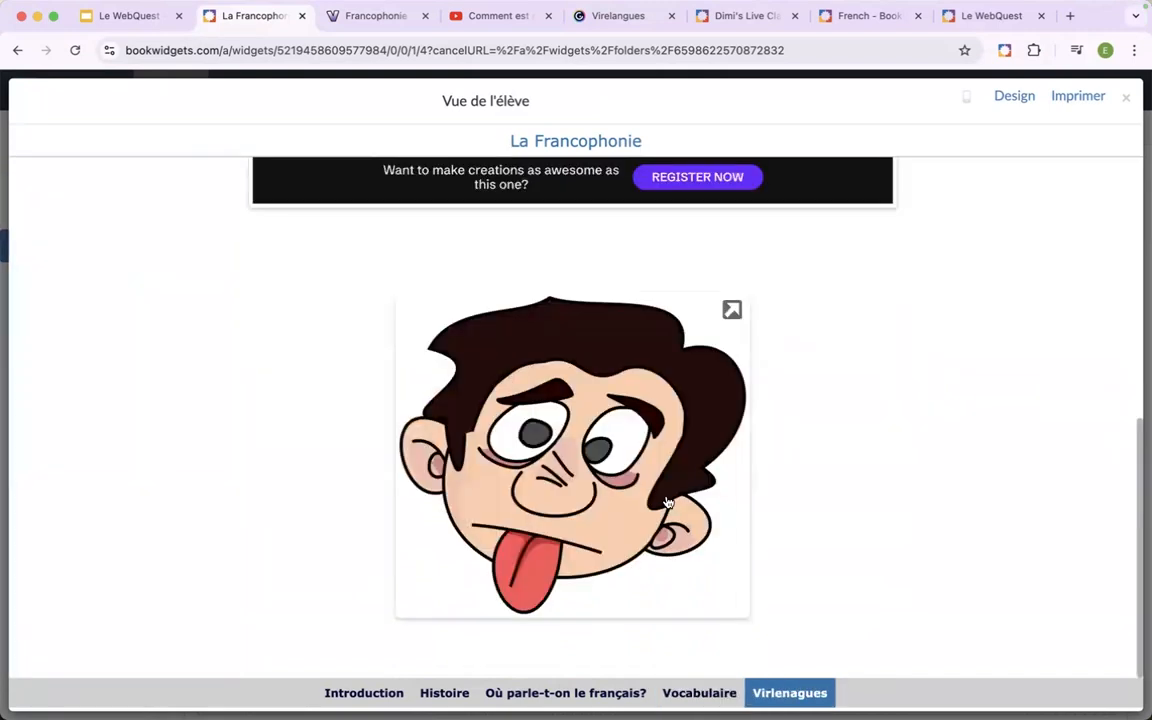
Open the "Les virelangues" quiz from the preview, return to the WebQuest, and close the student view.
click(613, 446)
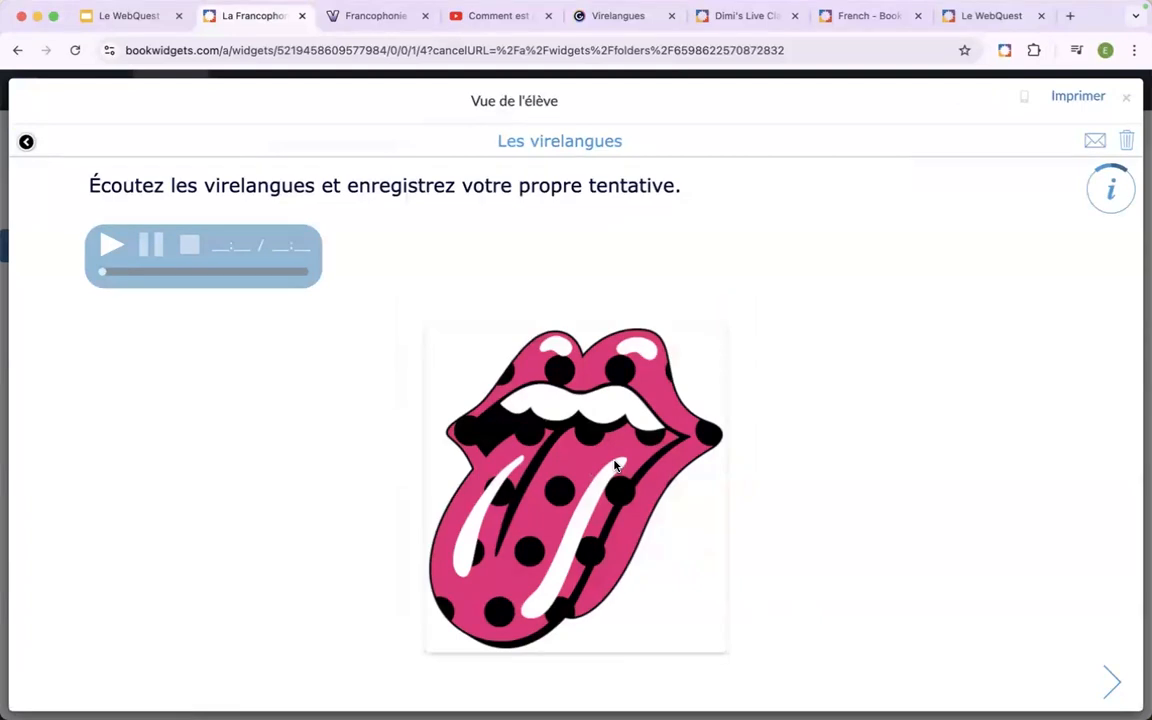
click(26, 143)
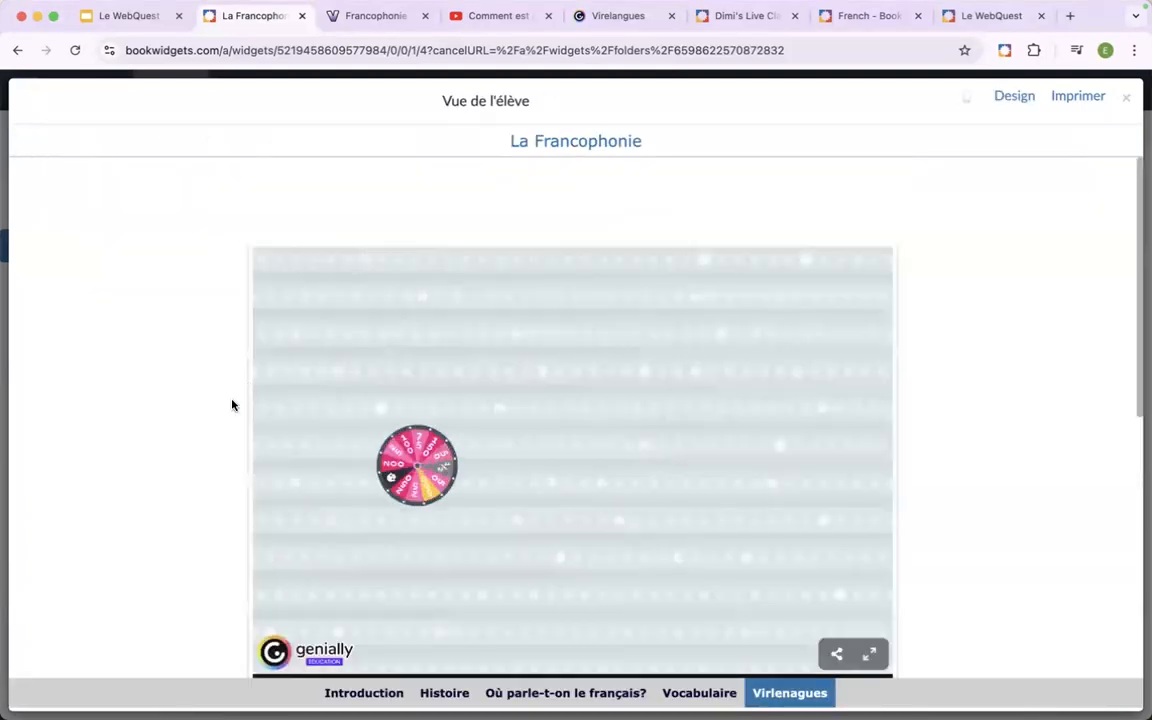
scroll(211, 419, down, 8)
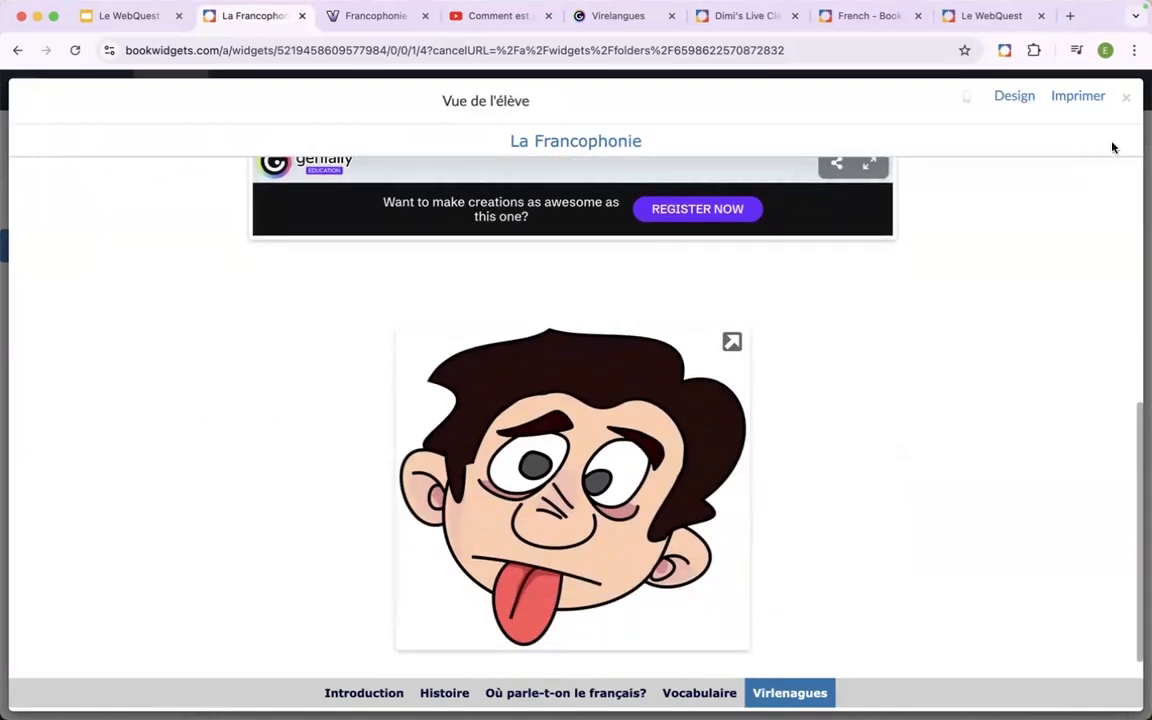
click(1127, 101)
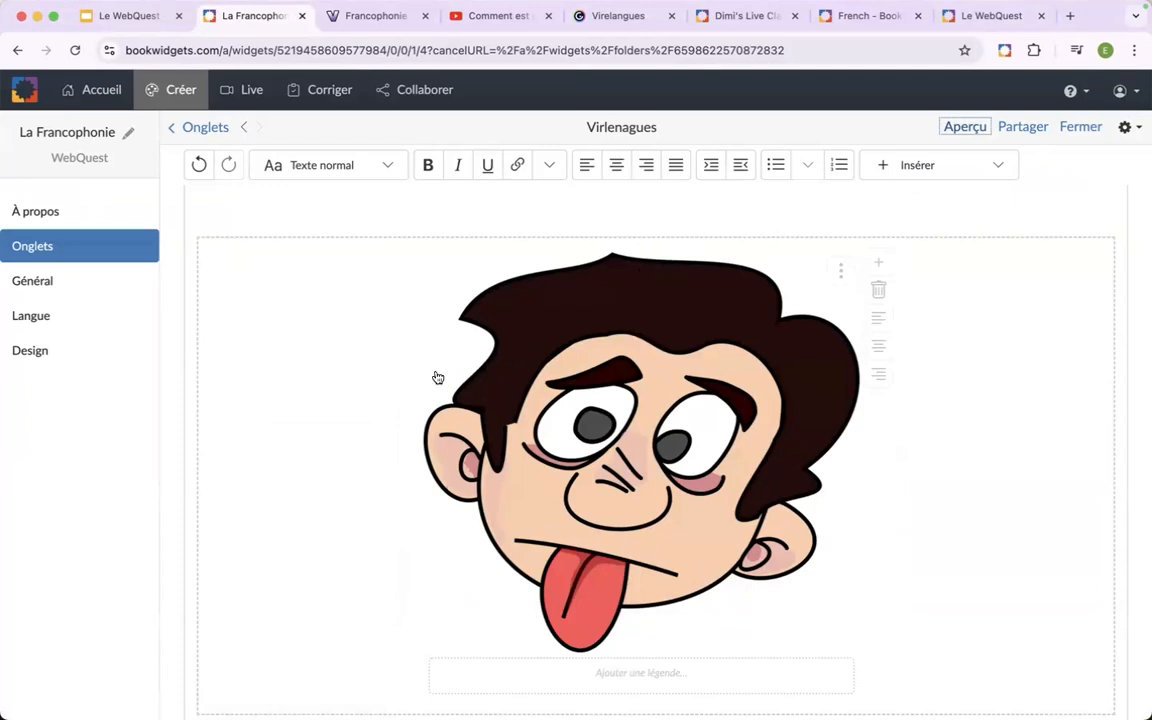
Open the embedded "Les virelangues" quiz for editing and clear its optional presentation image in the design settings.
click(345, 455)
scroll(345, 456, up, 1)
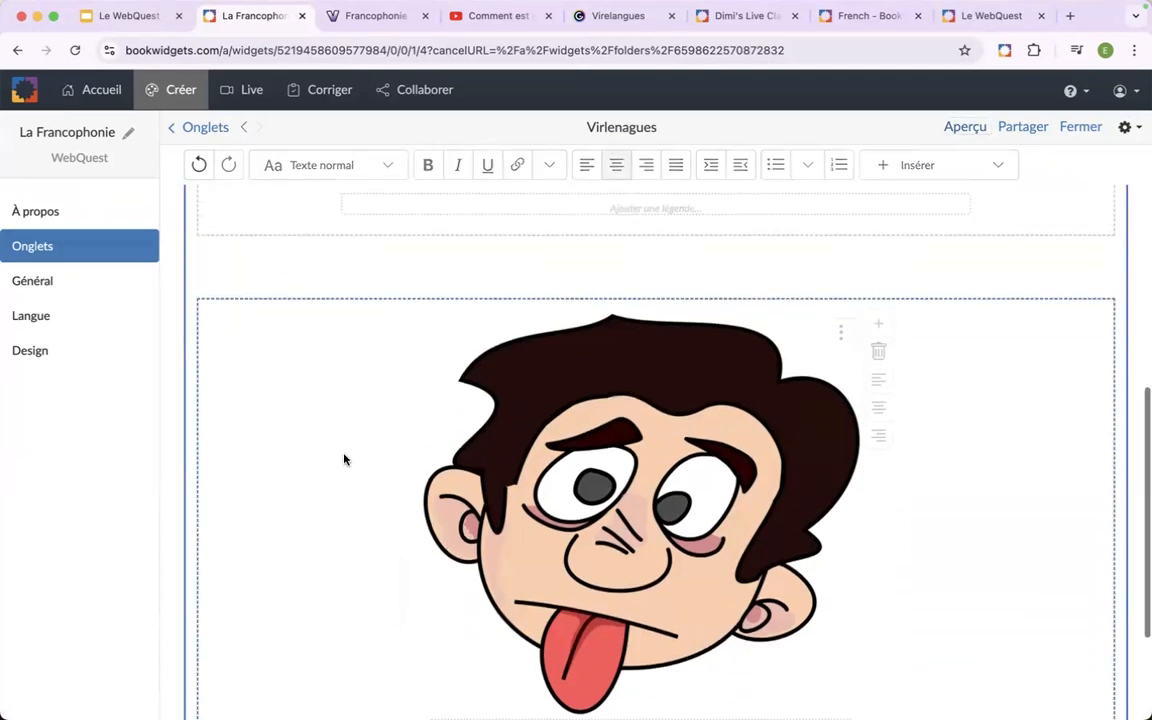
click(841, 333)
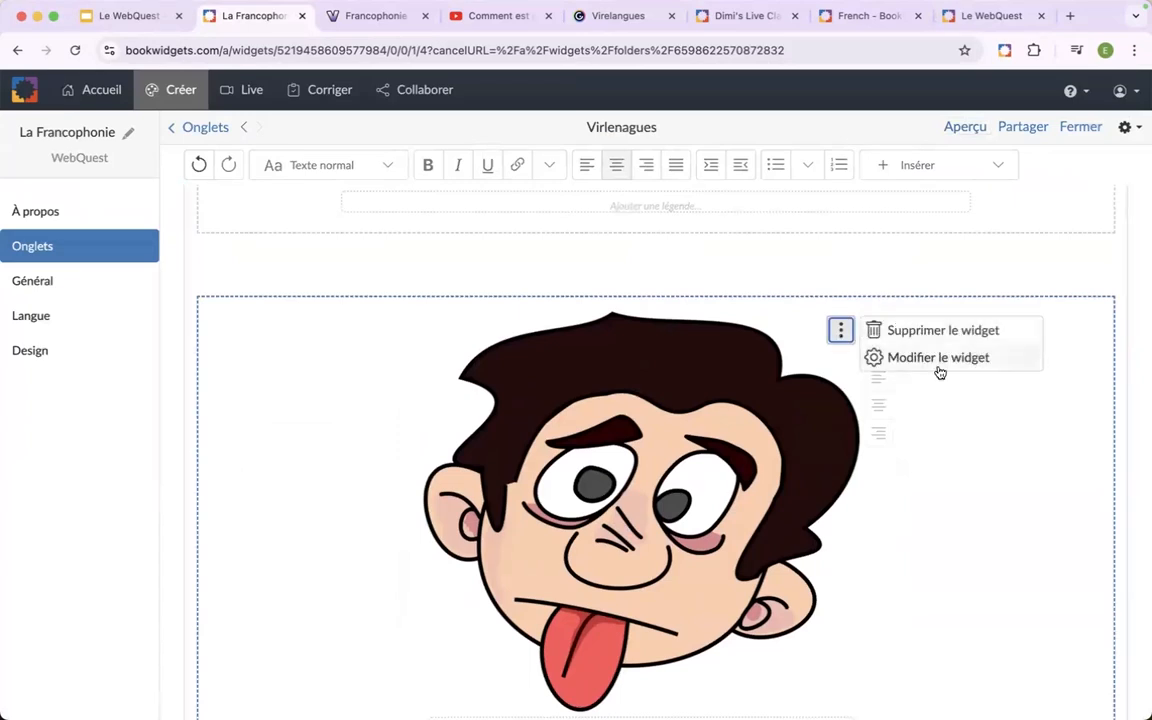
click(935, 358)
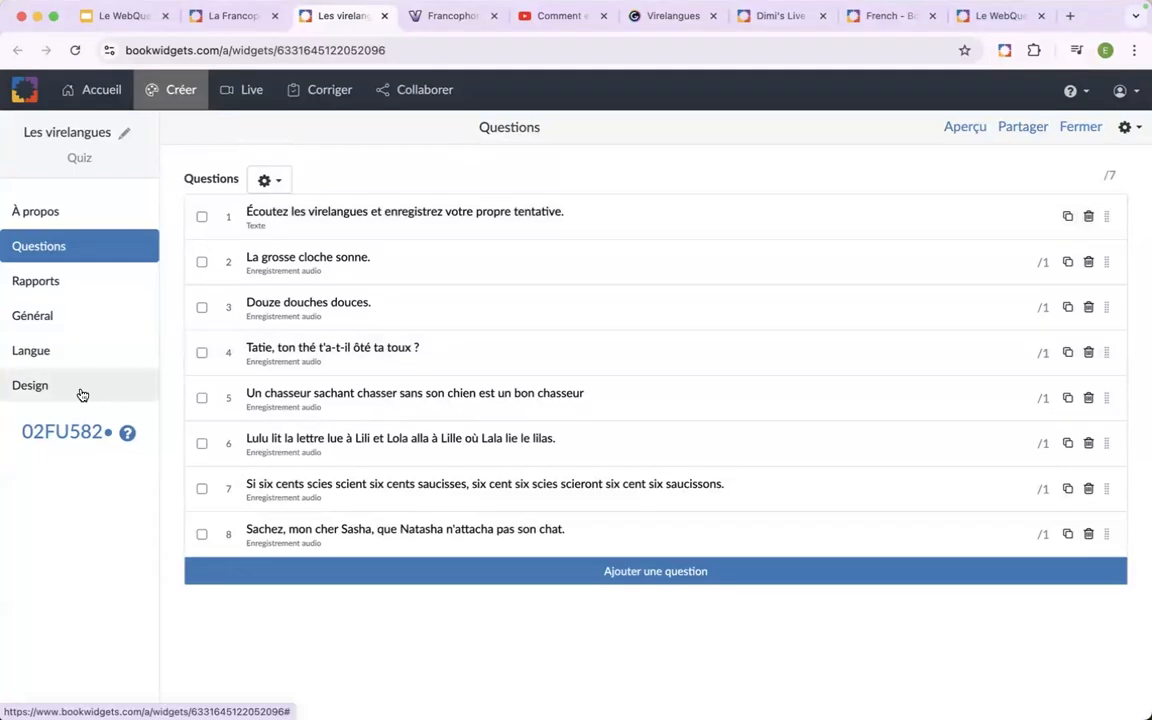
click(82, 392)
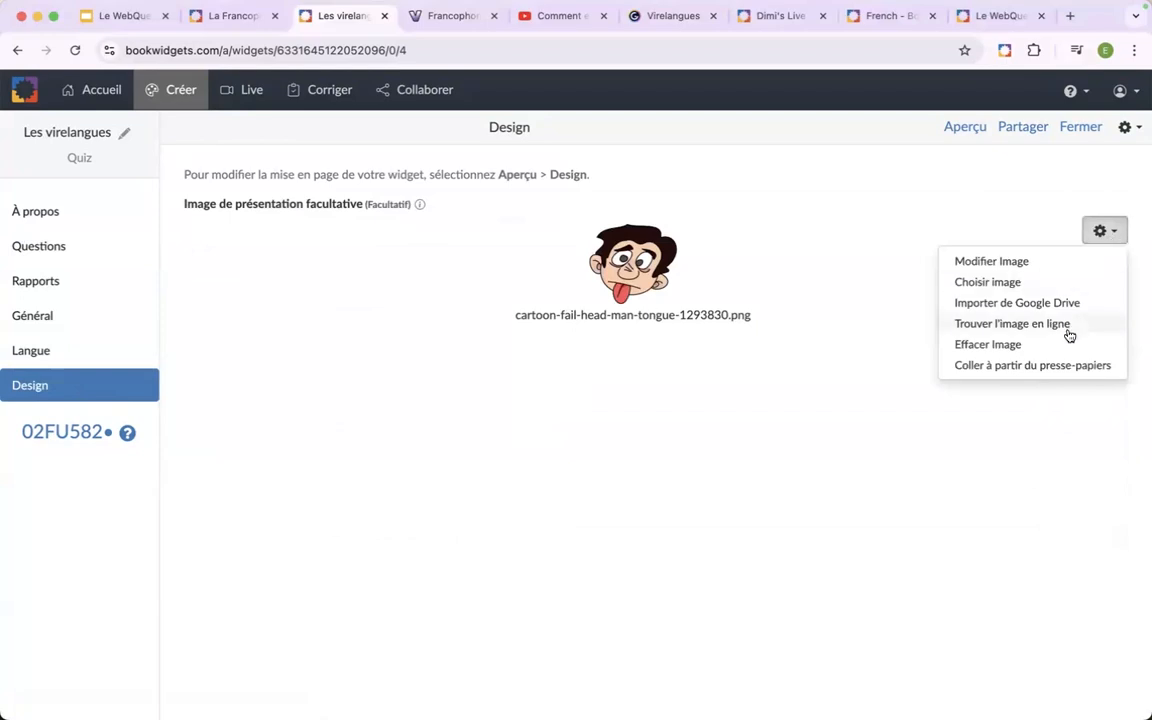
click(994, 352)
Search online for a new presentation image for the quiz using the term "langue".
click(216, 234)
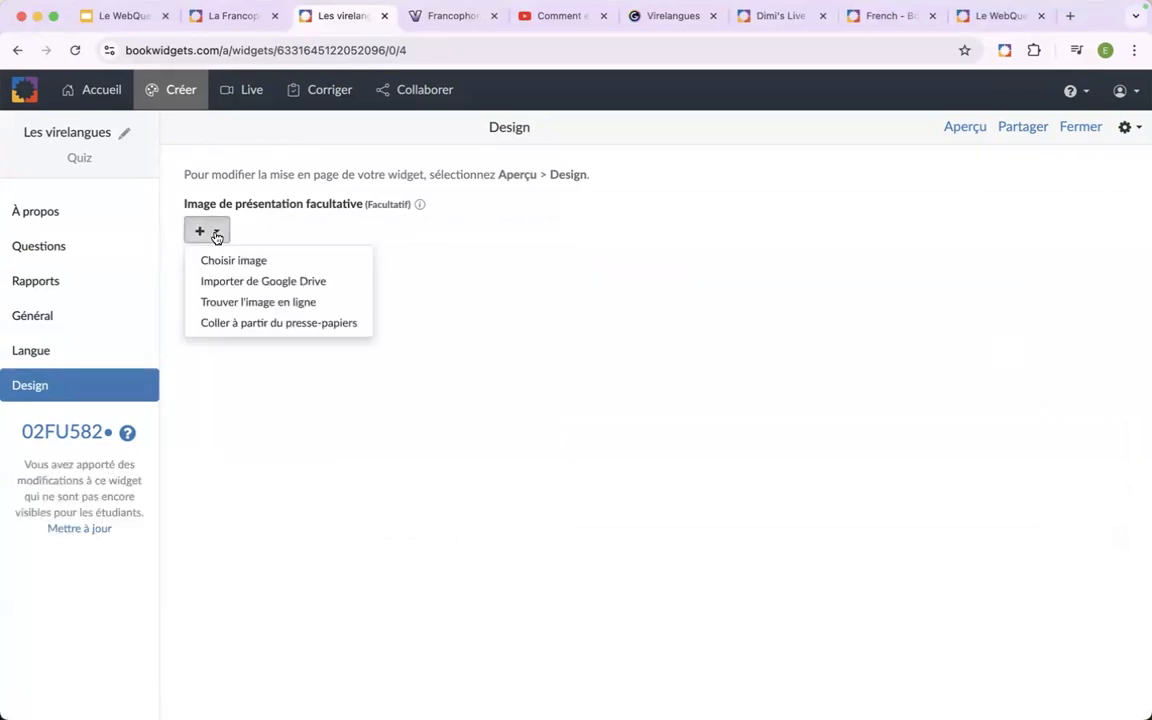
click(254, 304)
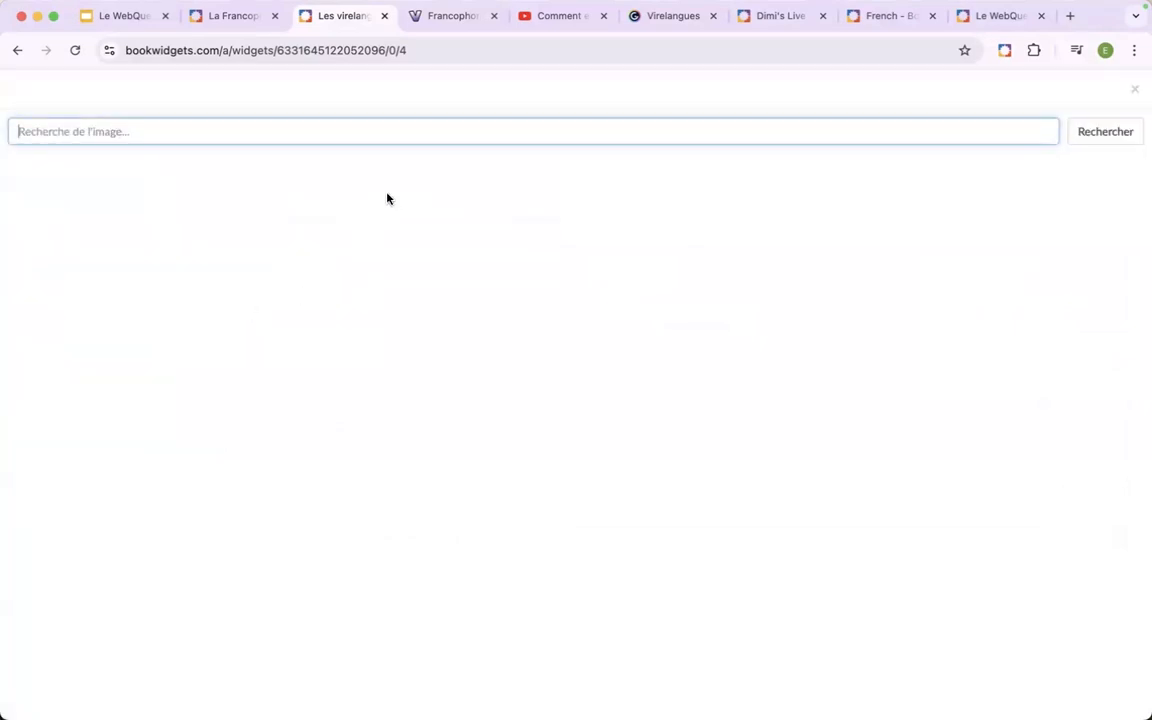
text(langue)
key(Return)
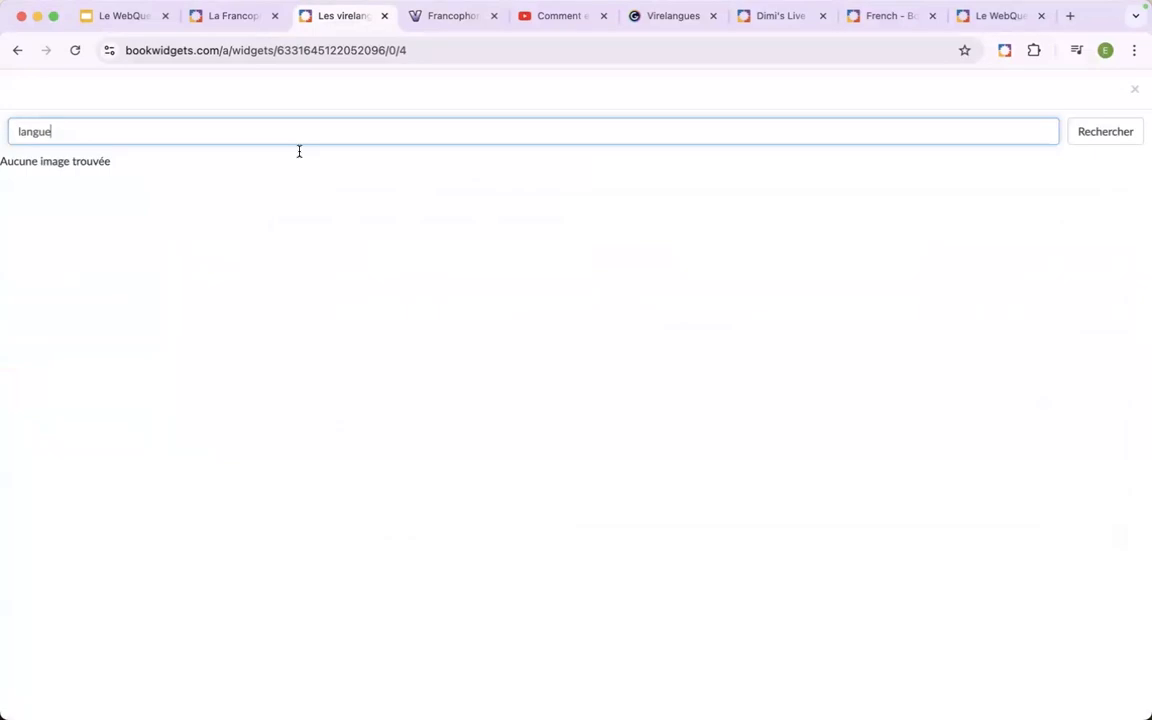
Use the winking smiley from an image search for "tongue" as the quiz's presentation image, publish the update, and return to the WebQuest.
double_click(20, 128)
text(tongu)
key(Return)
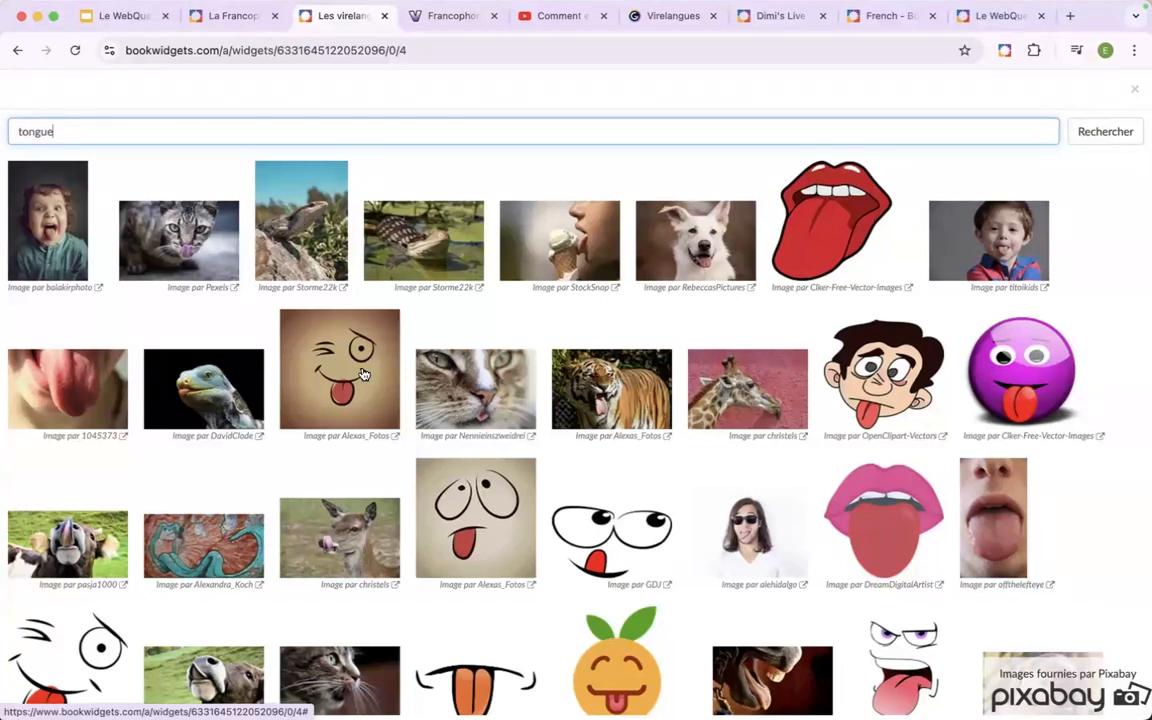
click(320, 338)
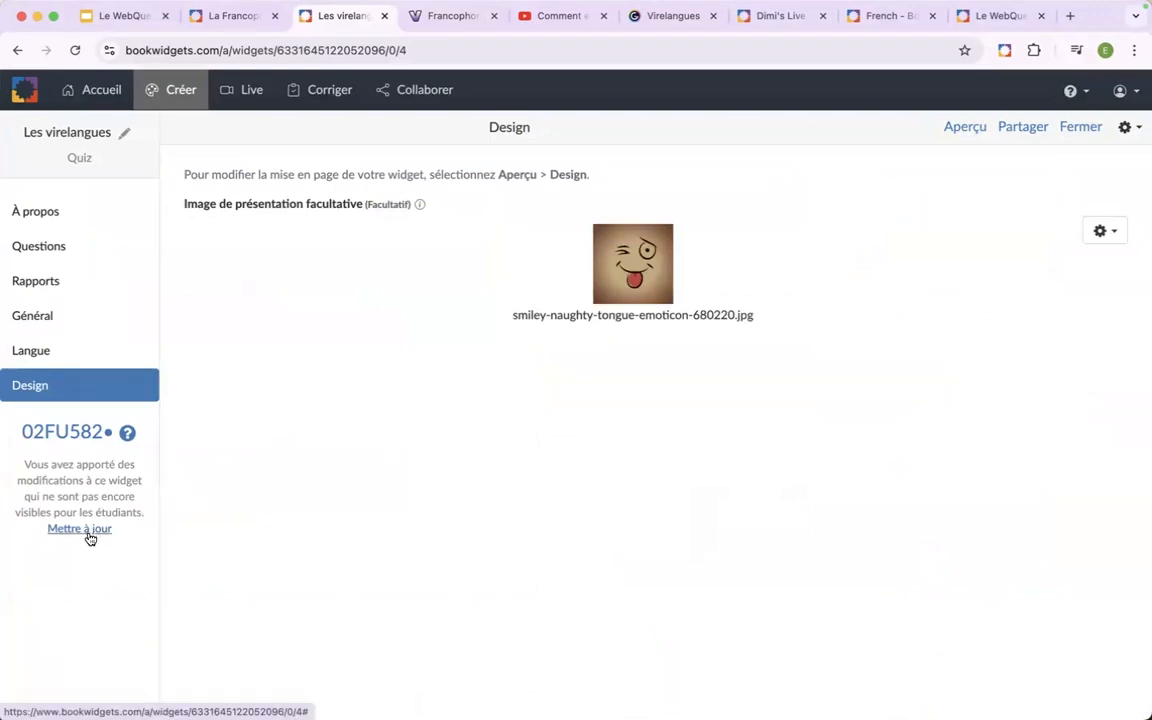
click(79, 529)
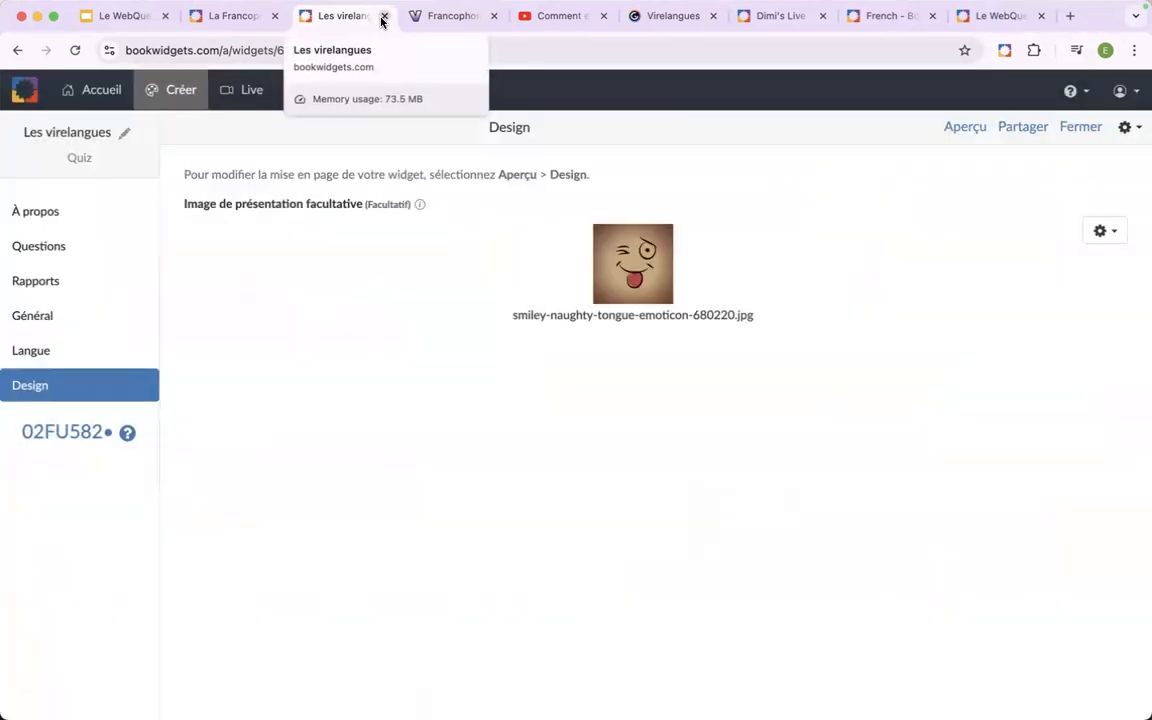
click(382, 17)
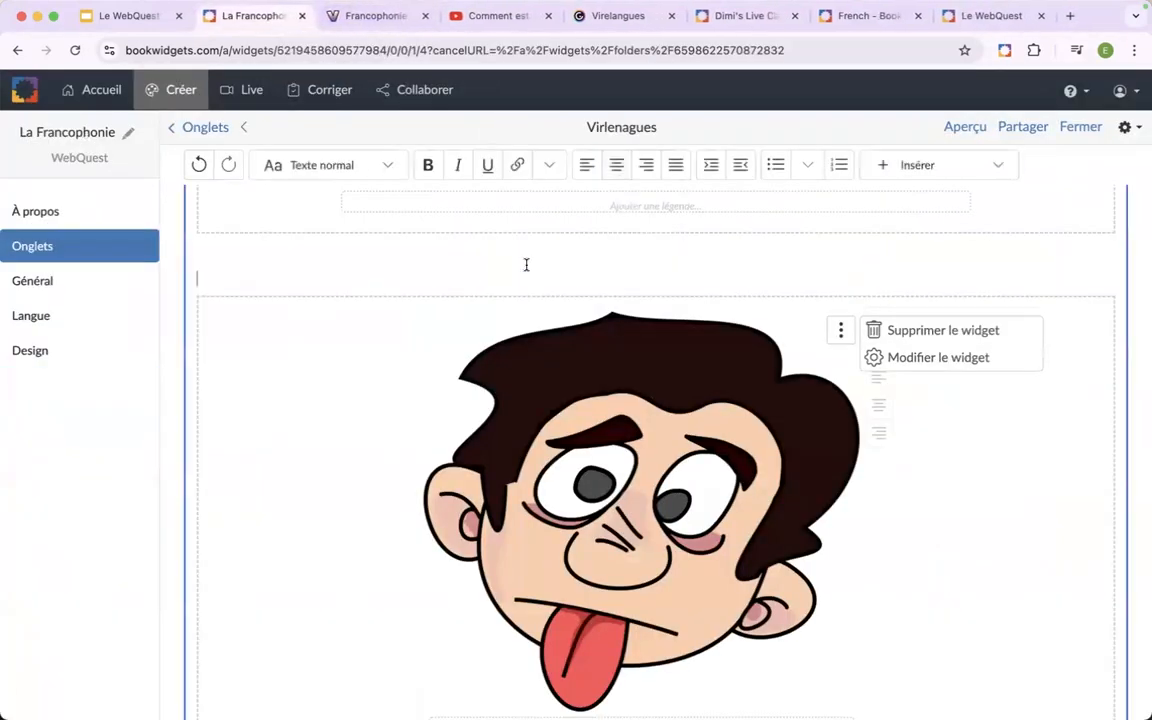
Preview the WebQuest to check the quiz's new image in "Virlenagues" and the exercise widgets in "Vocabulaire".
click(970, 128)
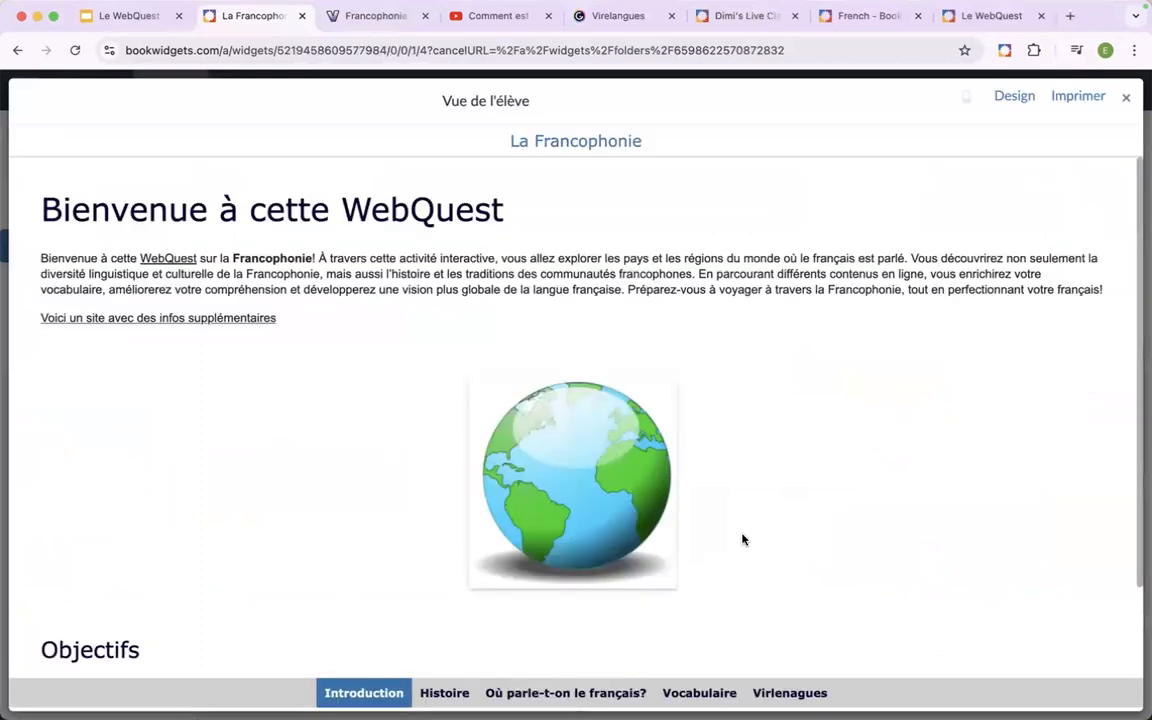
click(786, 692)
scroll(782, 565, down, 10)
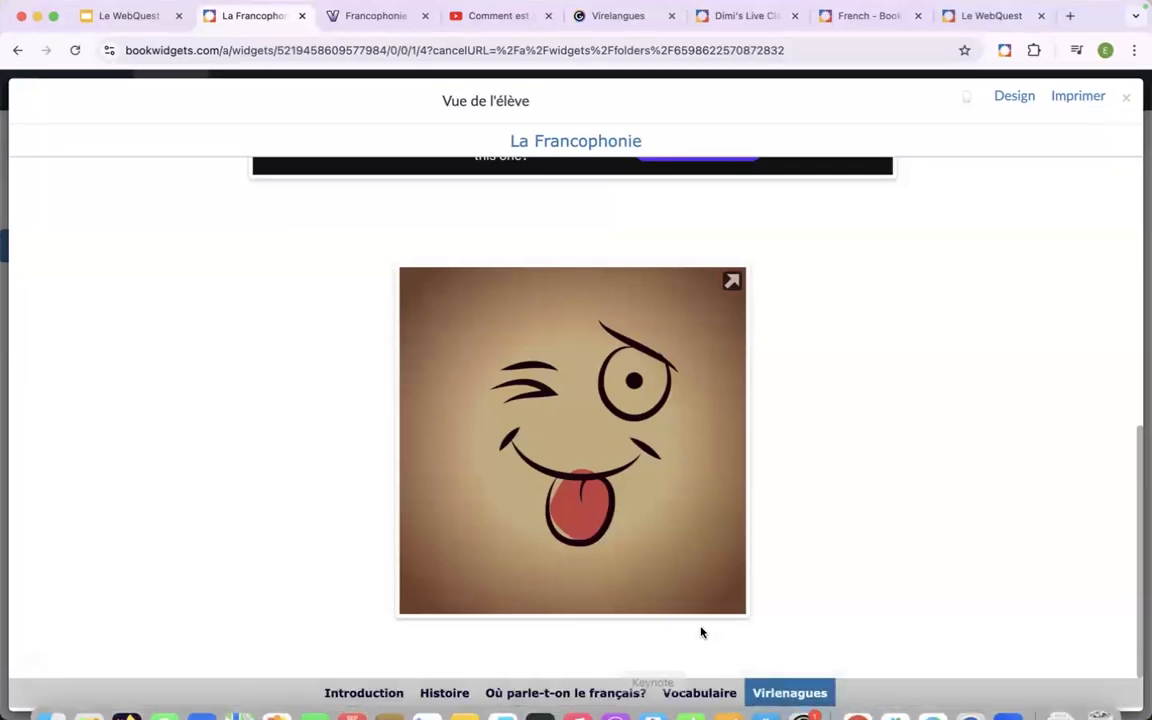
click(693, 692)
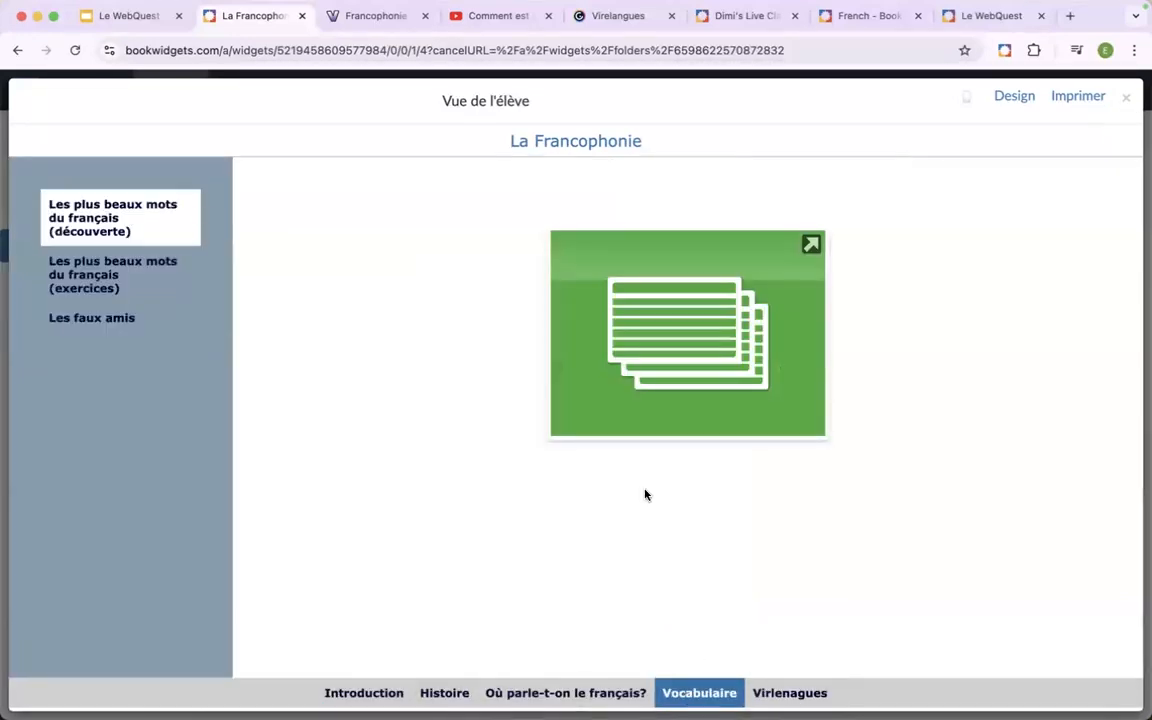
click(88, 288)
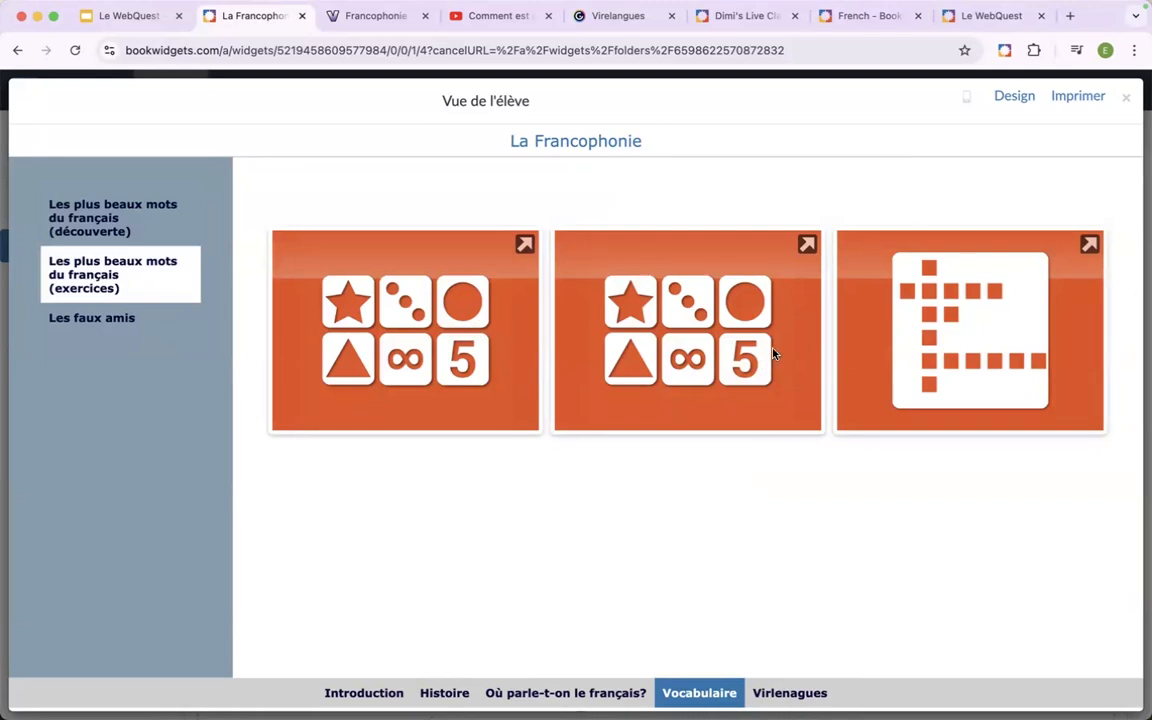
Close the student view and reload the WebQuest editor to refresh the quiz's image in the "Virlenagues" tab.
click(1127, 101)
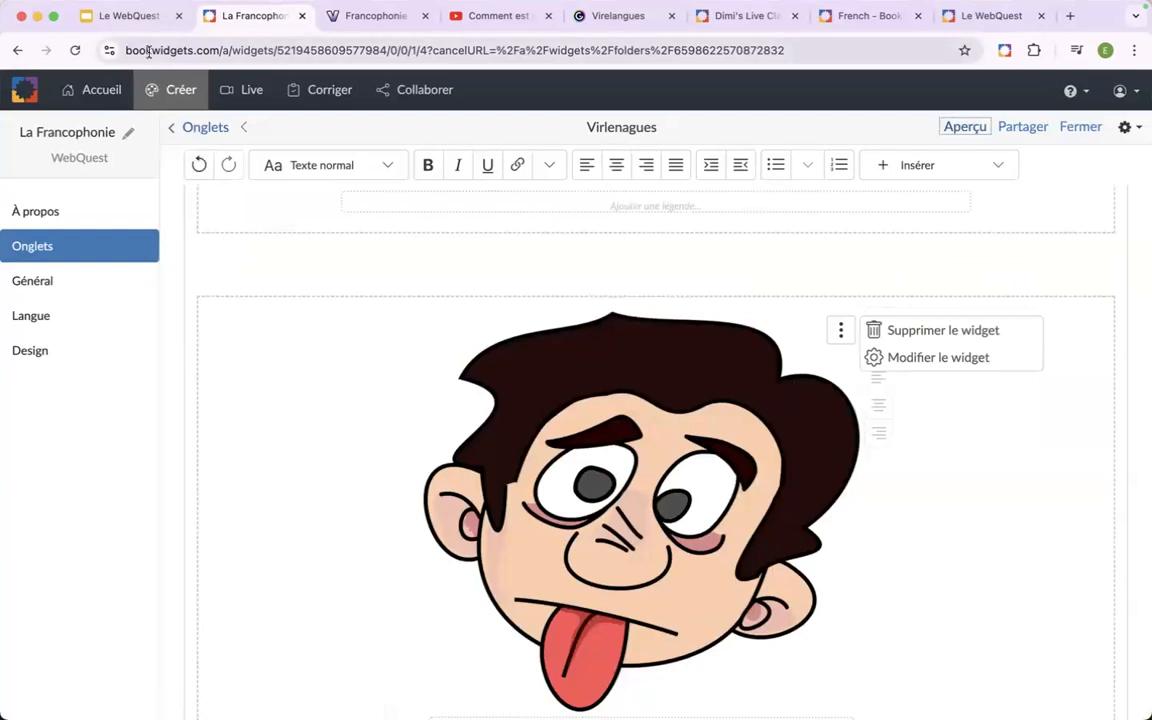
click(74, 50)
scroll(557, 494, down, 15)
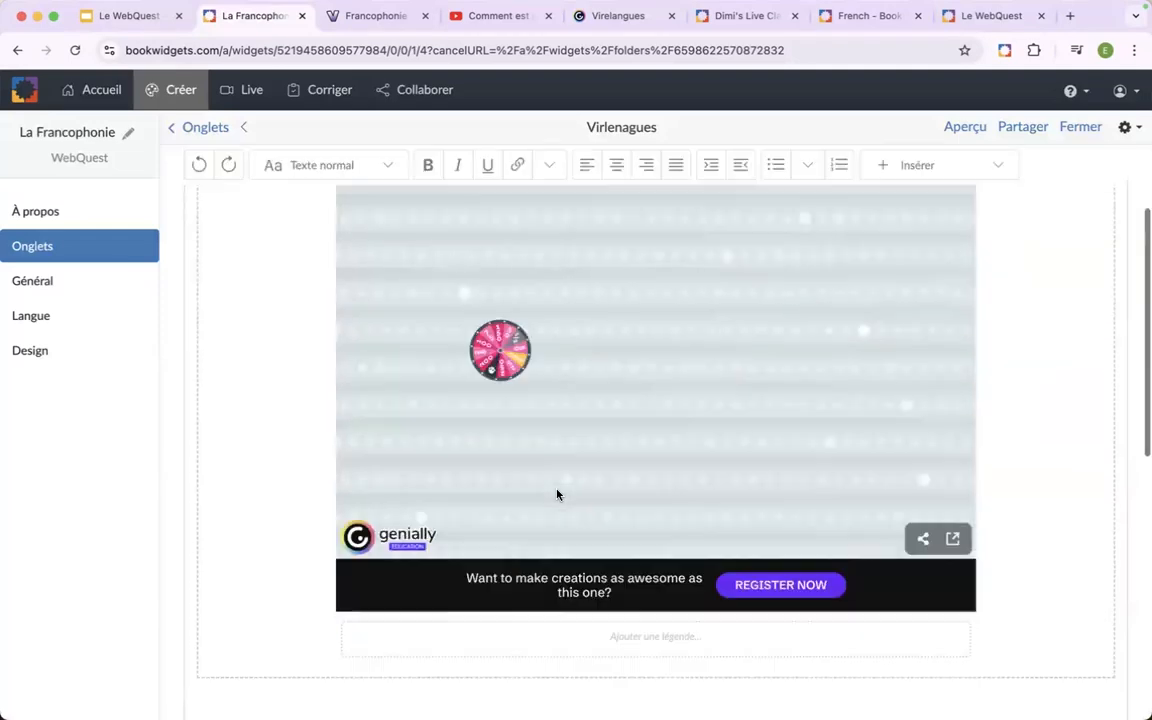
scroll(557, 494, down, 2)
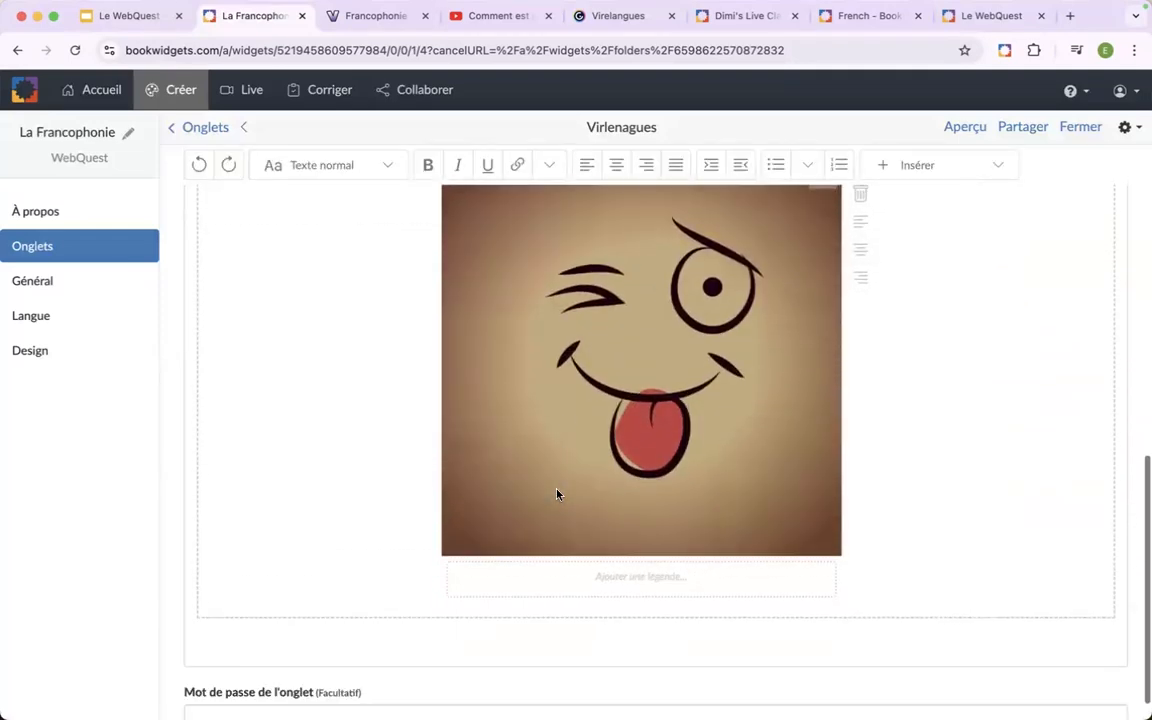
scroll(558, 495, up, 5)
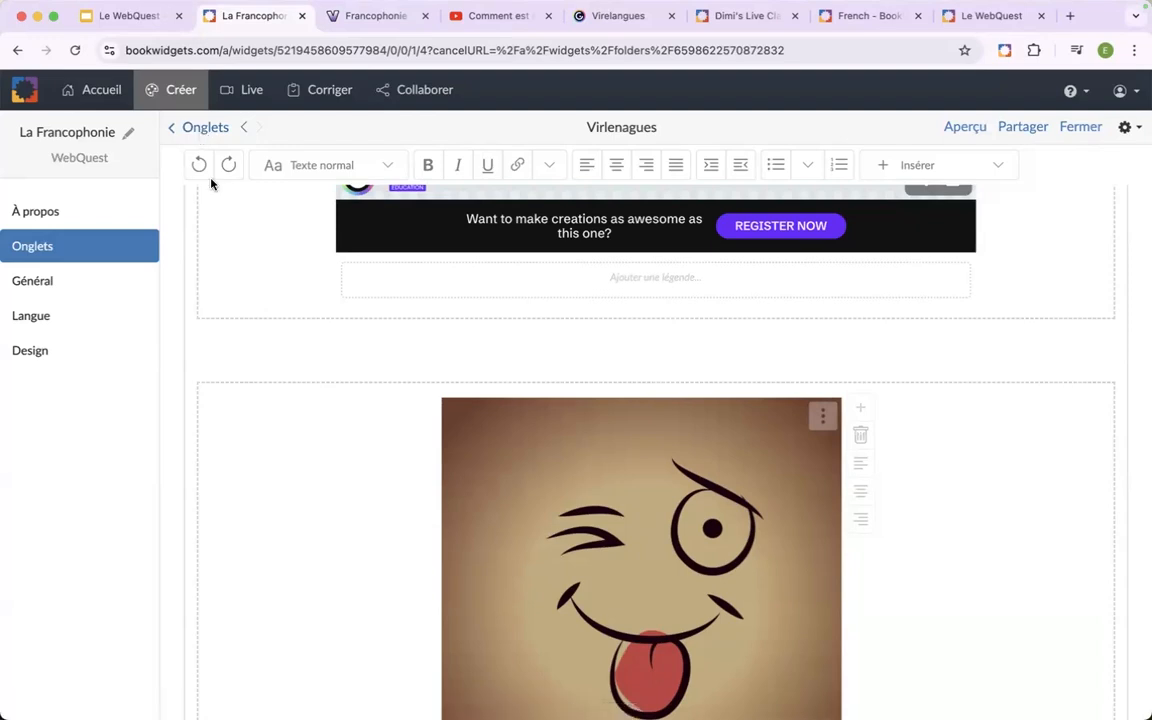
scroll(198, 285, down, 5)
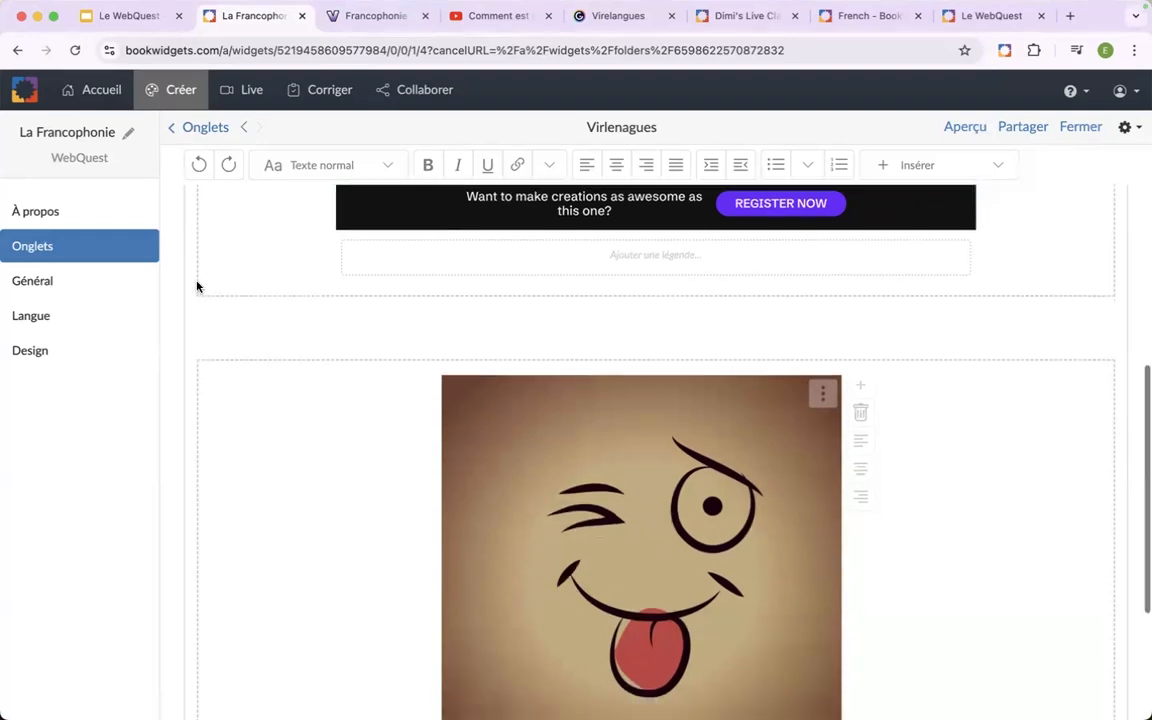
scroll(198, 285, up, 10)
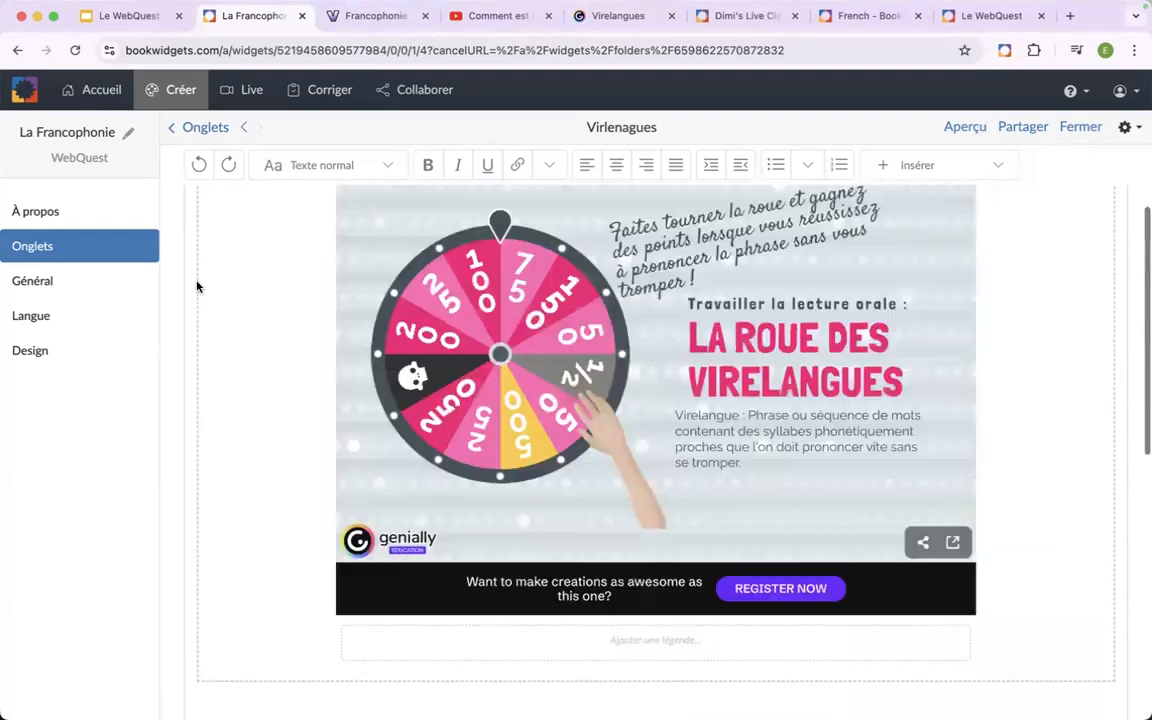
Add a new tab to the WebQuest and title it "Présentation".
click(195, 128)
click(362, 417)
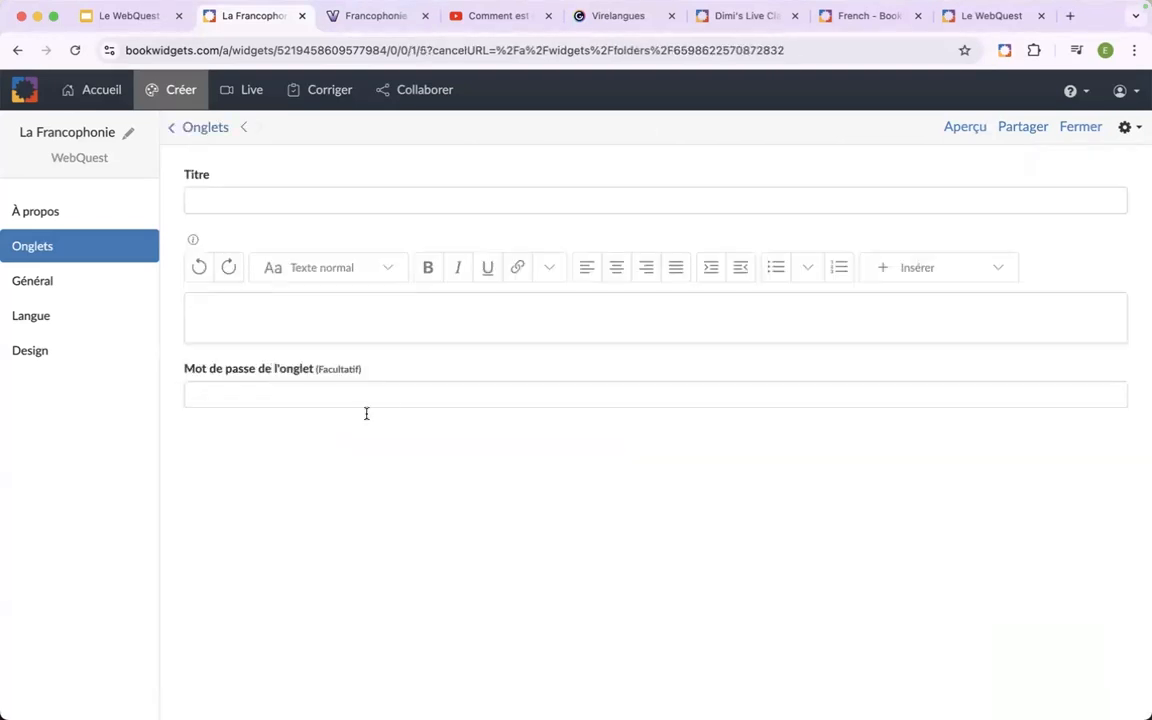
click(356, 199)
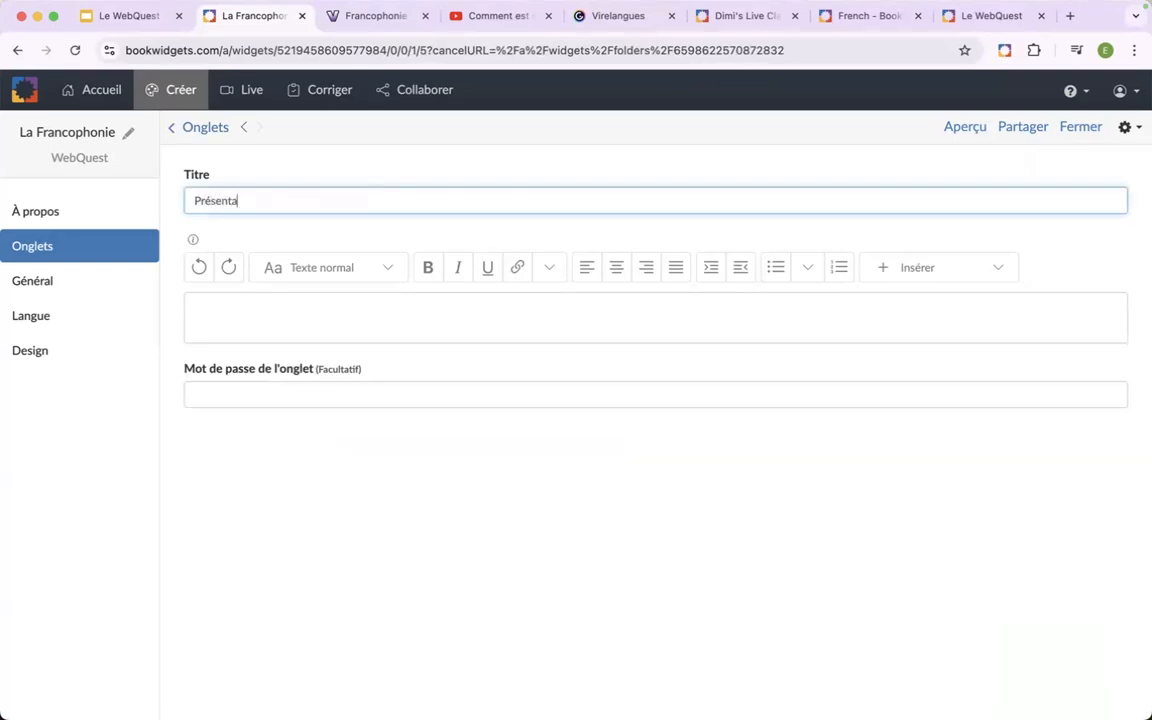
Insert the Hasard widget "Présentez un pays francophone" from the "WebQuest - La Francophonie" folder into the tab's content.
click(296, 307)
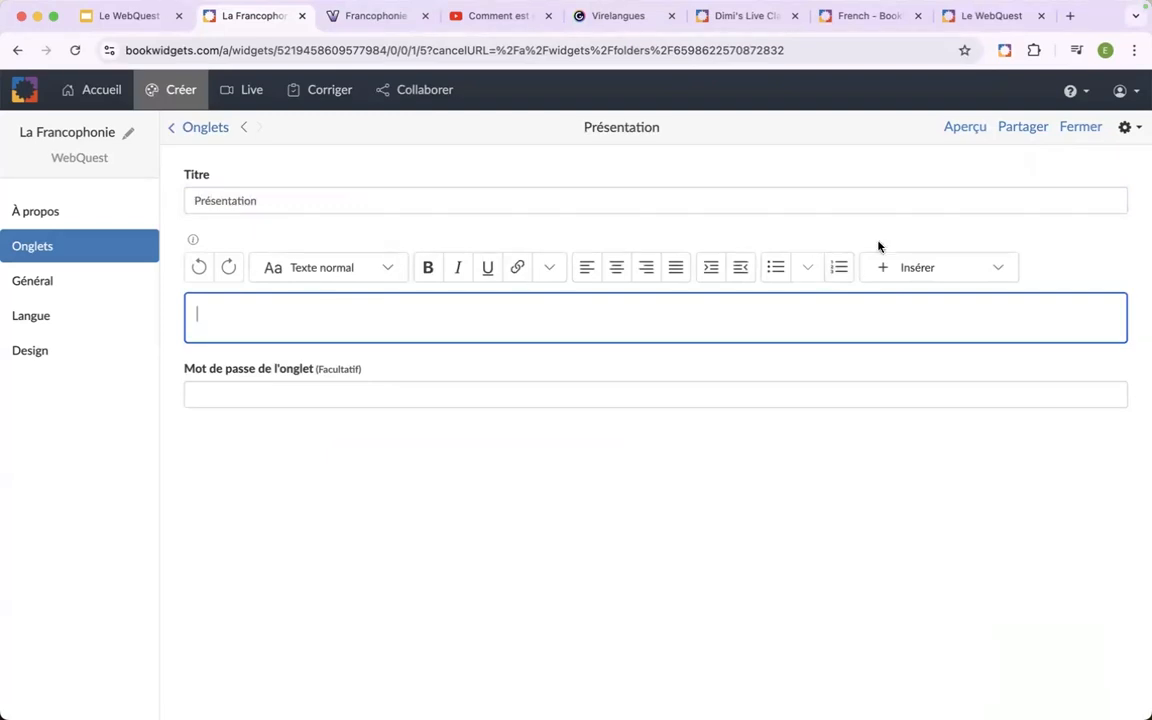
click(962, 267)
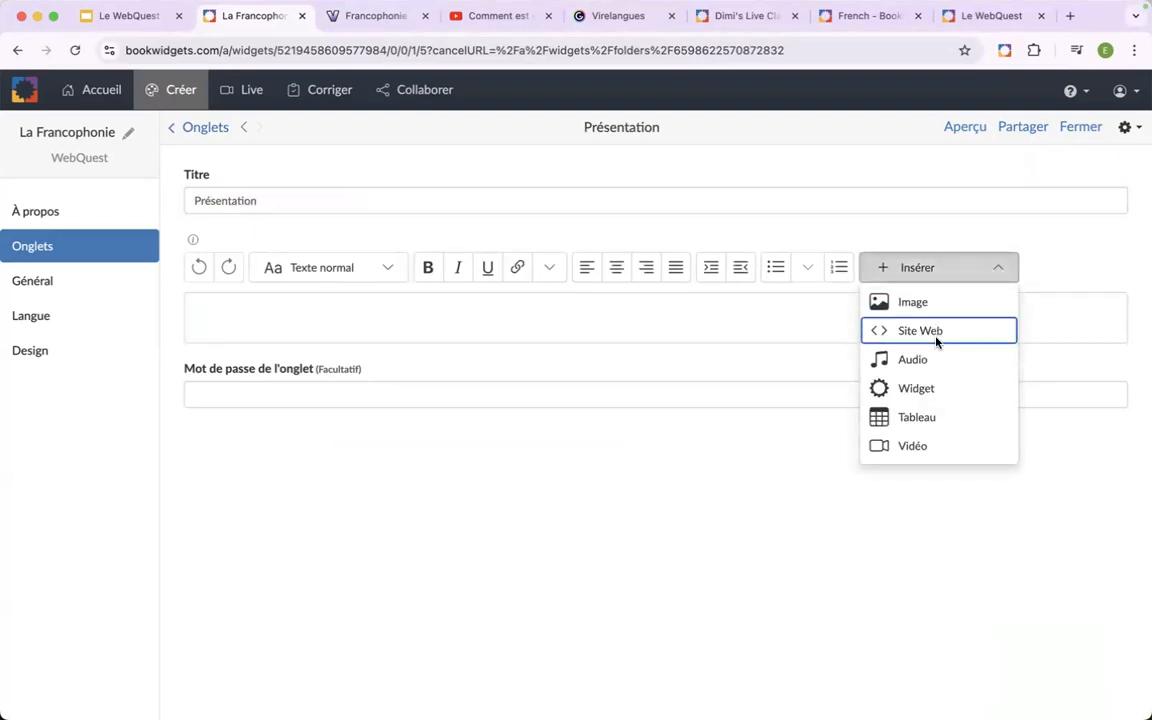
click(931, 388)
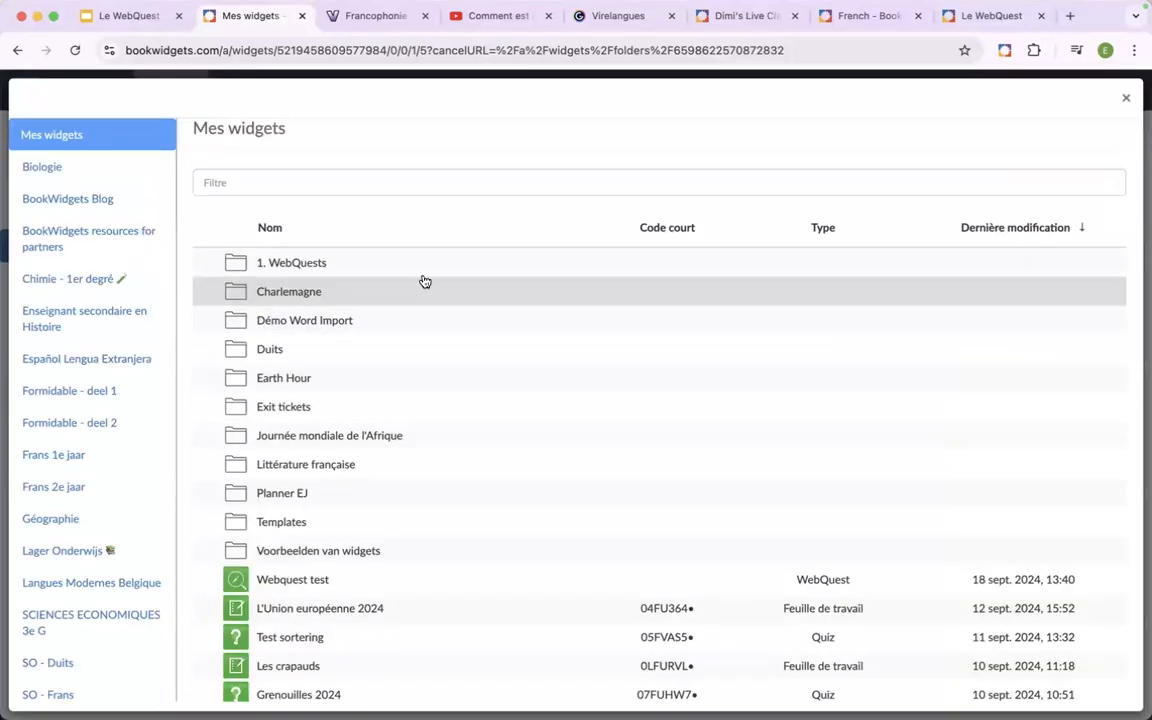
click(420, 264)
click(409, 283)
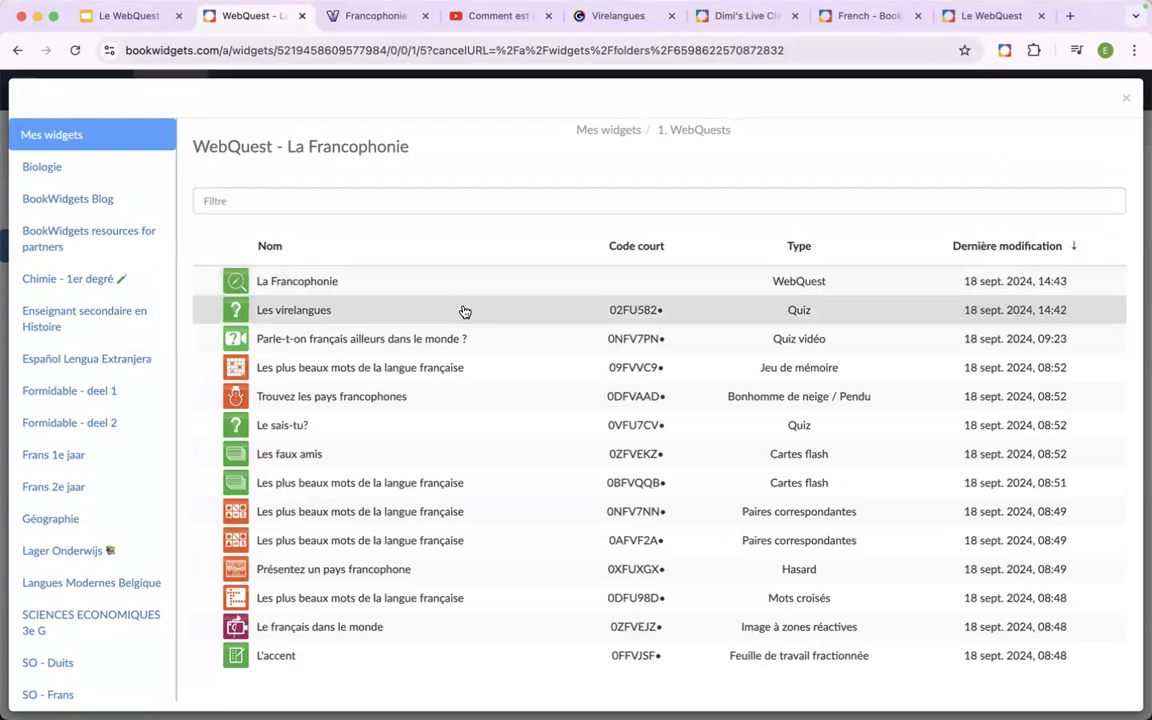
click(440, 573)
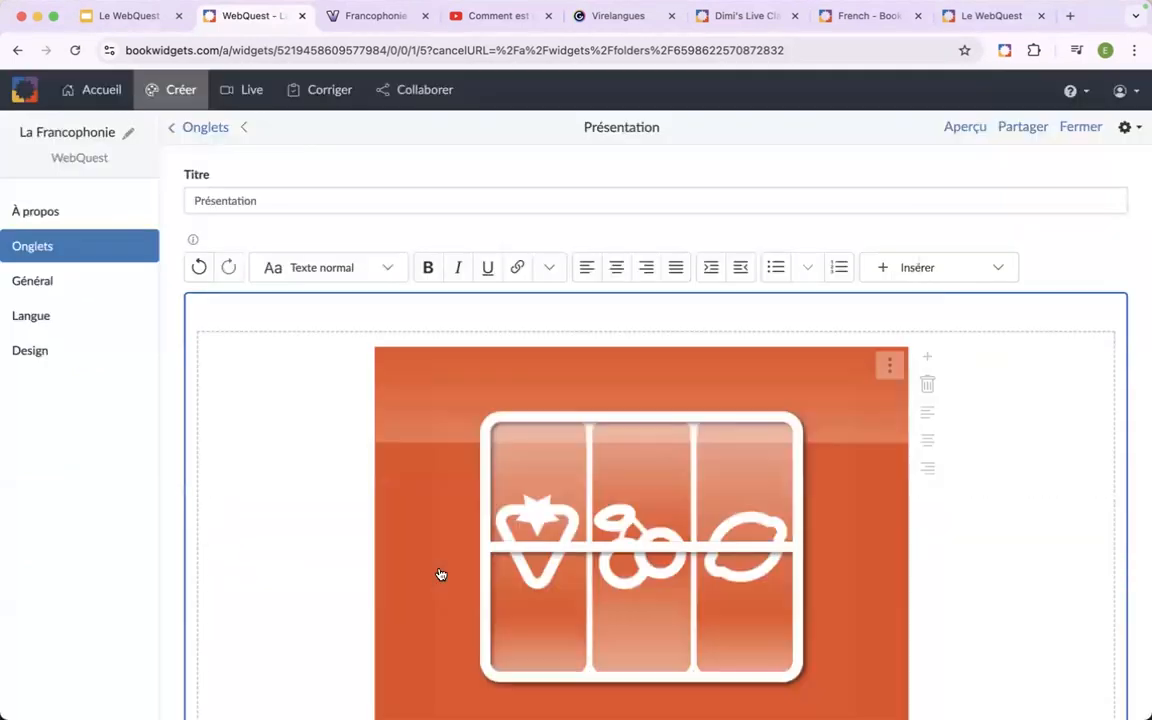
Preview the "Présentation" tab as a student, open the random country widget, and close the preview.
click(966, 127)
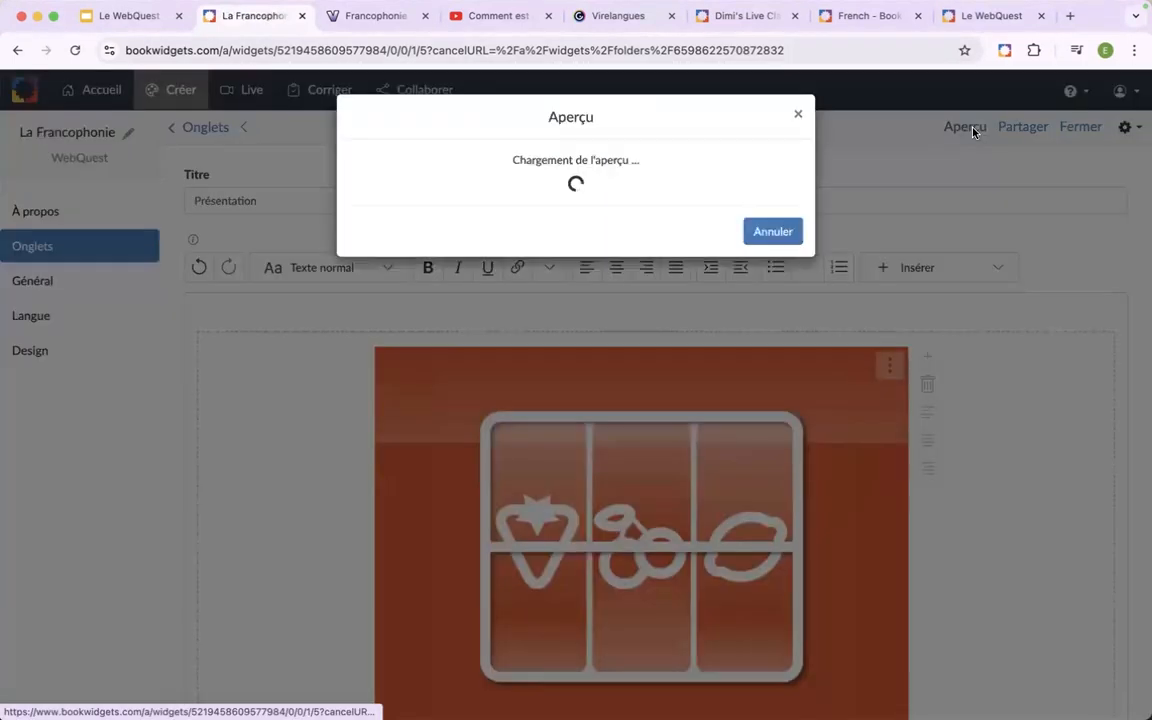
click(830, 693)
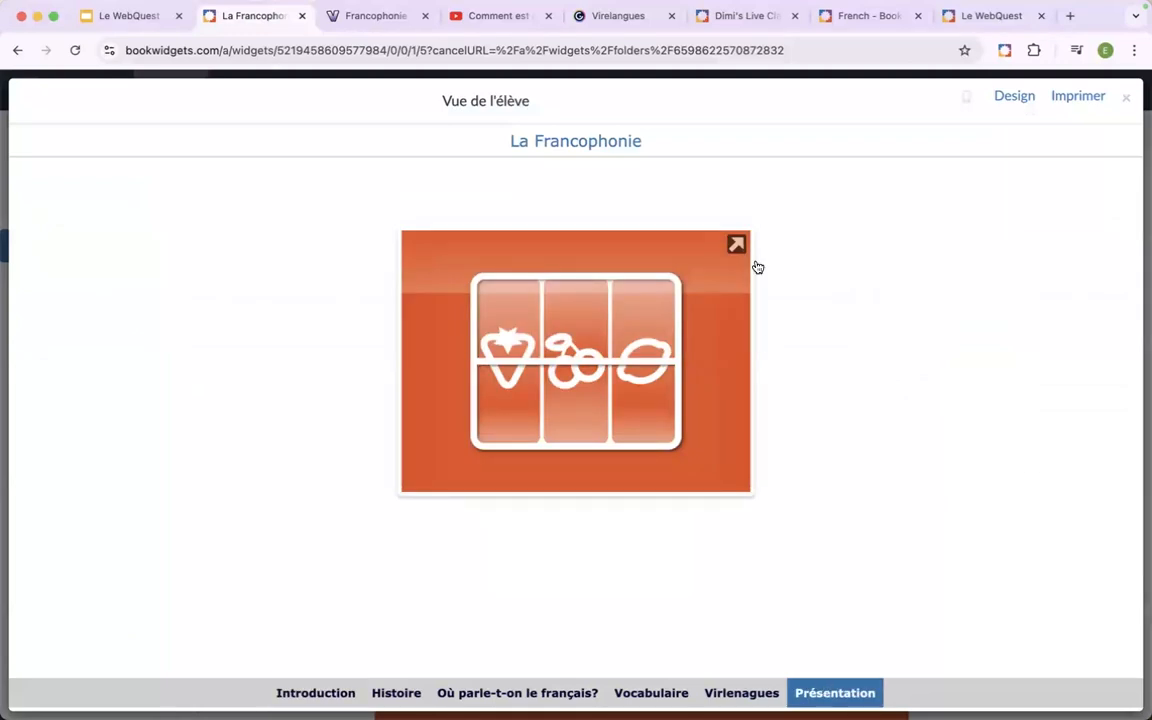
click(594, 369)
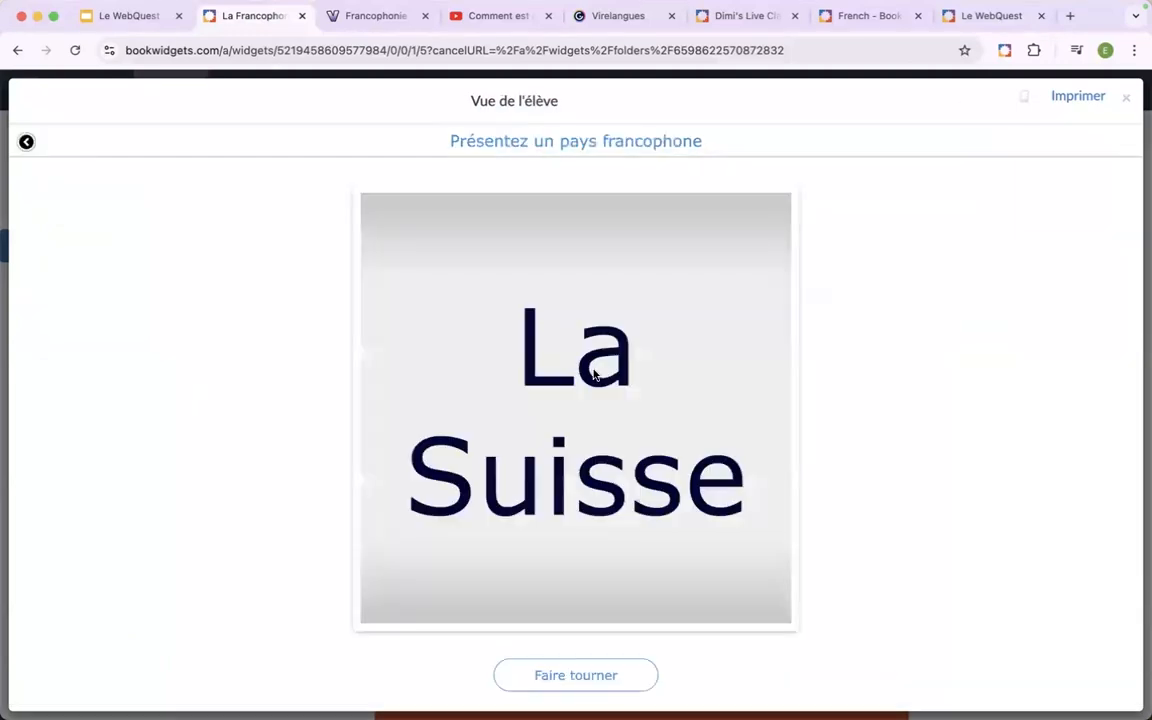
click(27, 145)
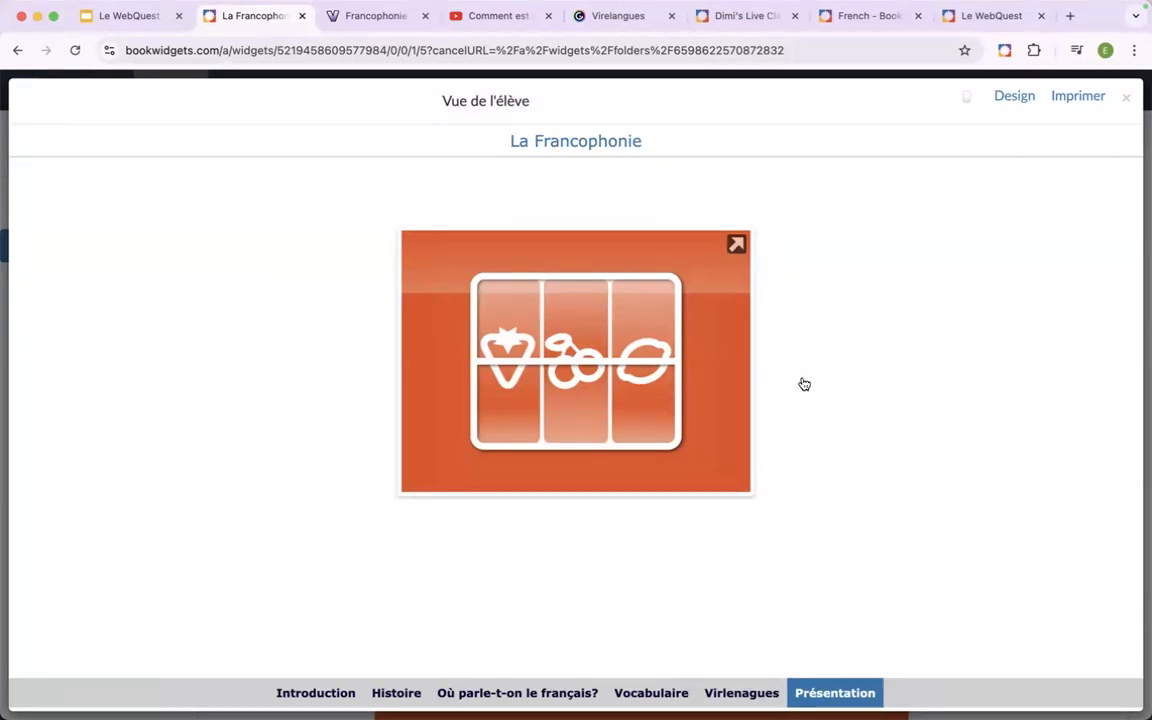
click(1126, 97)
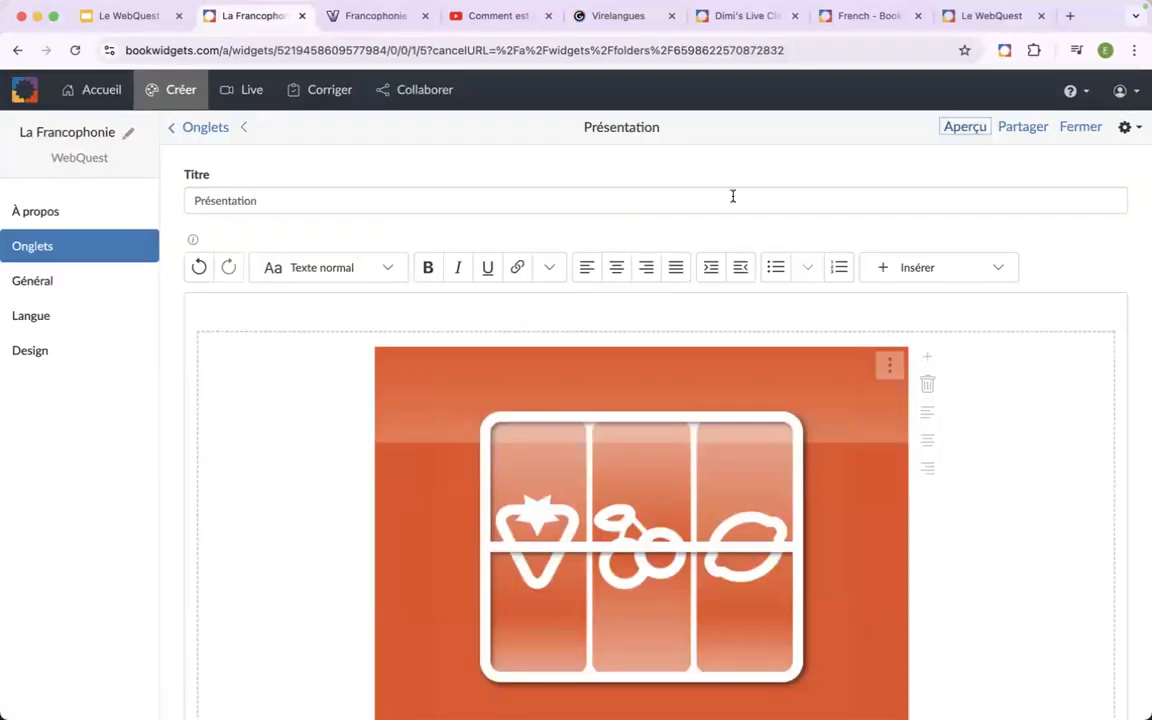
Open BookWidgets in a new browser tab and go to the "WebQuest - La Francophonie" folder within "1. WebQuests".
click(1068, 18)
text(boo)
key(Return)
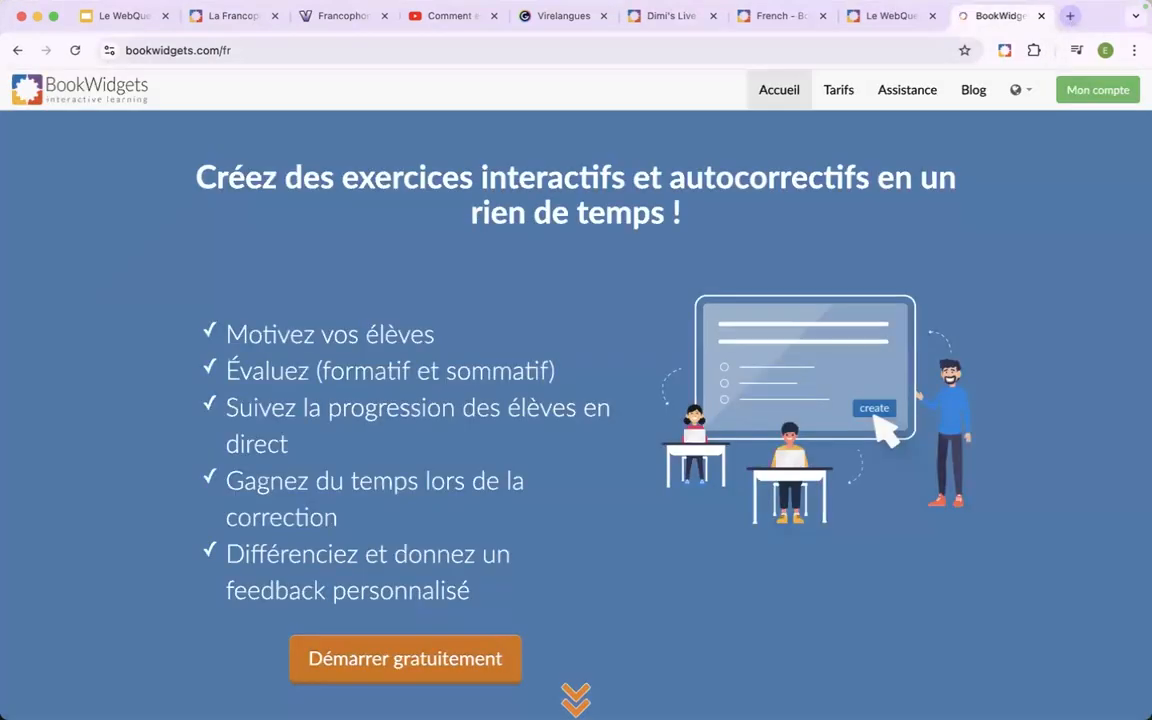
click(1083, 96)
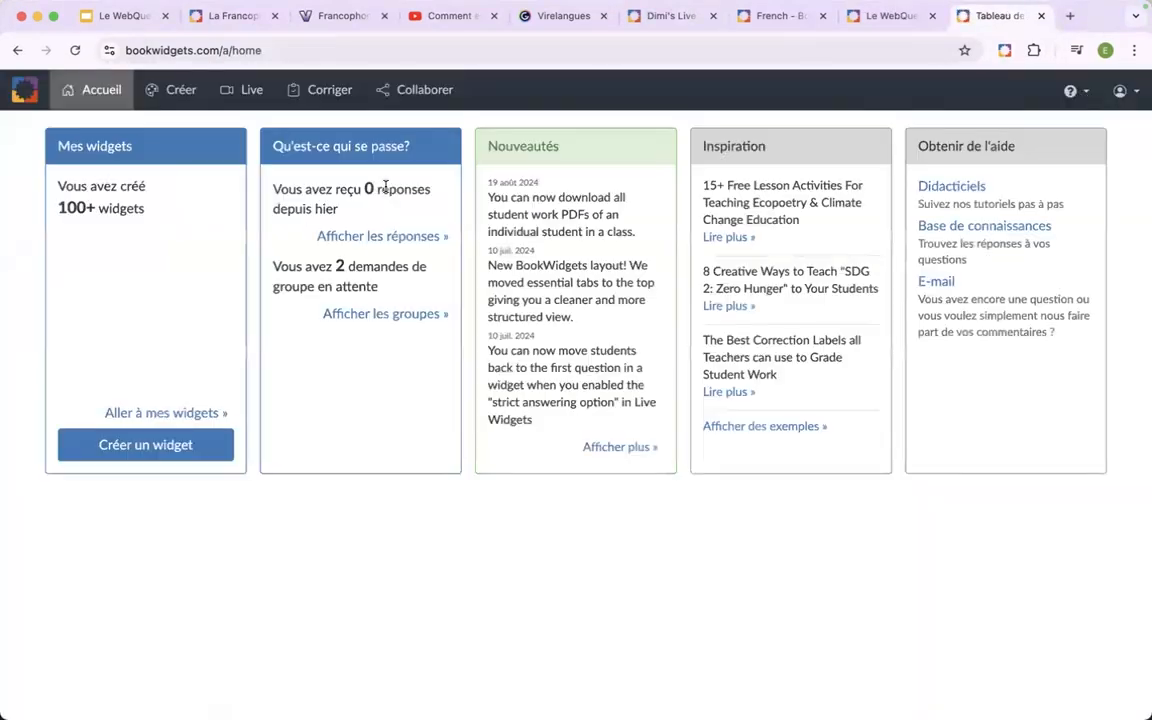
click(180, 97)
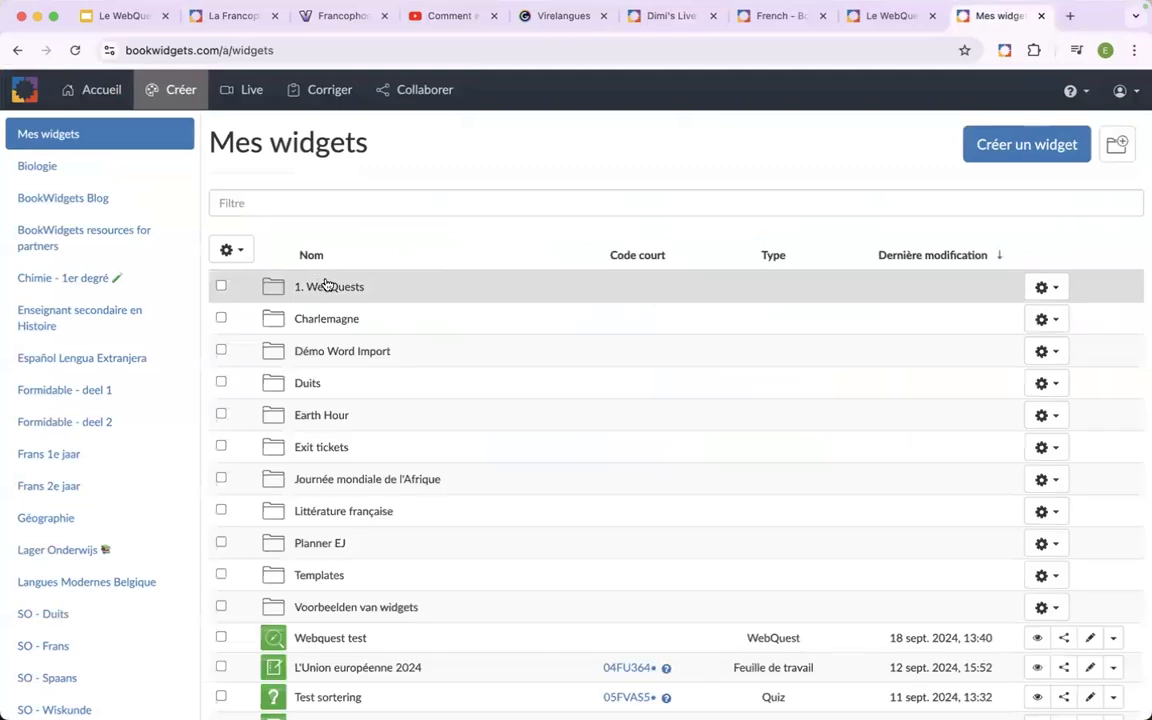
click(324, 288)
click(383, 325)
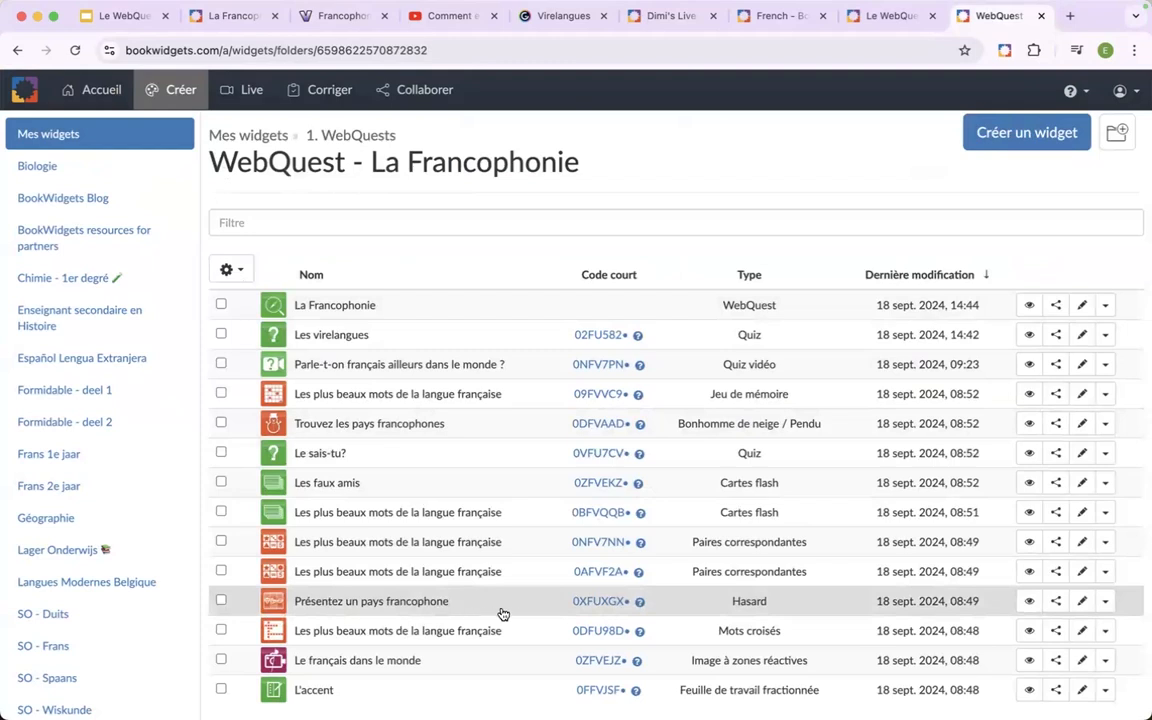
Copy the student share link of the "Présentez un pays francophone" widget.
click(1055, 601)
click(380, 175)
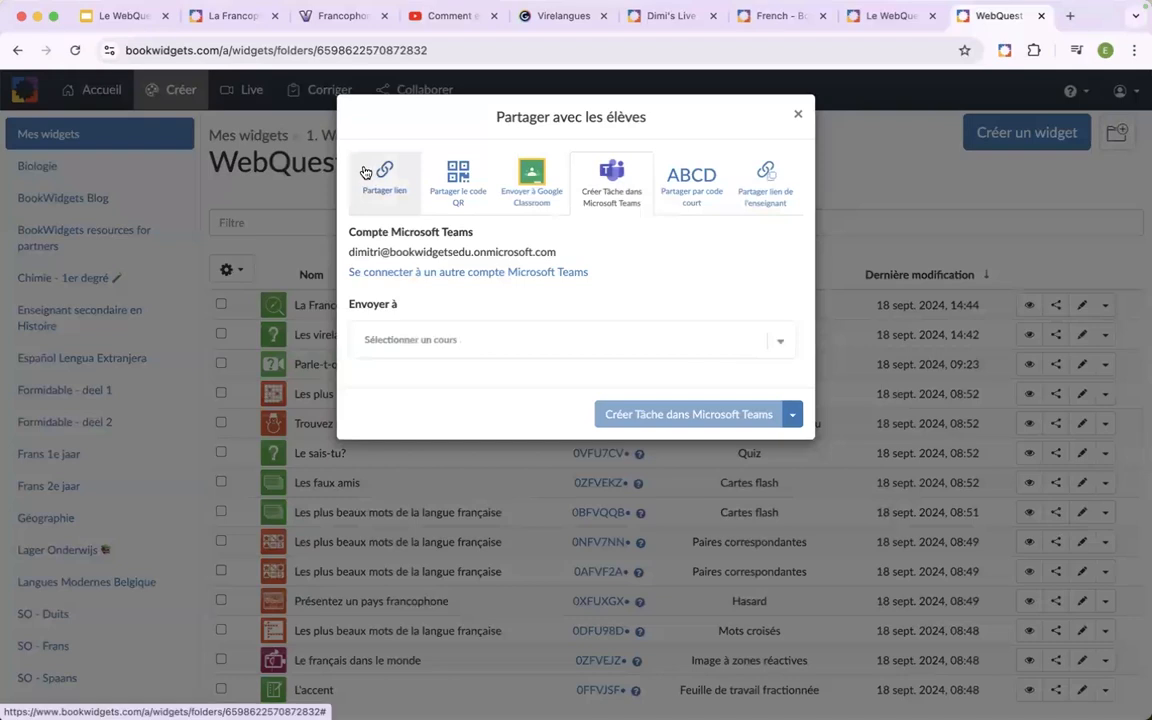
click(640, 263)
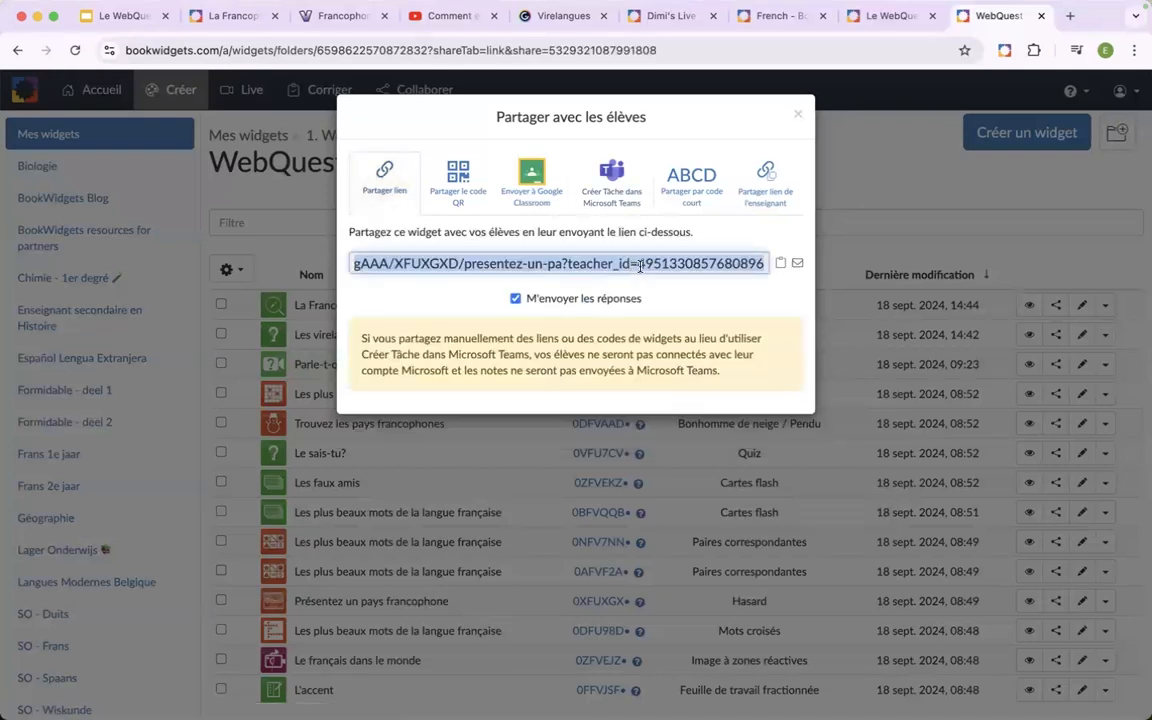
Back in the WebQuest editor, replace the inserted widget in "Présentation" with a website embed using the copied share link.
click(876, 18)
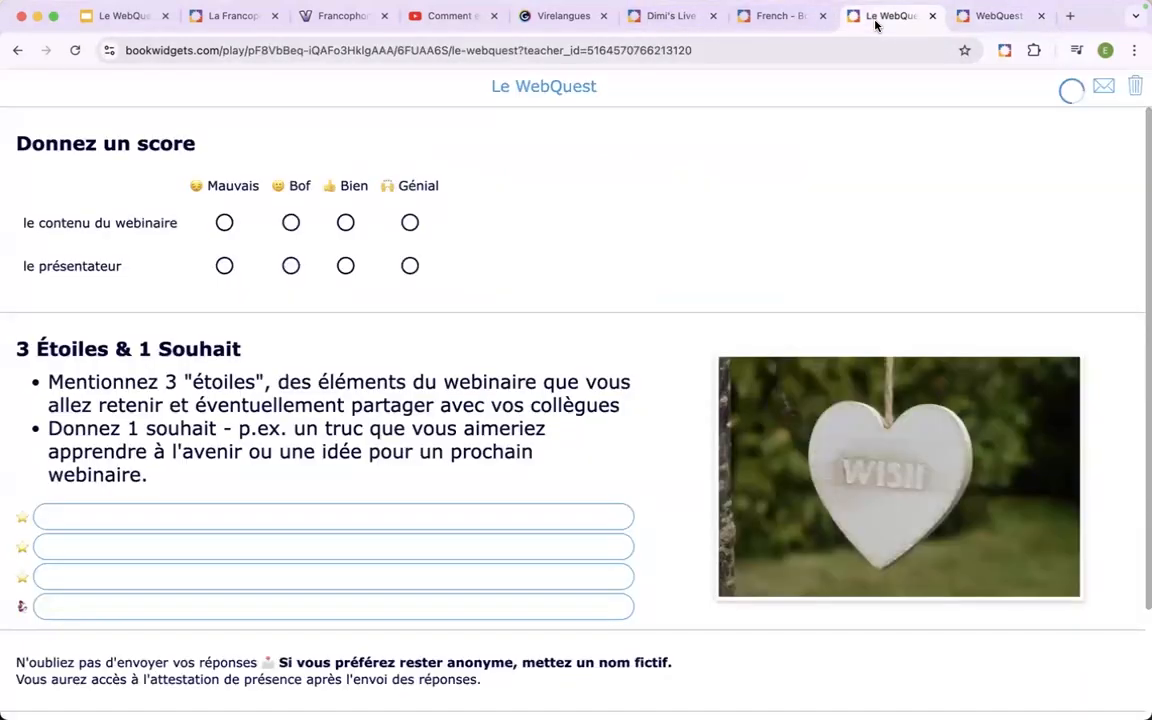
click(236, 17)
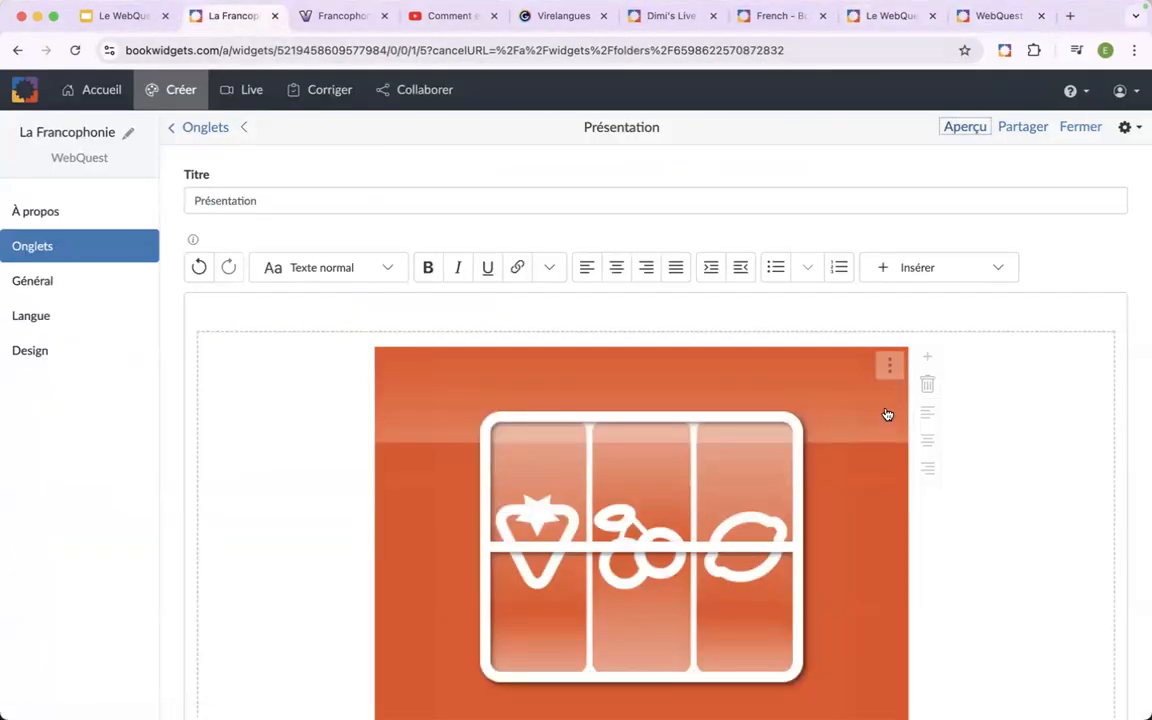
click(926, 384)
click(560, 329)
click(917, 267)
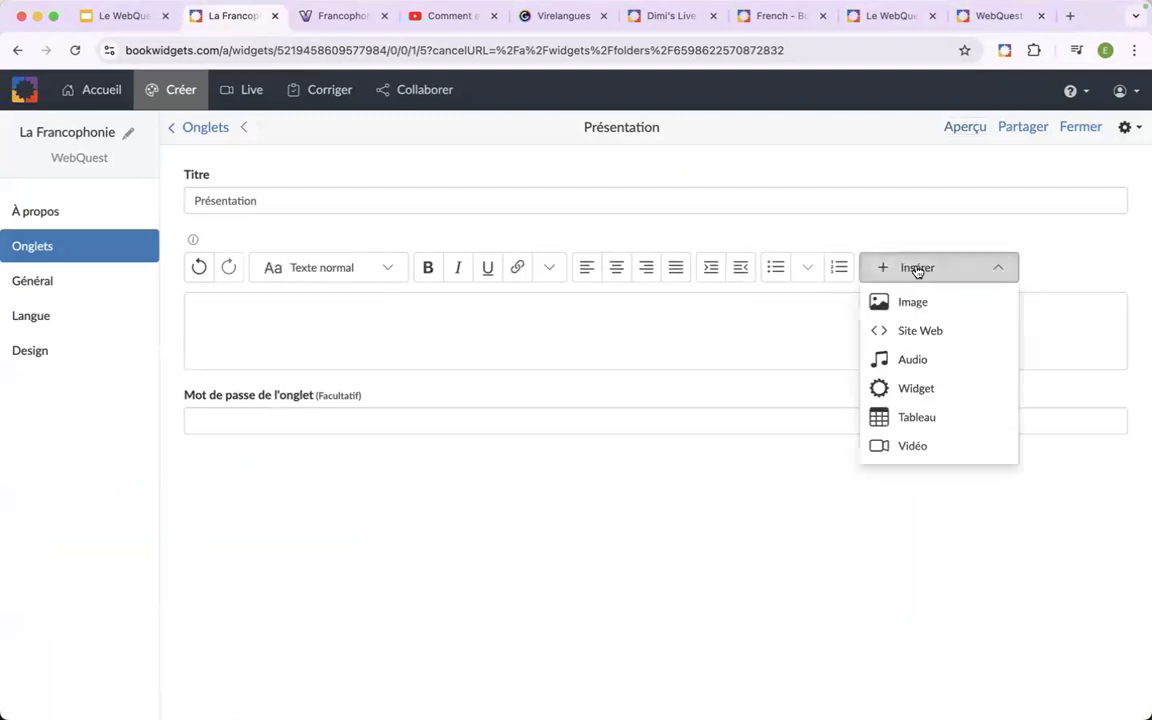
click(945, 332)
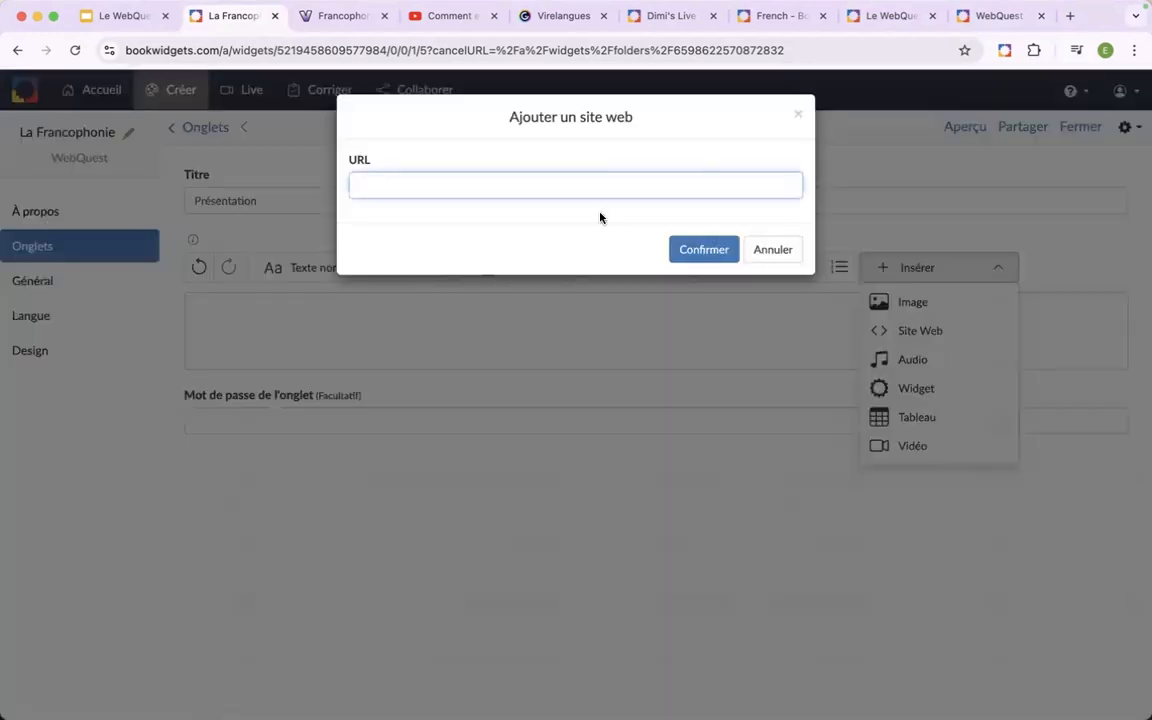
key(super+v)
click(694, 250)
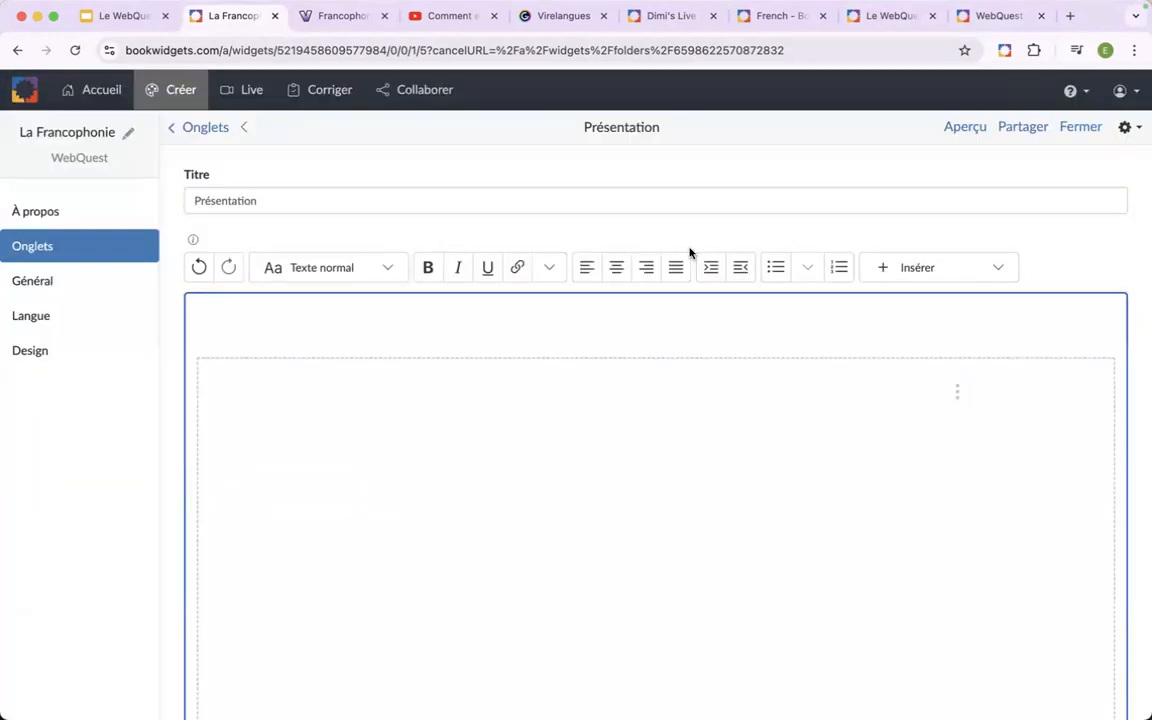
Preview the "Présentation" tab in the student view and spin the embedded country widget.
click(965, 130)
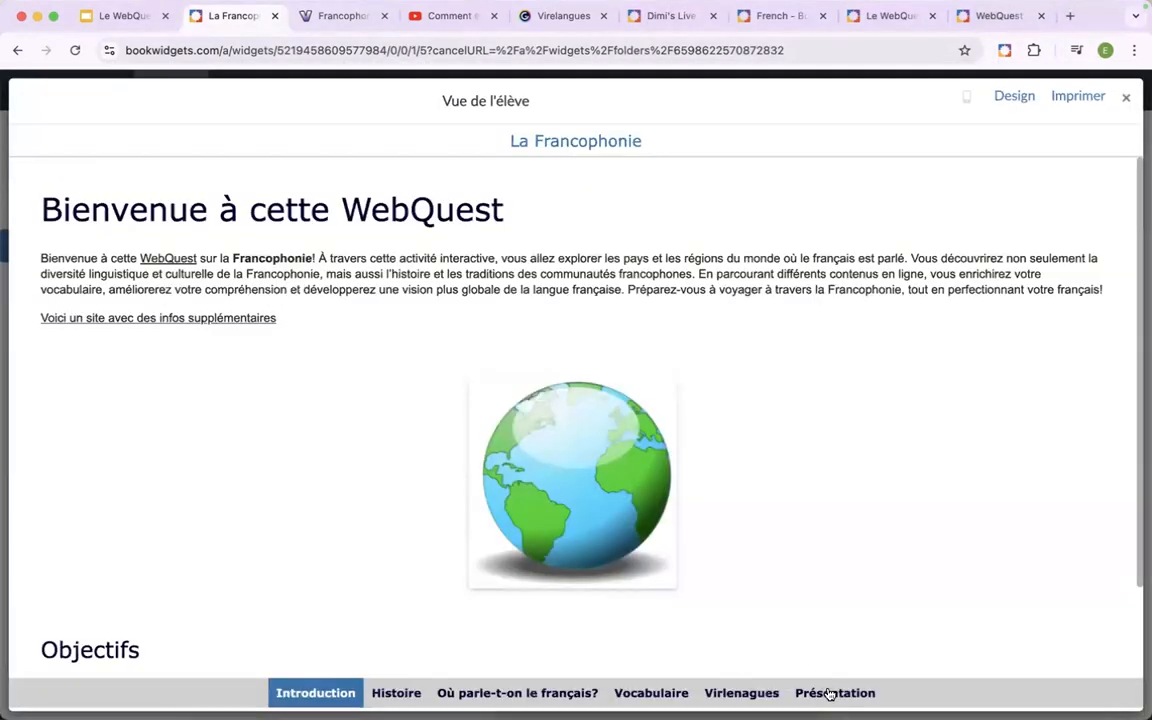
click(829, 693)
scroll(242, 275, down, 2)
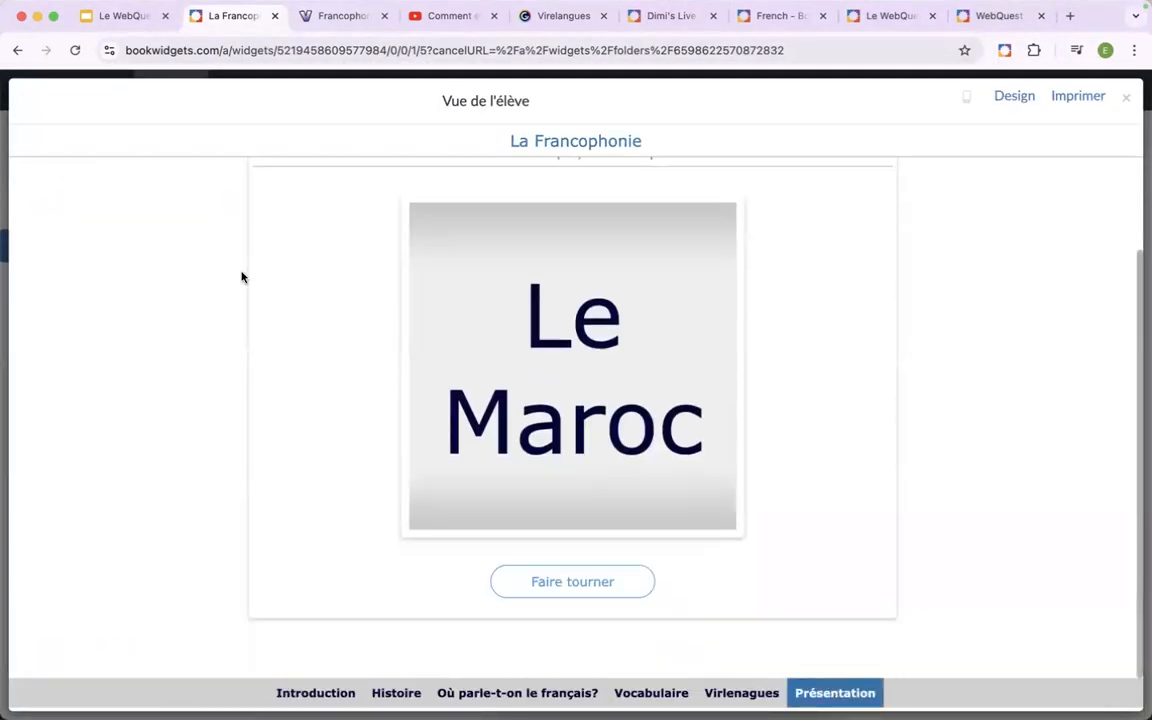
scroll(242, 275, up, 1)
scroll(242, 275, down, 2)
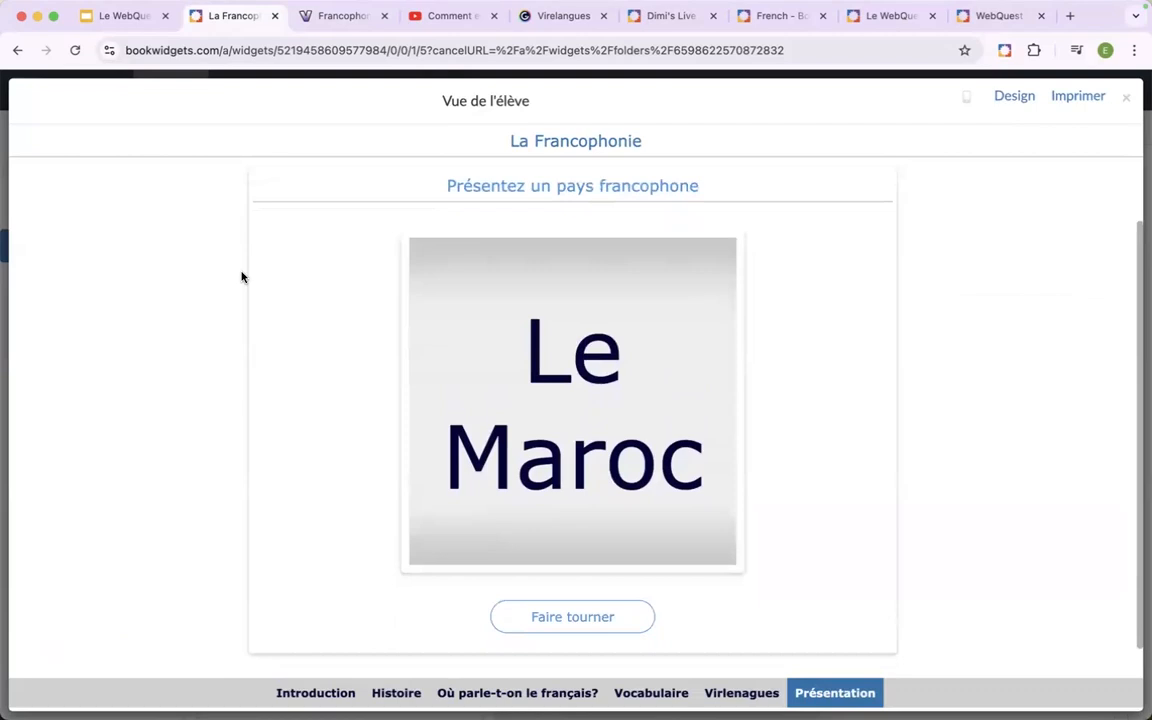
click(530, 618)
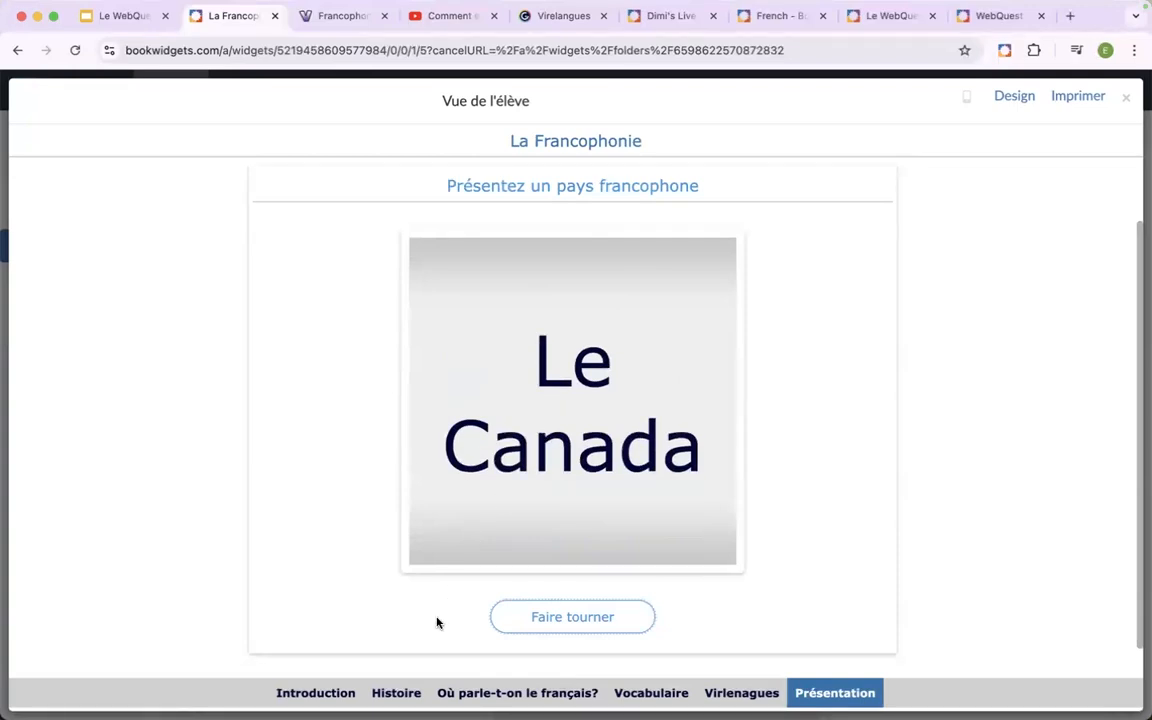
Review the "Introduction", "Histoire", "Où parle-t-on le français?" and "Présentation" tabs of the WebQuest in the student view.
click(305, 697)
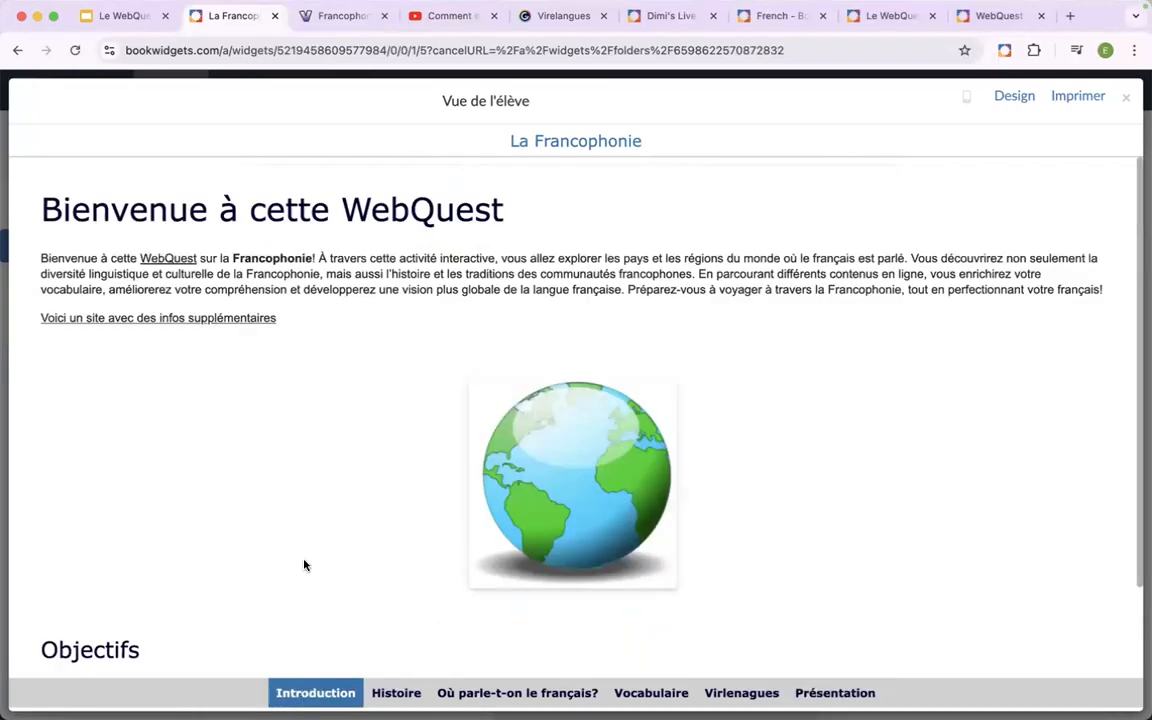
scroll(305, 566, down, 3)
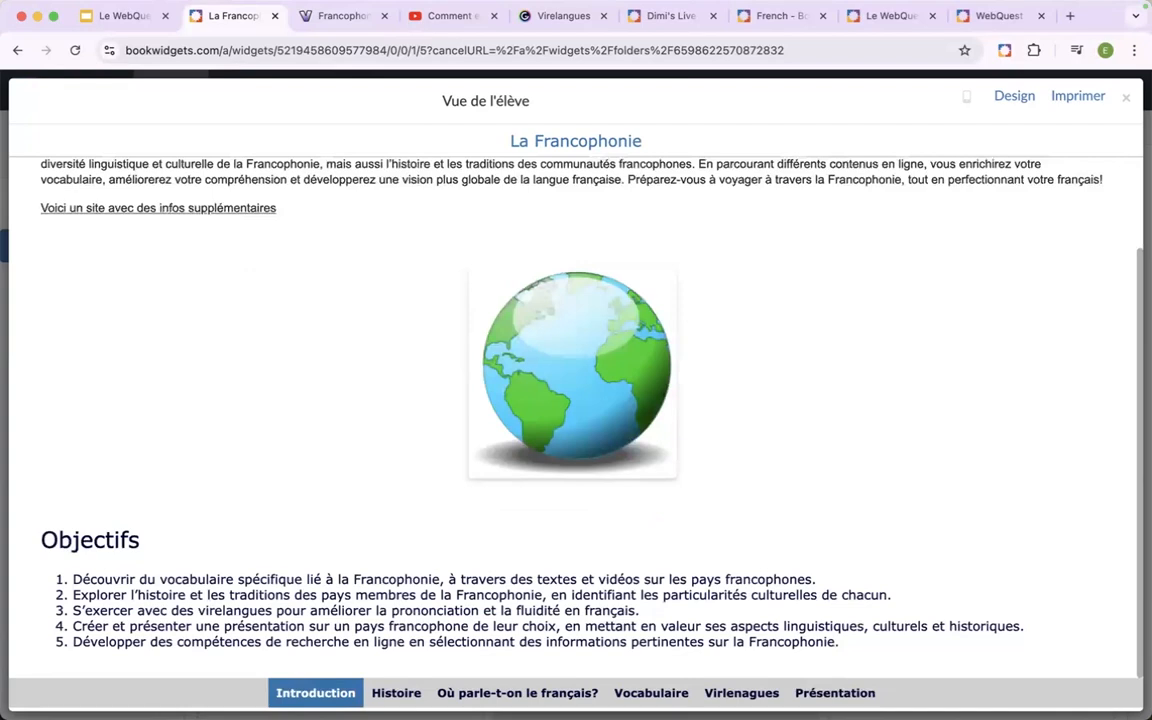
click(396, 693)
scroll(388, 432, down, 3)
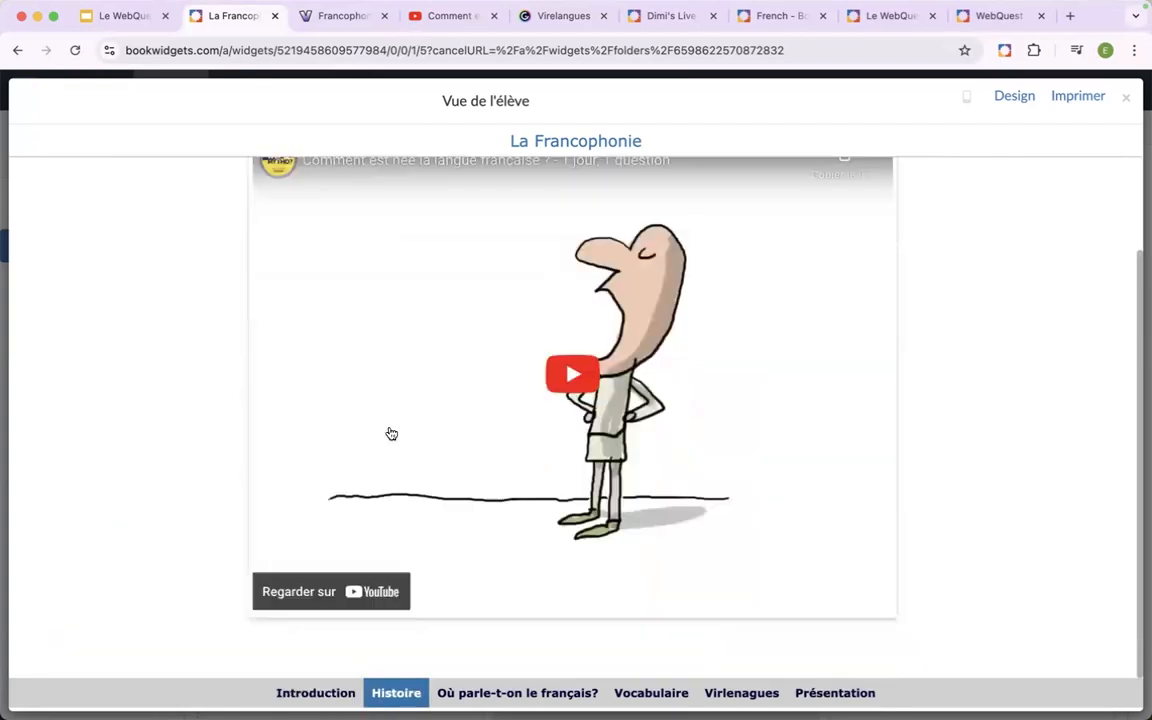
click(474, 694)
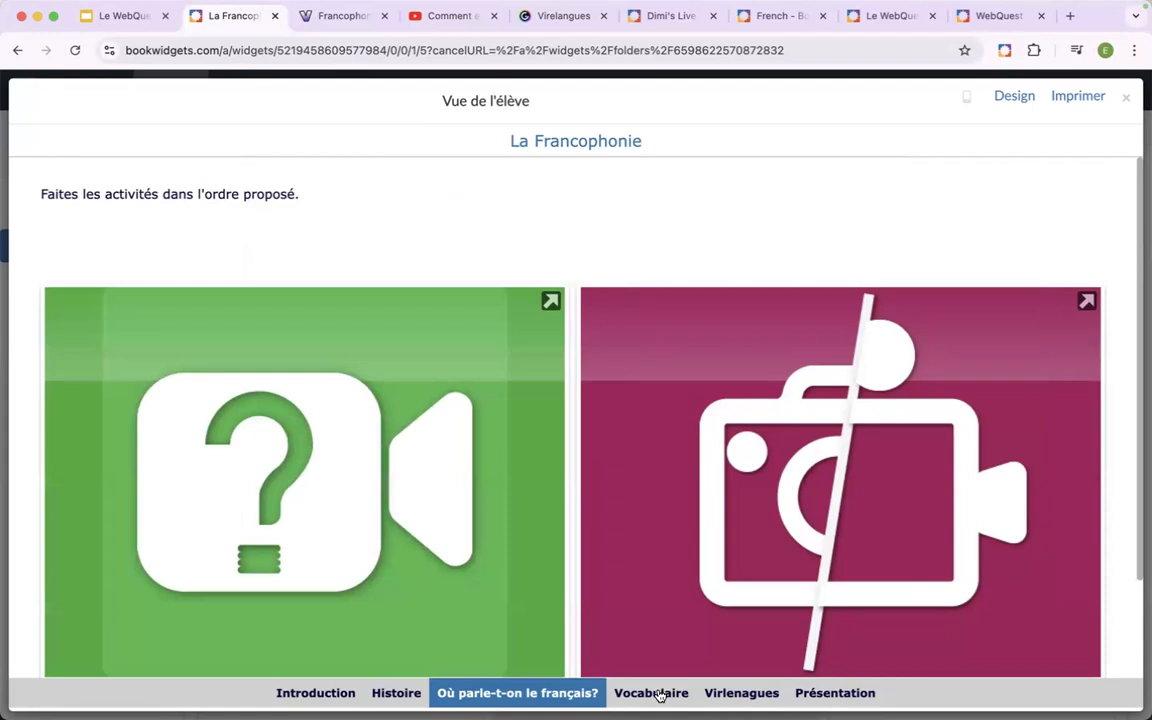
click(835, 695)
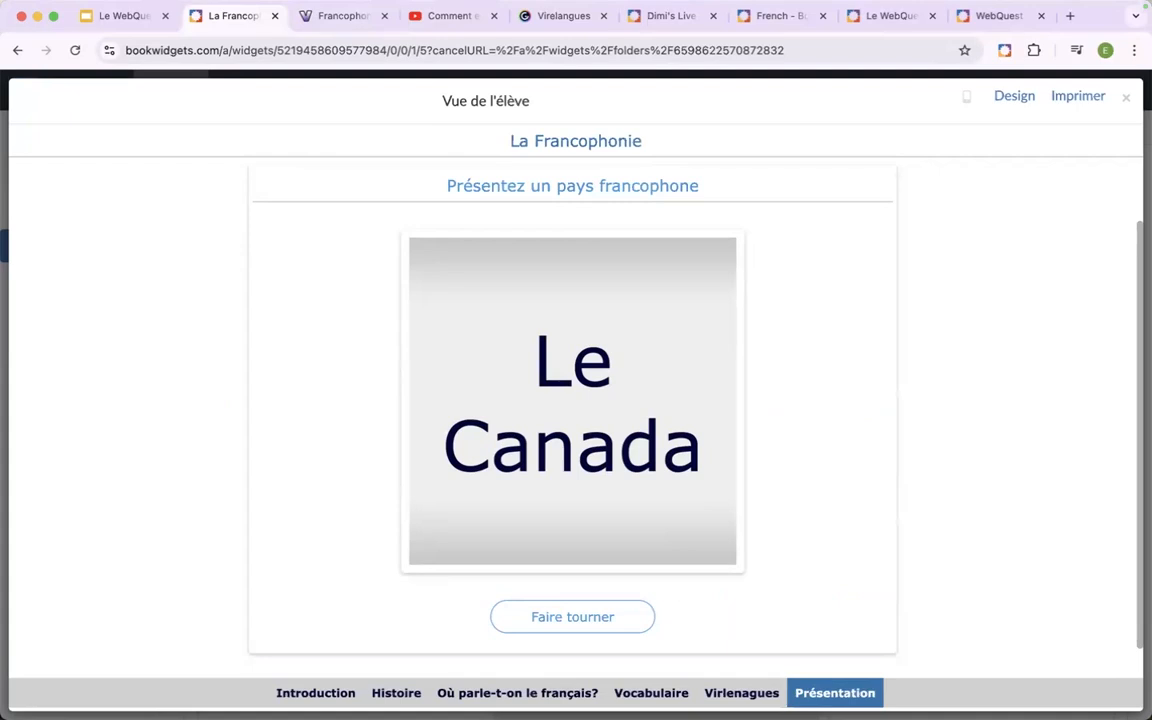
scroll(958, 596, up, 2)
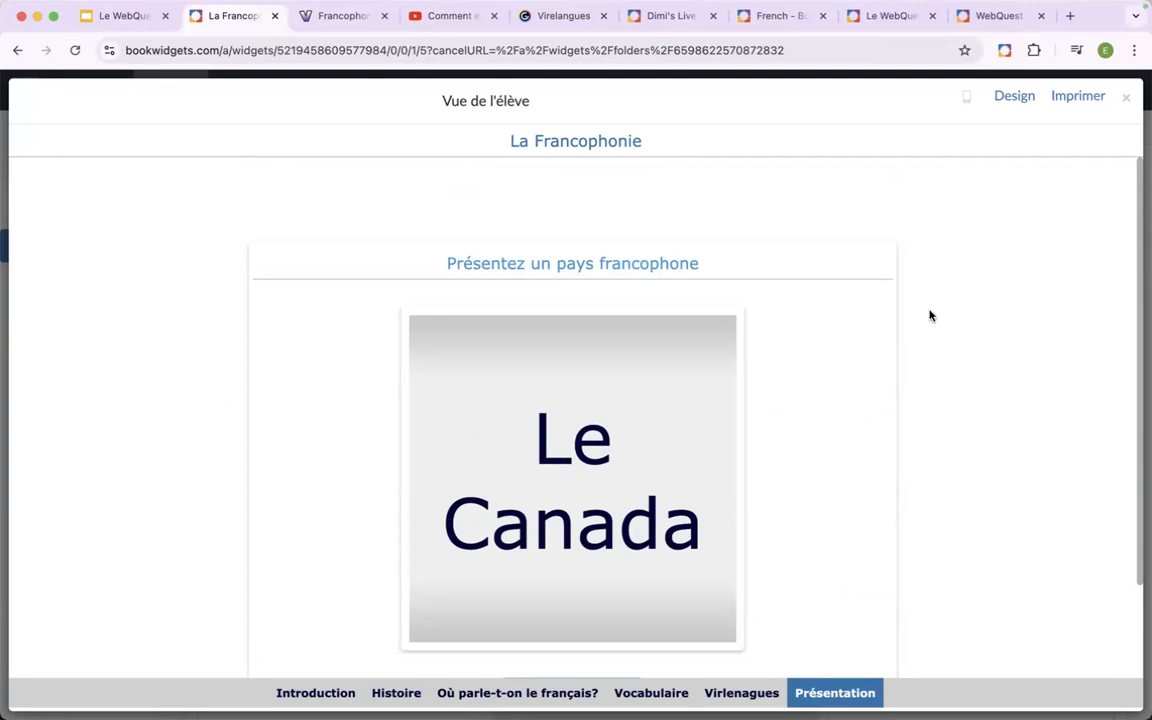
Open the design settings, try the "Arrière-plan foncé" template and set it back to "Arrière-plan clair".
click(1014, 97)
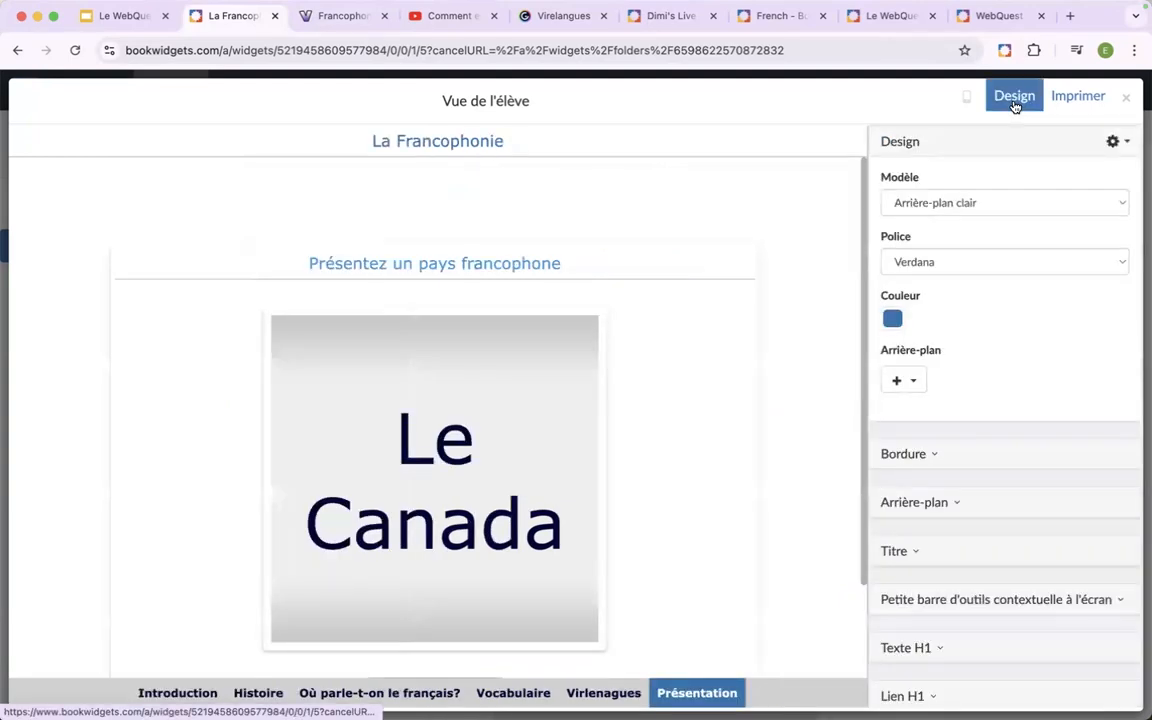
click(1008, 210)
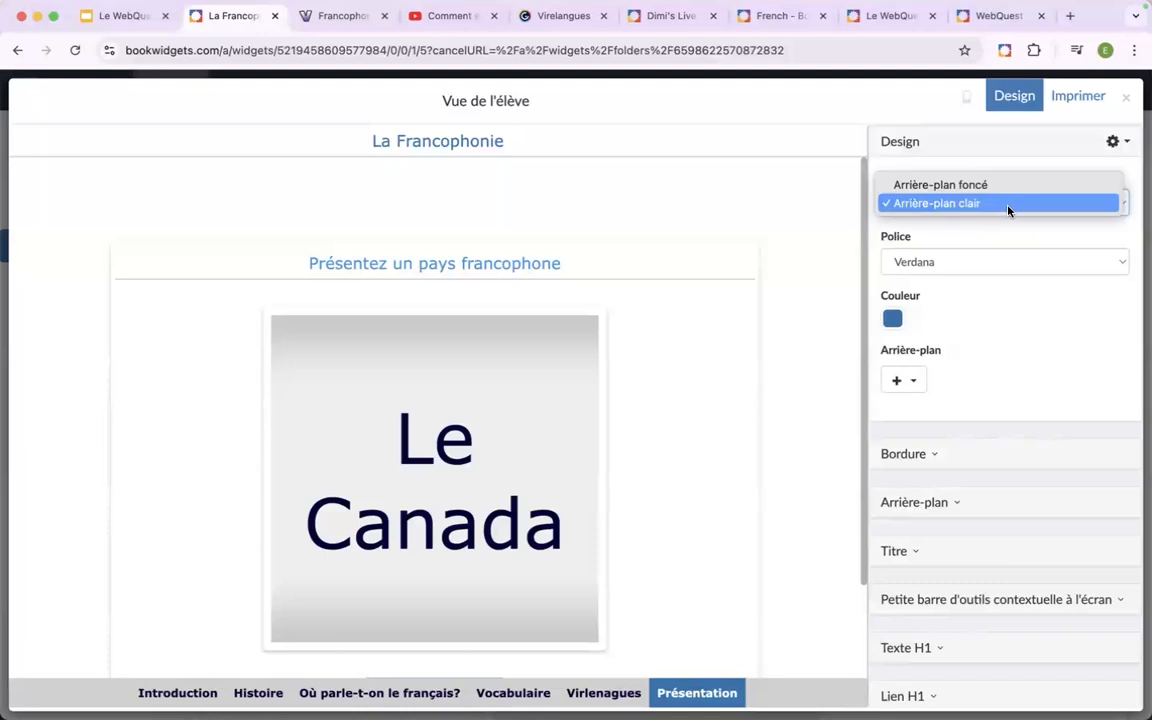
click(997, 186)
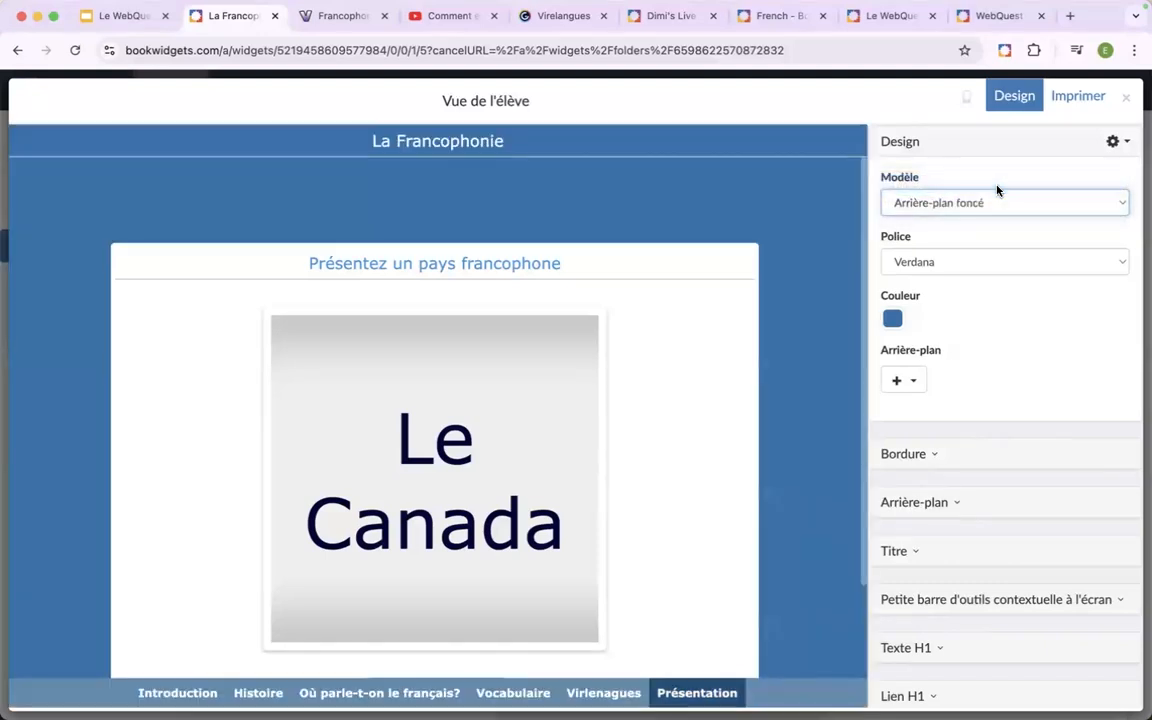
click(960, 204)
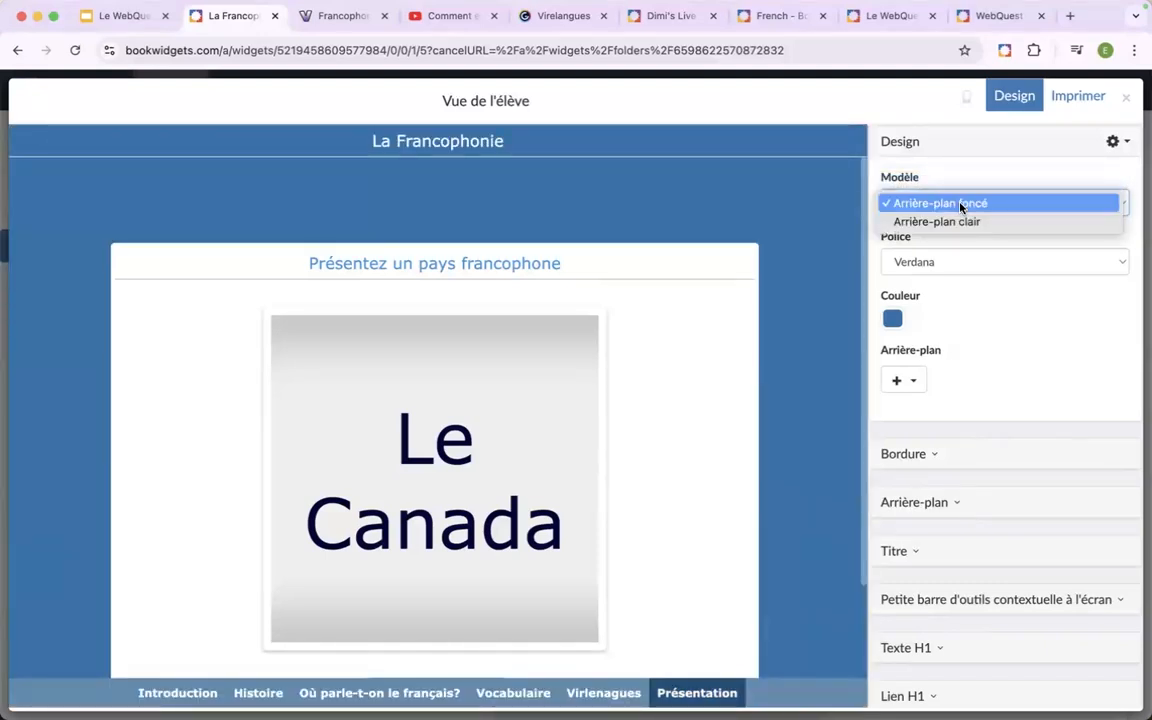
click(955, 222)
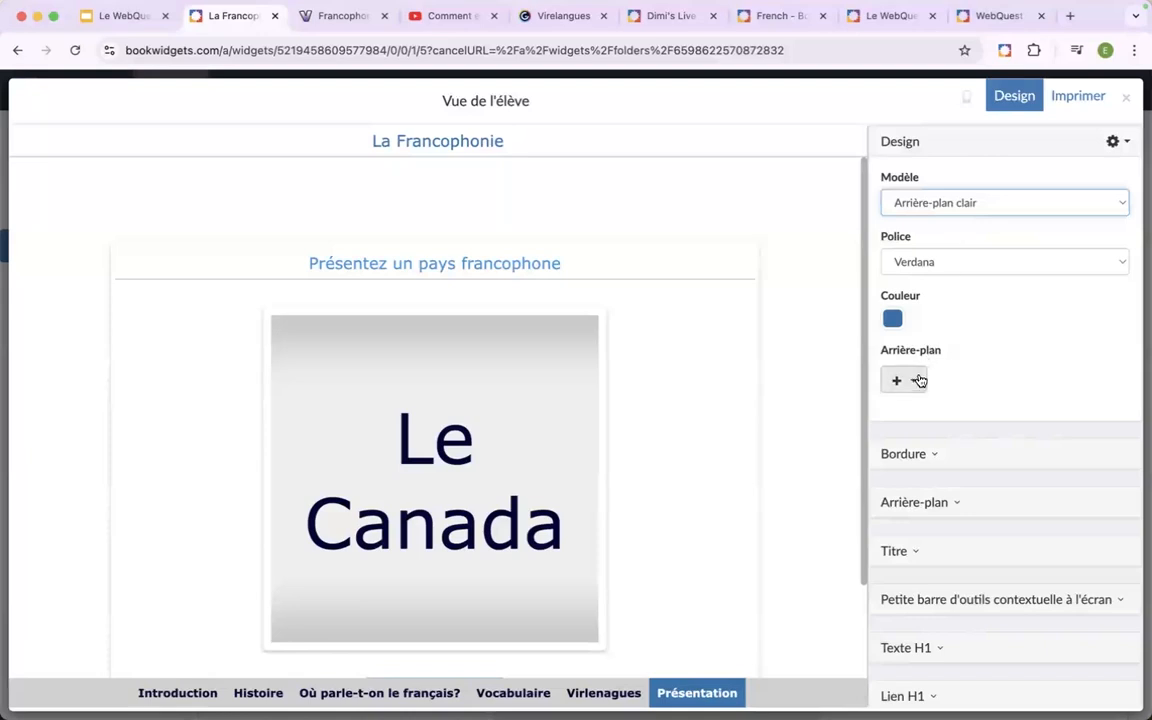
Search online images for "globe" and set the photo of a hand holding a globe against blue as the background.
click(918, 381)
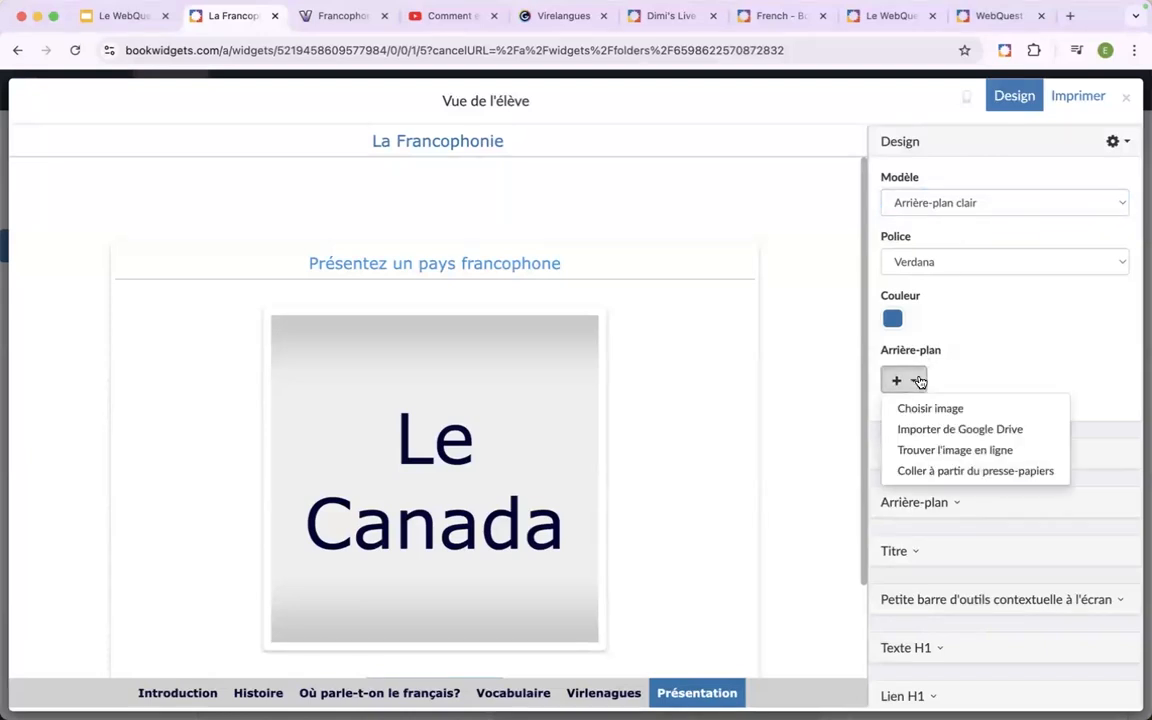
click(935, 452)
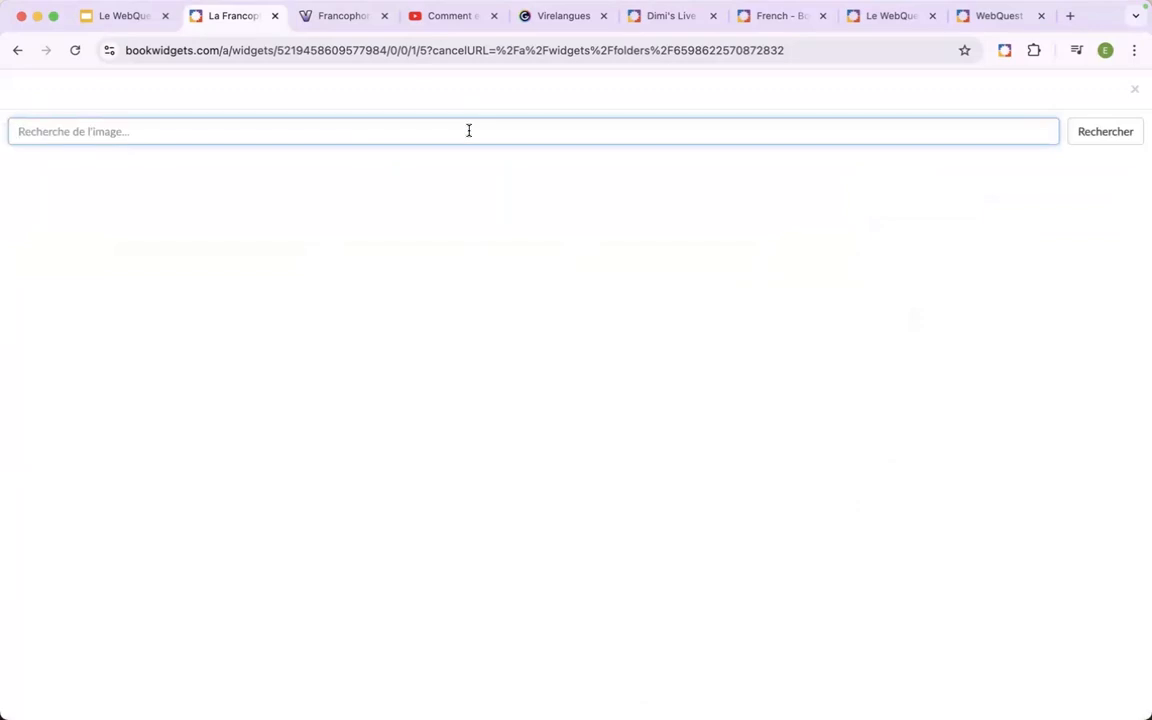
text(globe)
key(Return)
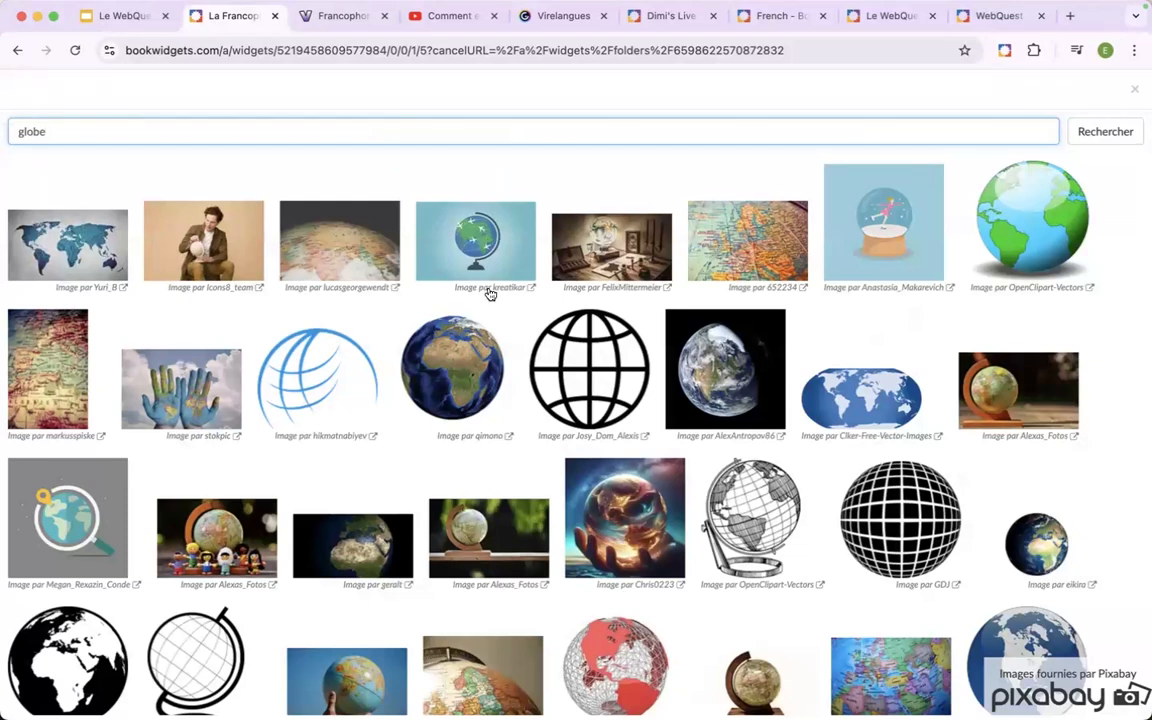
scroll(514, 282, down, 2)
scroll(514, 282, down, 1)
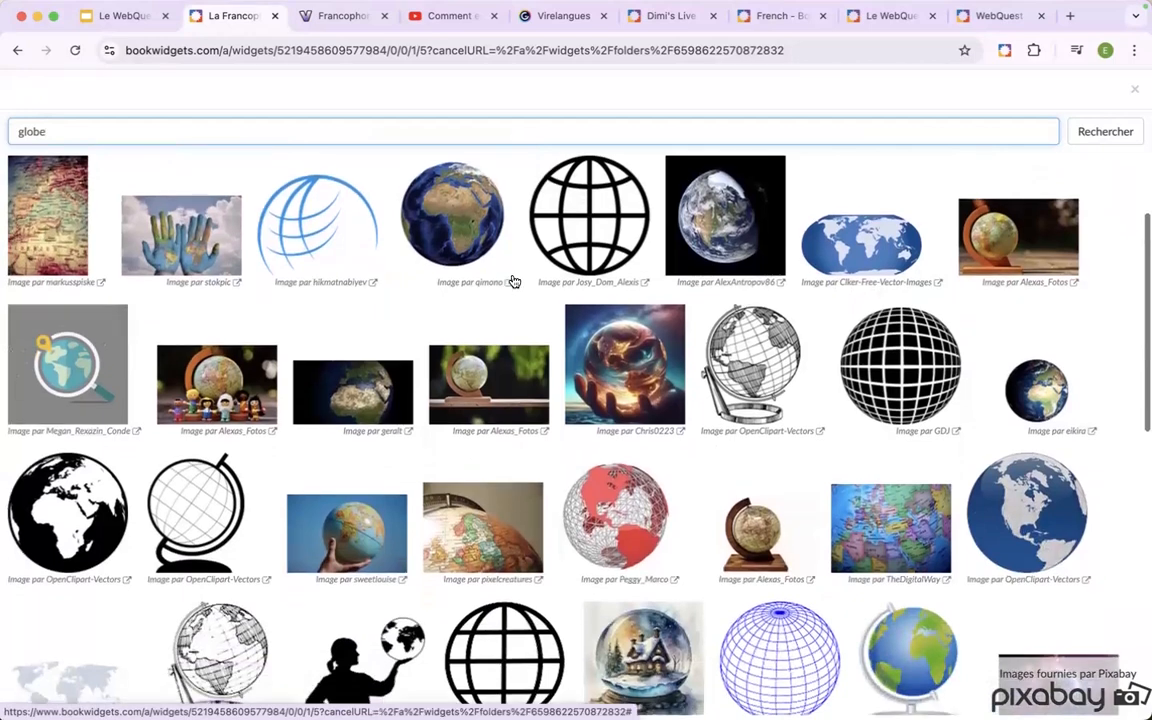
scroll(514, 282, up, 3)
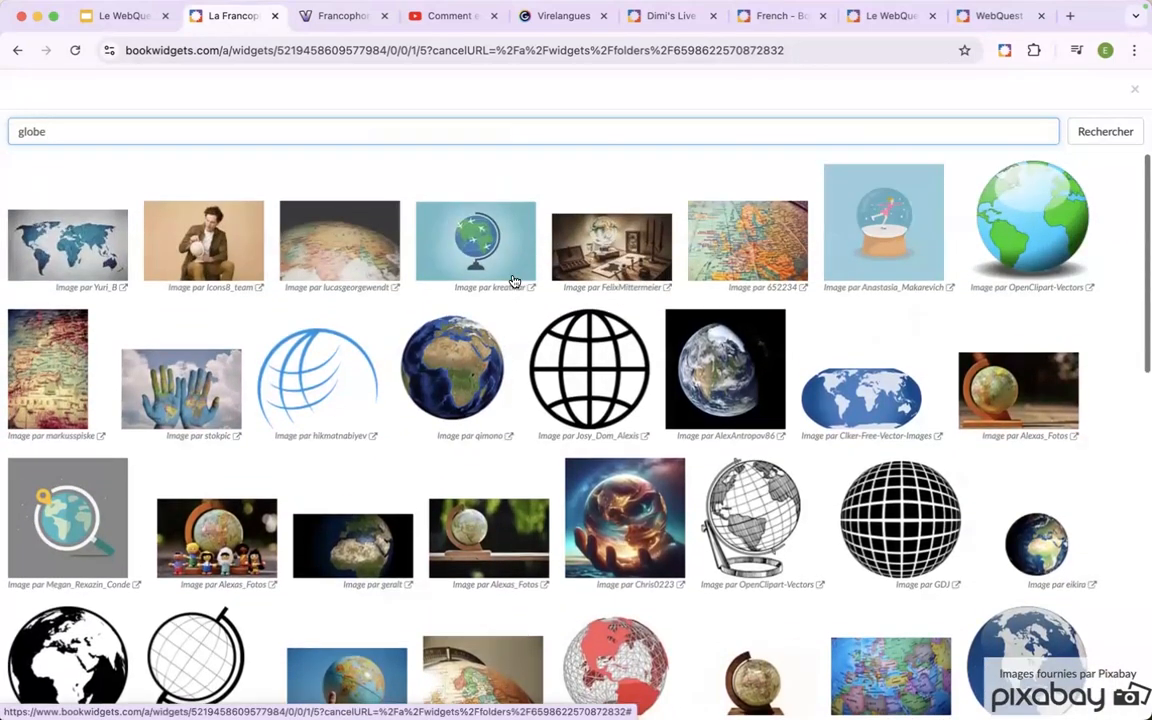
scroll(514, 282, down, 1)
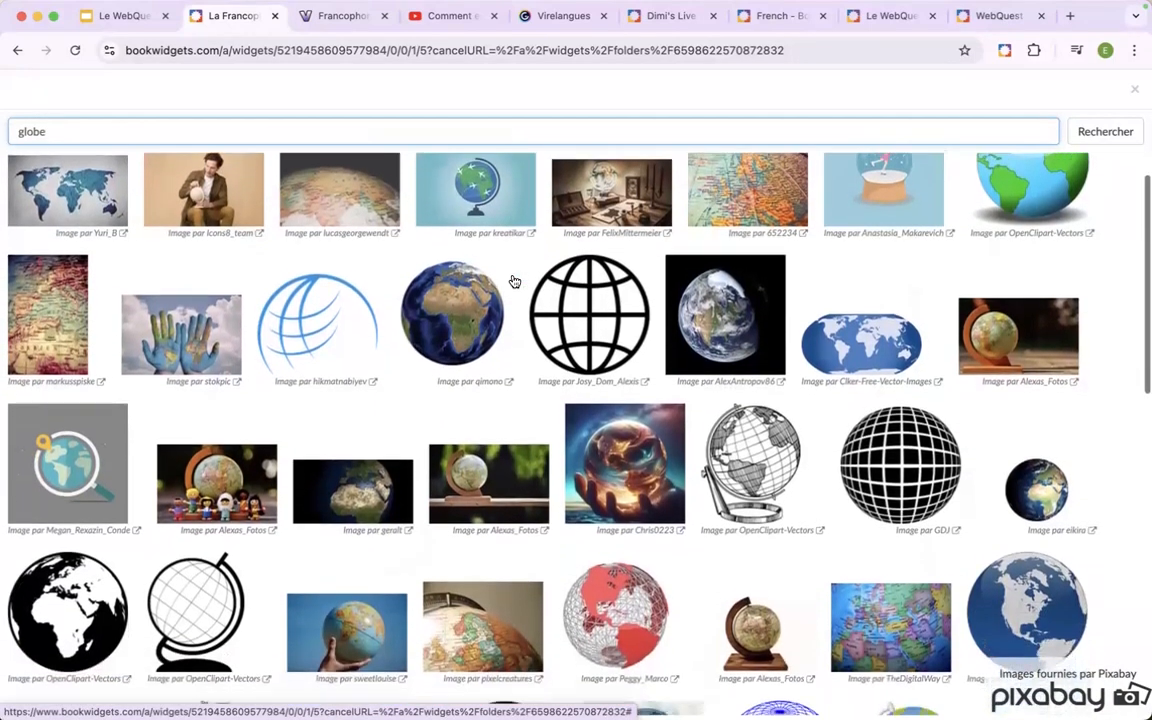
click(349, 621)
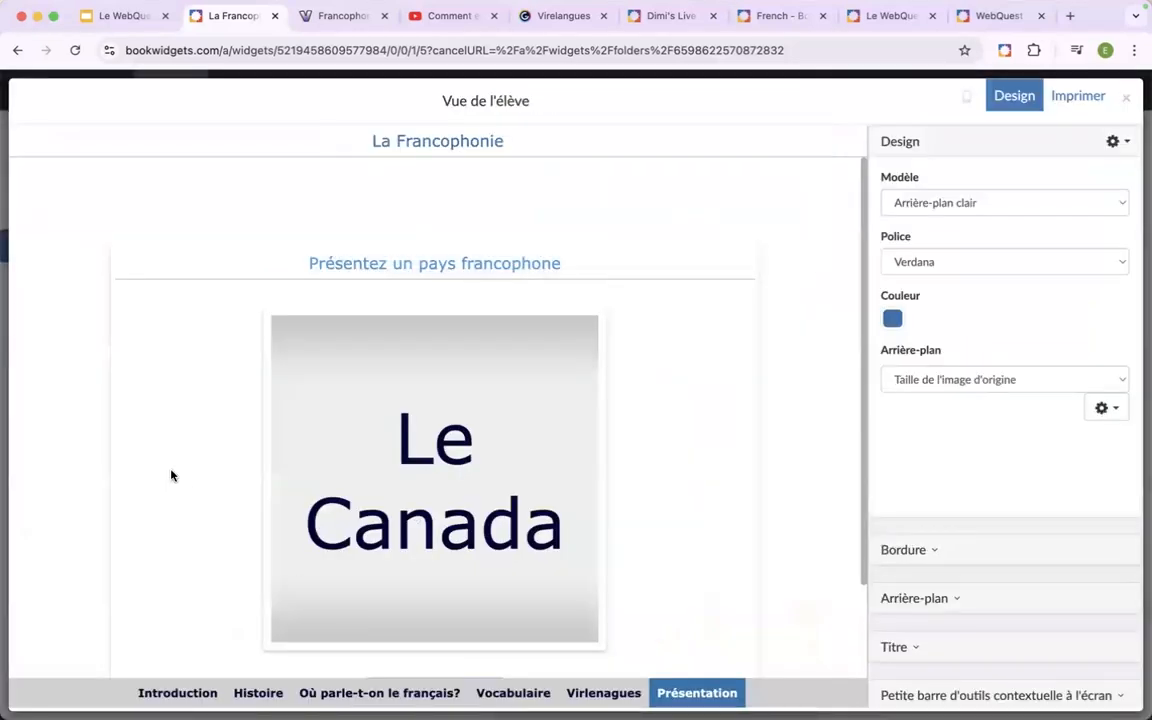
Check the readability of the "Introduction" tab over the globe background image.
click(160, 692)
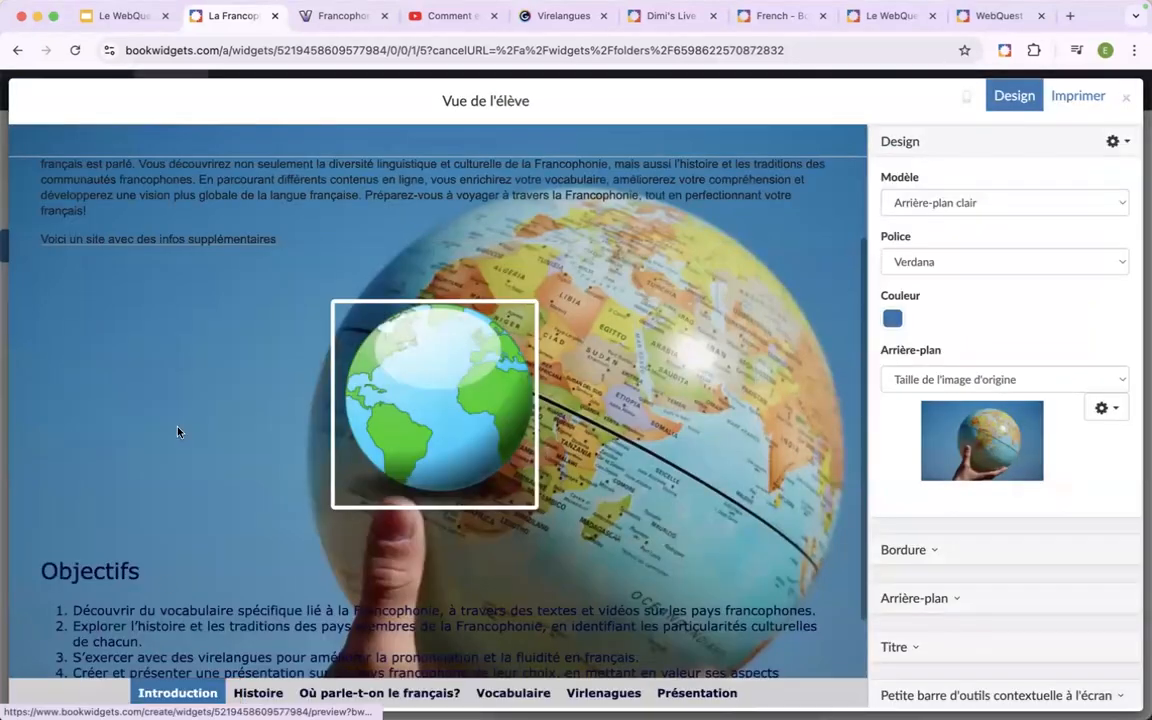
scroll(178, 432, up, 2)
scroll(178, 432, down, 2)
scroll(178, 432, up, 1)
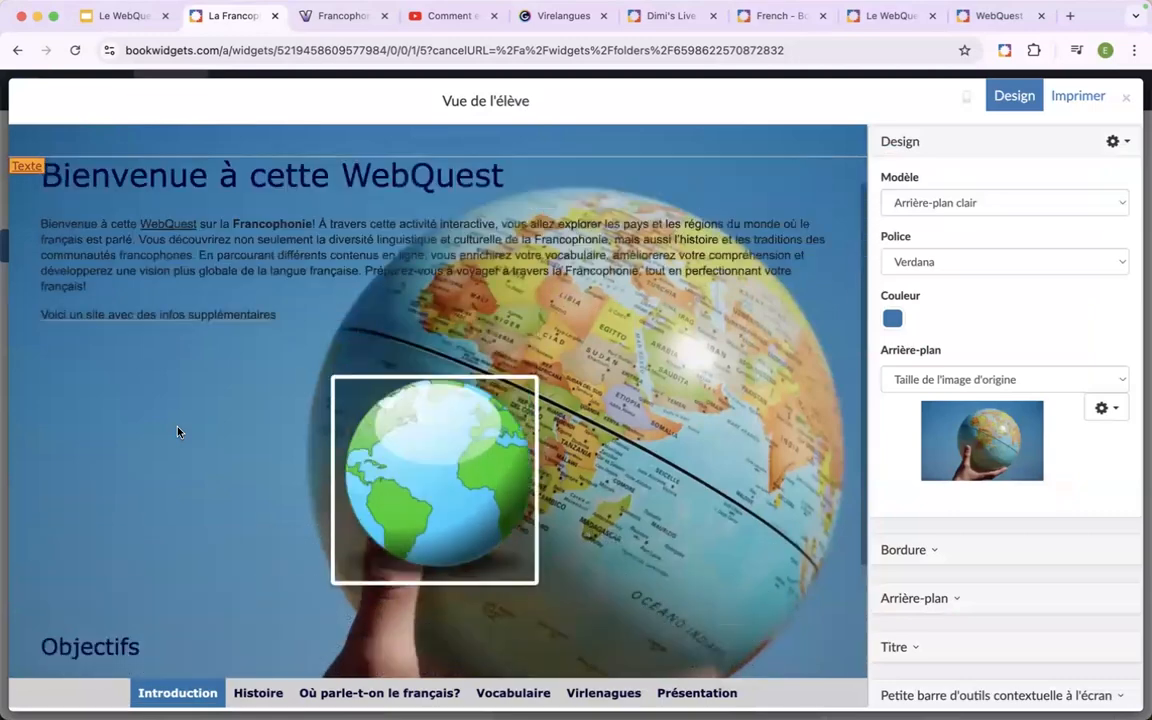
Try the "Arrière-plan foncé" template with the globe background on the "Introduction" tab, then return to "Arrière-plan clair".
click(951, 202)
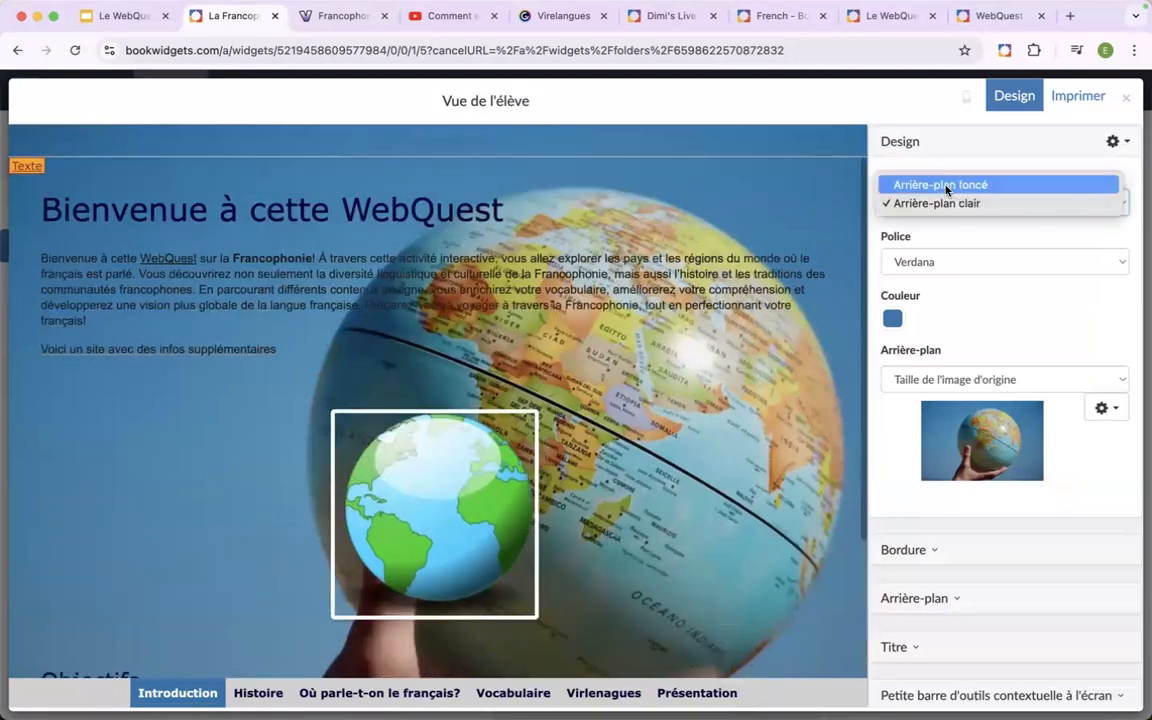
click(946, 185)
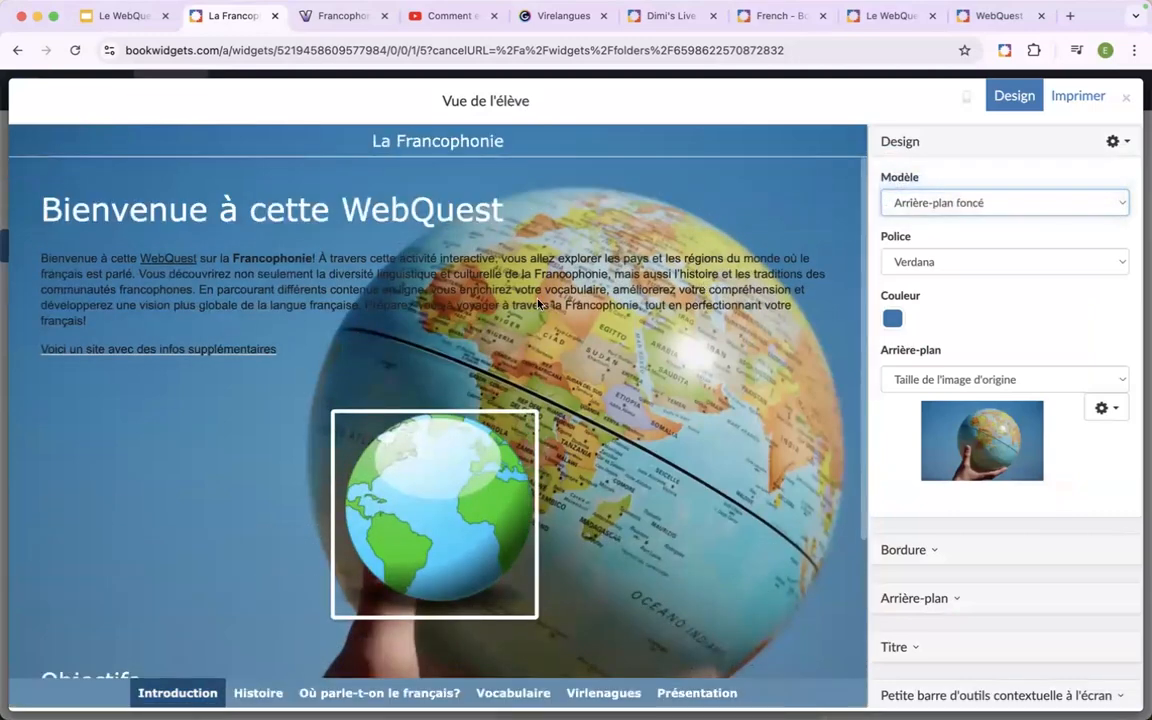
scroll(600, 300, down, 3)
scroll(612, 300, up, 1)
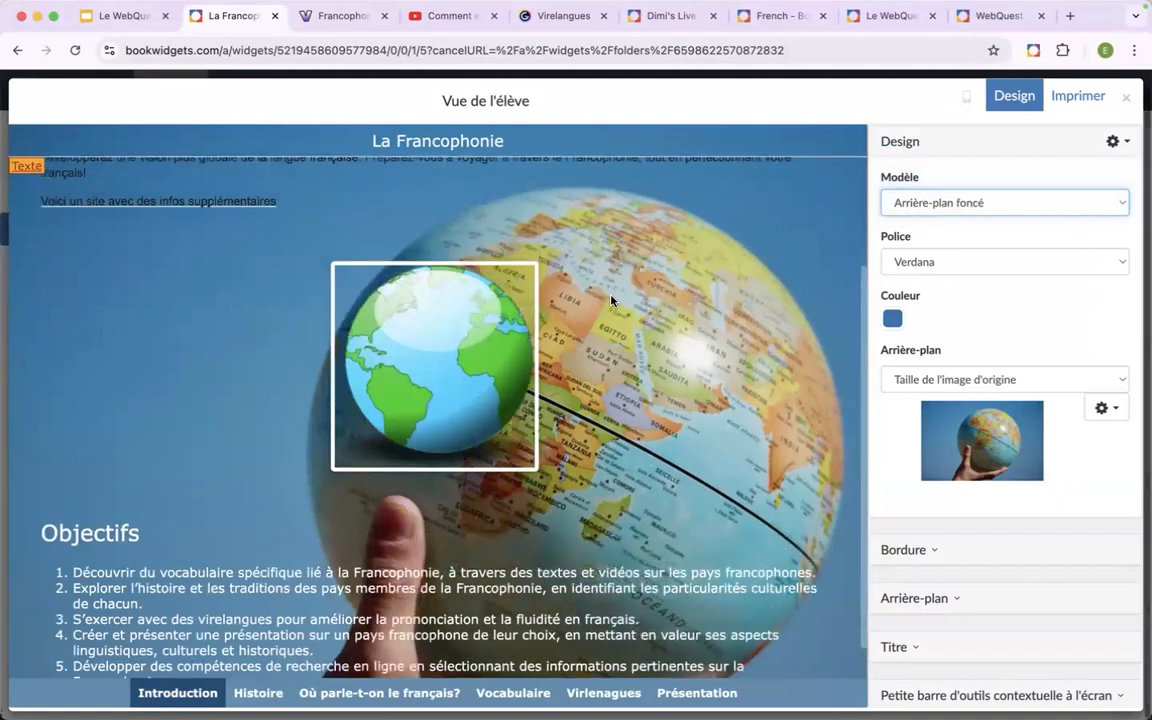
scroll(612, 300, up, 3)
click(1012, 203)
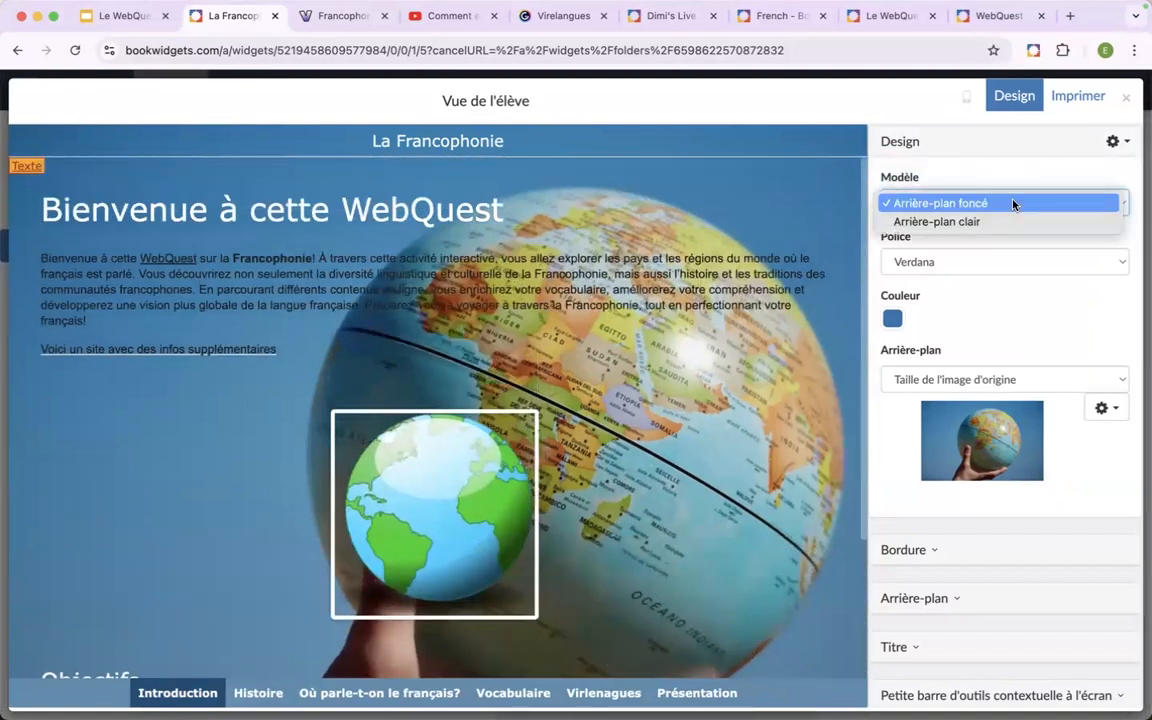
click(977, 222)
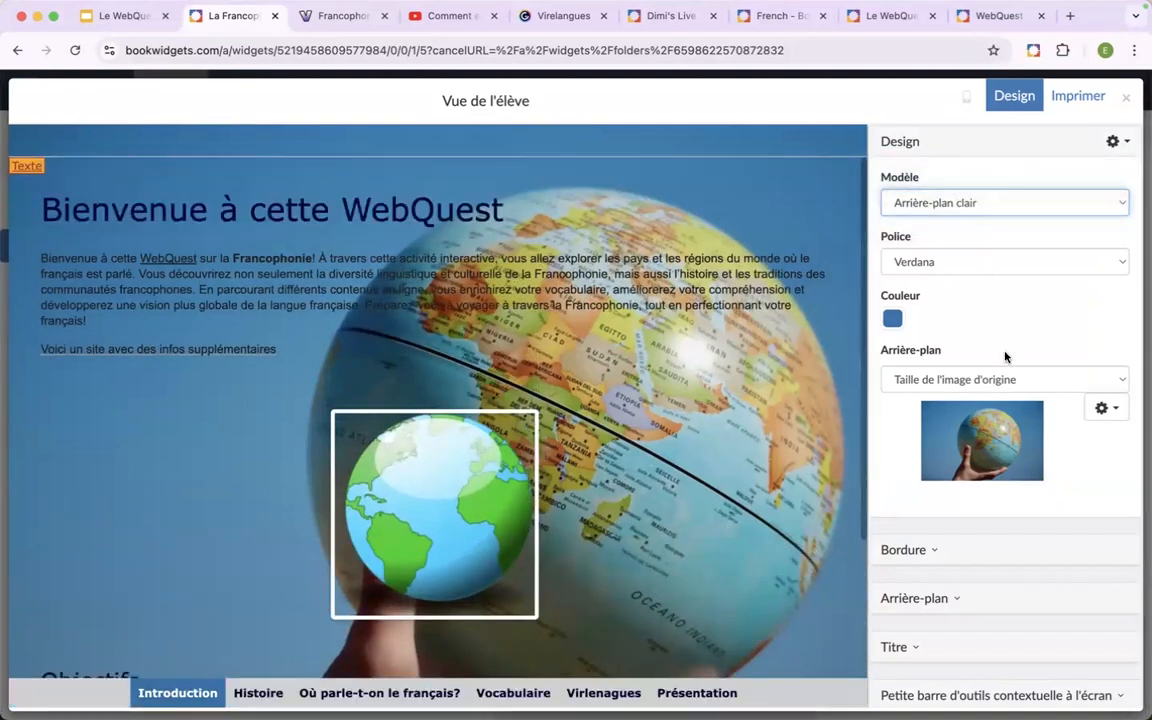
Replace the background image with the pale sky and green hills landscape from an online image search for "background".
click(1104, 409)
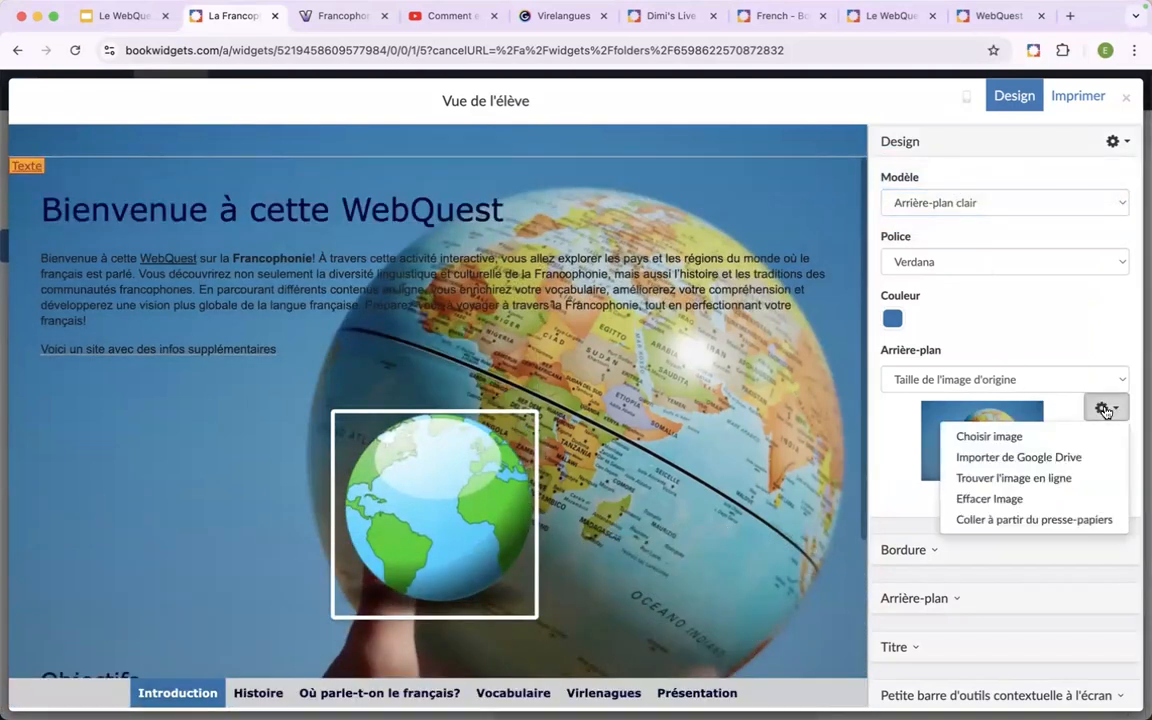
click(1016, 478)
text(background)
key(Return)
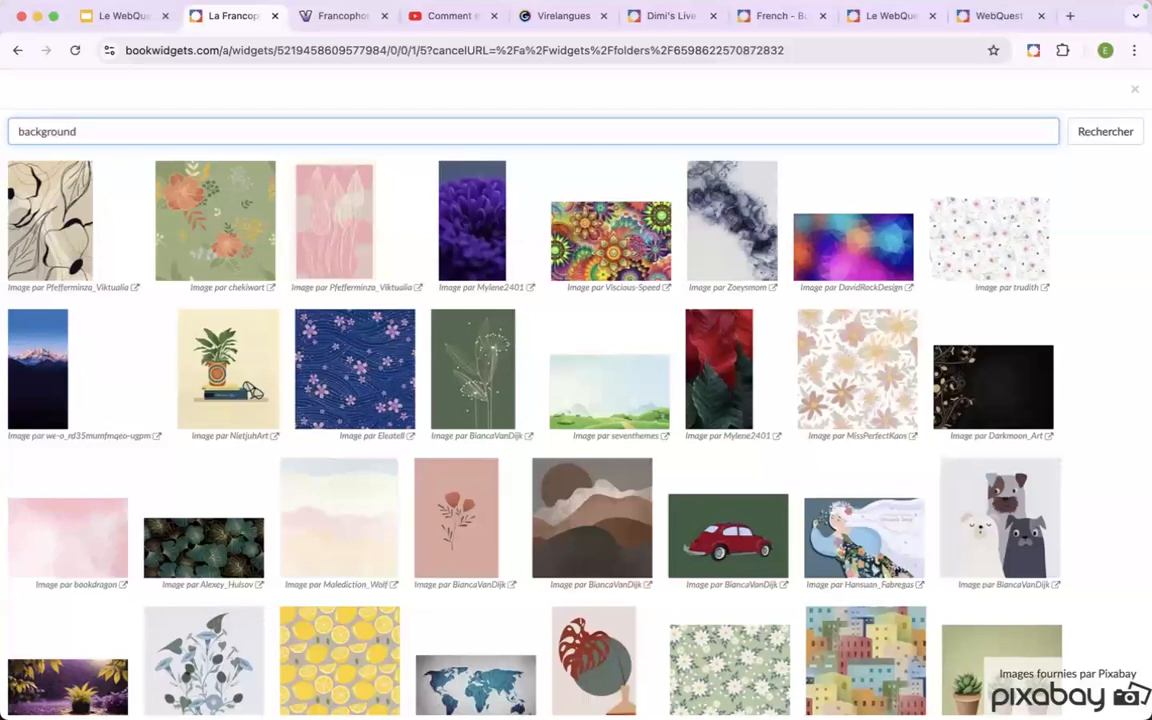
click(588, 393)
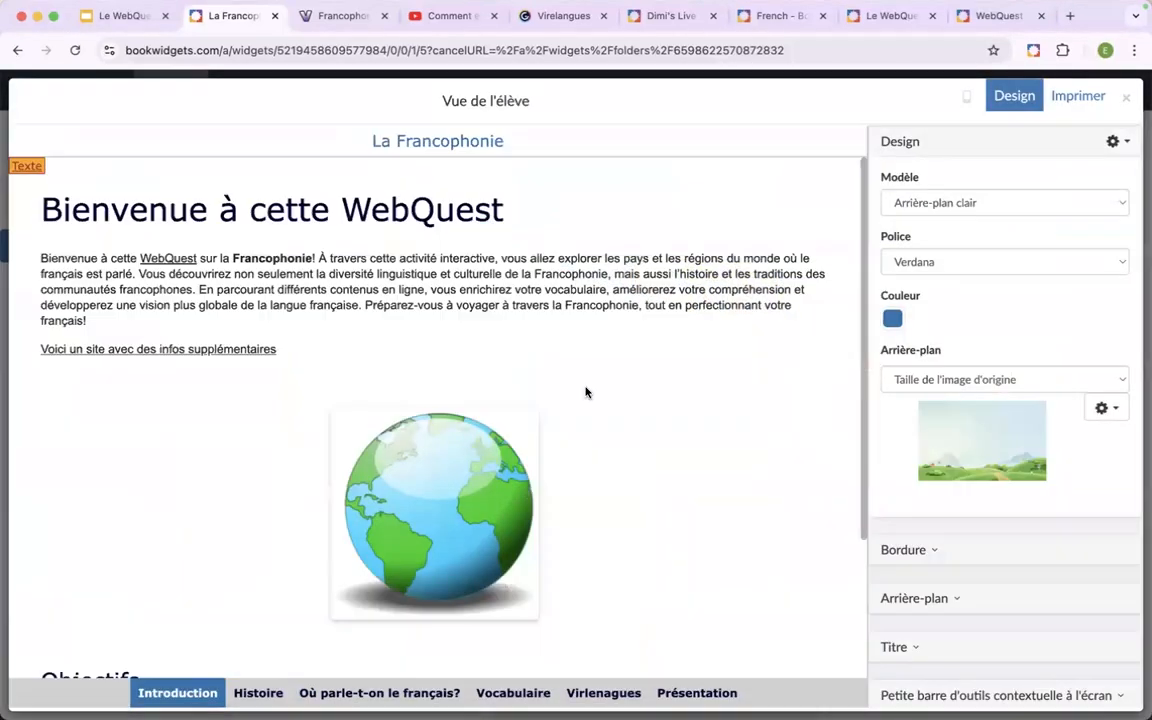
Set the background image's sizing to "Couvrir toute la zone" and check it on the "Où parle-t-on le français?" and "Vocabulaire" tabs.
click(1045, 382)
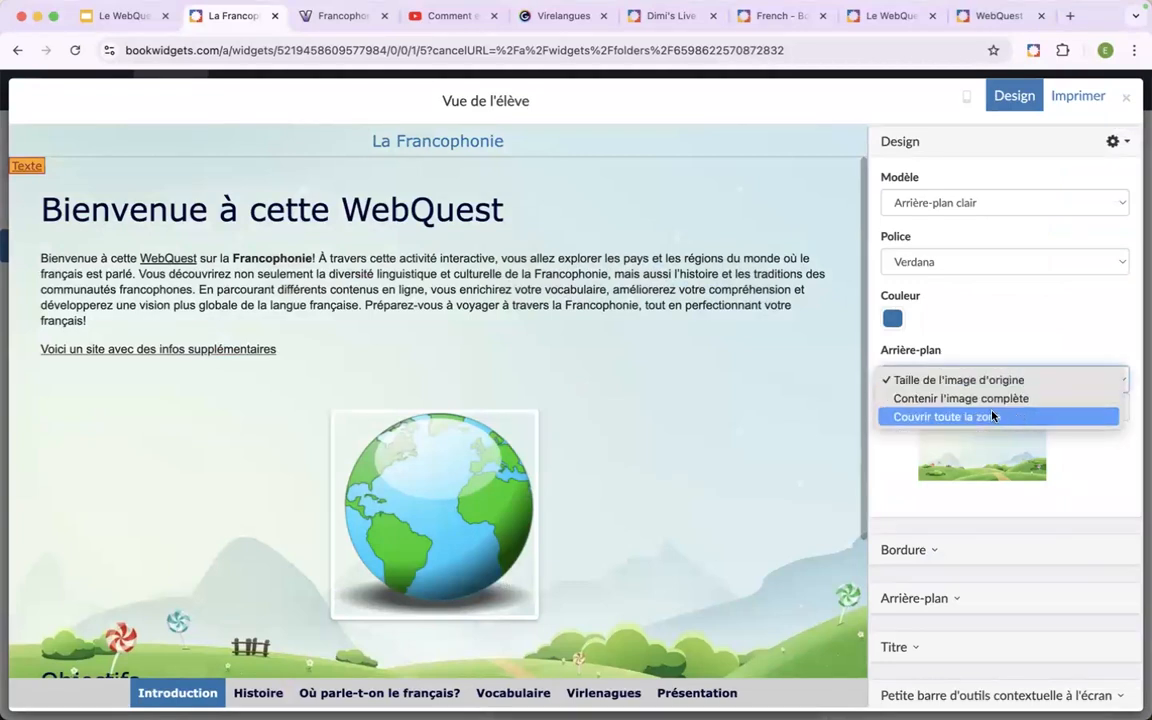
click(962, 417)
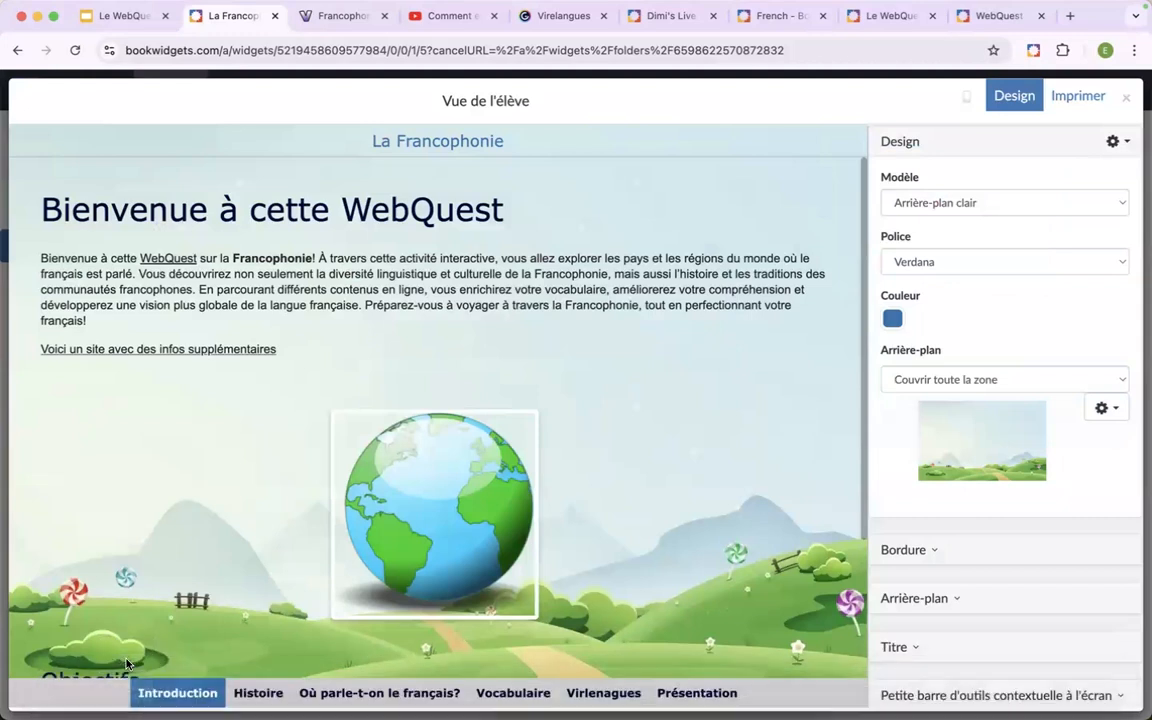
click(374, 694)
click(515, 693)
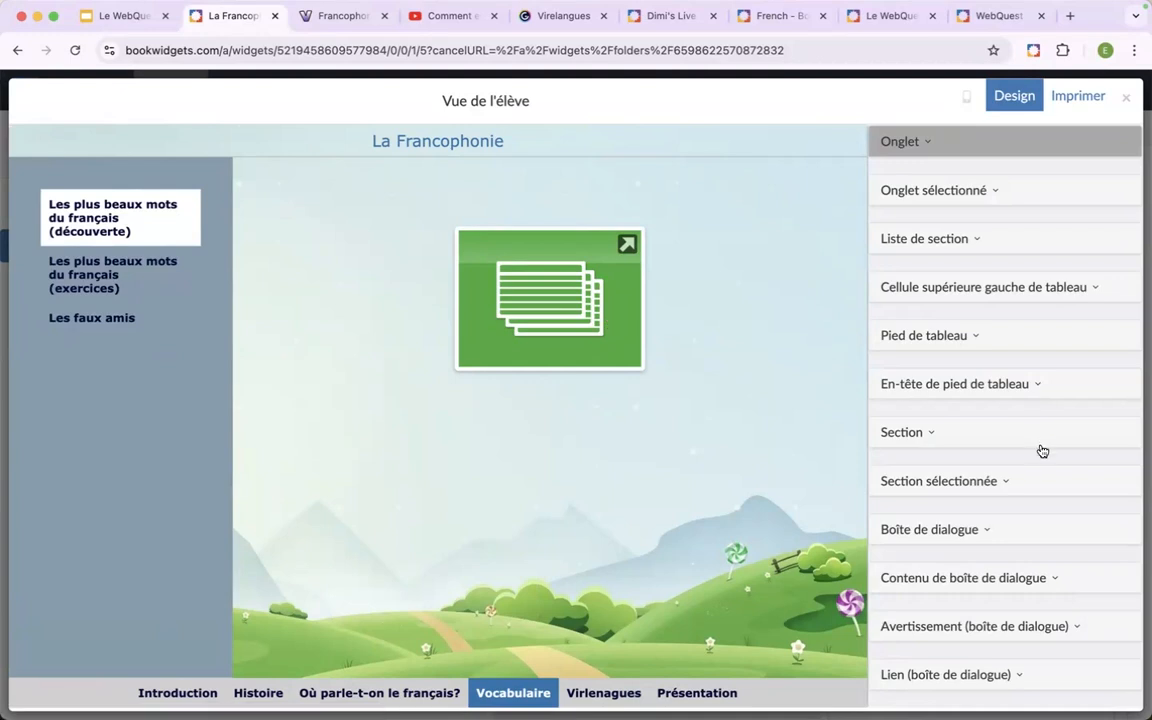
Look over the detailed style options and the design's import and export choices, and close the student view.
scroll(1022, 478, up, 15)
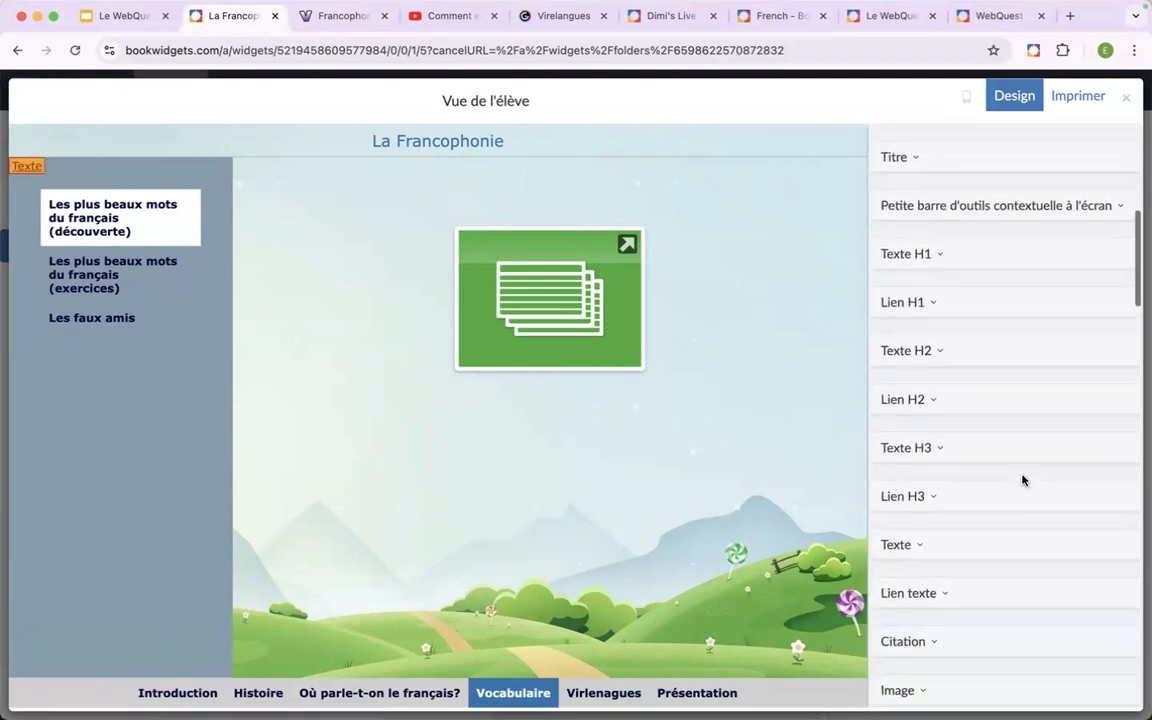
scroll(1022, 480, up, 5)
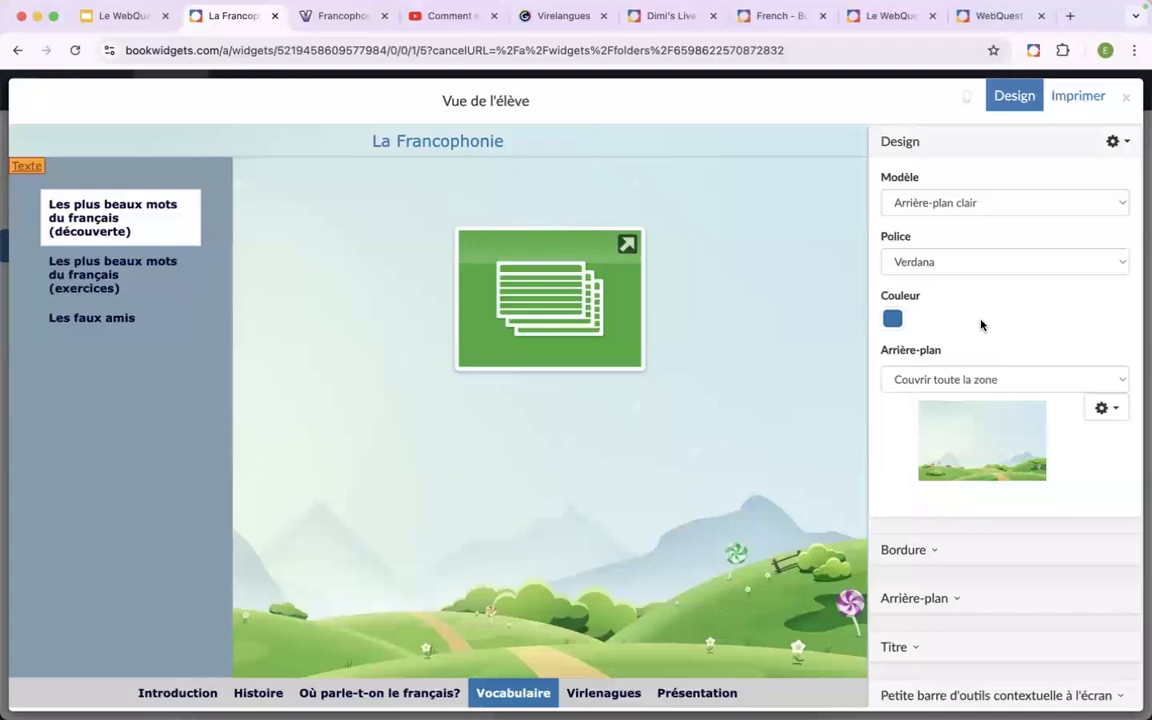
click(1115, 143)
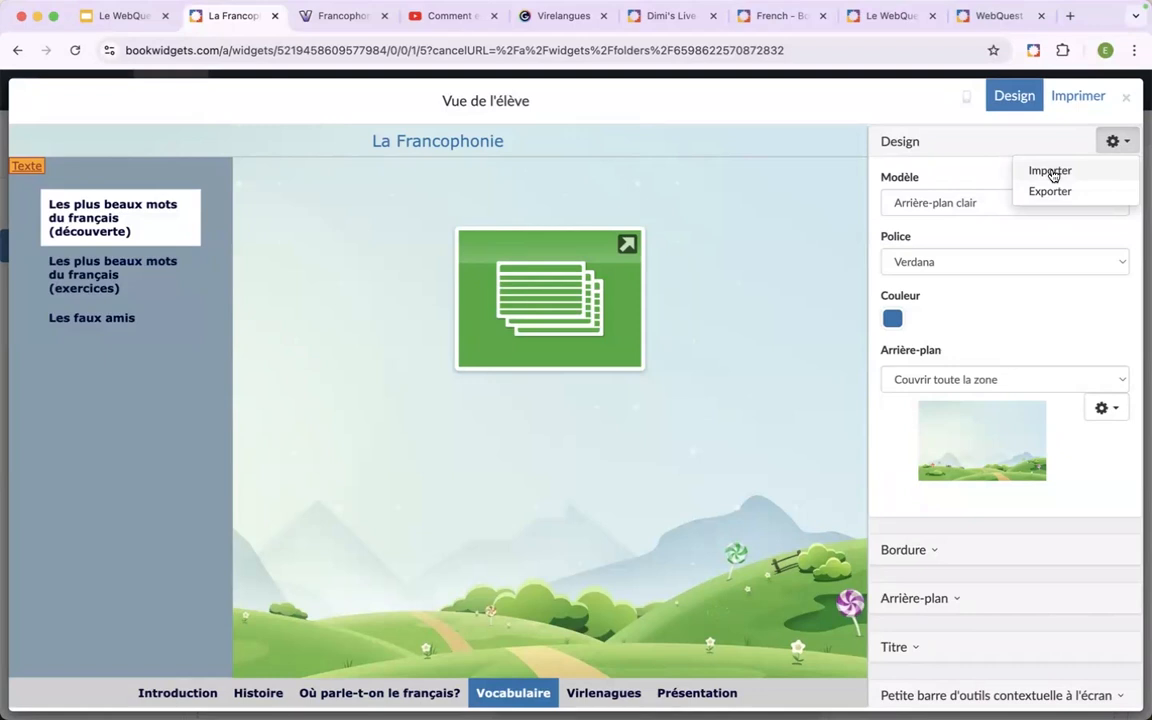
click(1124, 103)
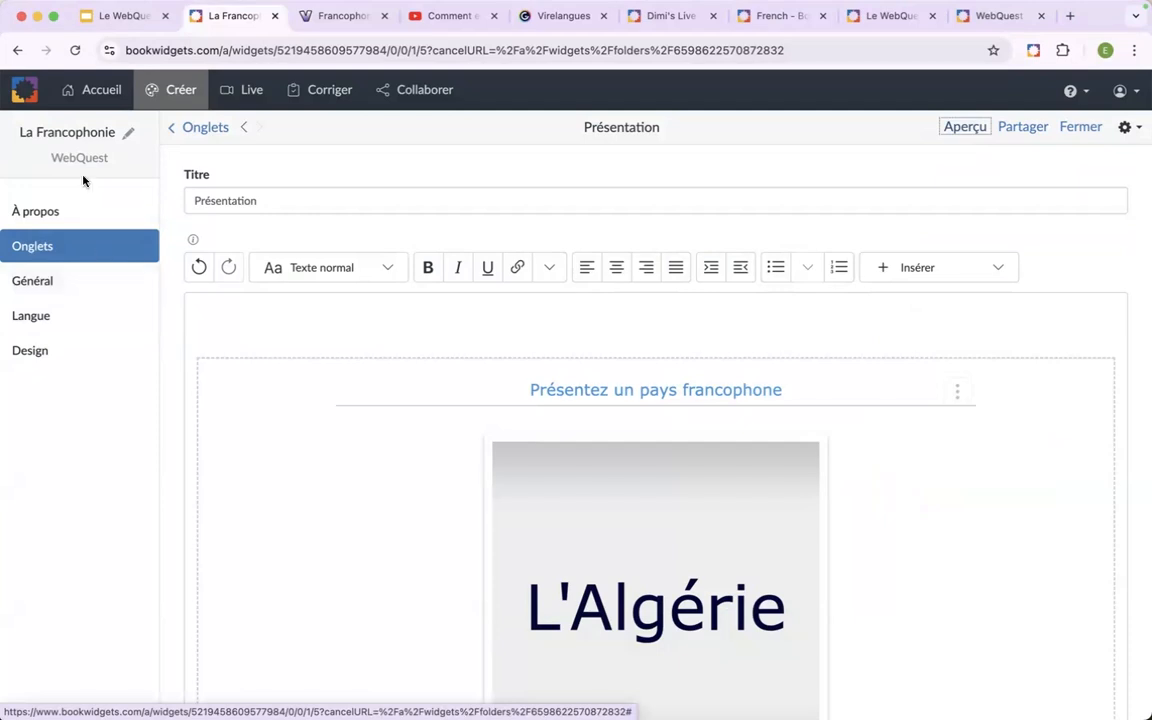
In the general settings, set the optional previous-button label to "Revenir au WebQuest".
click(65, 290)
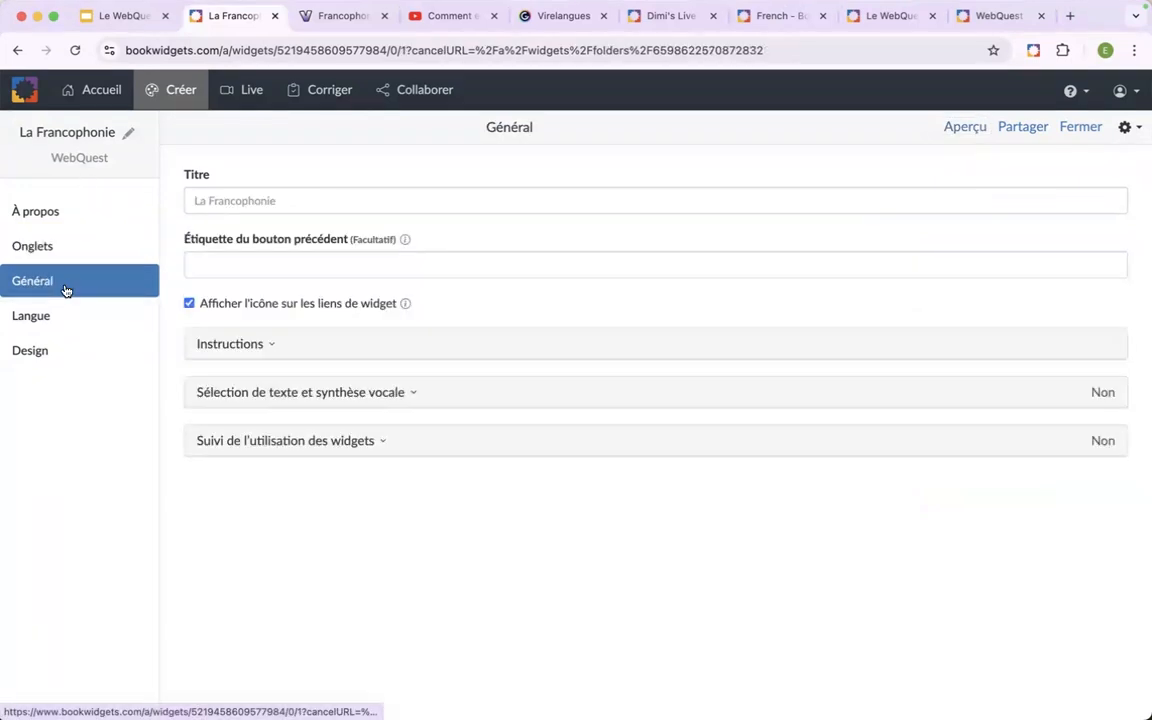
click(241, 263)
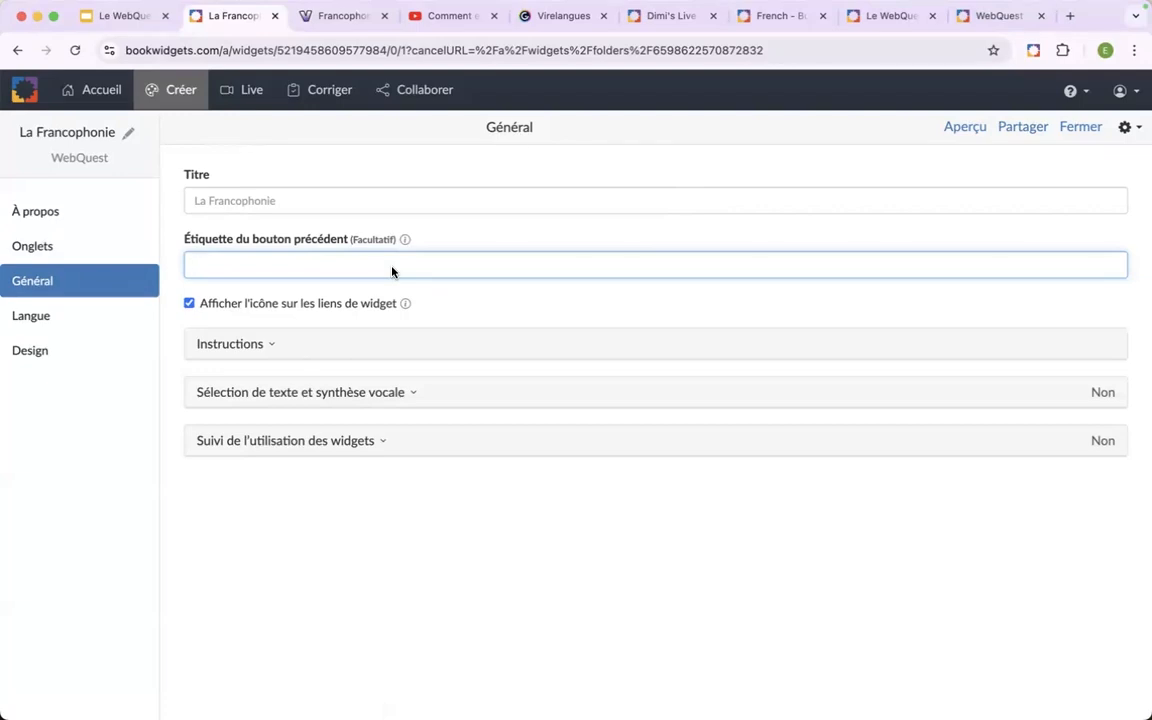
text(Revenir au WebQuest)
click(546, 231)
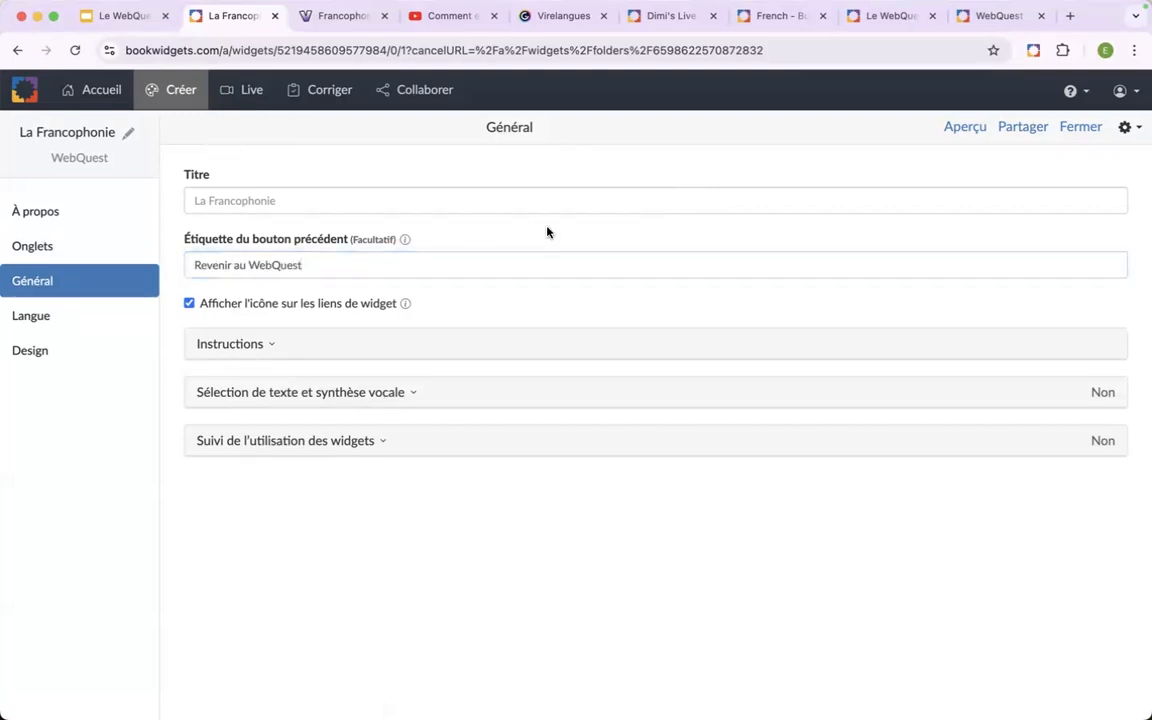
Preview the WebQuest, open an activity on the "Vocabulaire" tab, test the return button and close the student view.
click(953, 128)
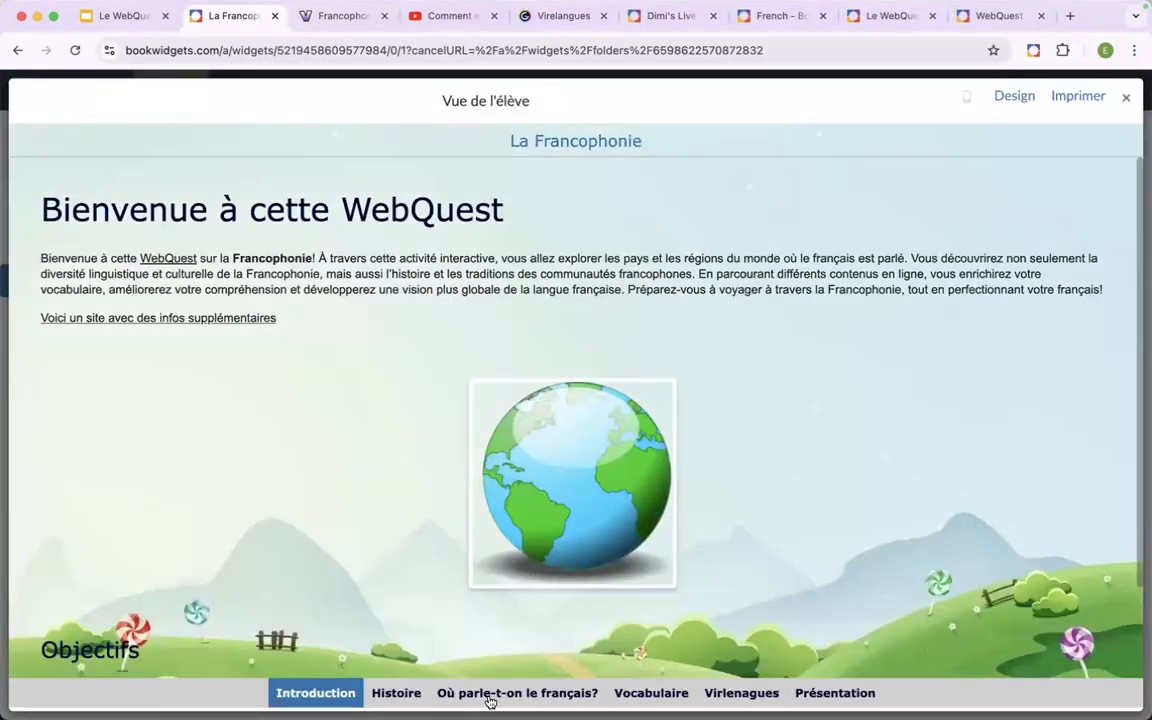
click(651, 693)
click(644, 358)
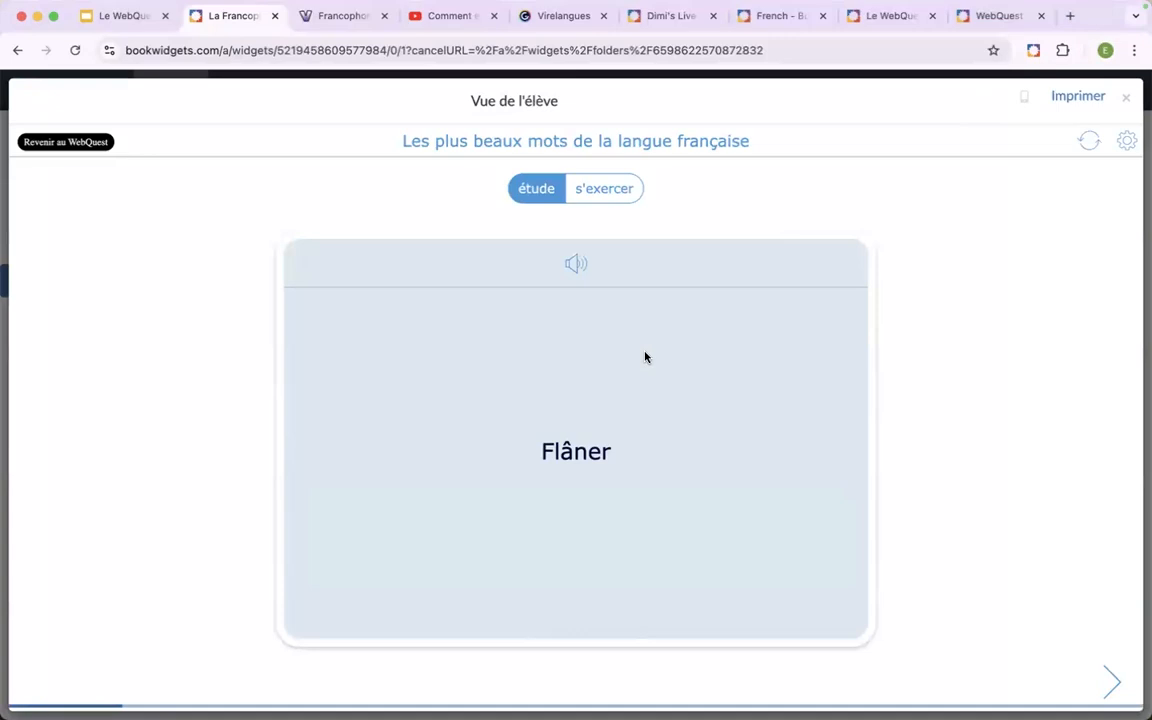
click(87, 146)
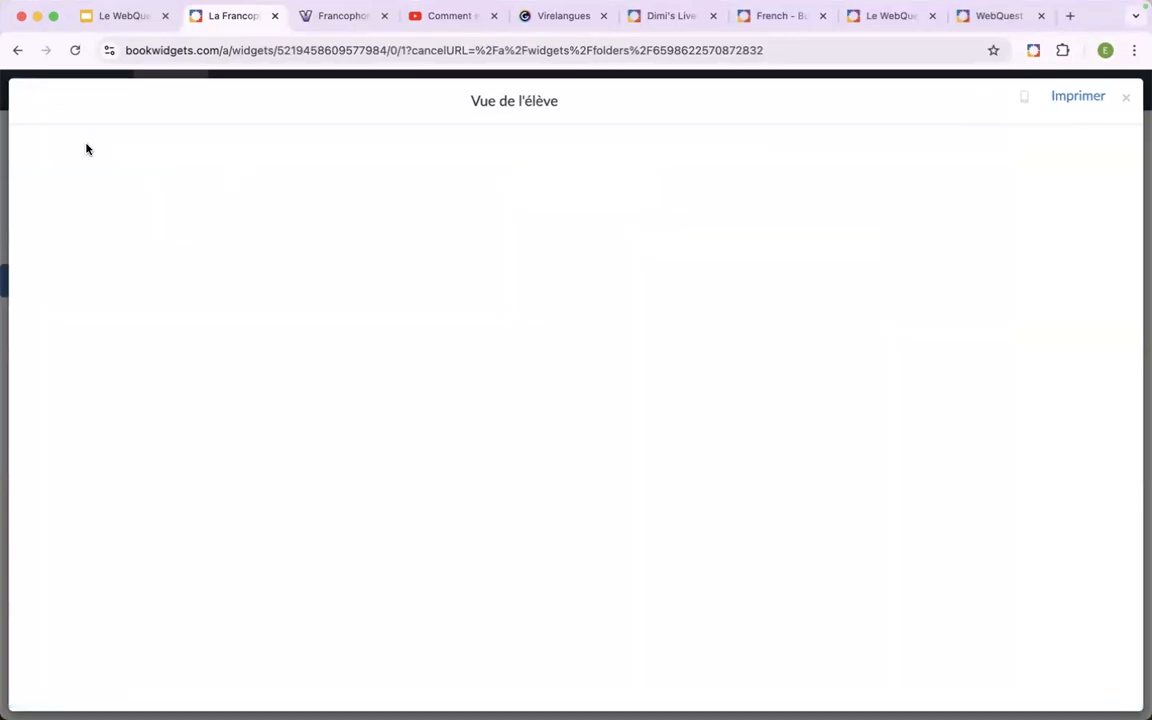
click(1126, 97)
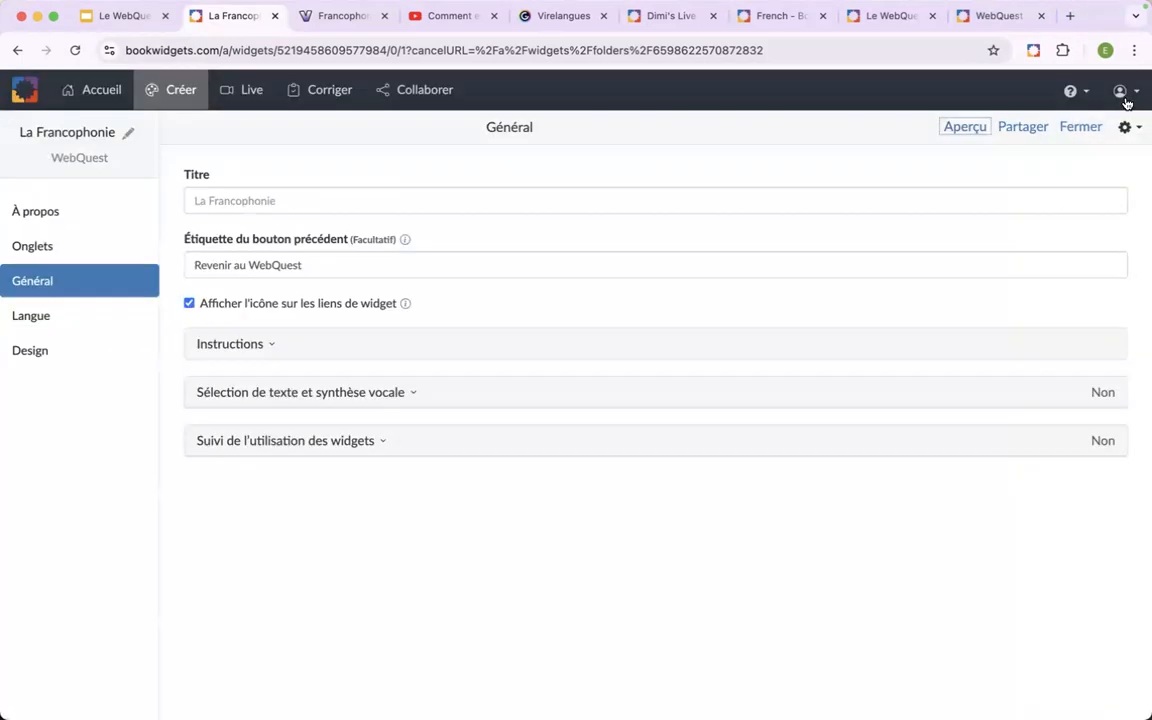
Replace "Revenir" in the previous-button label with a left arrow emoji and "Retour", making it "⬅️ Retour au WebQuest".
click(191, 266)
right_click(192, 267)
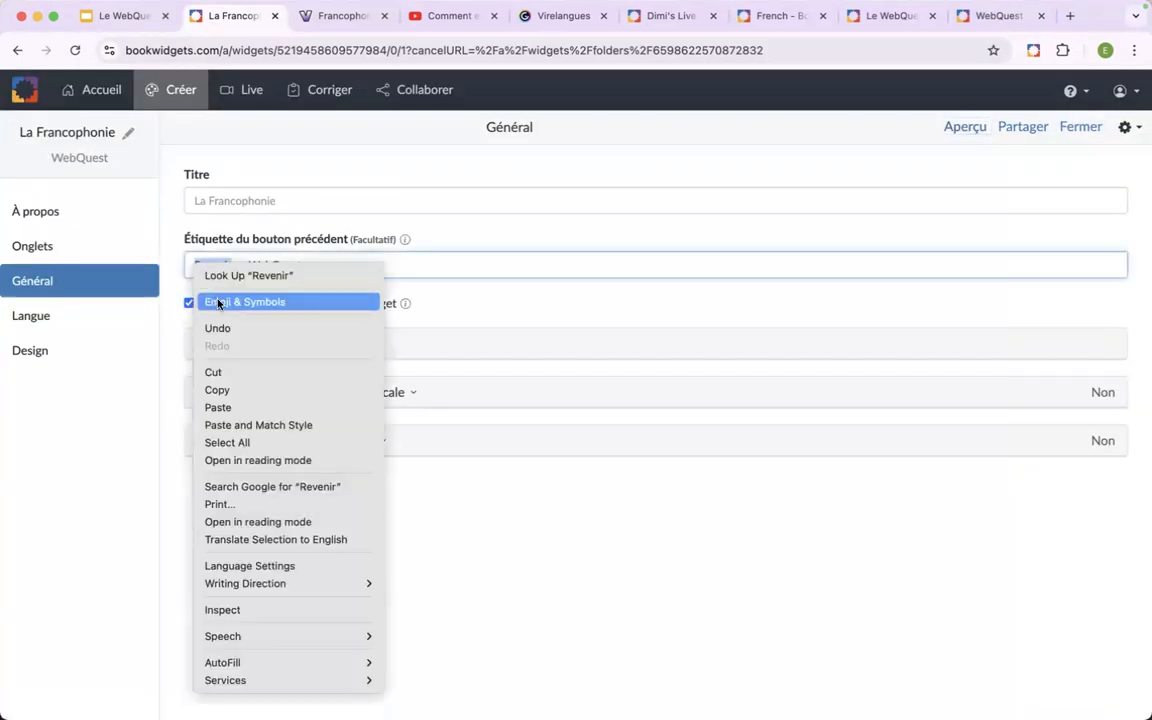
click(216, 302)
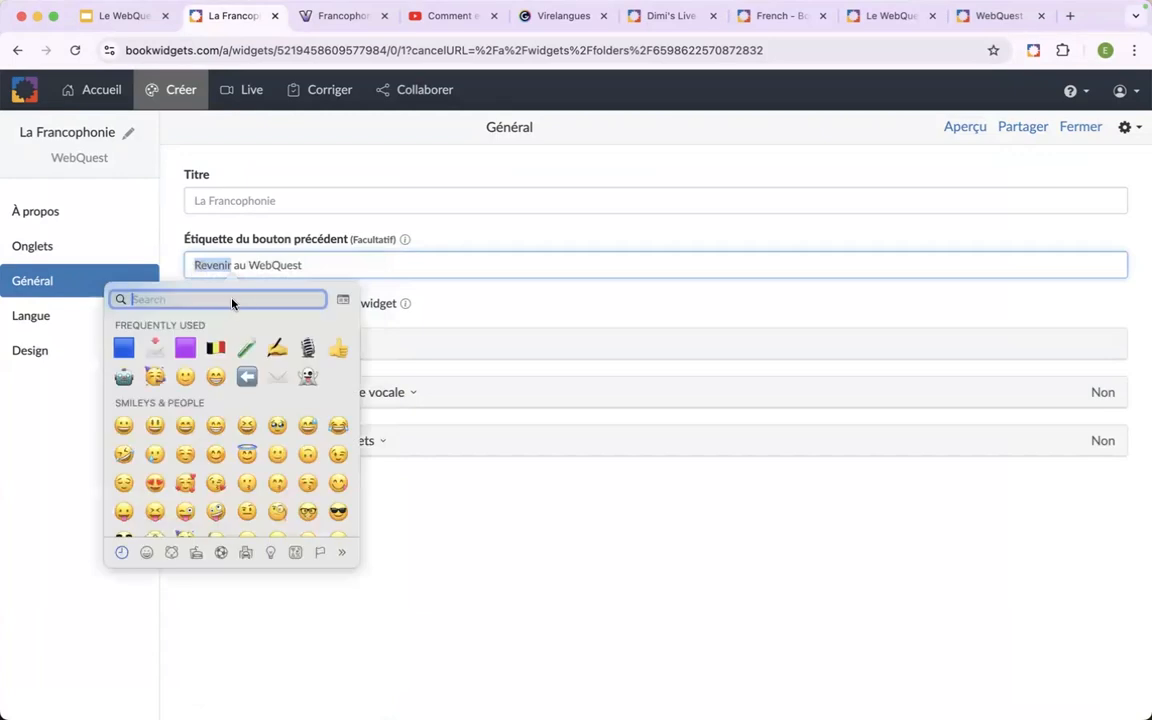
text(arrow)
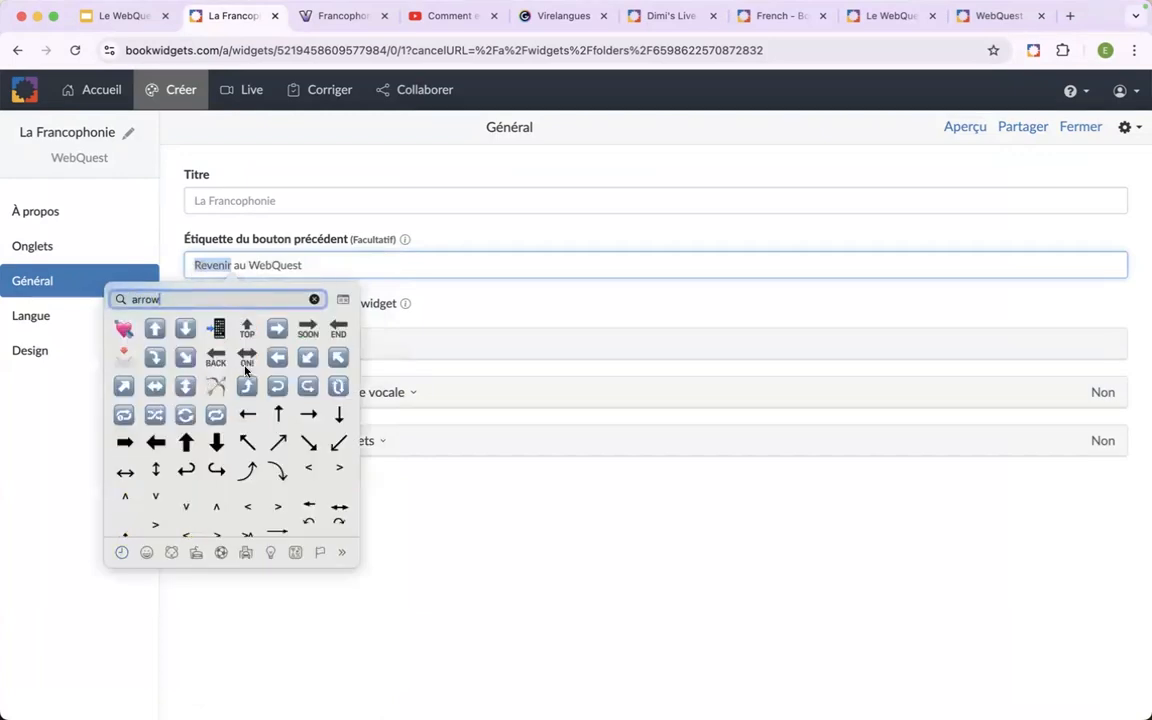
click(277, 365)
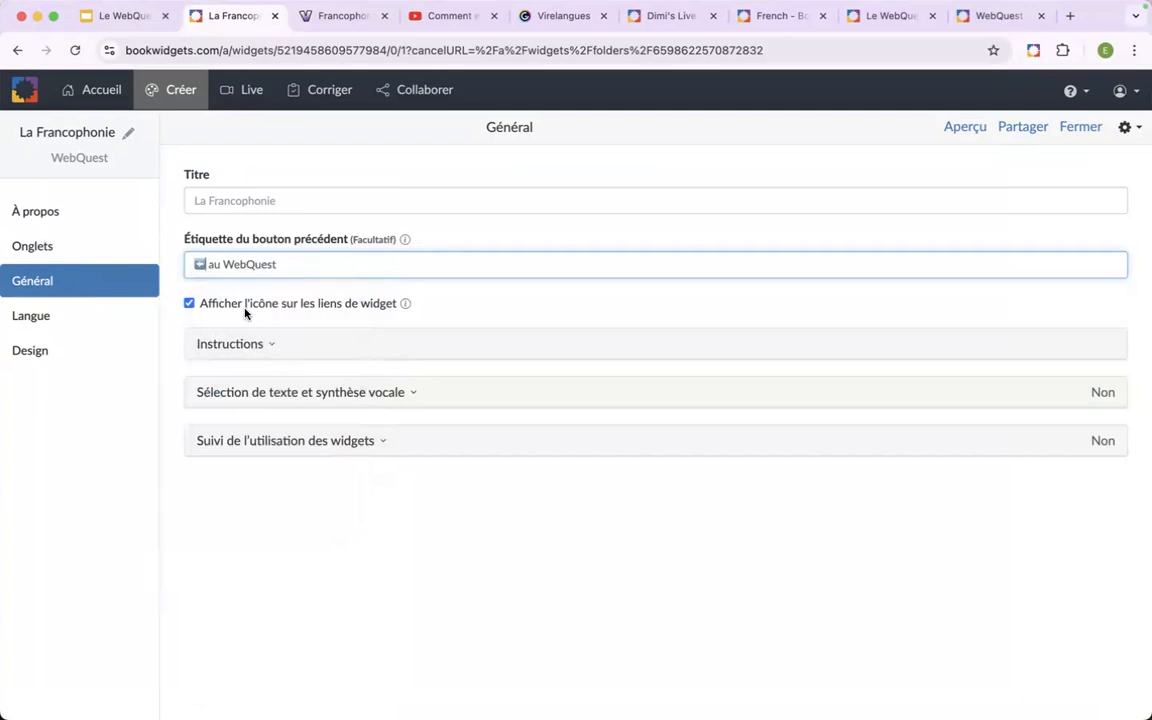
text(Retour)
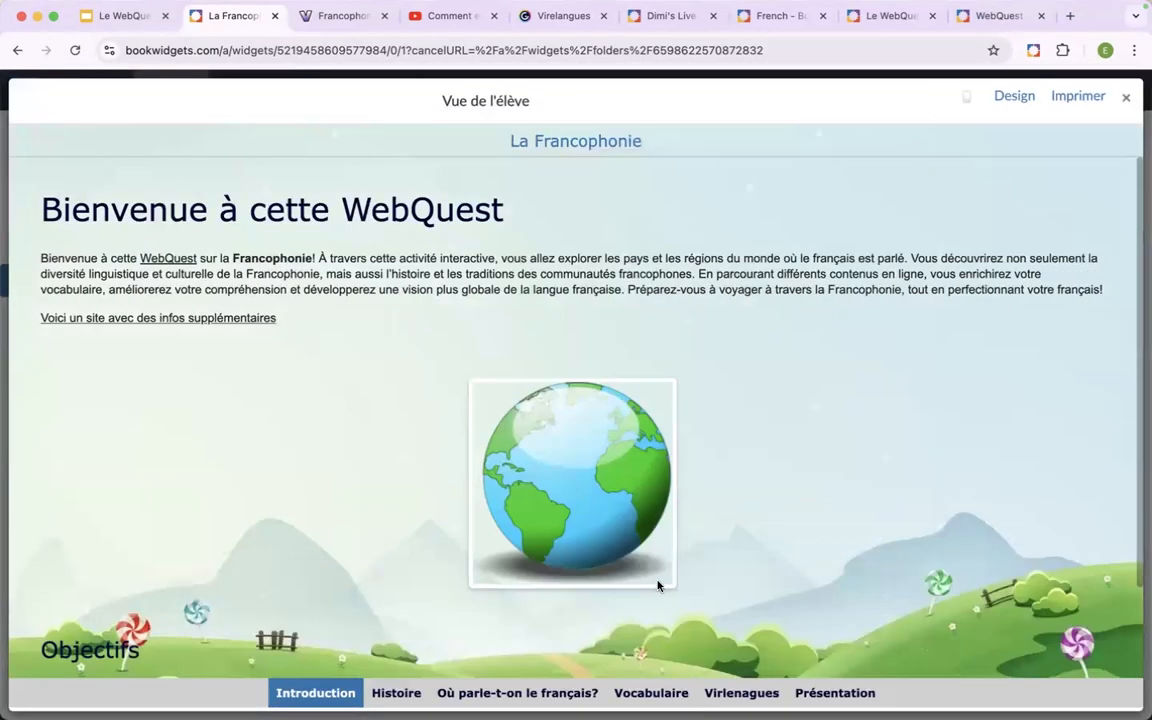
Test the return button from the video activity on the "Où parle-t-on le français?" tab, and close the student view.
click(517, 692)
click(407, 514)
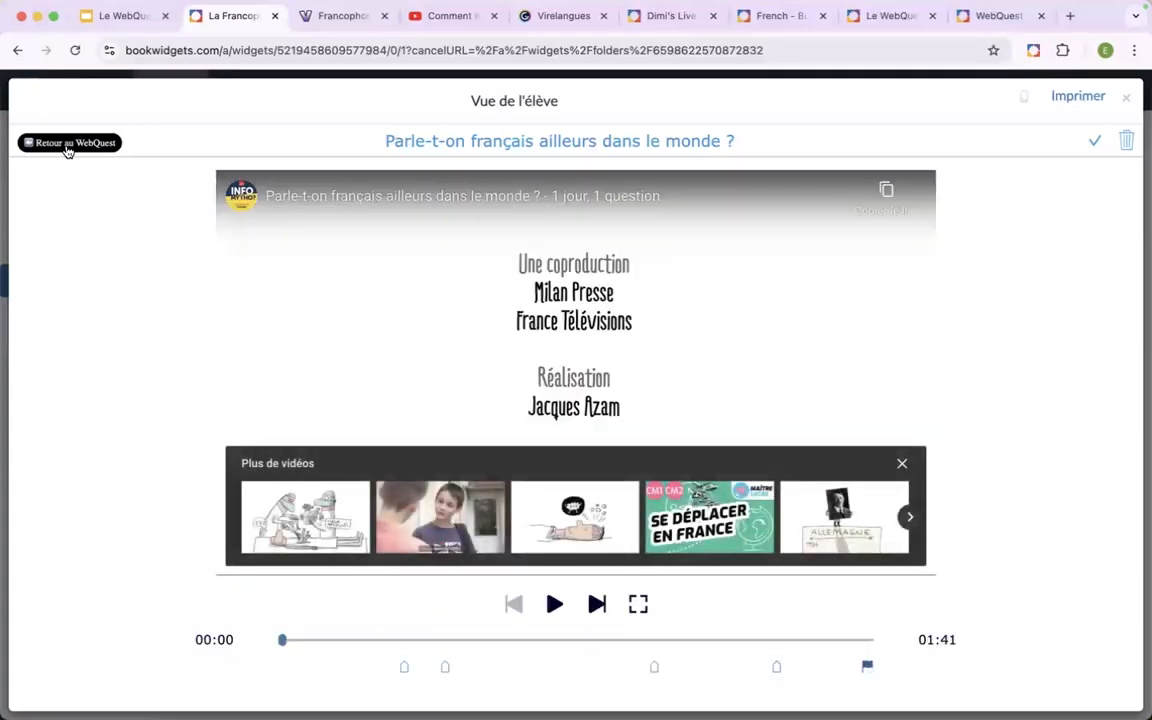
click(68, 146)
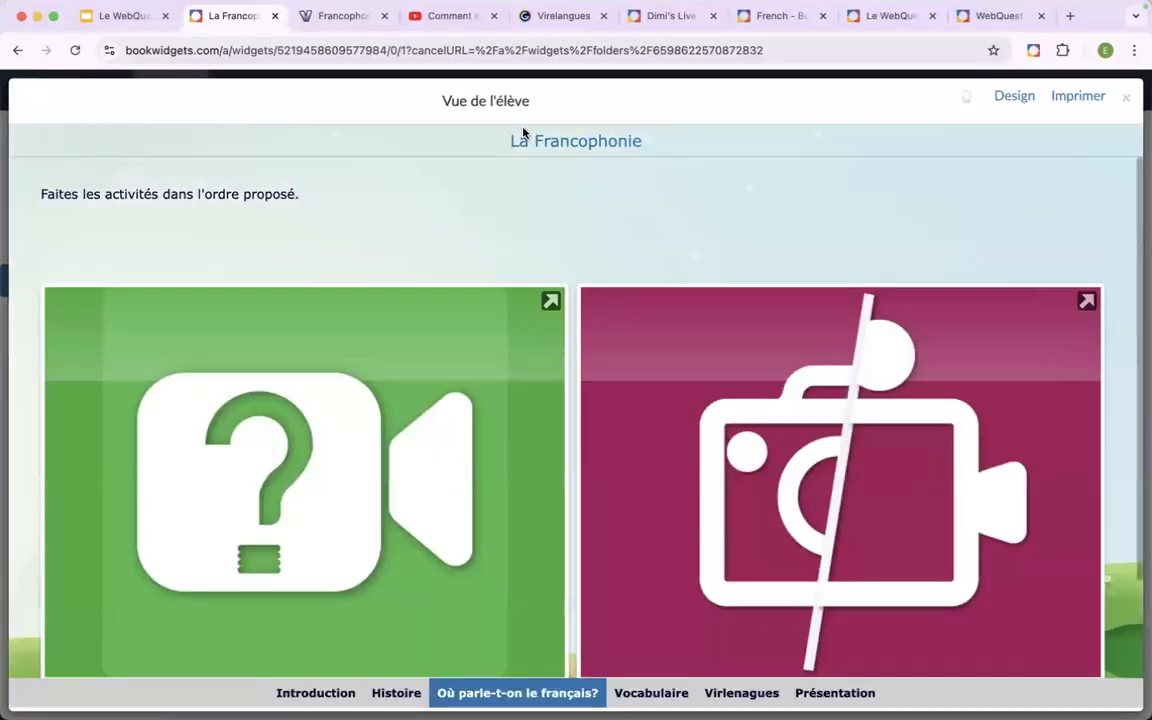
click(1127, 101)
Look over the student instructions and the text selection and speech synthesis options in the general settings.
click(270, 345)
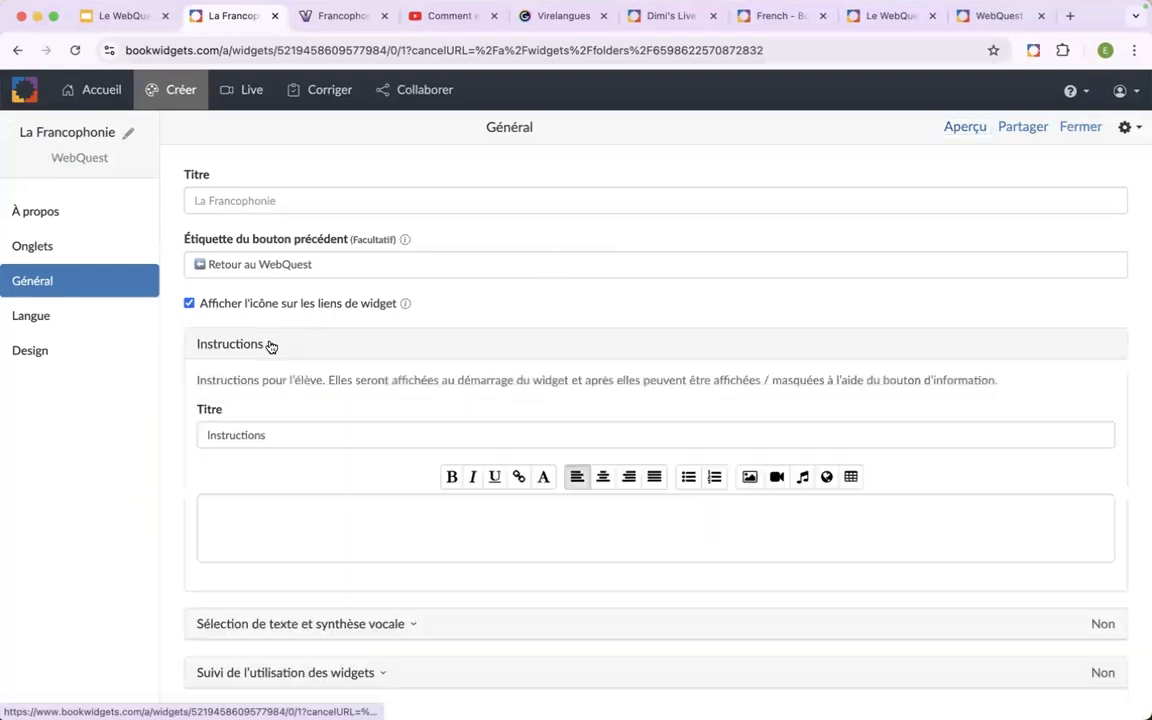
click(275, 533)
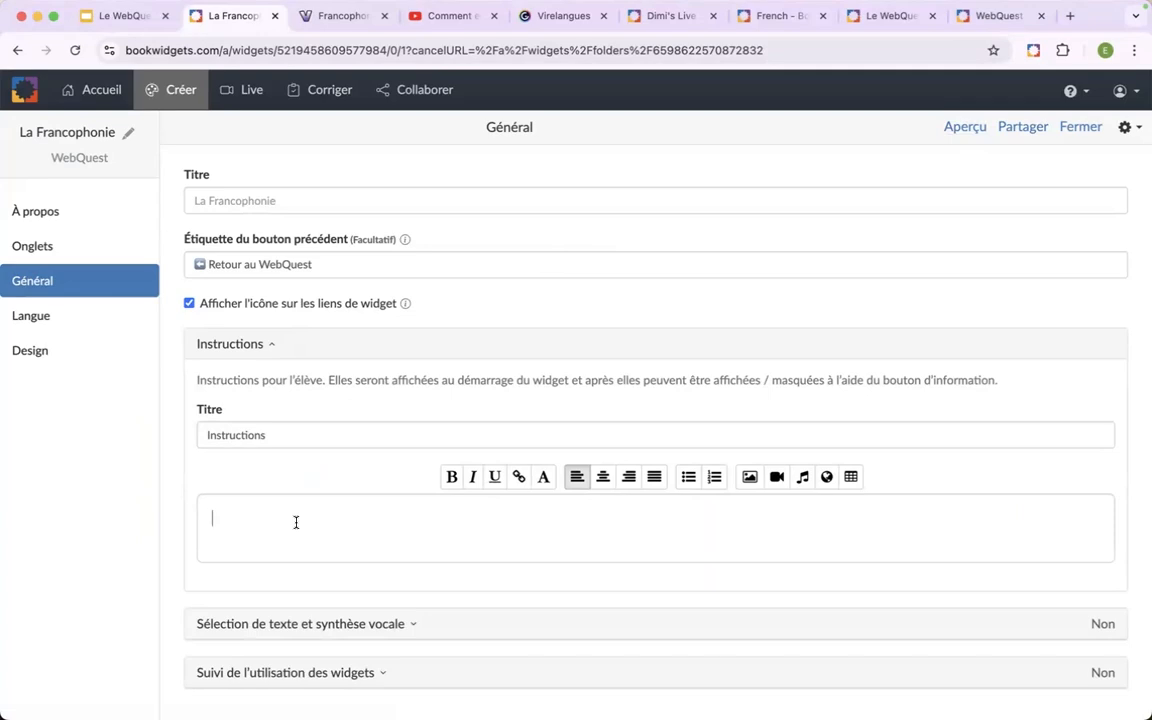
click(273, 345)
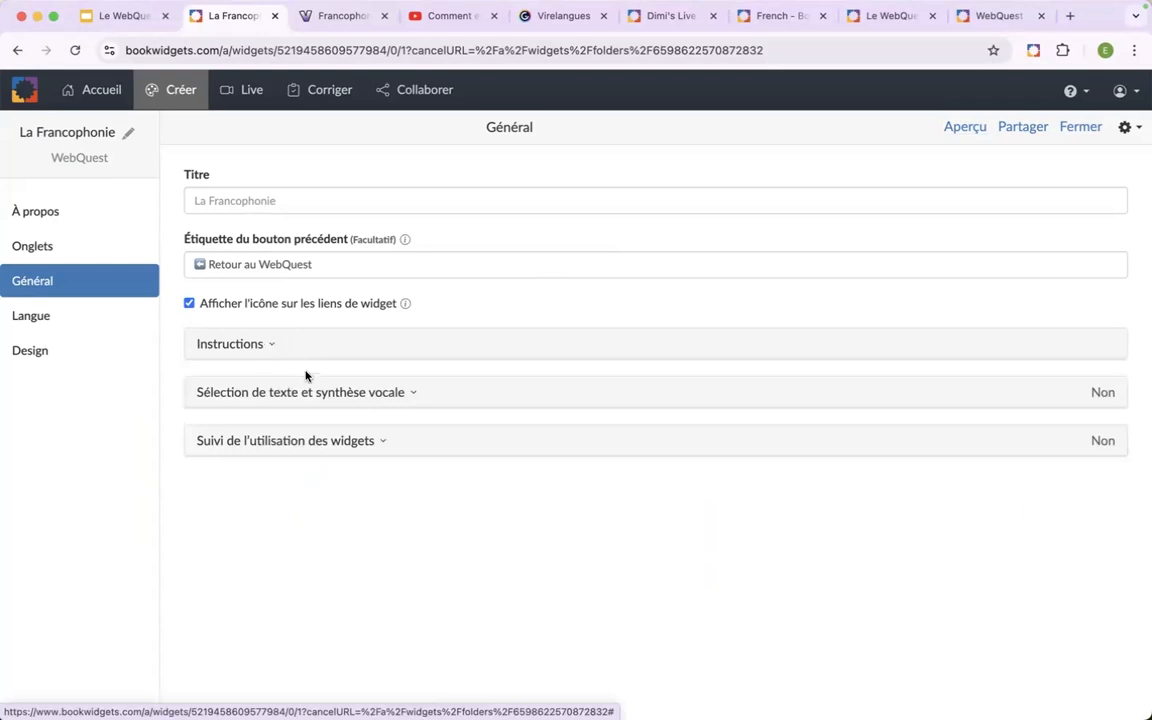
click(411, 395)
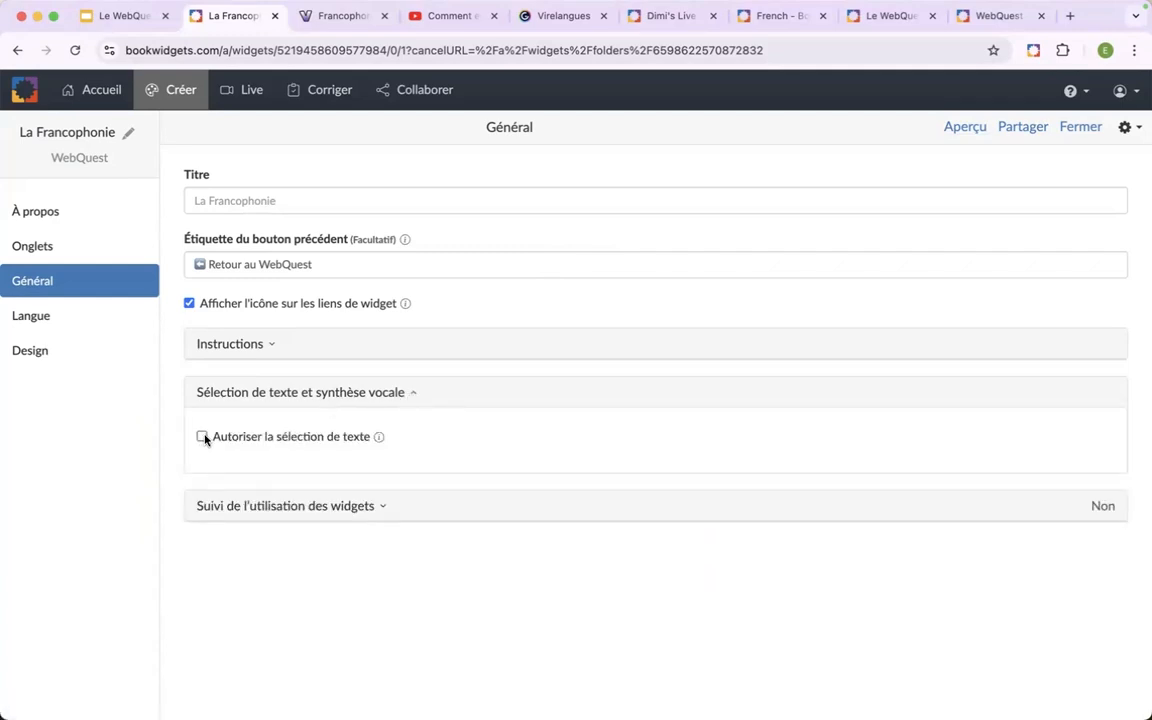
click(359, 395)
Enable "Suivi de l'utilisation des widgets" for the WebQuest and open its language settings.
click(377, 441)
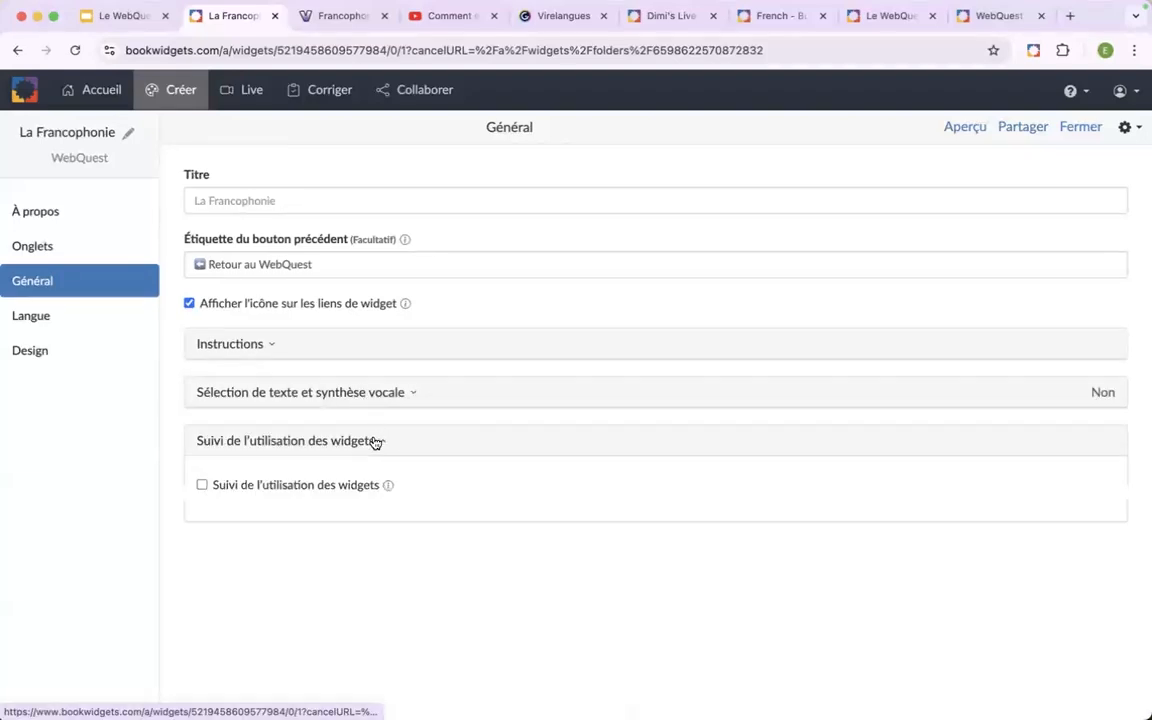
click(202, 486)
click(284, 442)
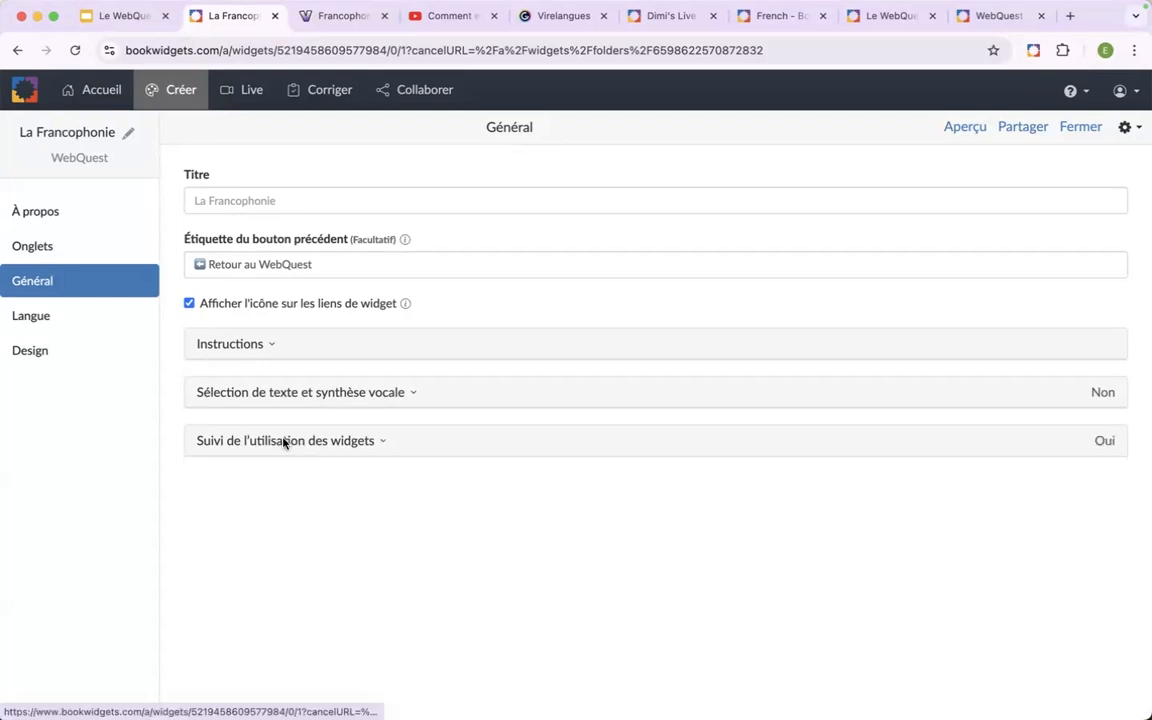
click(70, 320)
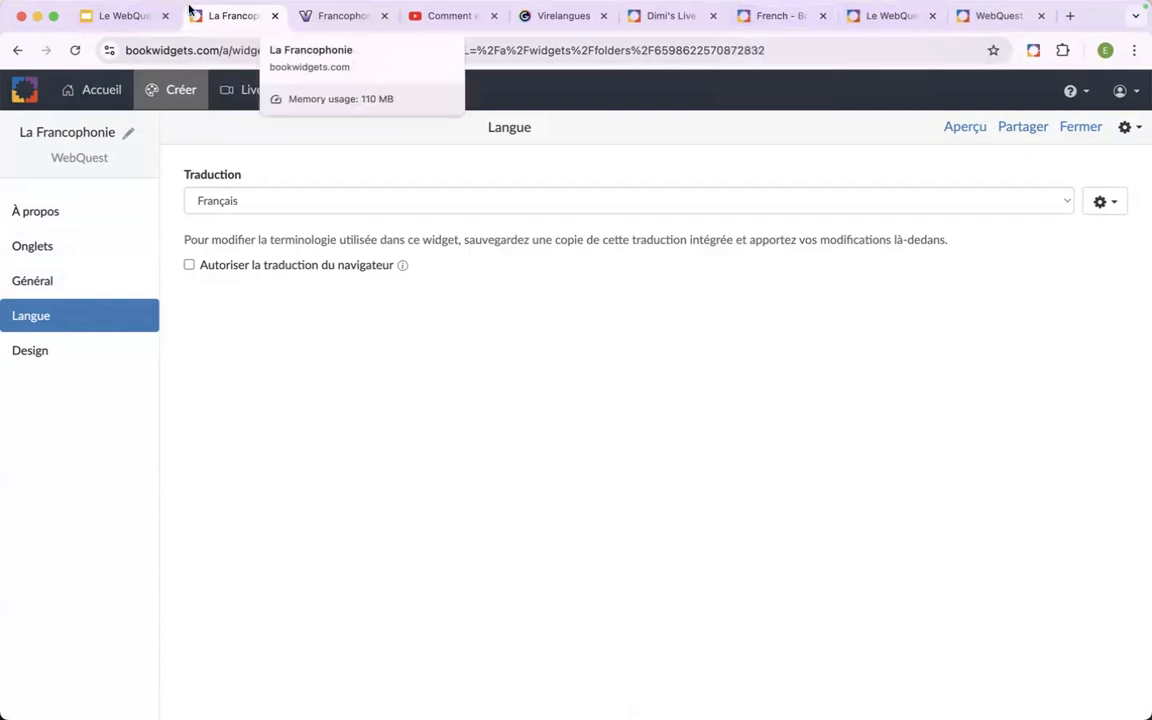
Switch to the Google Slides presentation, start the slideshow and advance to the "Trucs et astuces" slide.
click(124, 16)
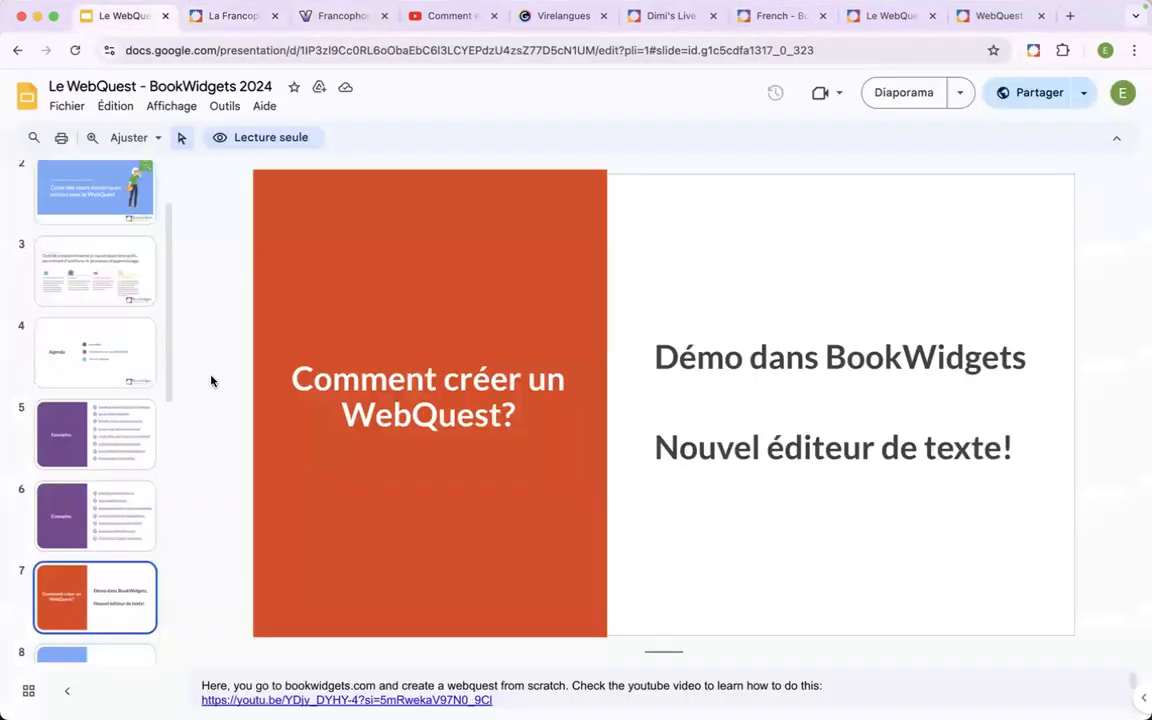
click(890, 100)
key(Right)
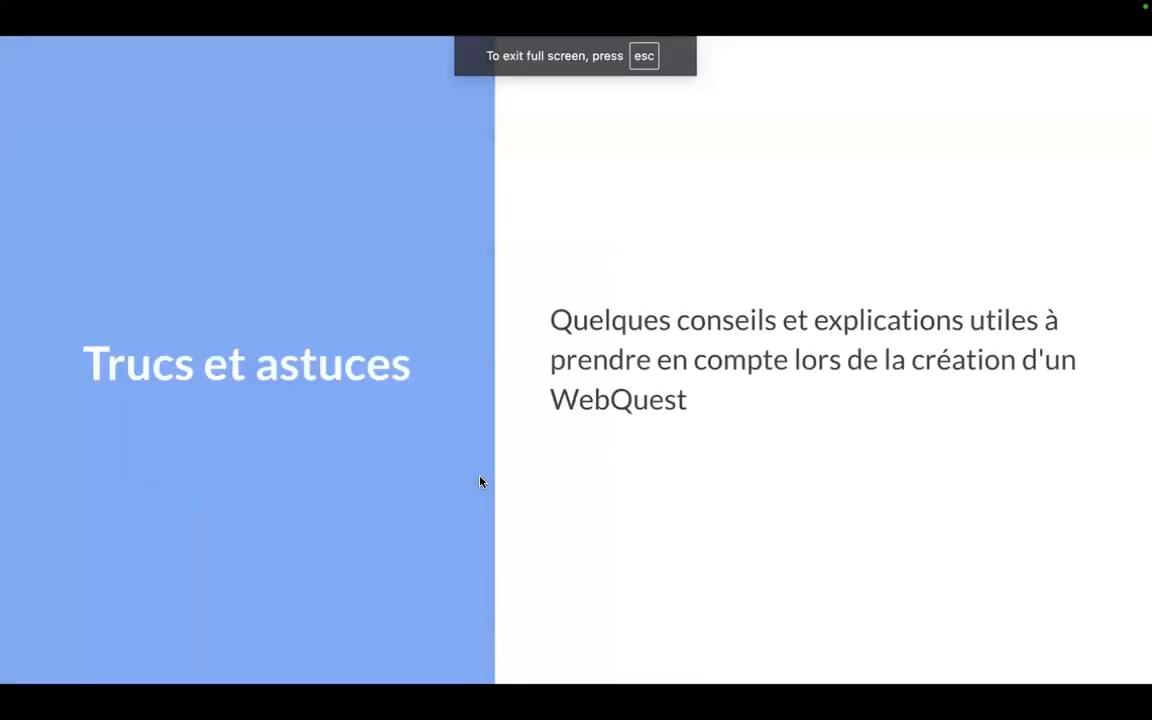
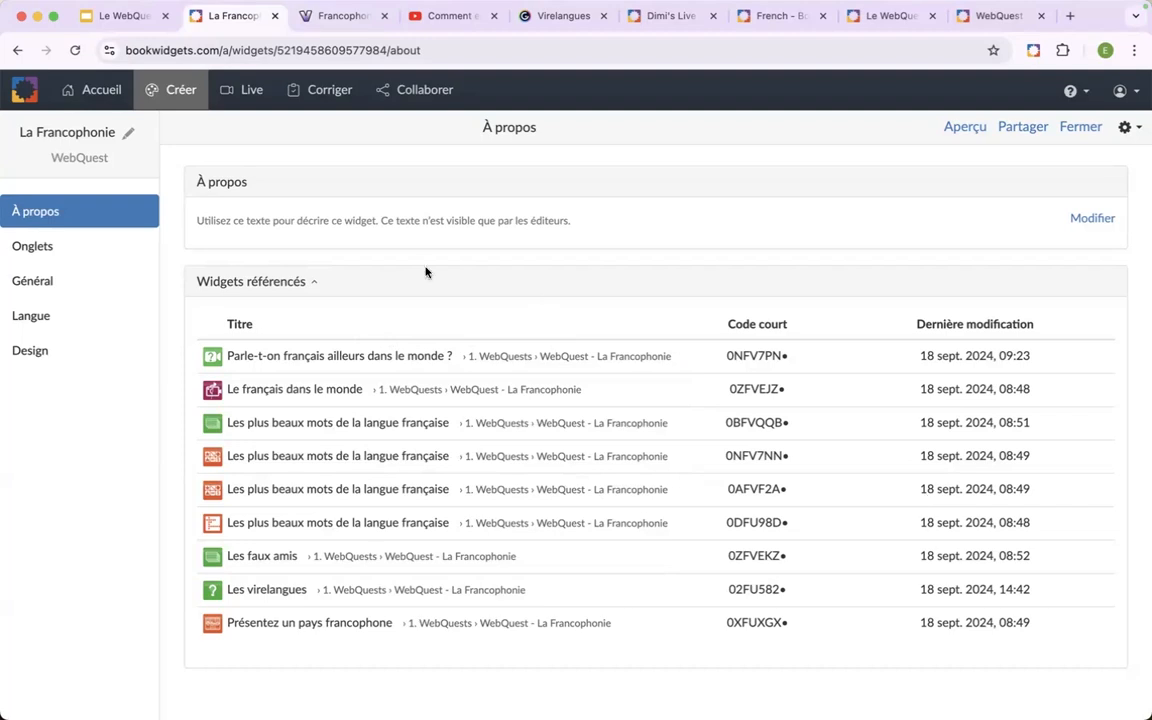
Collapse the referenced widgets list, switch to Google Slides, and present the "Trucs et astuces" slide on passwords, internal links and grouping.
click(285, 281)
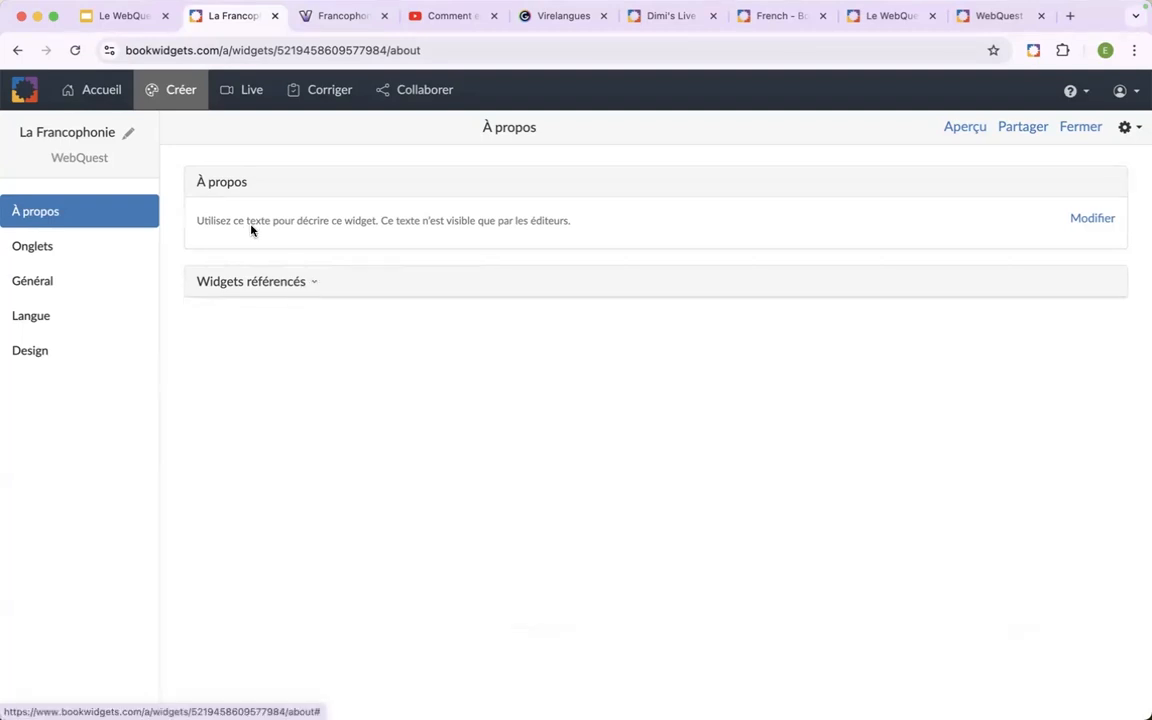
click(134, 18)
click(905, 100)
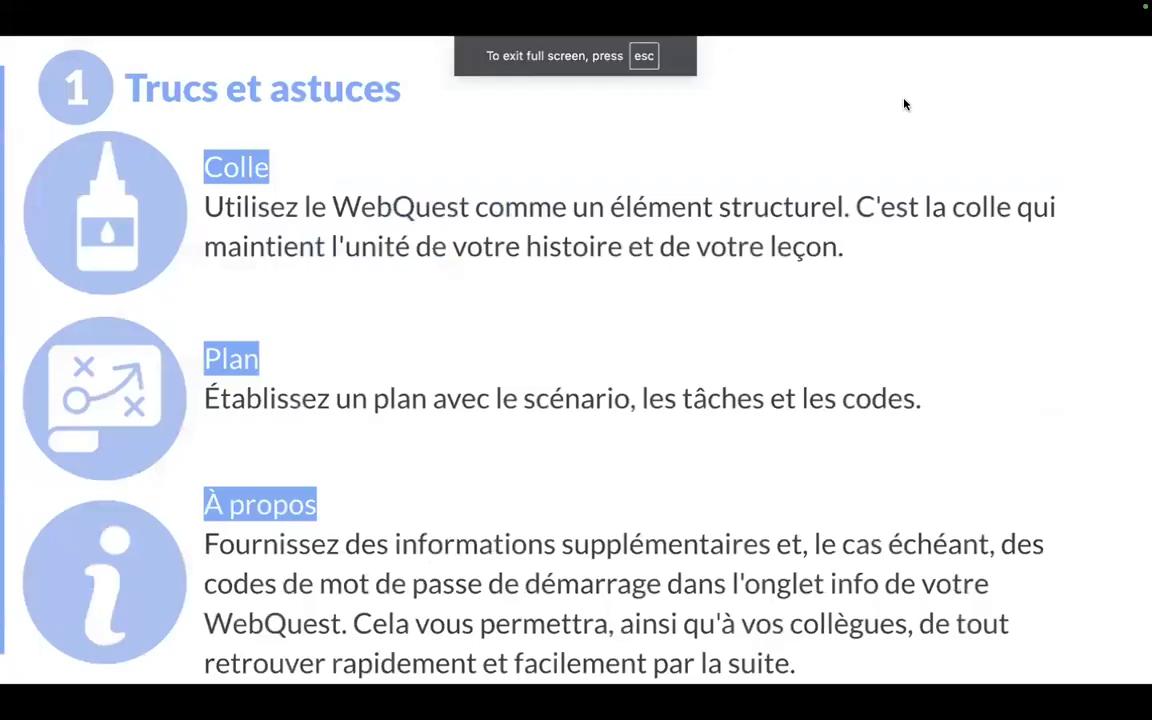
click(905, 104)
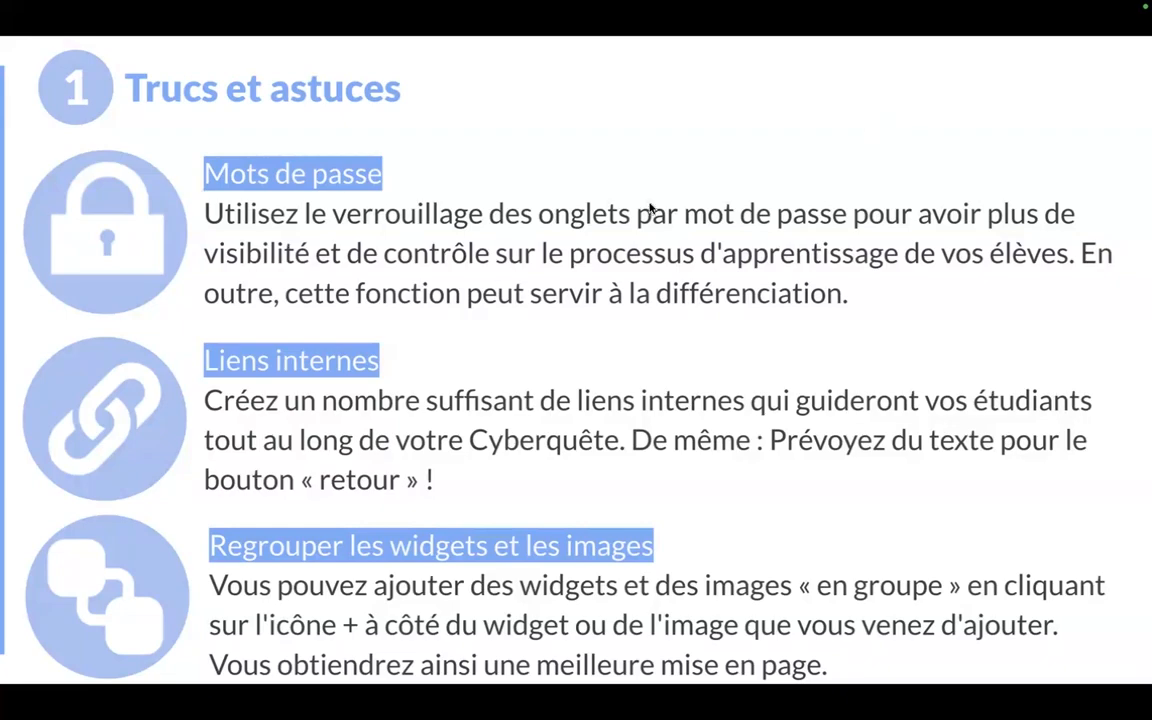
key(Escape)
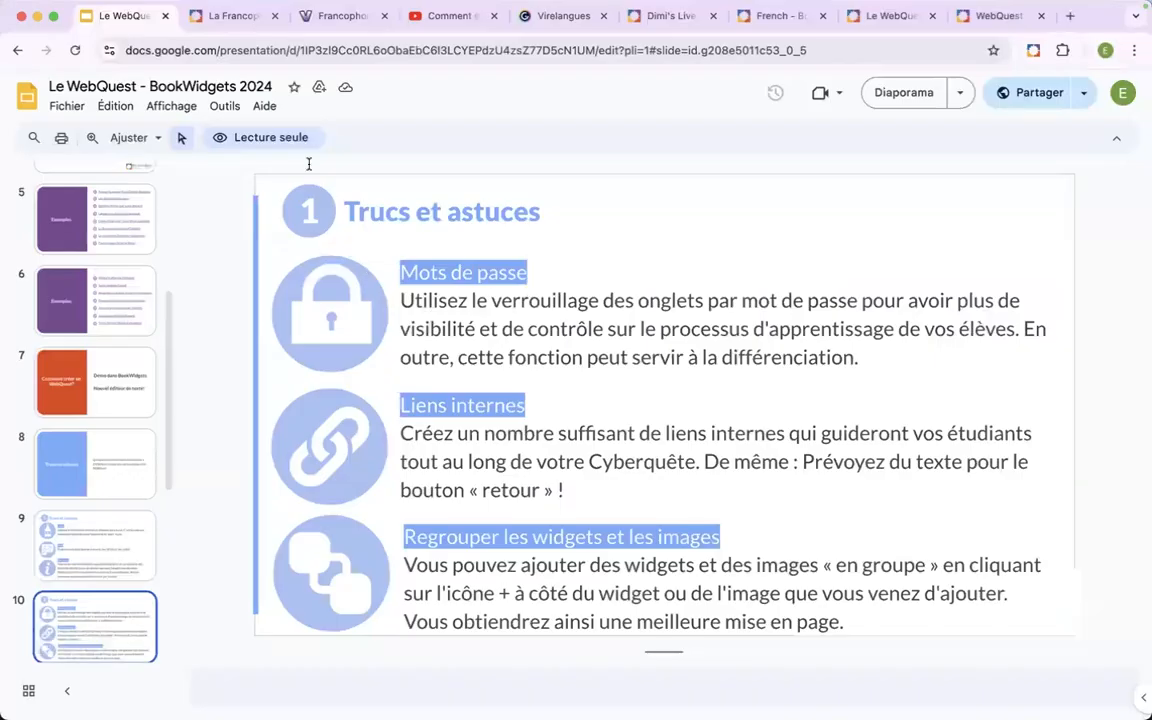
Return to the La Francophonie WebQuest in BookWidgets and enter a tab password for the Vocabulaire tab.
click(240, 20)
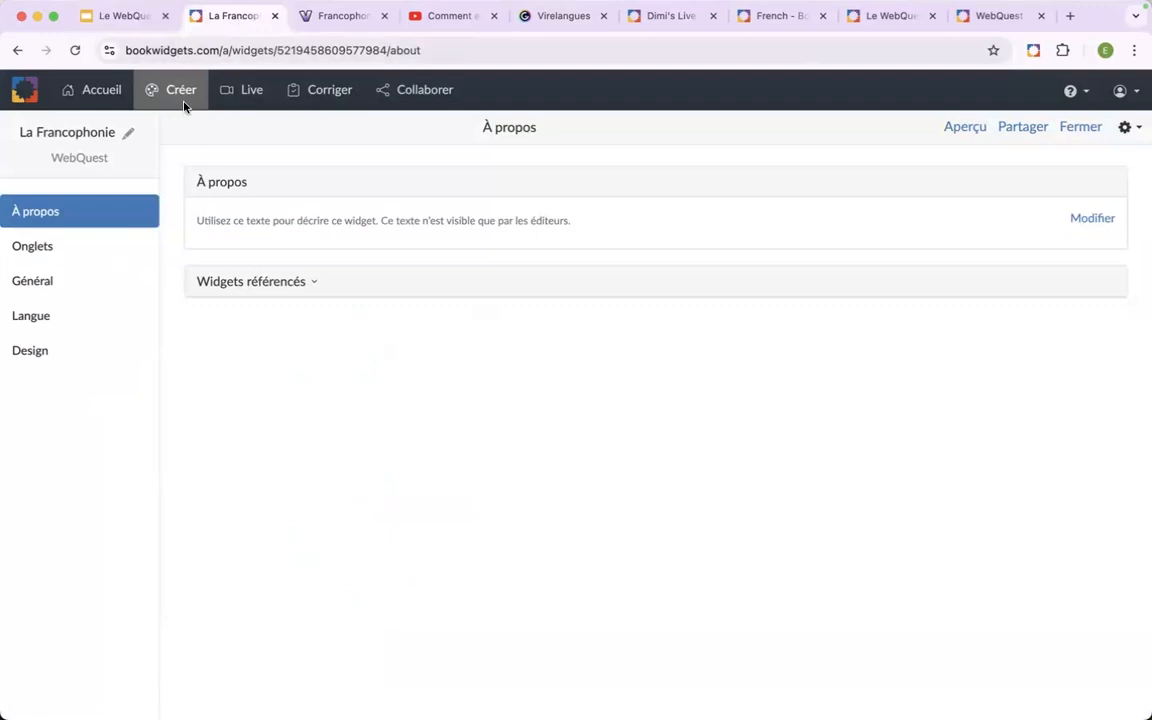
click(75, 243)
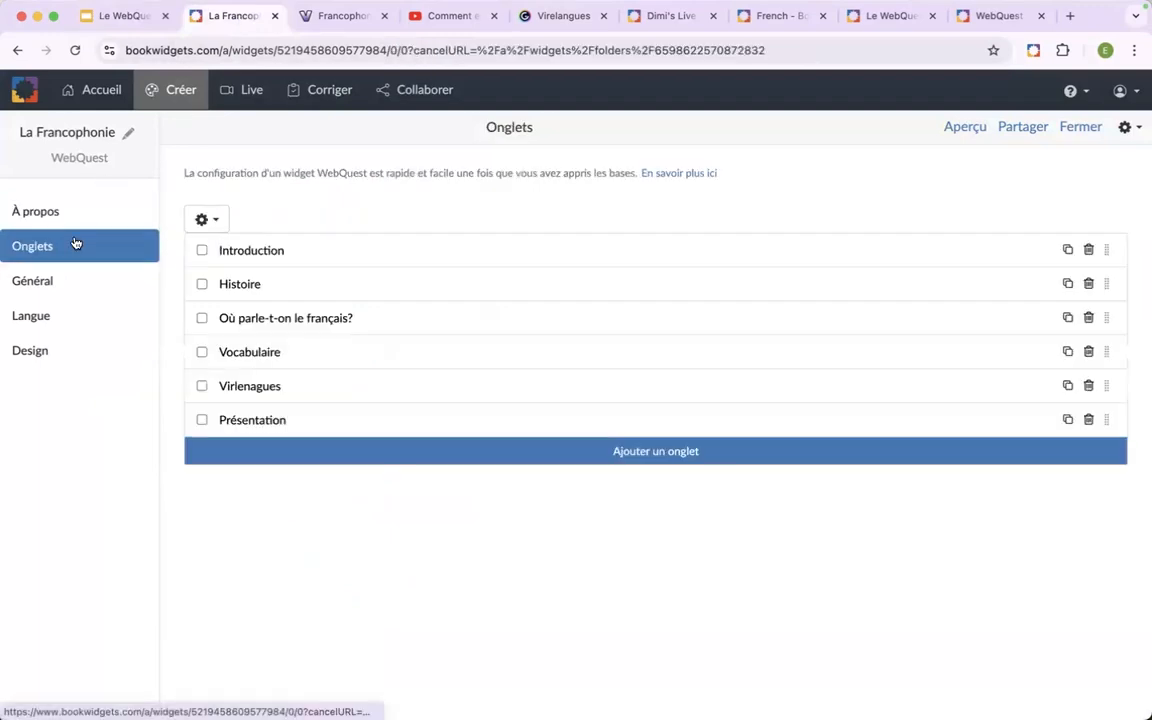
click(365, 351)
scroll(430, 524, down, 10)
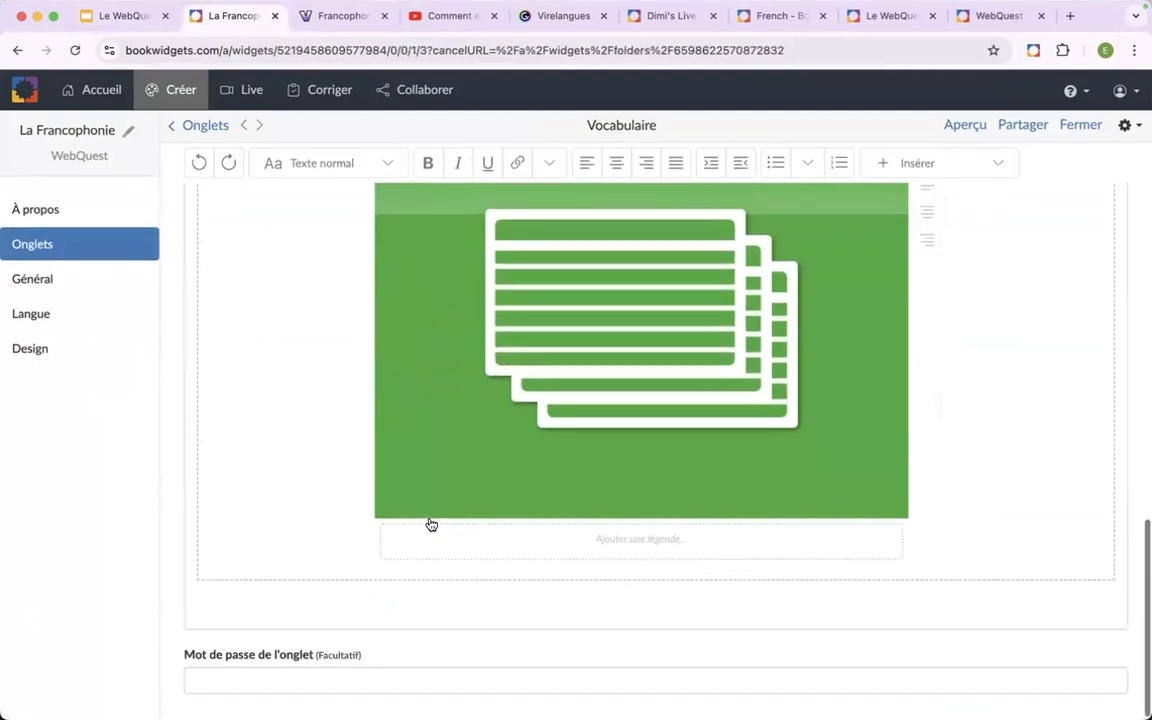
click(314, 684)
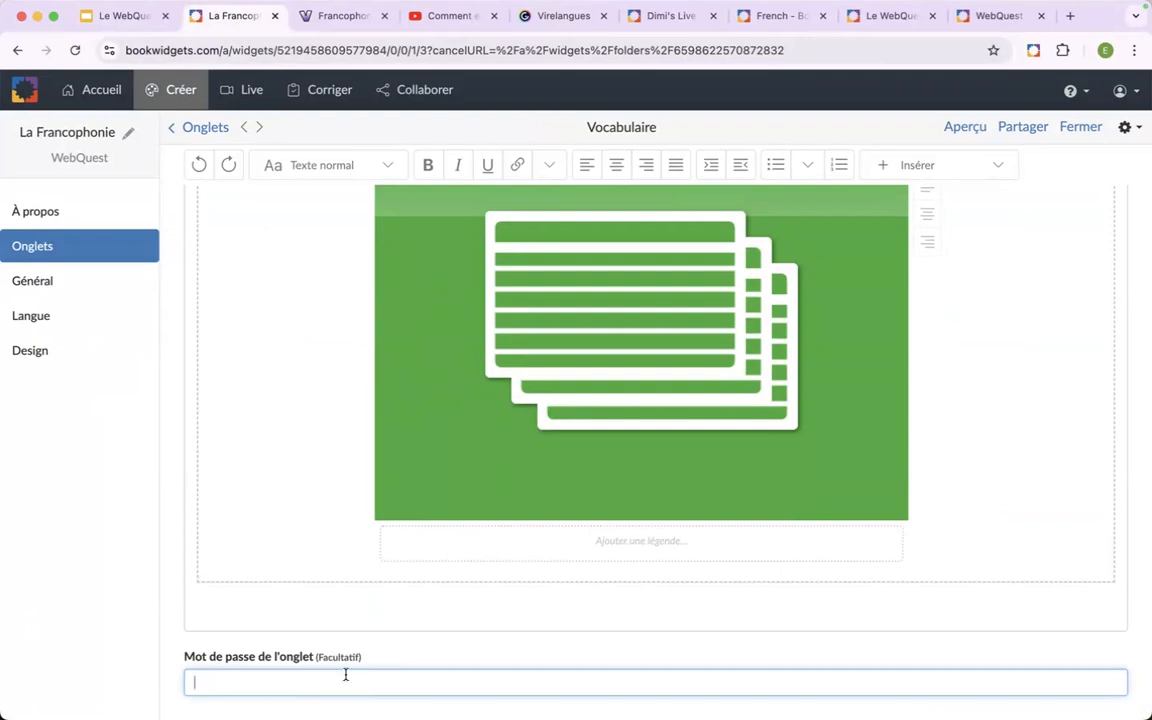
text(OIF)
click(543, 635)
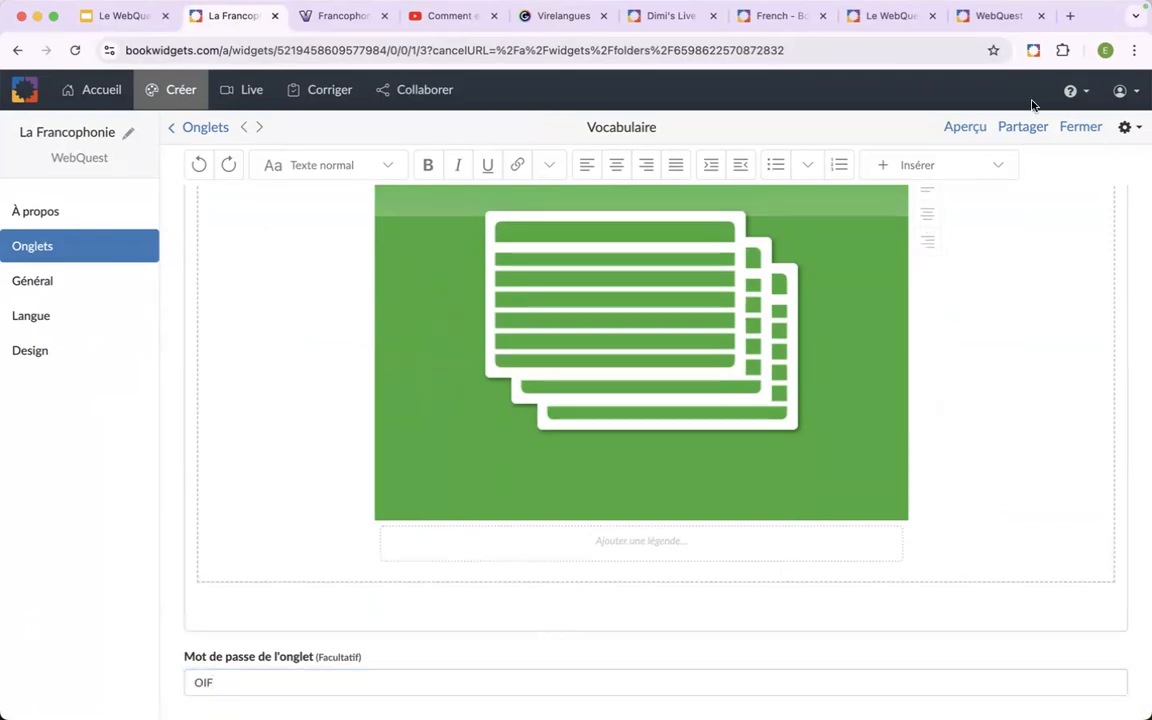
Preview the WebQuest as a student, unlock the Vocabulaire tab with its tab password, and close the preview.
click(964, 128)
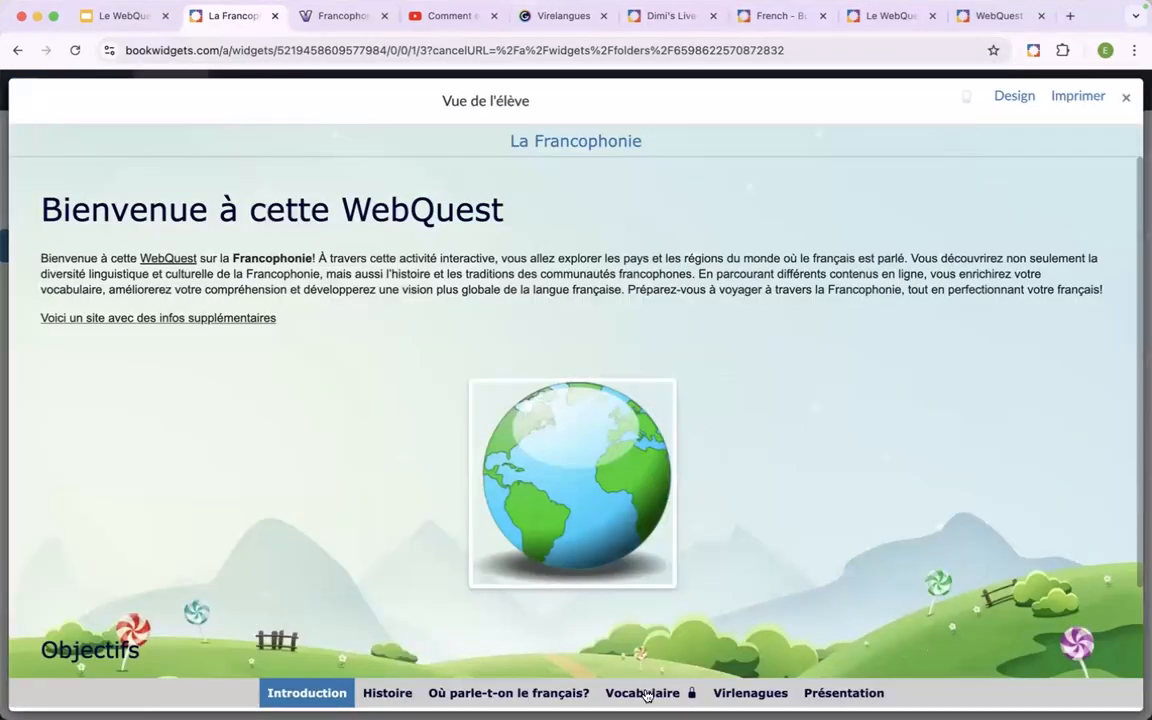
scroll(658, 700, up, 5)
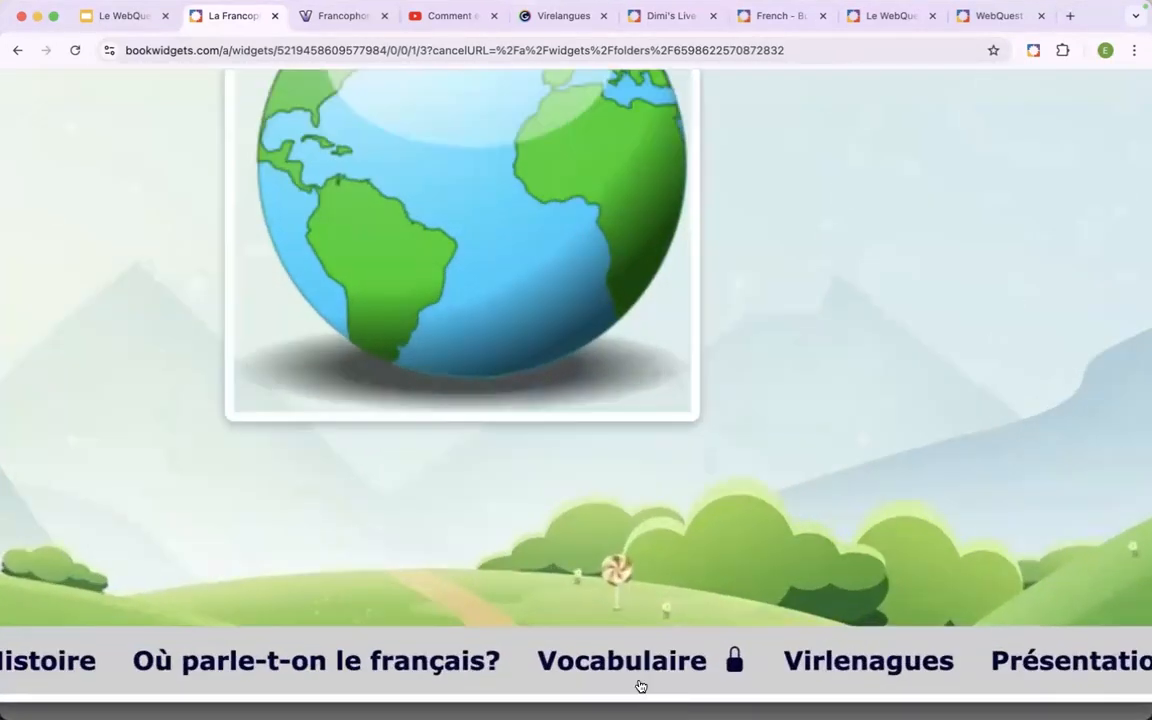
scroll(641, 686, down, 5)
click(630, 695)
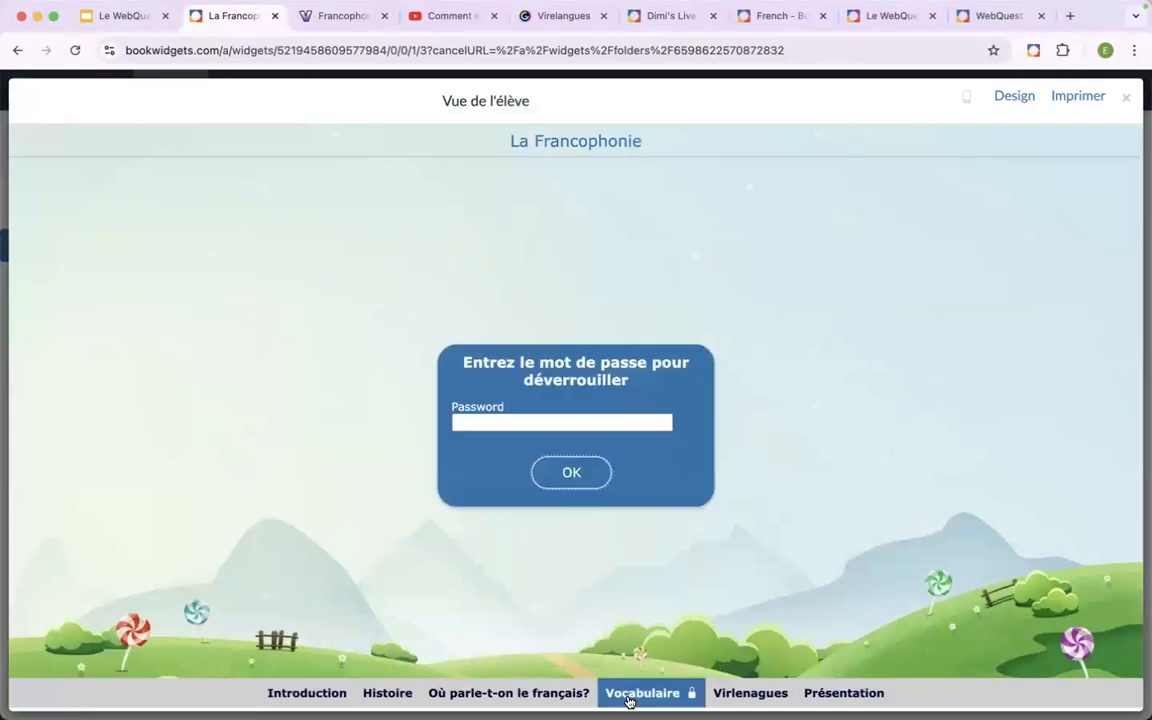
click(542, 424)
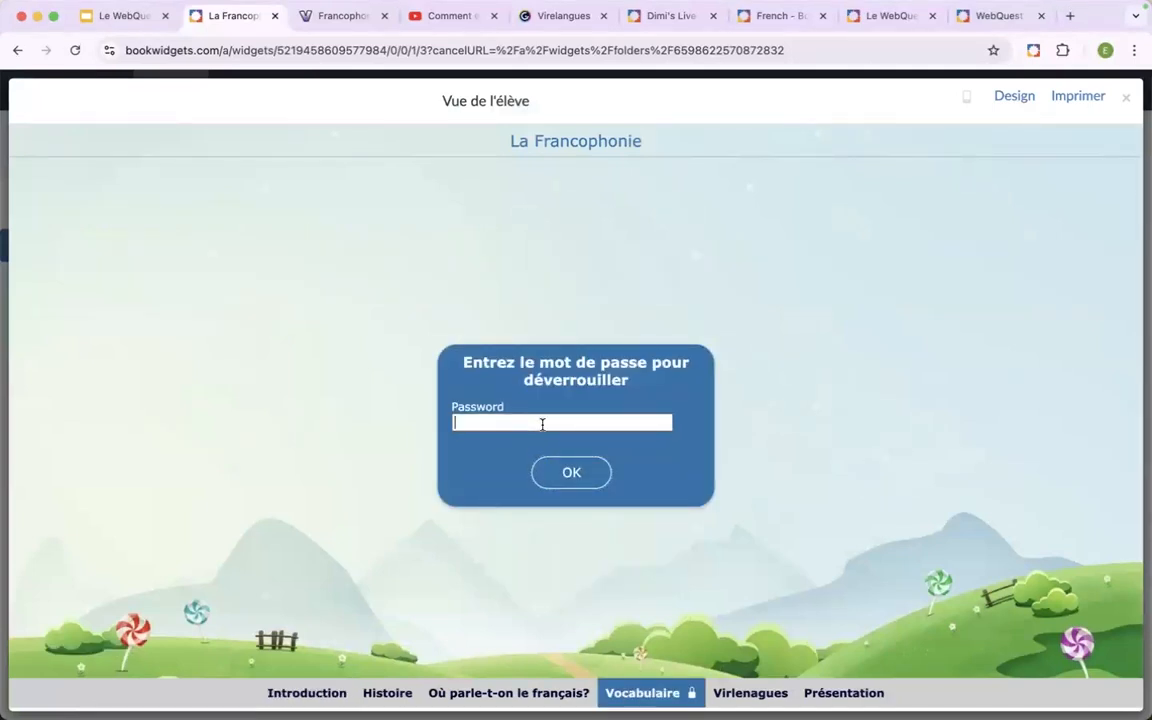
text(•••)
click(657, 425)
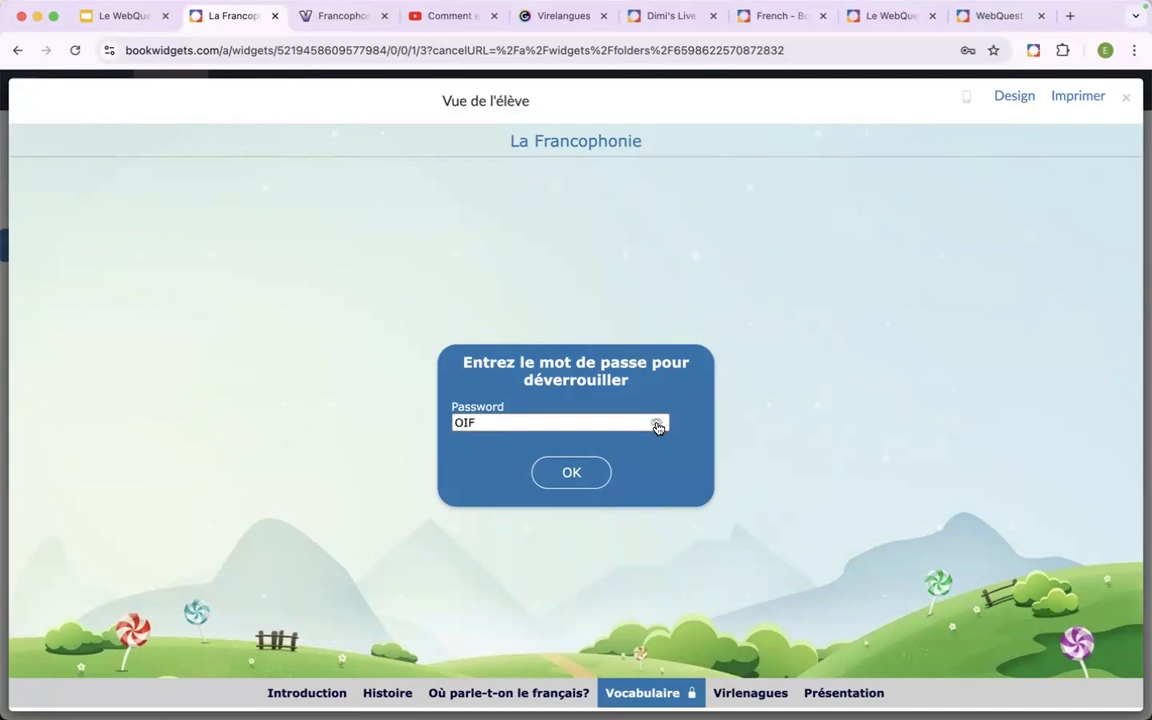
click(570, 476)
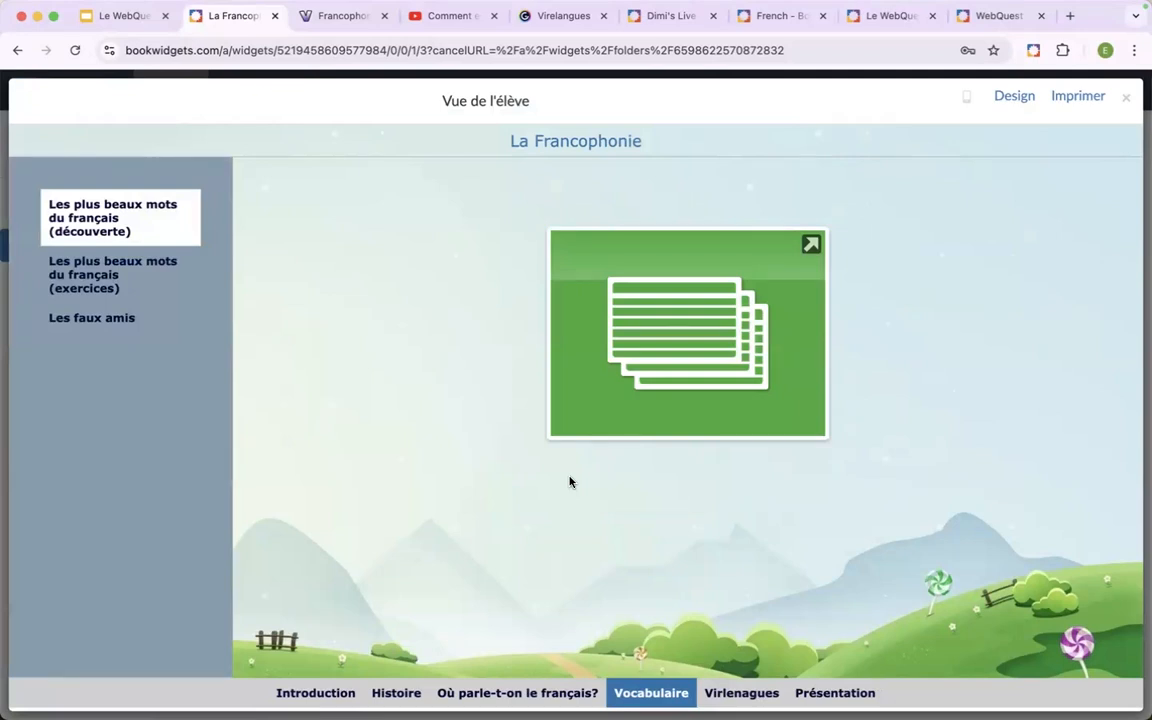
click(1127, 101)
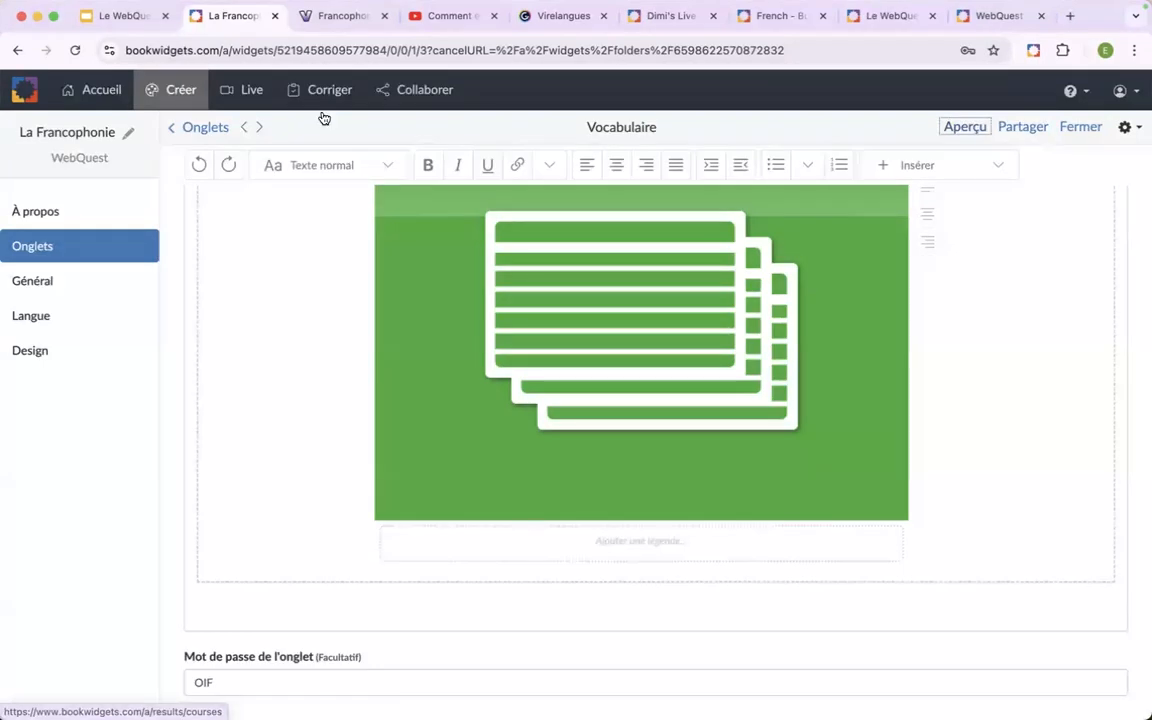
Switch to Google Slides and present the tips on "Suivi en direct (live)" and "Liste des widgets référencés".
click(131, 25)
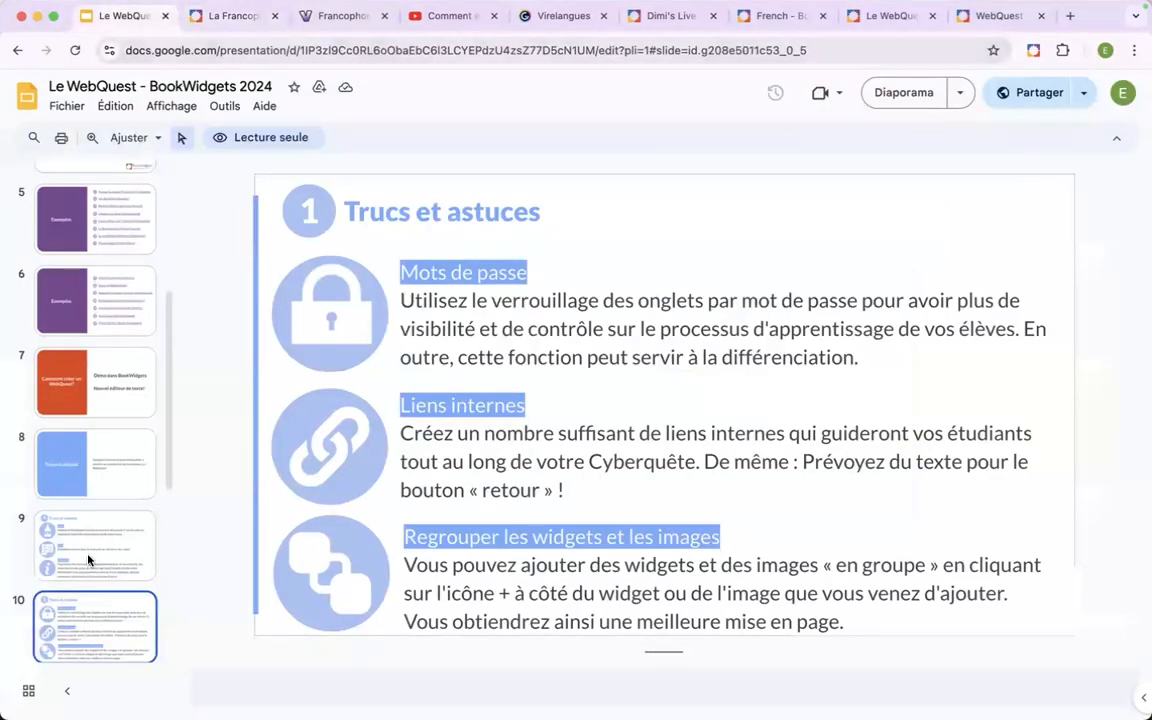
scroll(78, 498, down, 3)
click(69, 555)
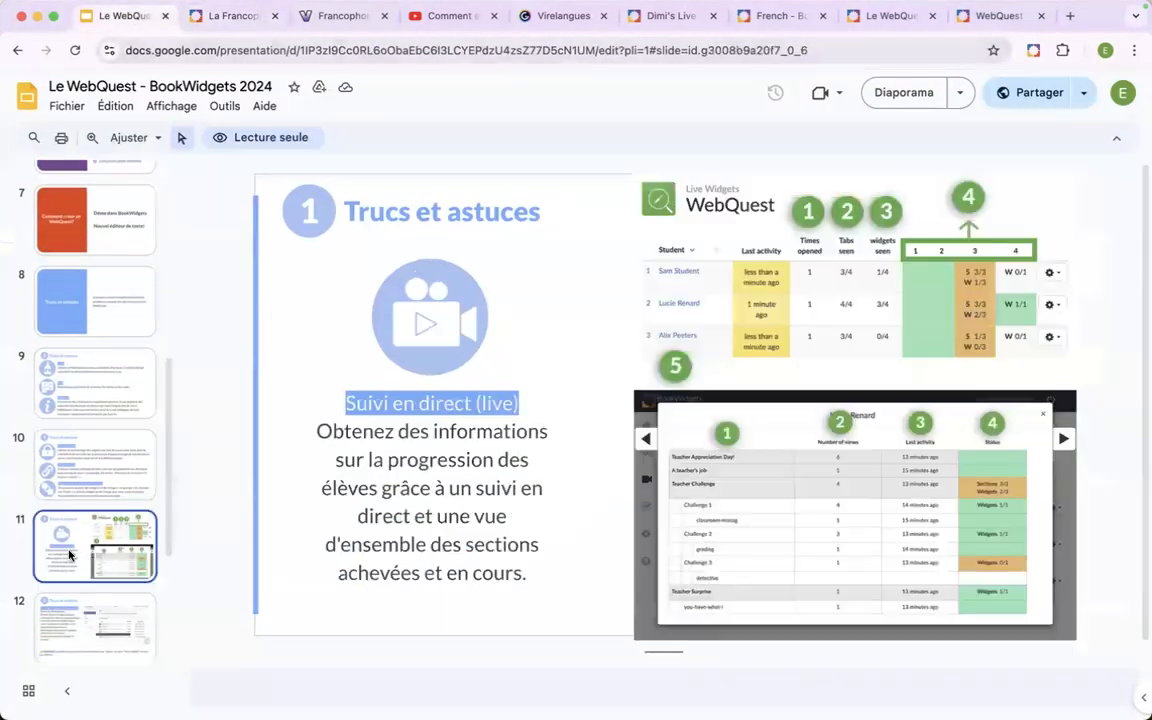
click(905, 94)
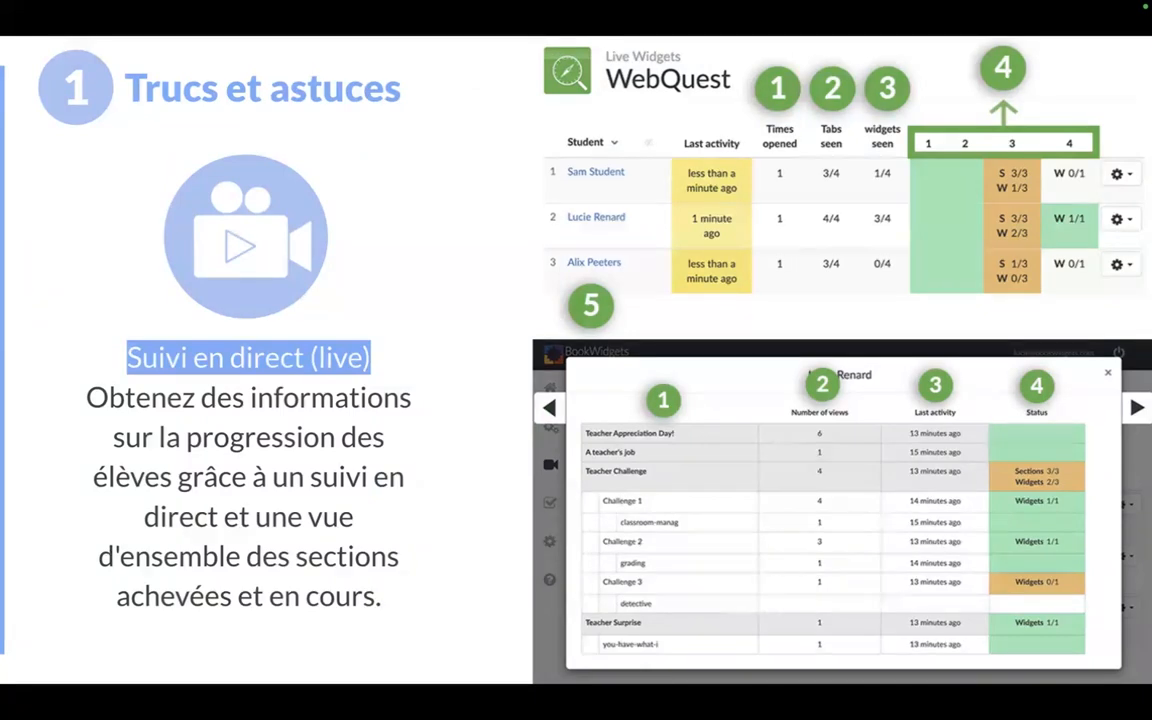
key(Right)
key(Escape)
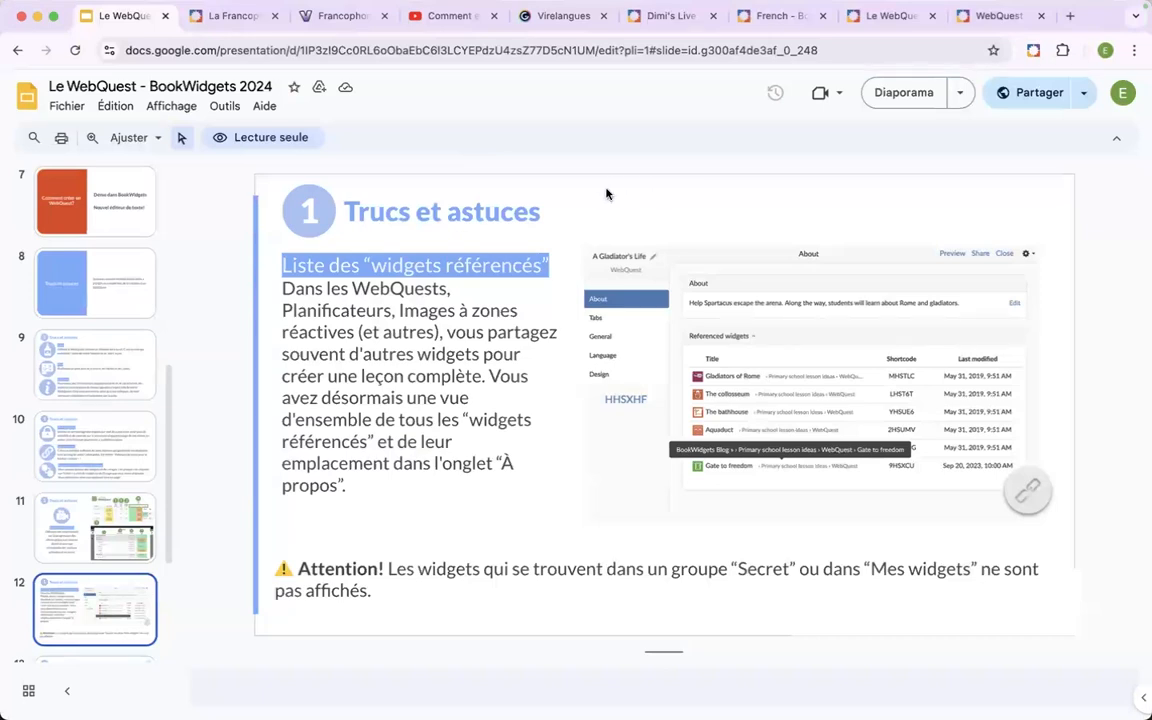
Look through the open BookWidgets pages for the live classroom demo page and highlight its web address.
click(884, 16)
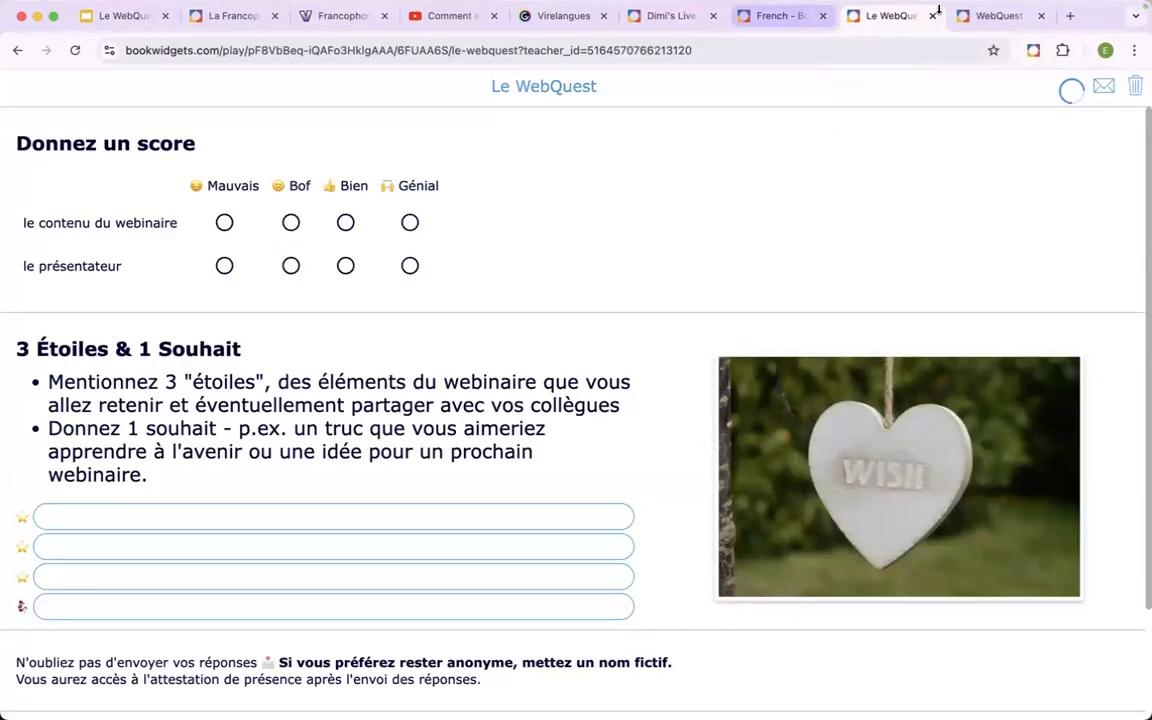
click(776, 28)
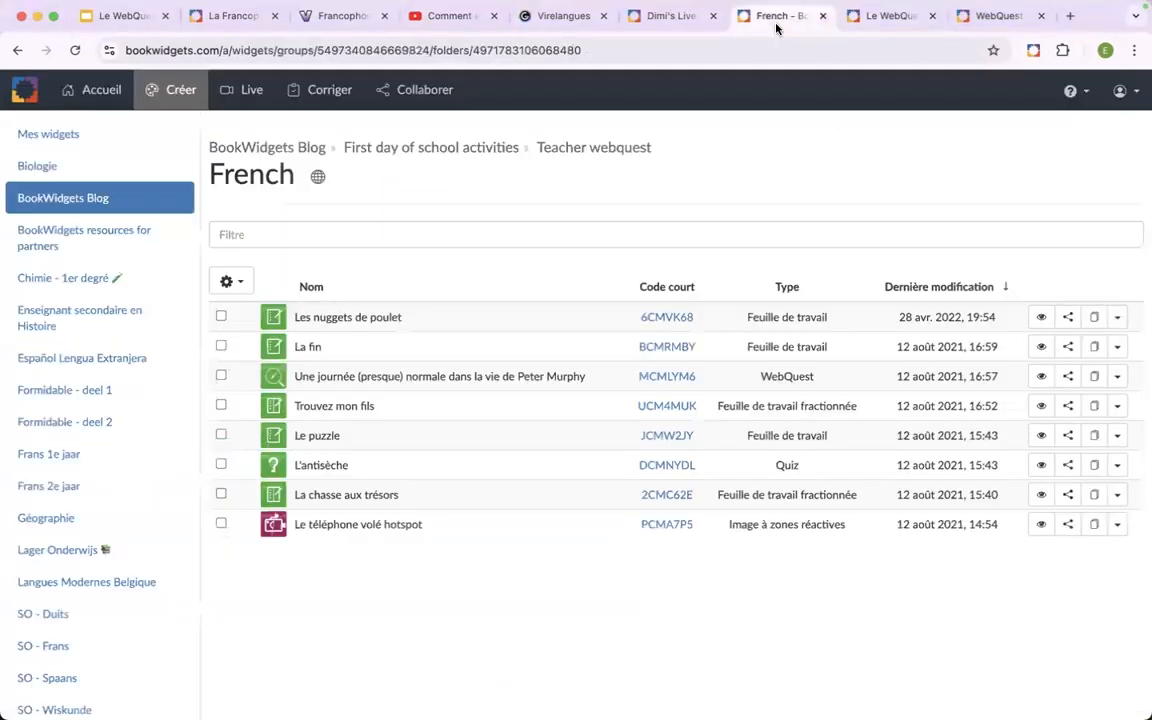
click(676, 16)
click(576, 41)
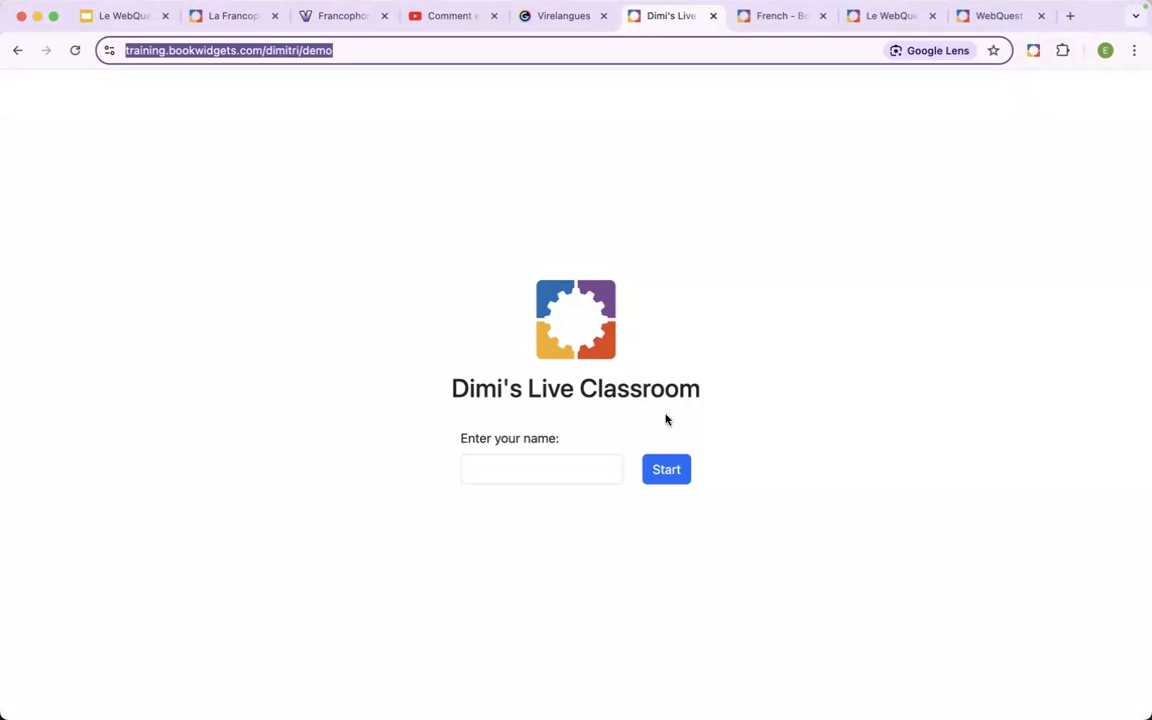
Join the live classroom by entering the participant's name and open the WebQuest activity.
click(527, 478)
text(Dimitri Démo)
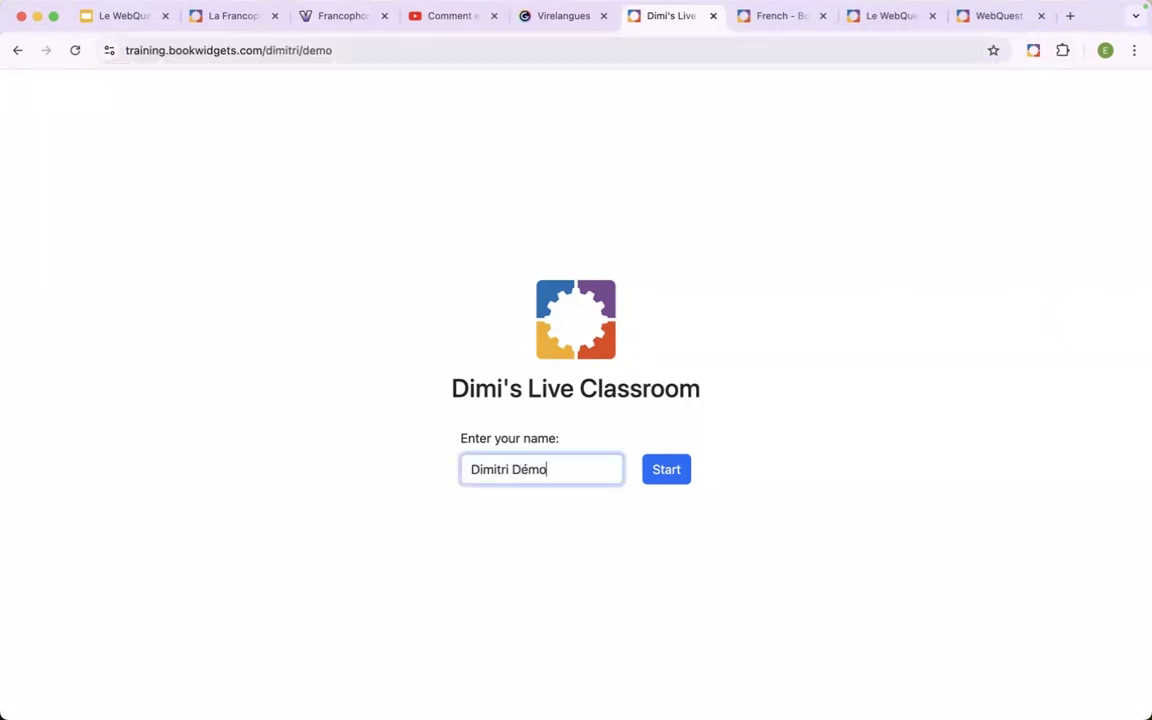
click(677, 478)
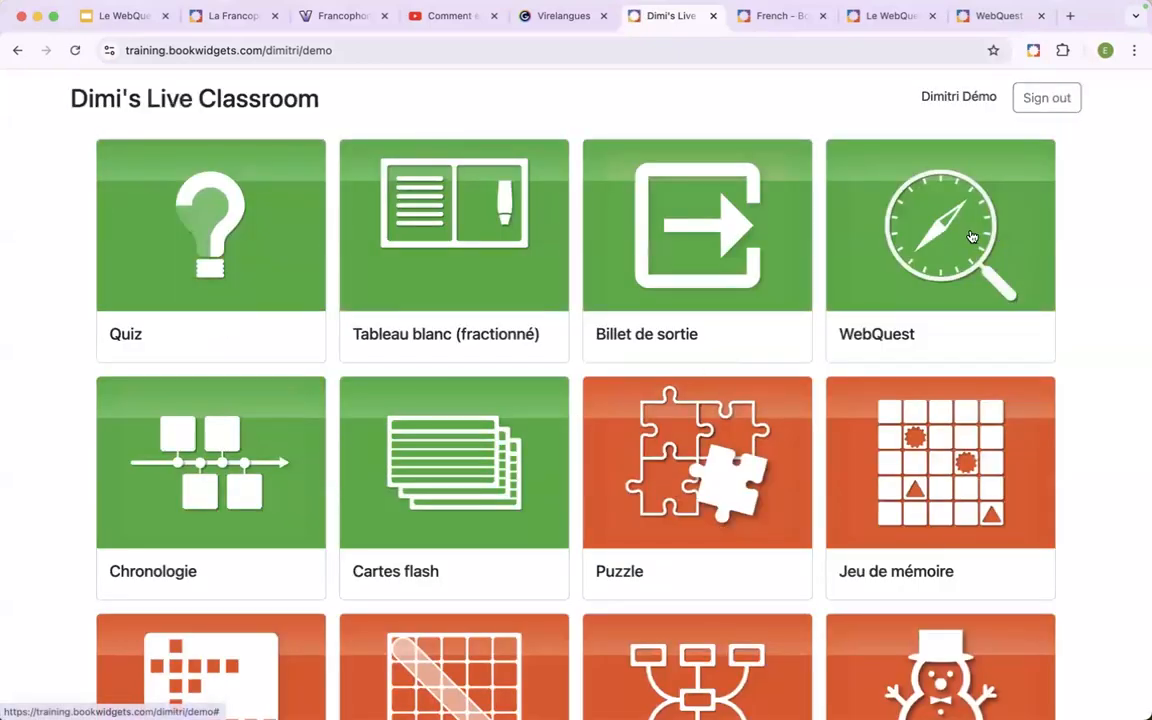
click(970, 238)
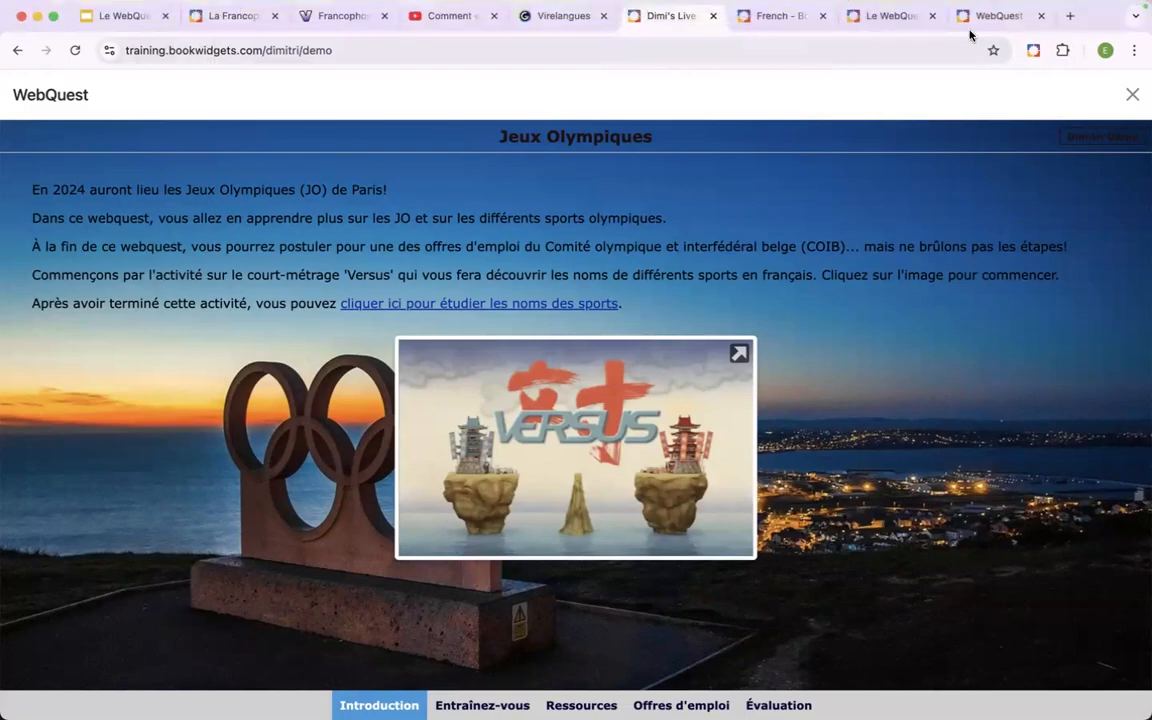
Open bookwidgets.com/fr in a new browser tab, enter the account's live widgets overview and expand the Biologie group.
click(1070, 17)
text(book)
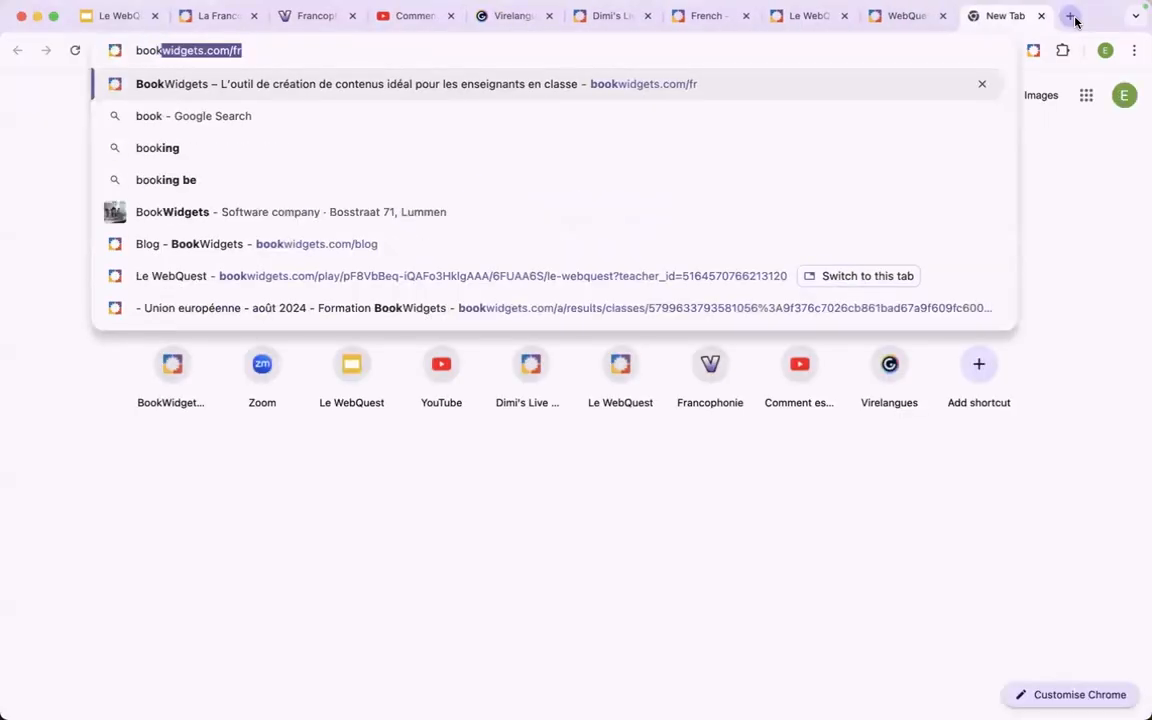
key(Return)
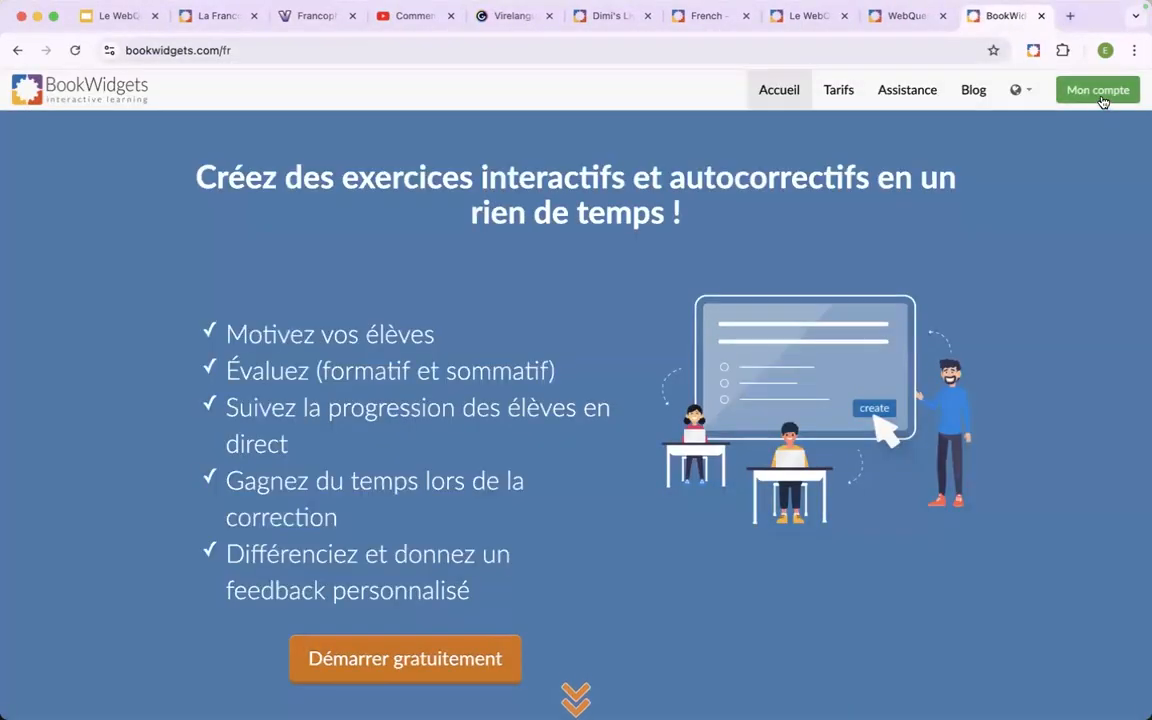
click(1104, 91)
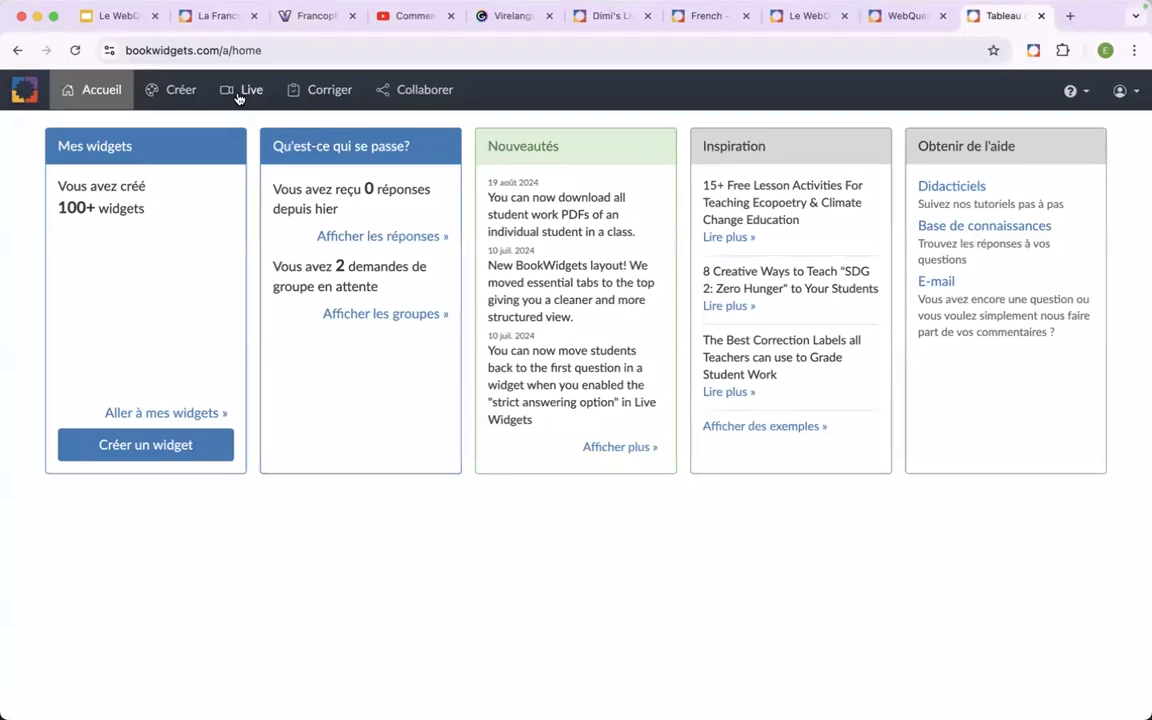
click(239, 97)
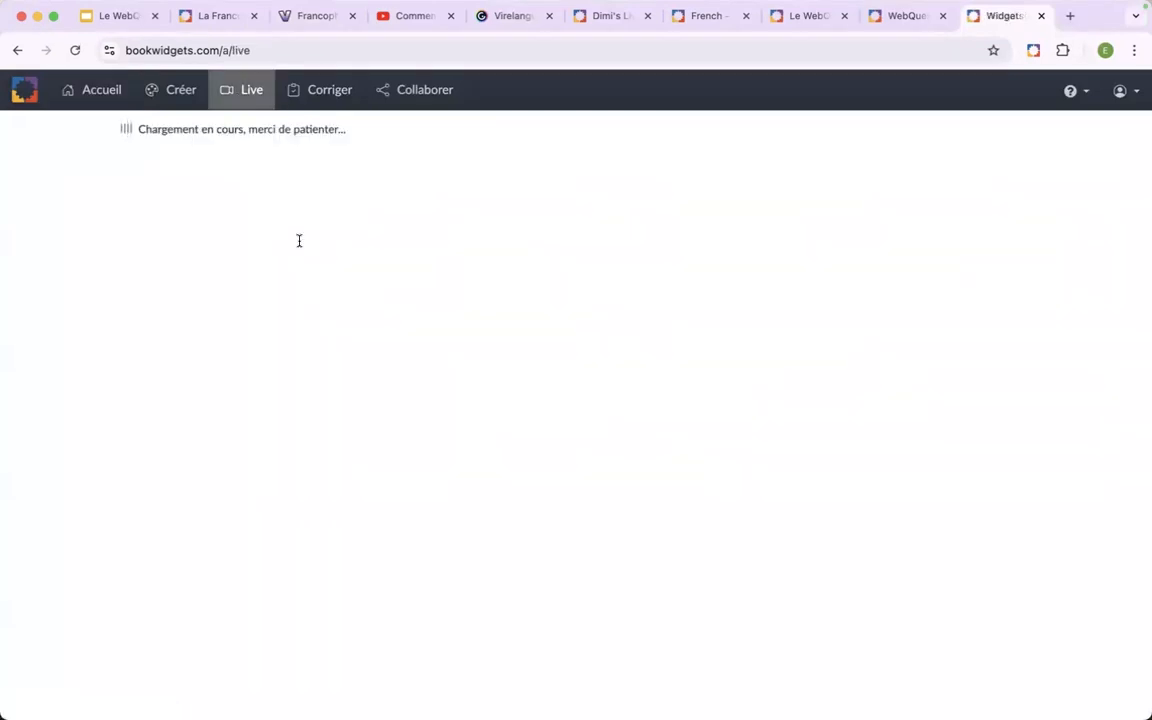
click(193, 202)
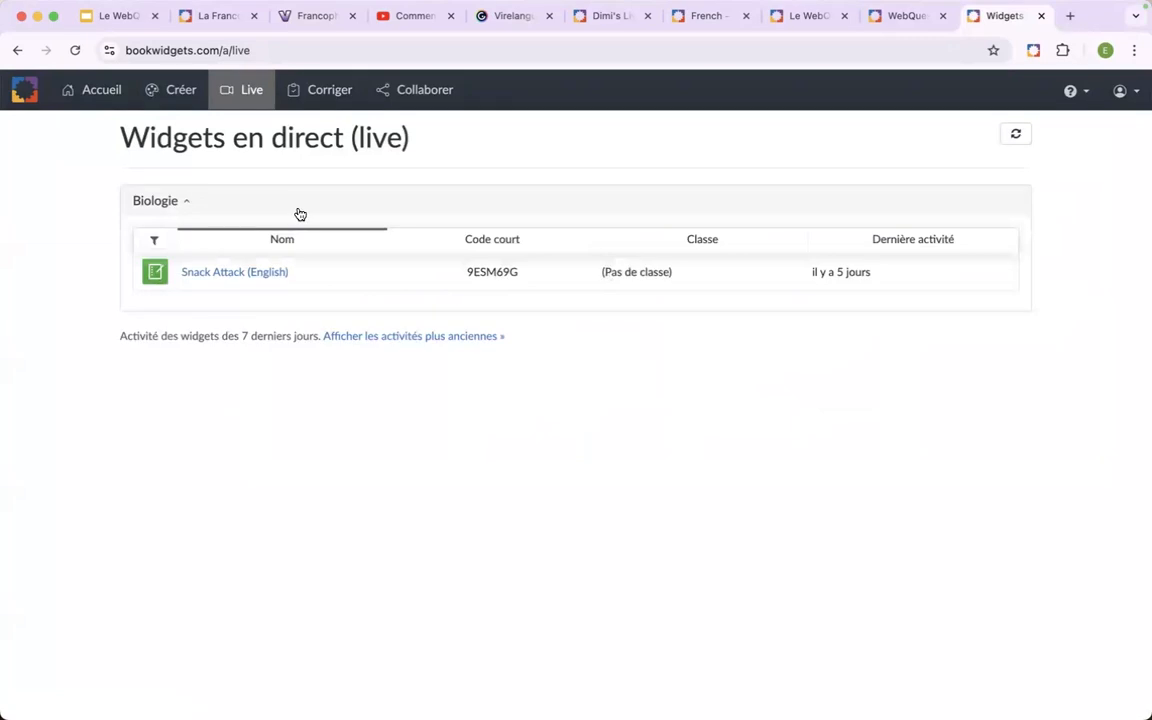
Switch to the "teacher" browser profile and bring its live widgets overview into view.
click(1105, 50)
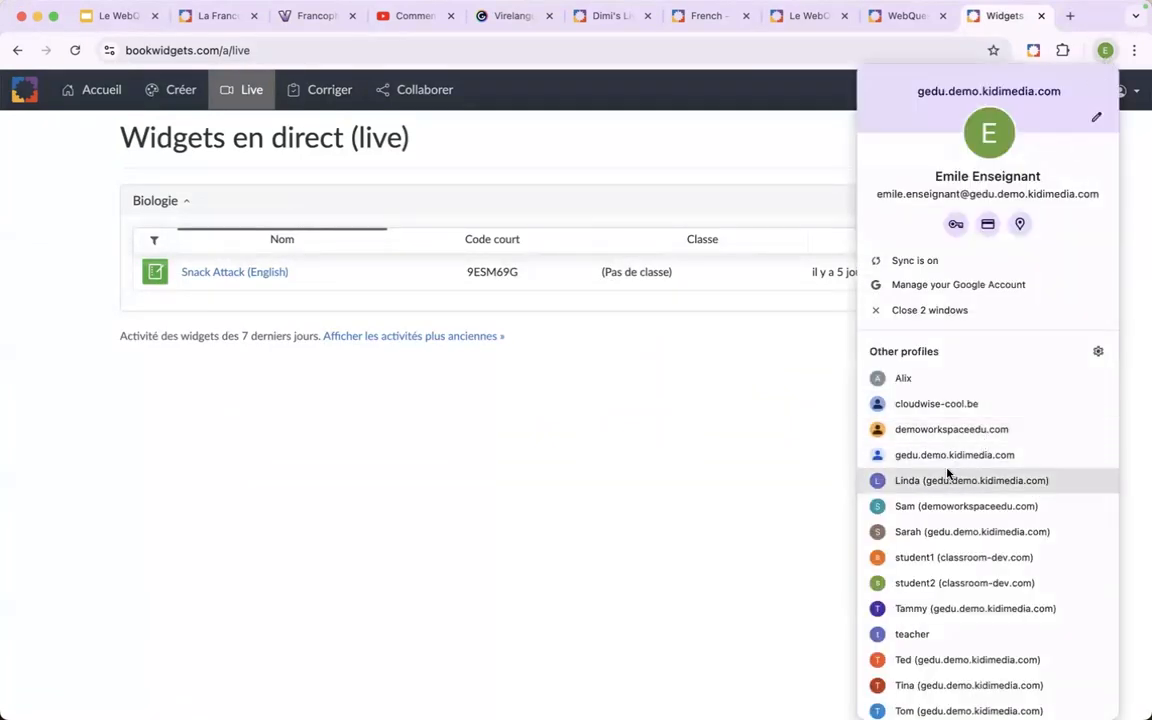
scroll(947, 474, down, 2)
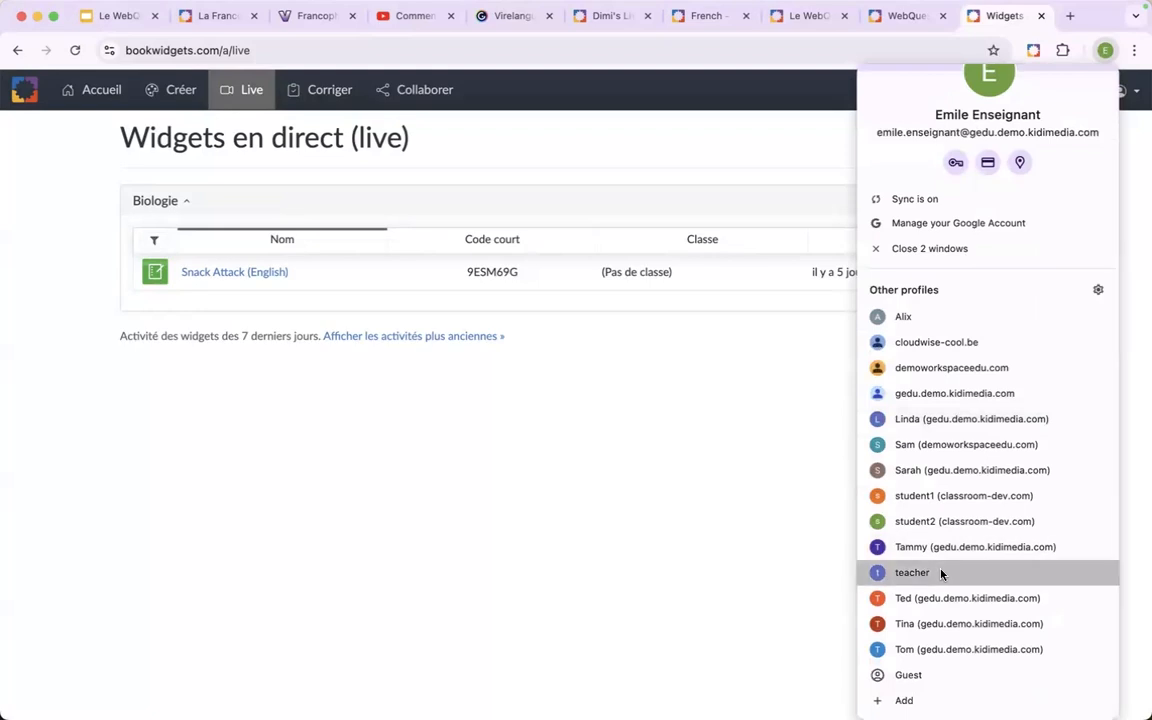
click(941, 571)
drag(1062, 21, 1151, 92)
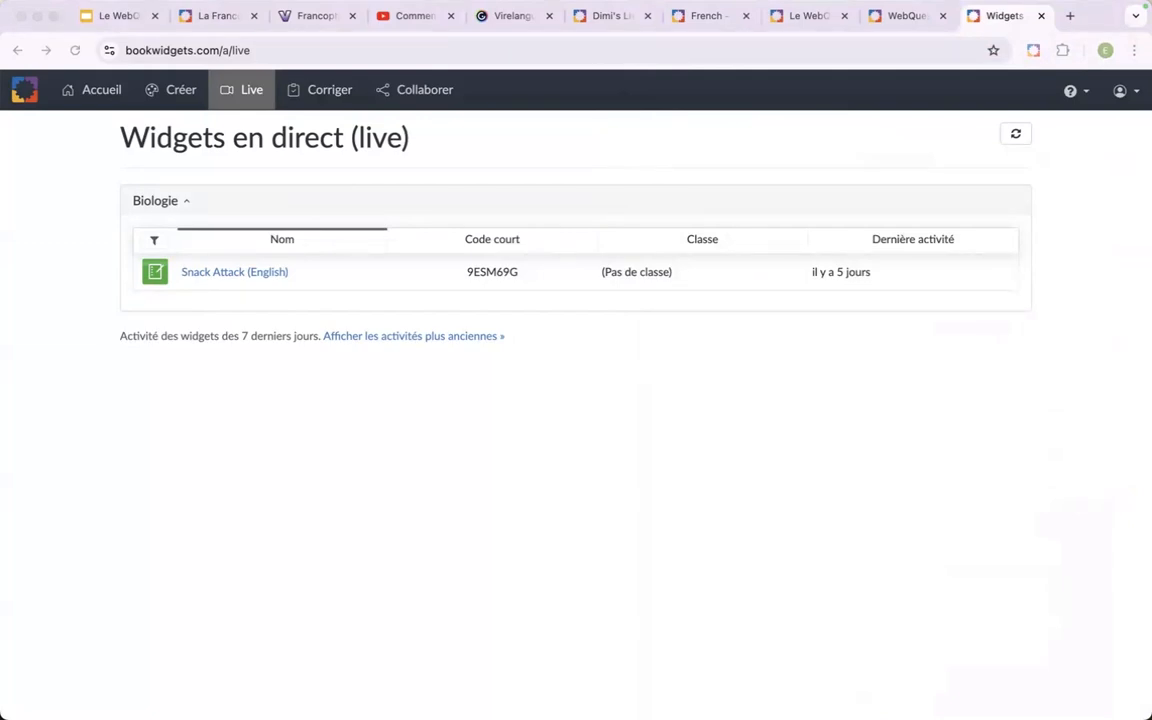
drag(1150, 374, 558, 66)
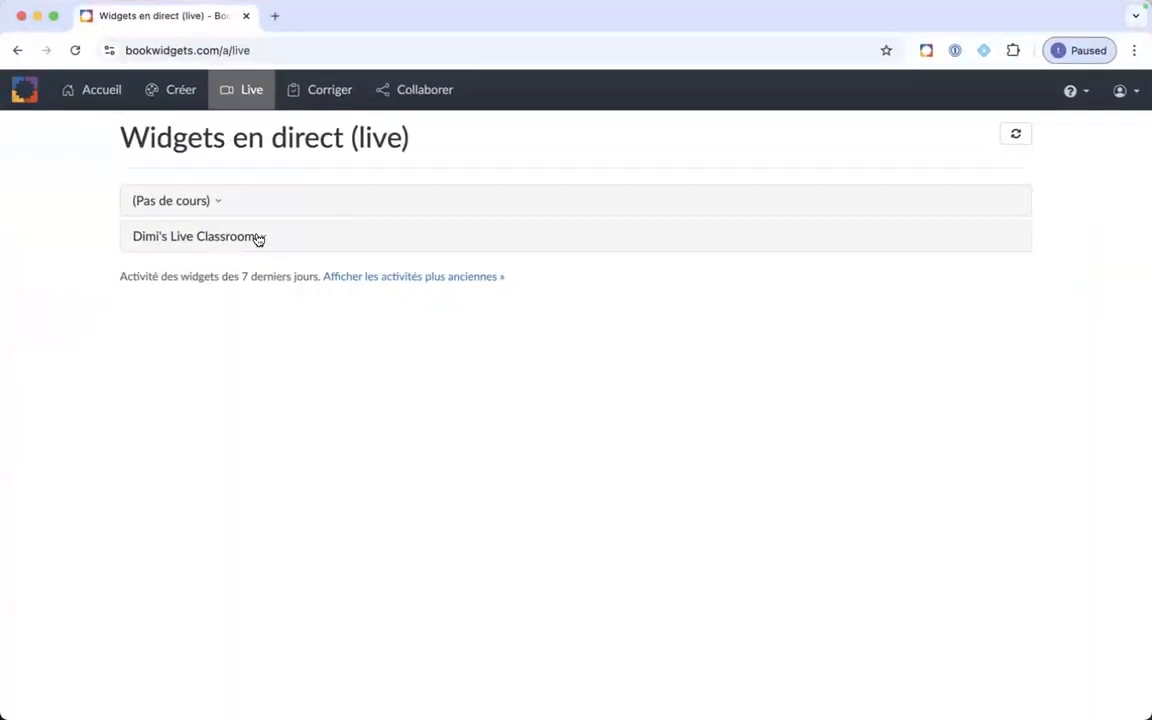
Open the live results of the "Jeux Olympiques" WebQuest in the live classroom group and examine the first student's progress per tab.
click(257, 237)
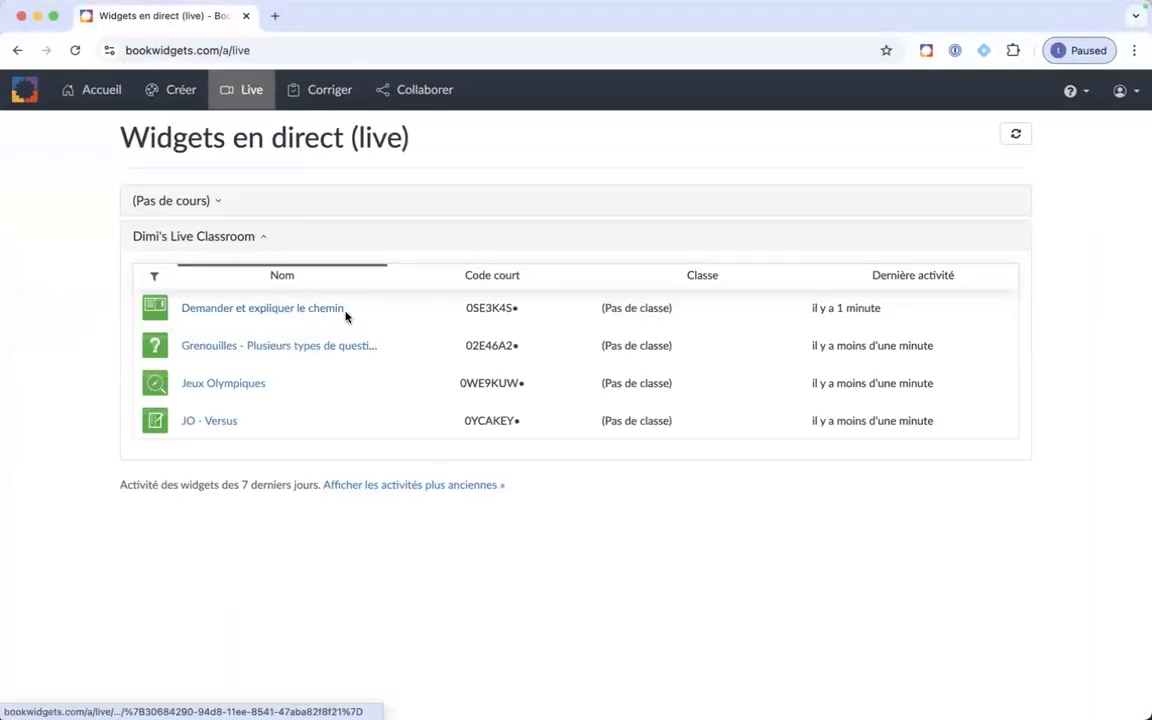
click(233, 386)
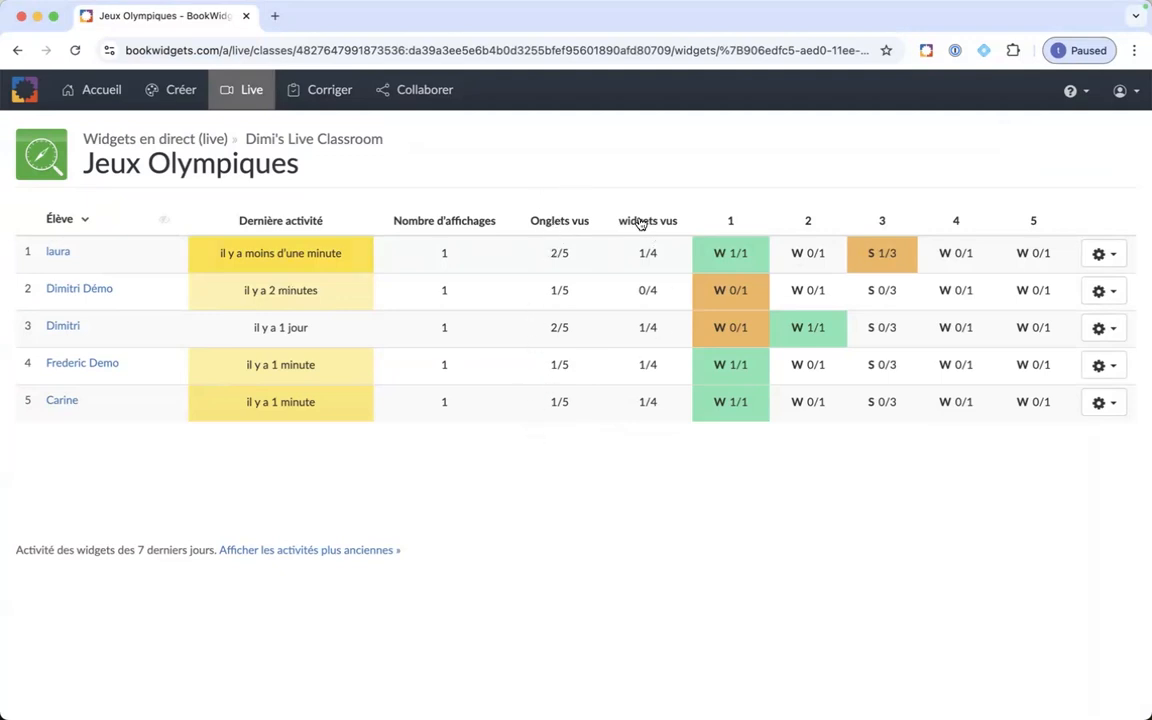
mouse_move(730, 258)
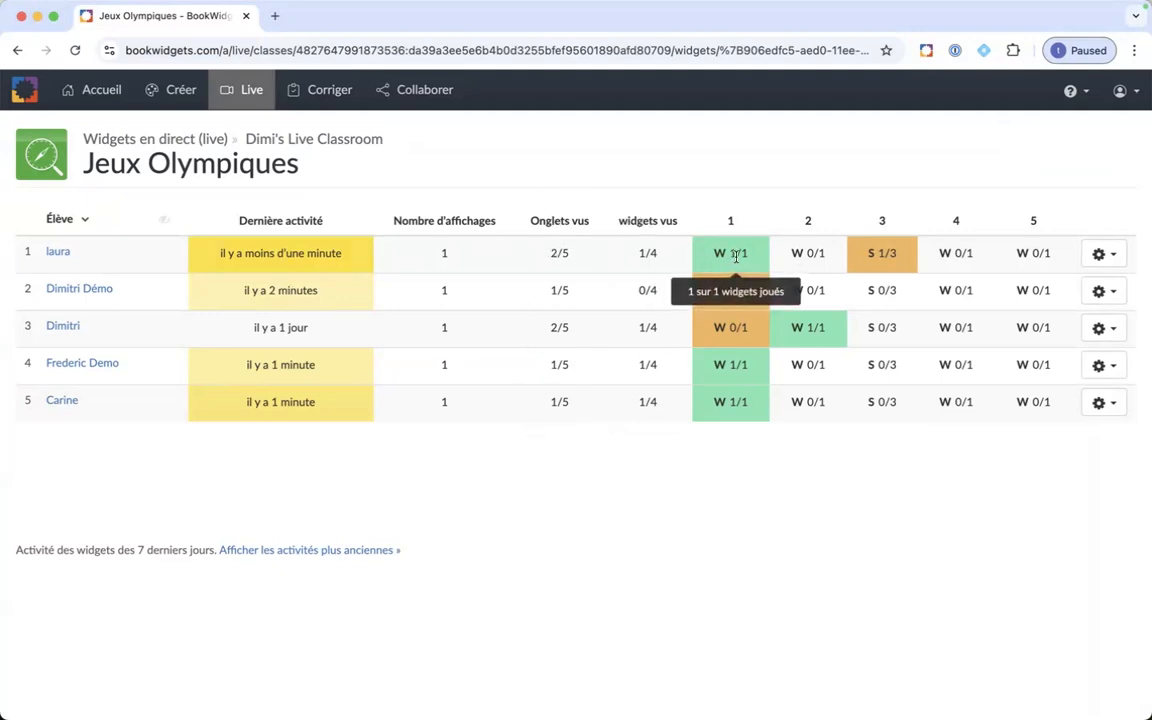
mouse_move(792, 255)
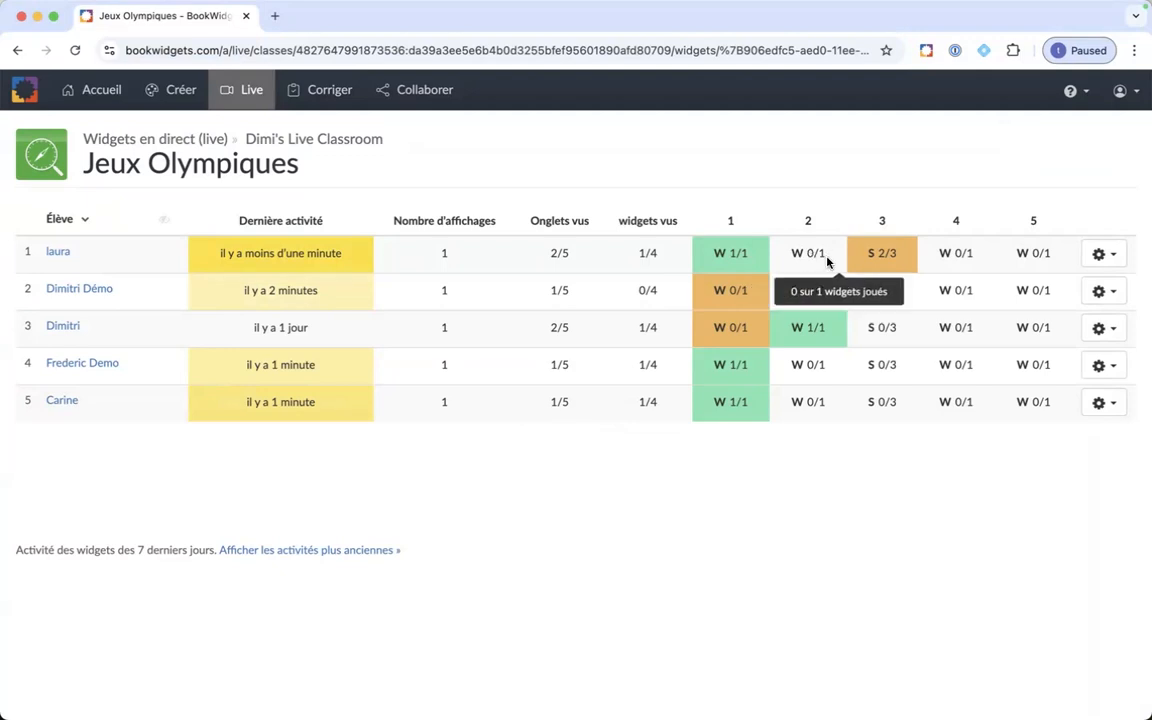
mouse_move(898, 267)
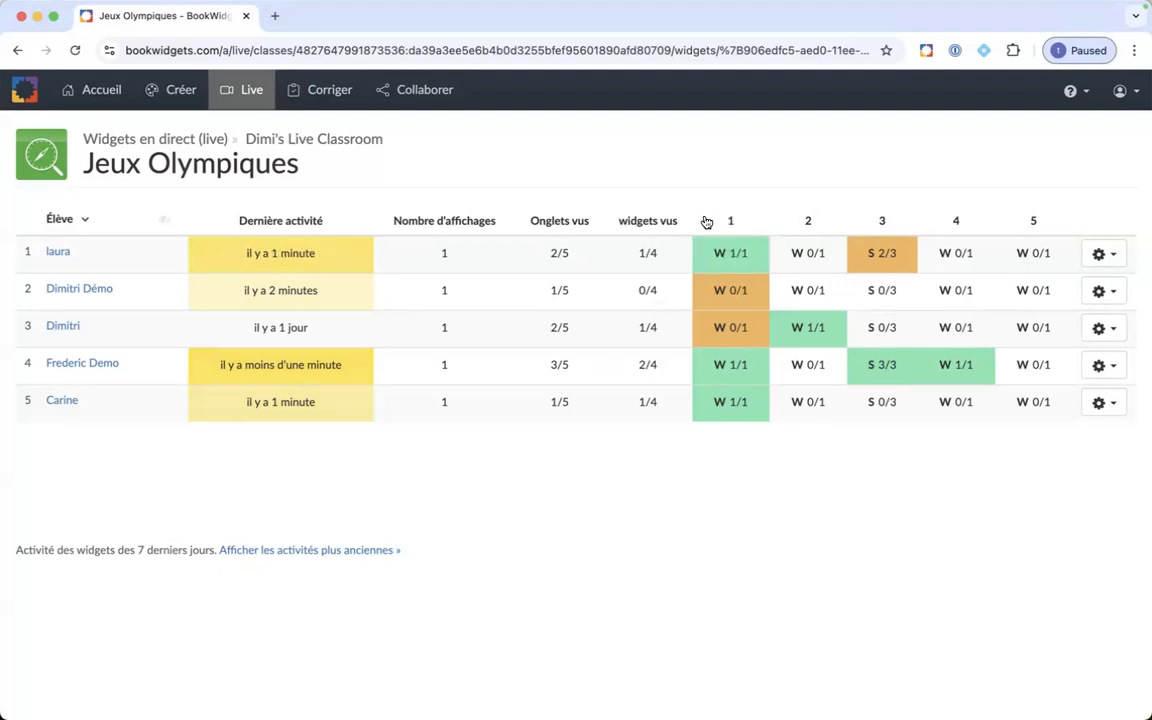
Check the live activity of "JO - Versus", review the "Jeux Olympiques" results again and close the teacher account's browser tab.
click(16, 49)
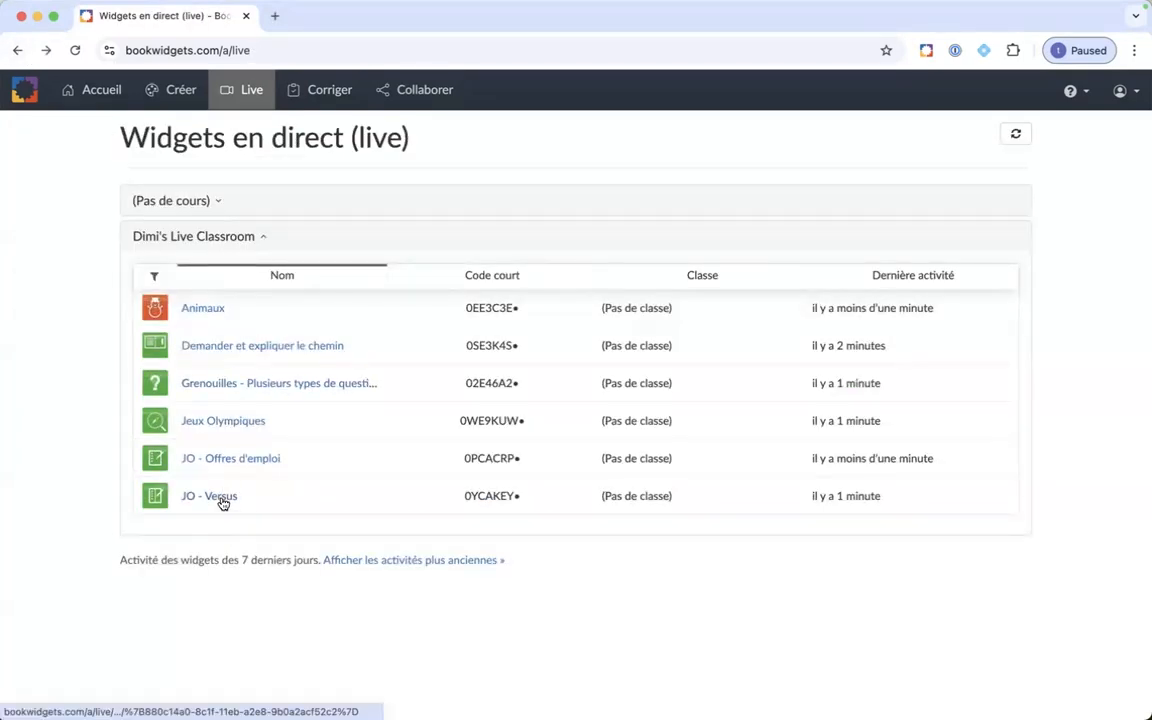
click(222, 497)
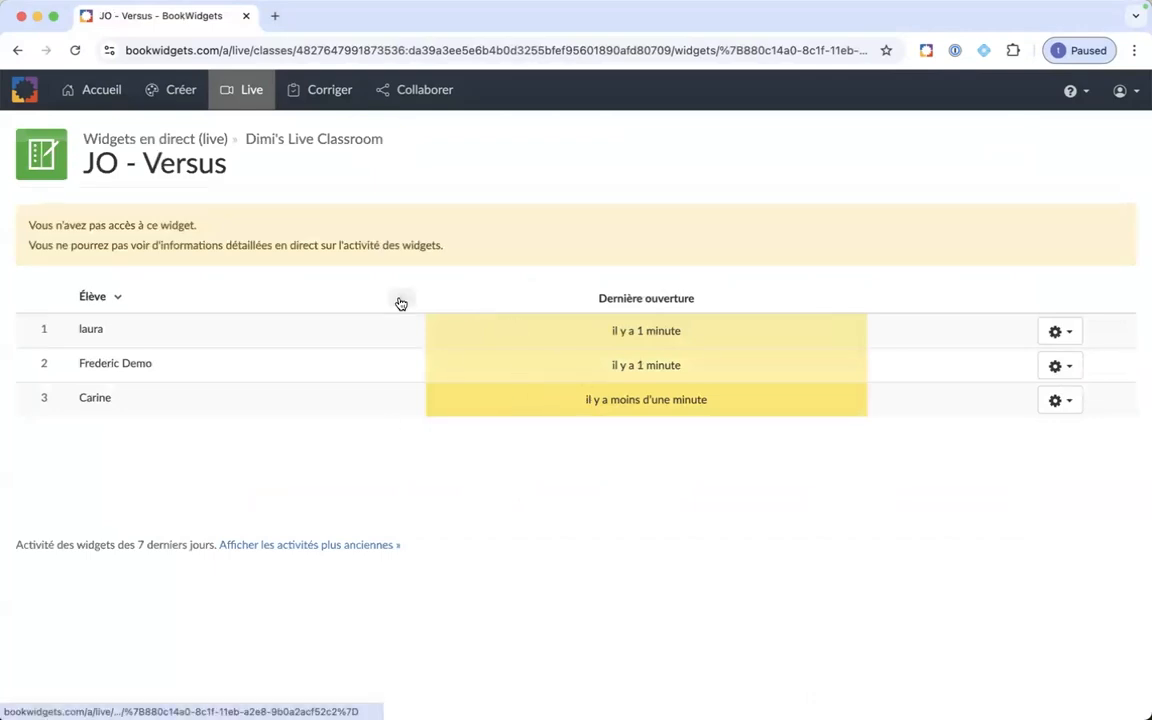
click(15, 51)
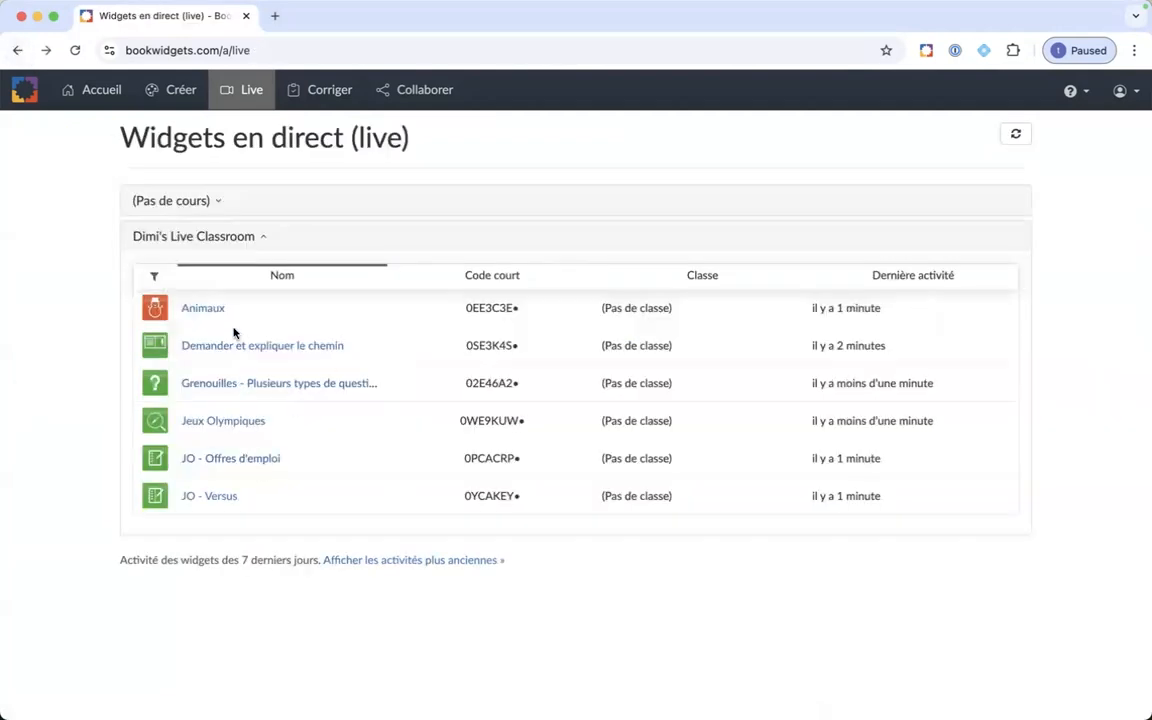
click(220, 421)
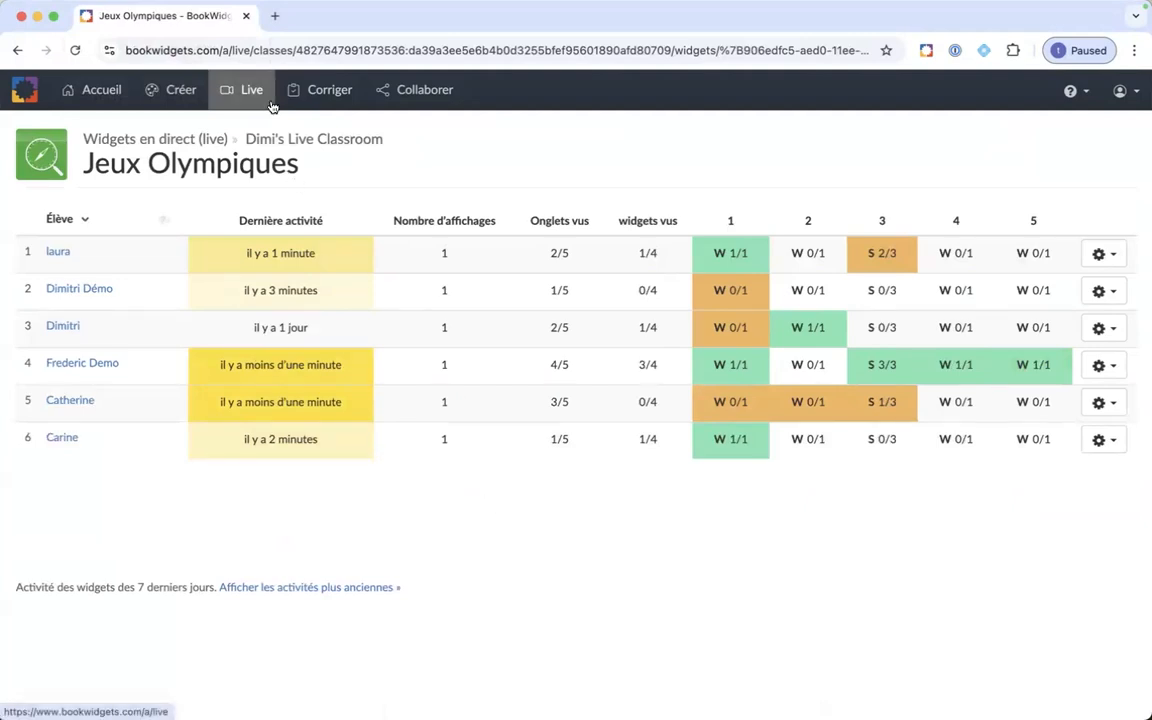
click(244, 17)
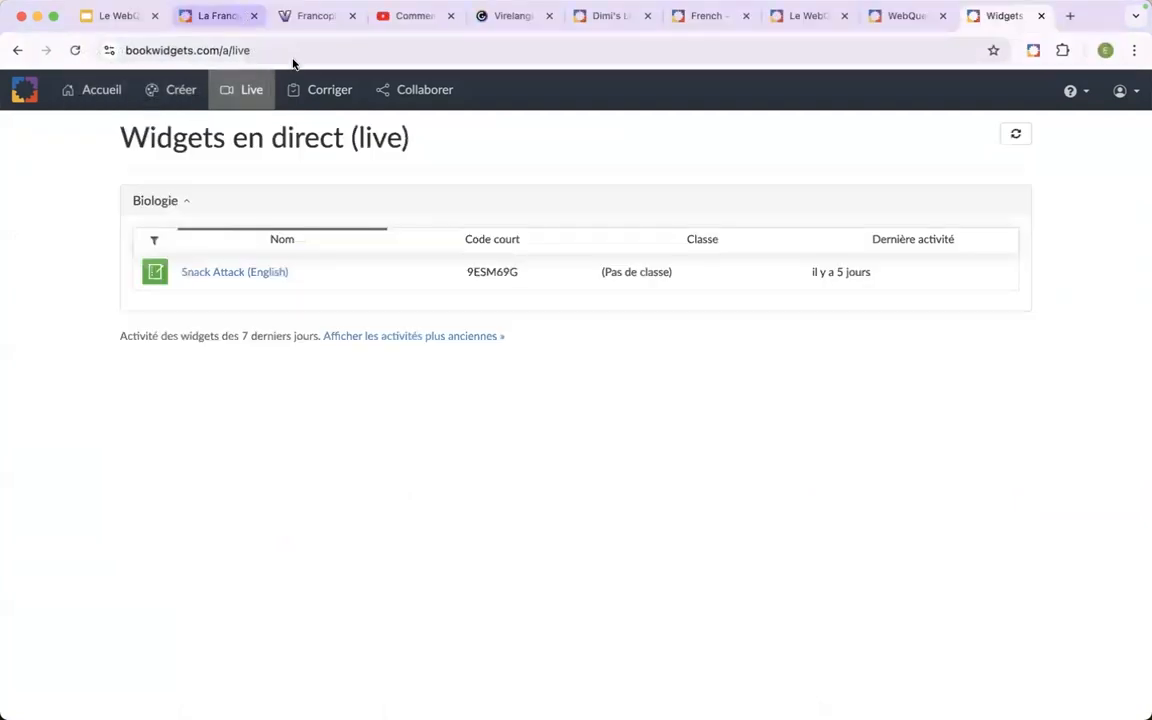
Bring up the shared "French" folder, highlight its web address, and preview the "Une journée (presque) normale" WebQuest's introduction before closing the preview.
click(703, 16)
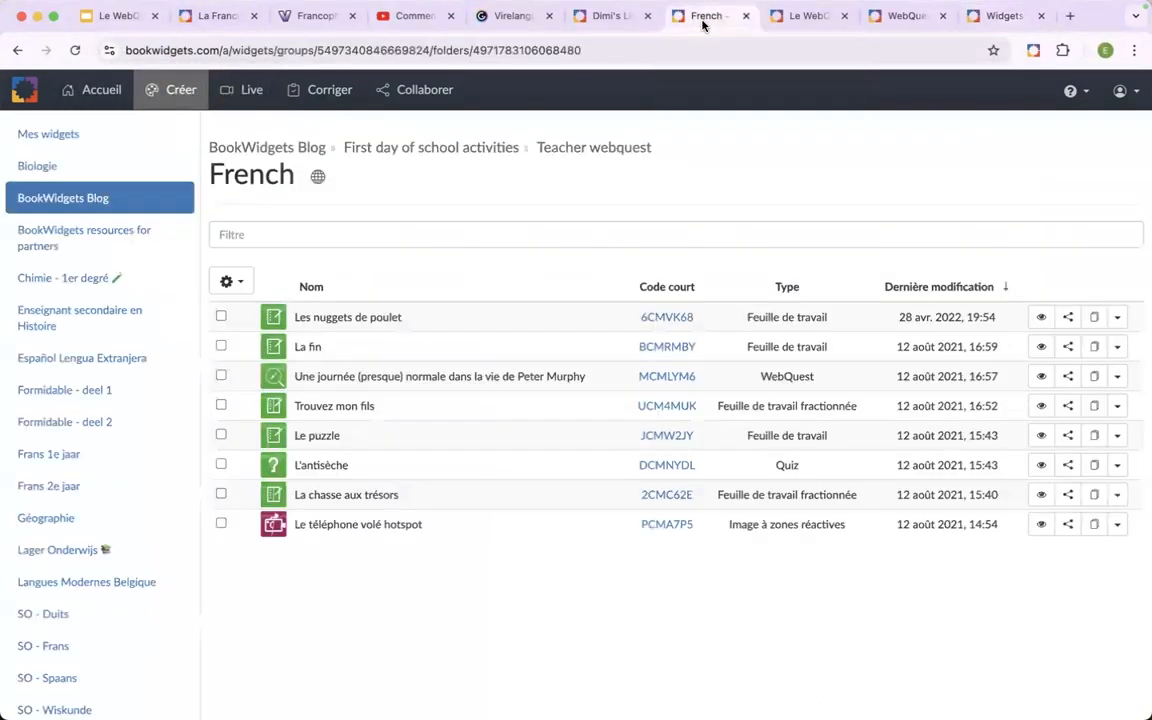
click(446, 51)
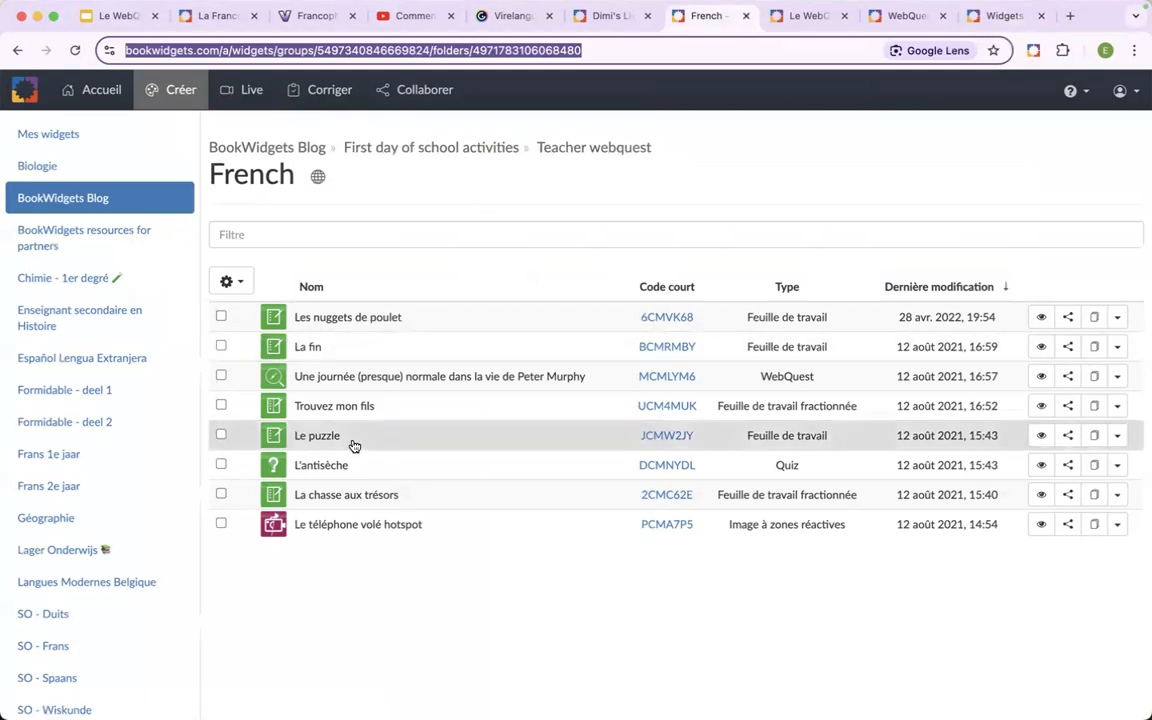
click(1040, 377)
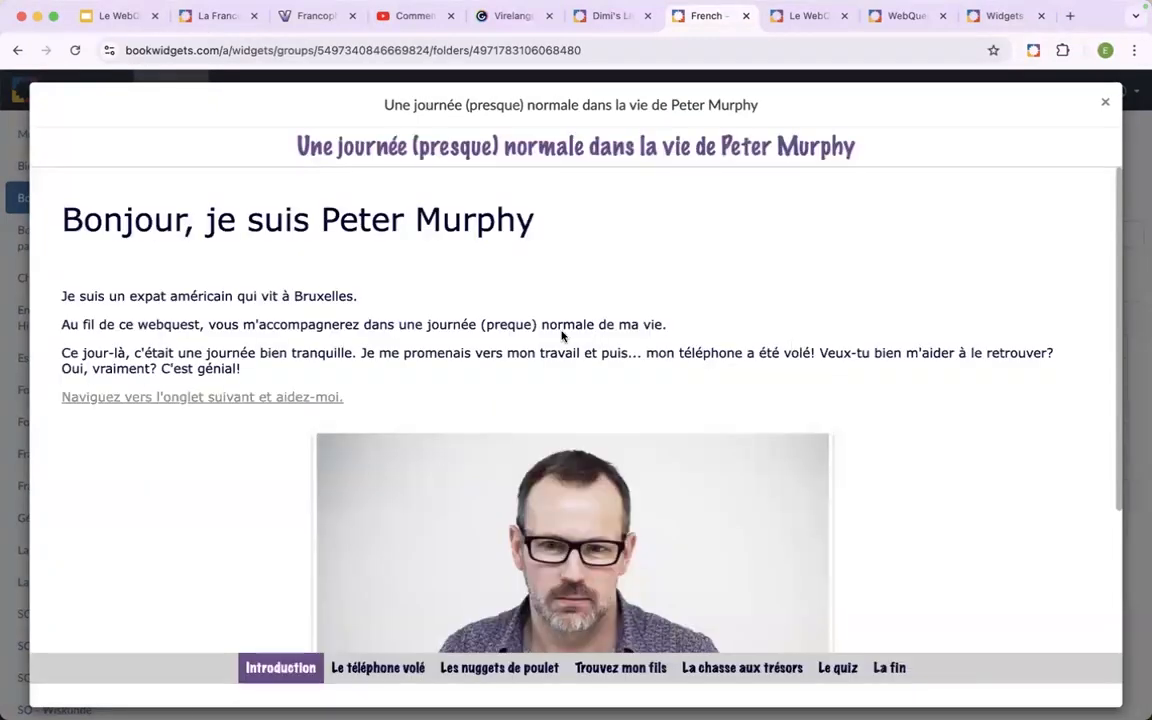
scroll(361, 341, down, 3)
scroll(361, 341, up, 3)
click(1106, 105)
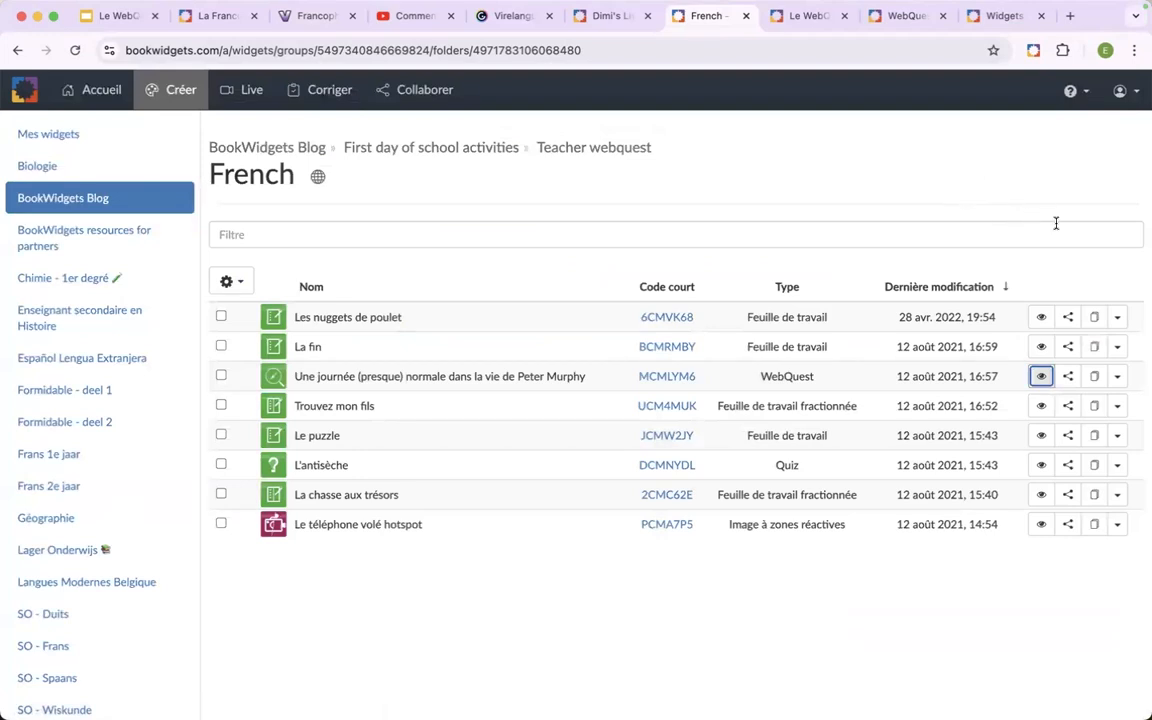
Select the "Une journée (presque) normale" WebQuest and start duplicating it, choosing the "1. WebQuests" folder under Mes widgets as destination.
click(948, 264)
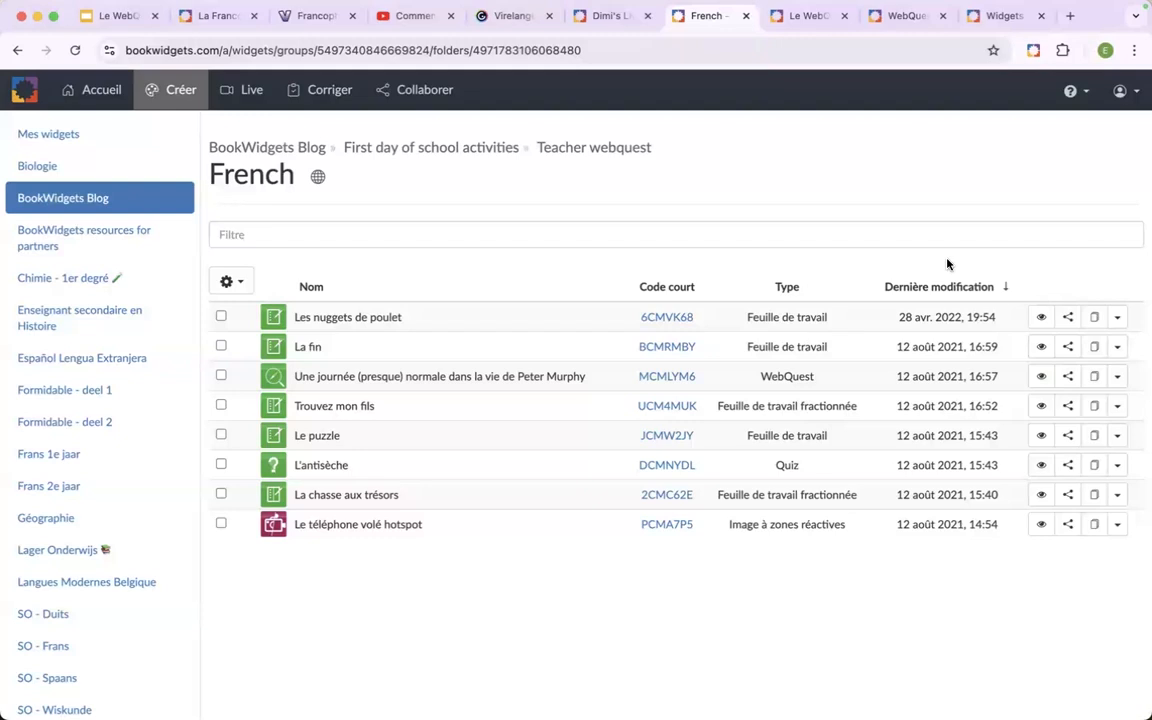
click(229, 281)
click(412, 265)
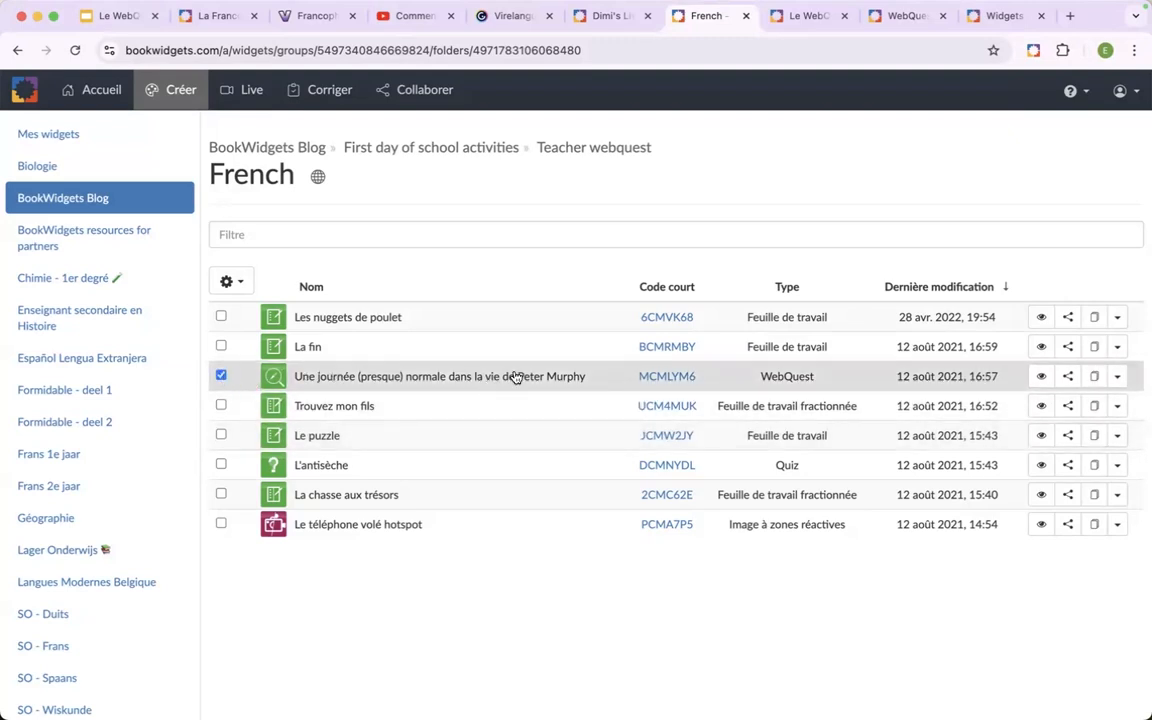
click(1117, 377)
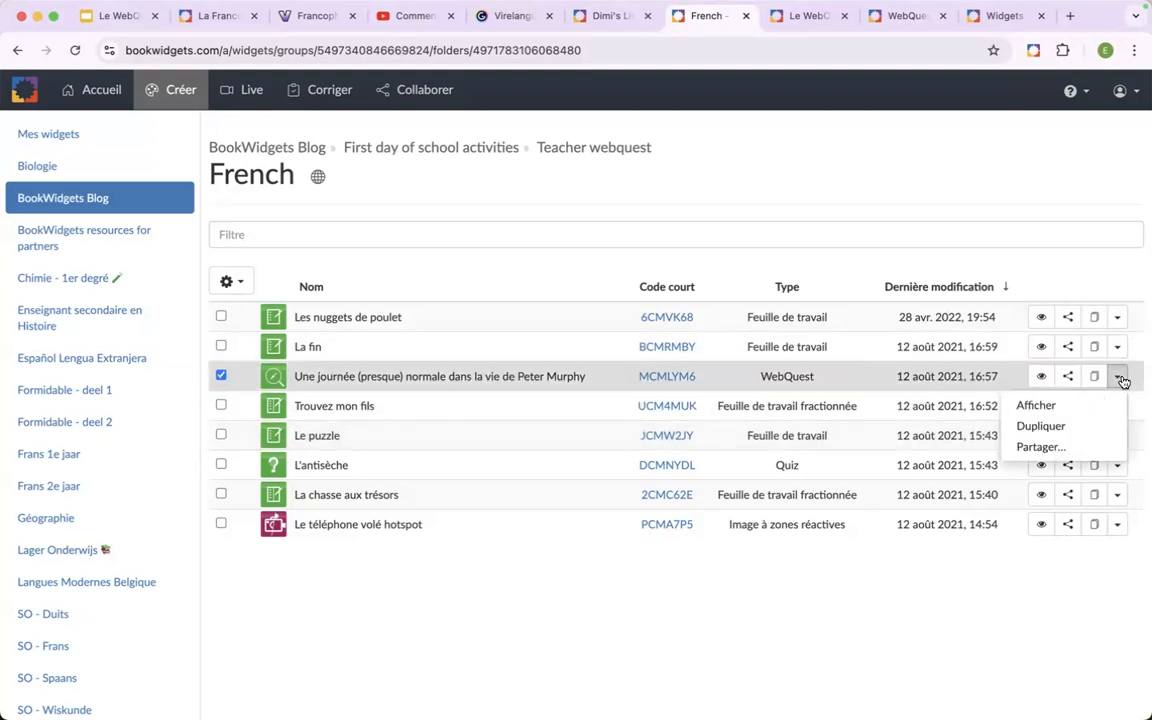
click(1054, 427)
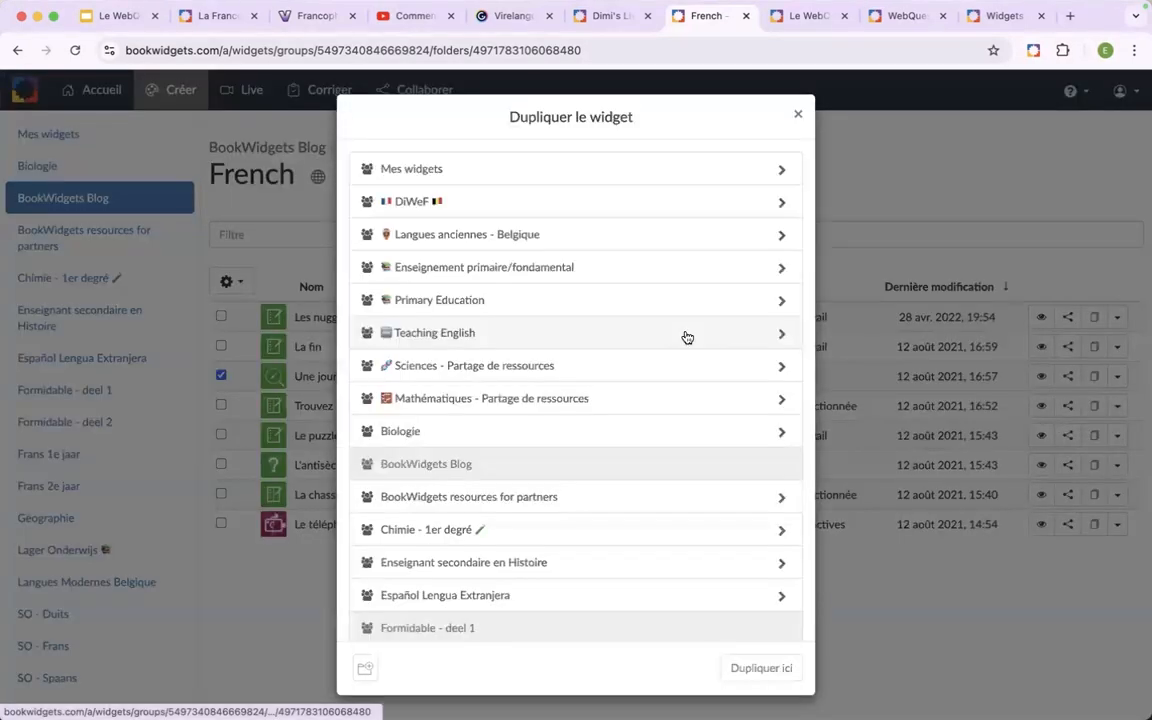
click(507, 172)
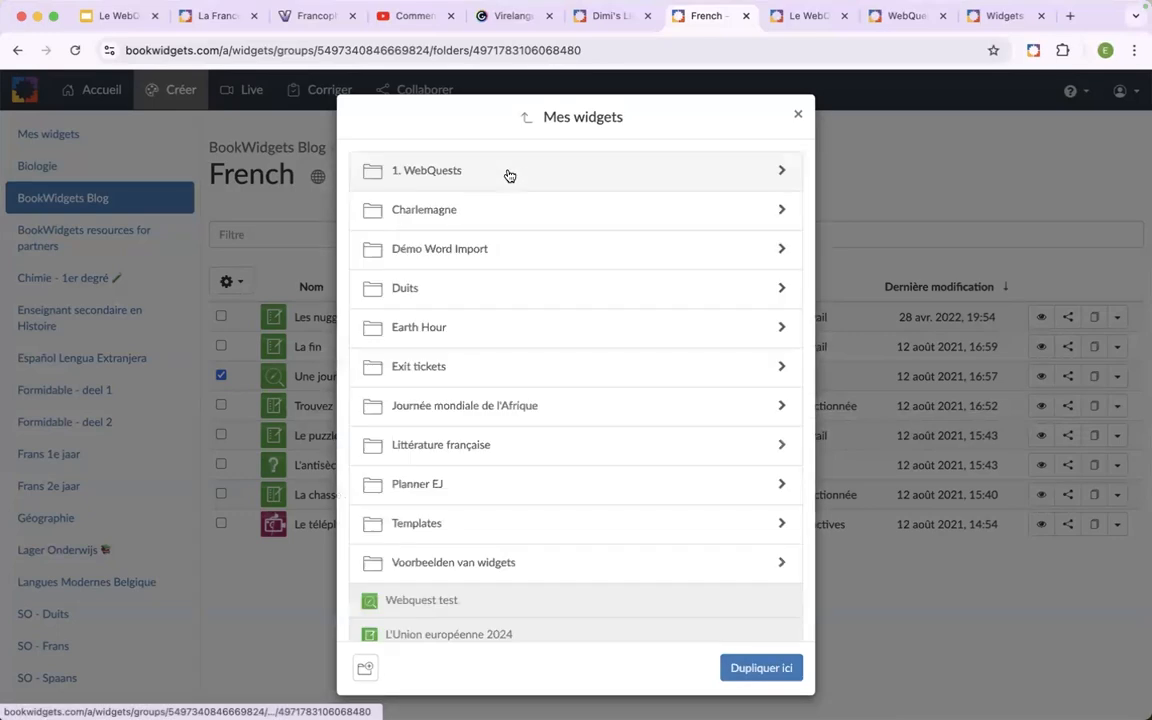
click(473, 175)
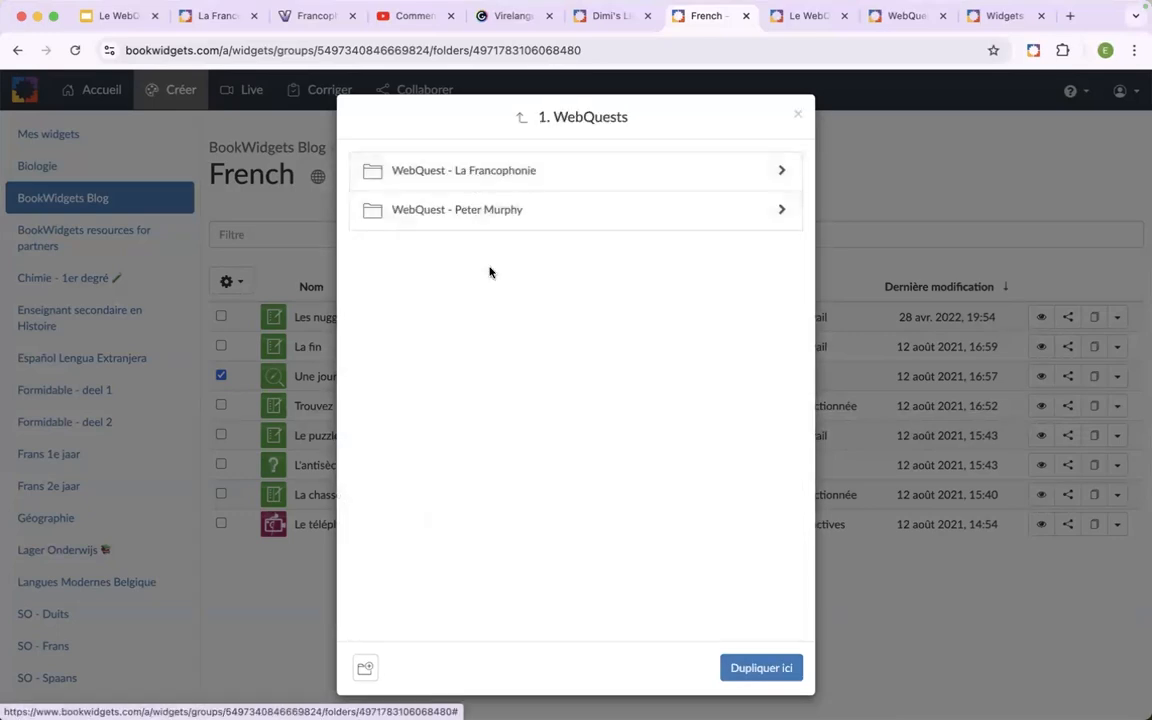
Create a destination subfolder named "Jeu d'évasion" and duplicate the WebQuest into it with "Créer une copie" for every linked widget.
click(367, 674)
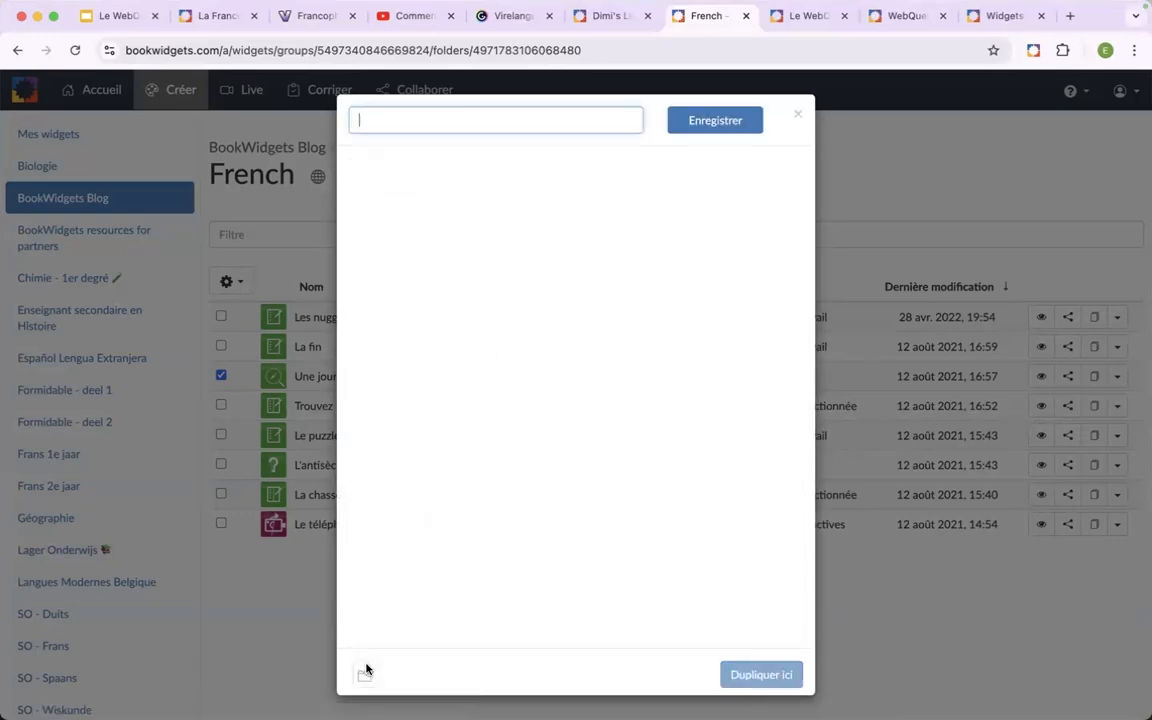
text(Jeu d'évasion)
click(703, 124)
click(733, 674)
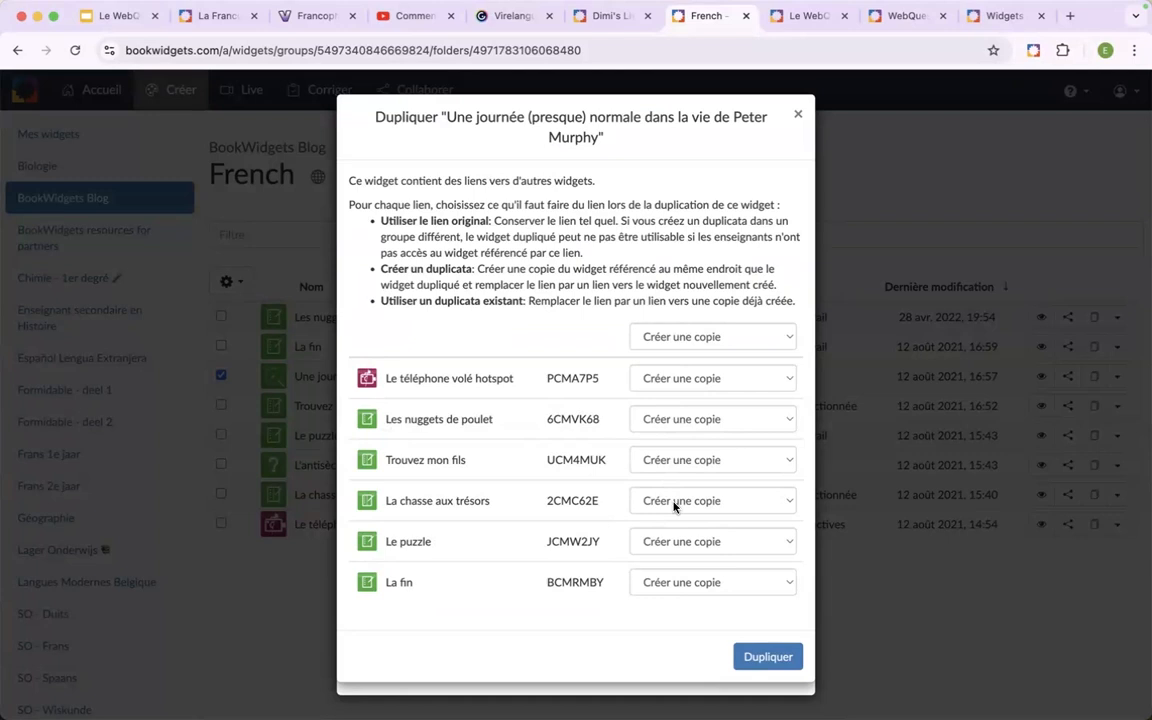
click(767, 656)
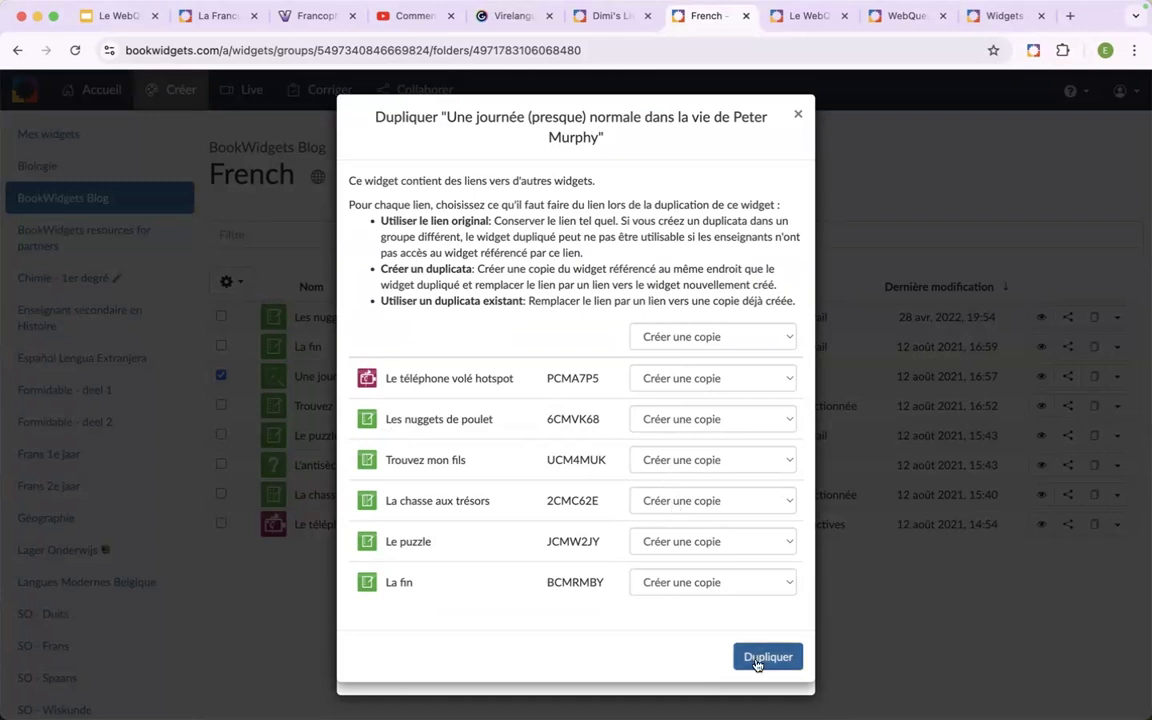